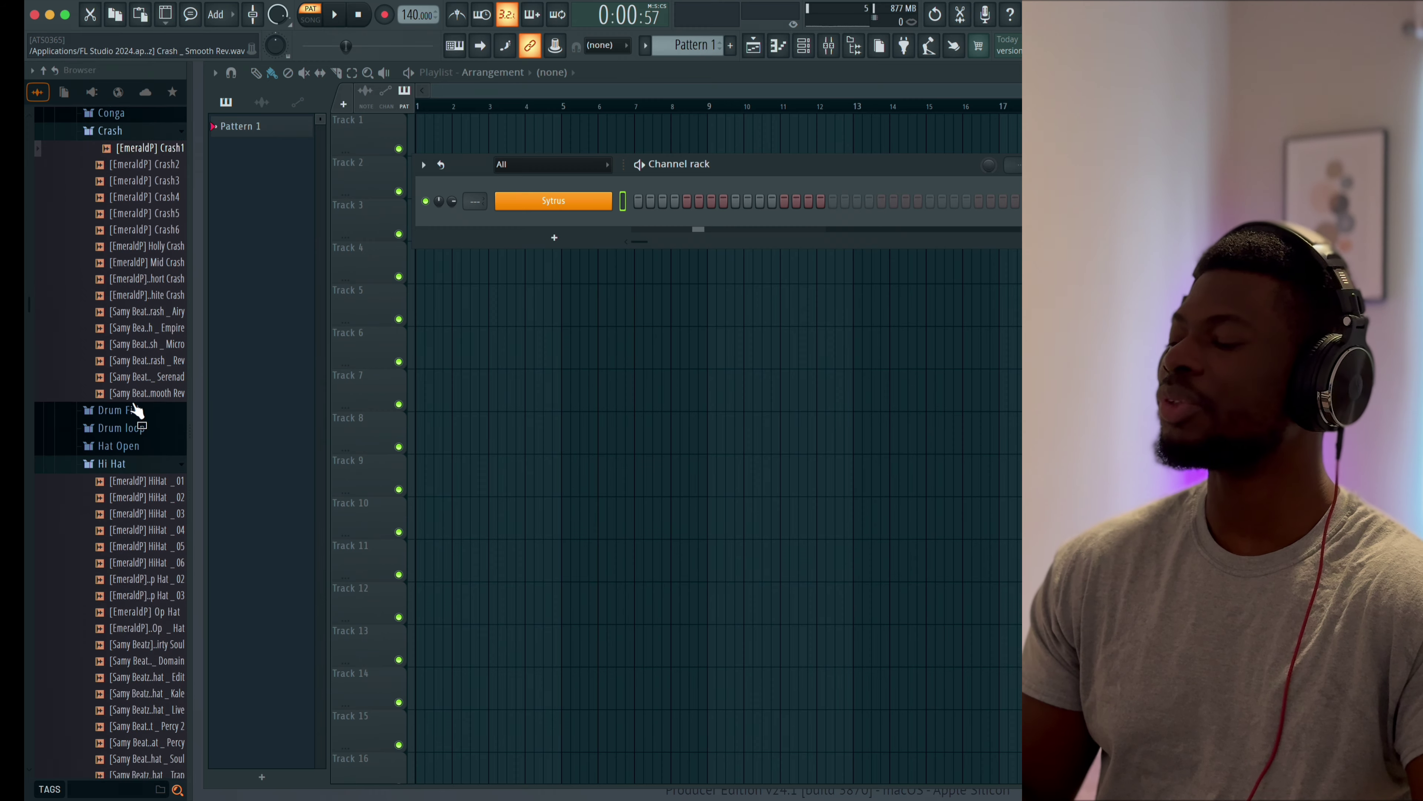
# - Browse the drum sample folders and audition several EmeraldP hi-hat samples
pyautogui.click(136, 404)
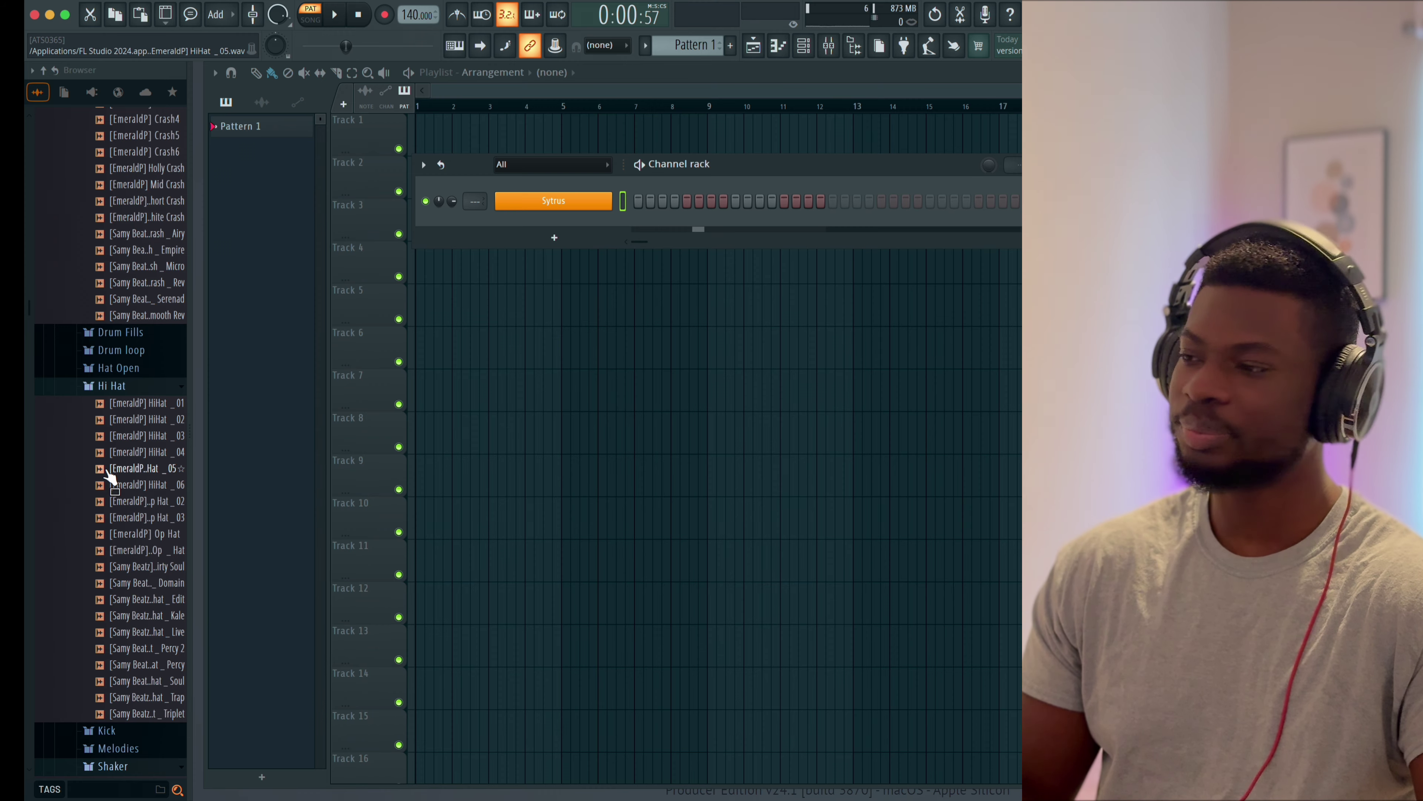
pyautogui.scroll(-10, 83, 484)
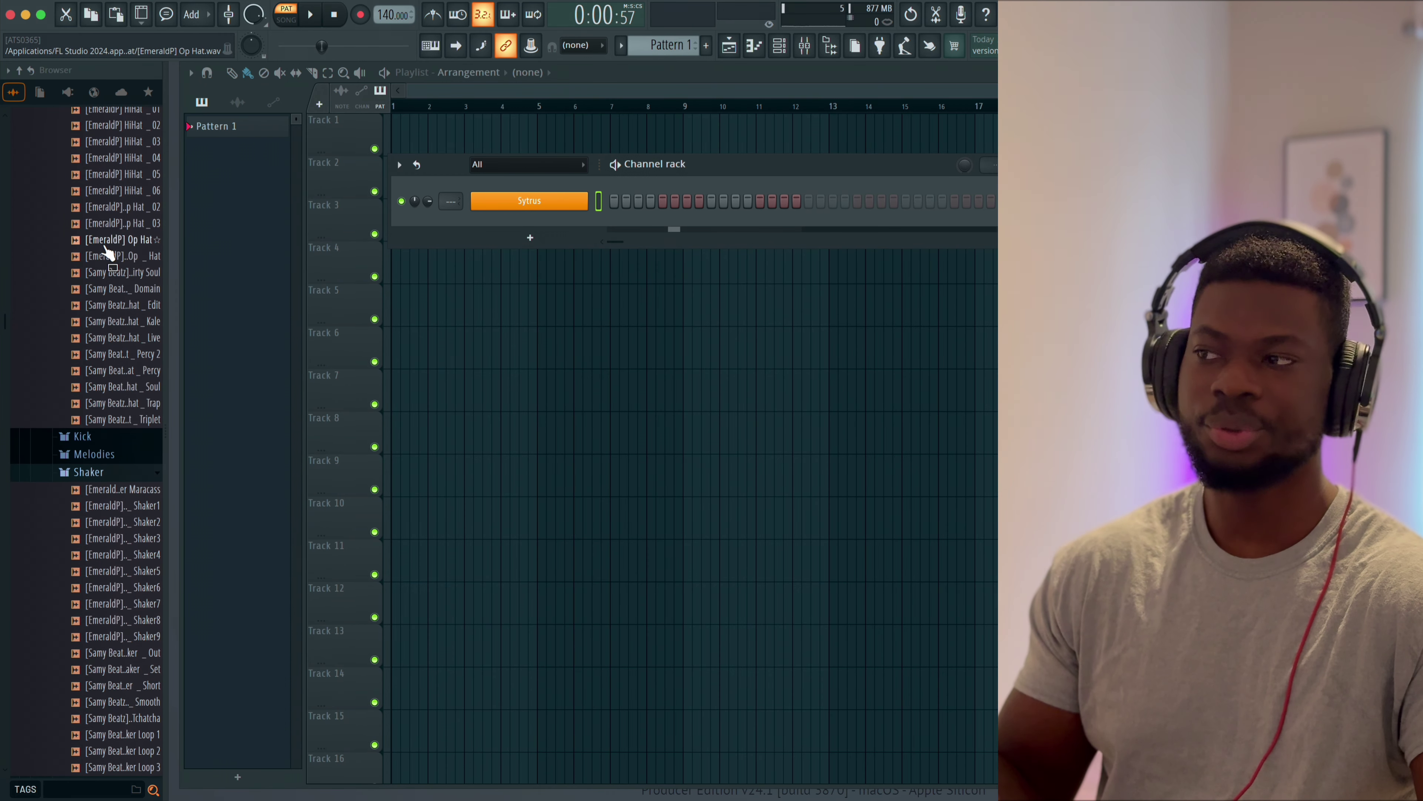
pyautogui.click(106, 242)
pyautogui.click(114, 223)
pyautogui.click(116, 206)
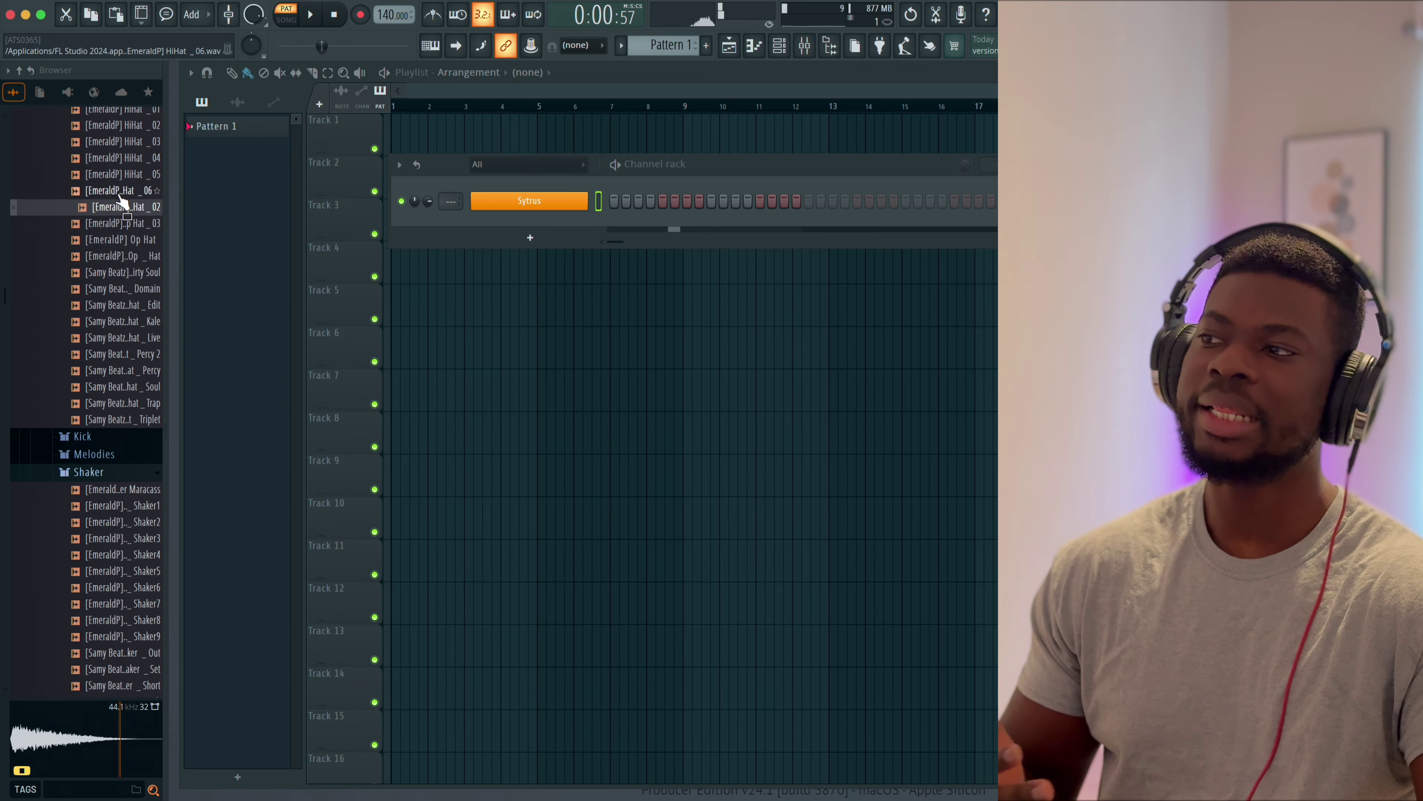
pyautogui.click(119, 190)
pyautogui.click(119, 174)
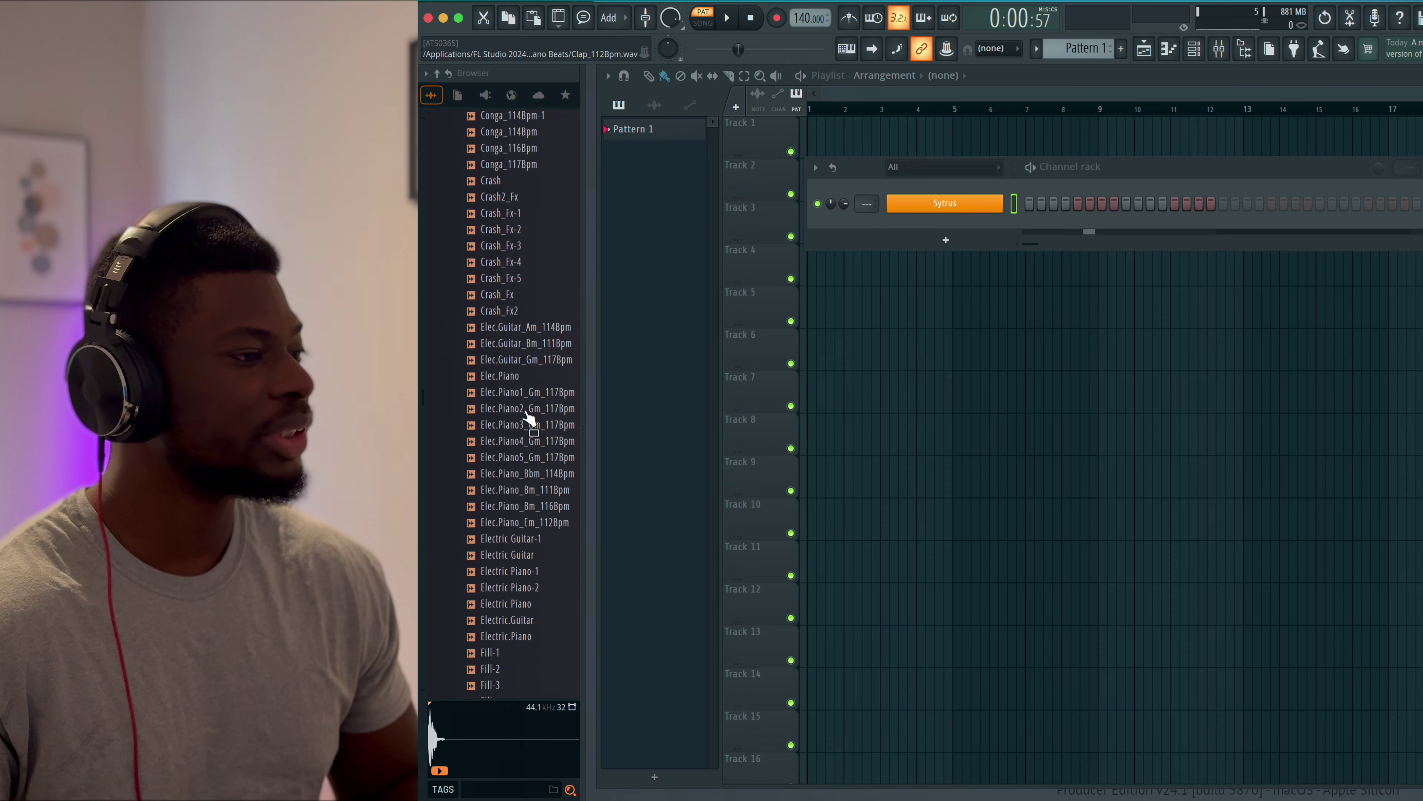
# - Add the Kick-1 sample from the Amapiano Beats folder to the first playlist track as an instrument track
pyautogui.scroll(-15, 528, 415)
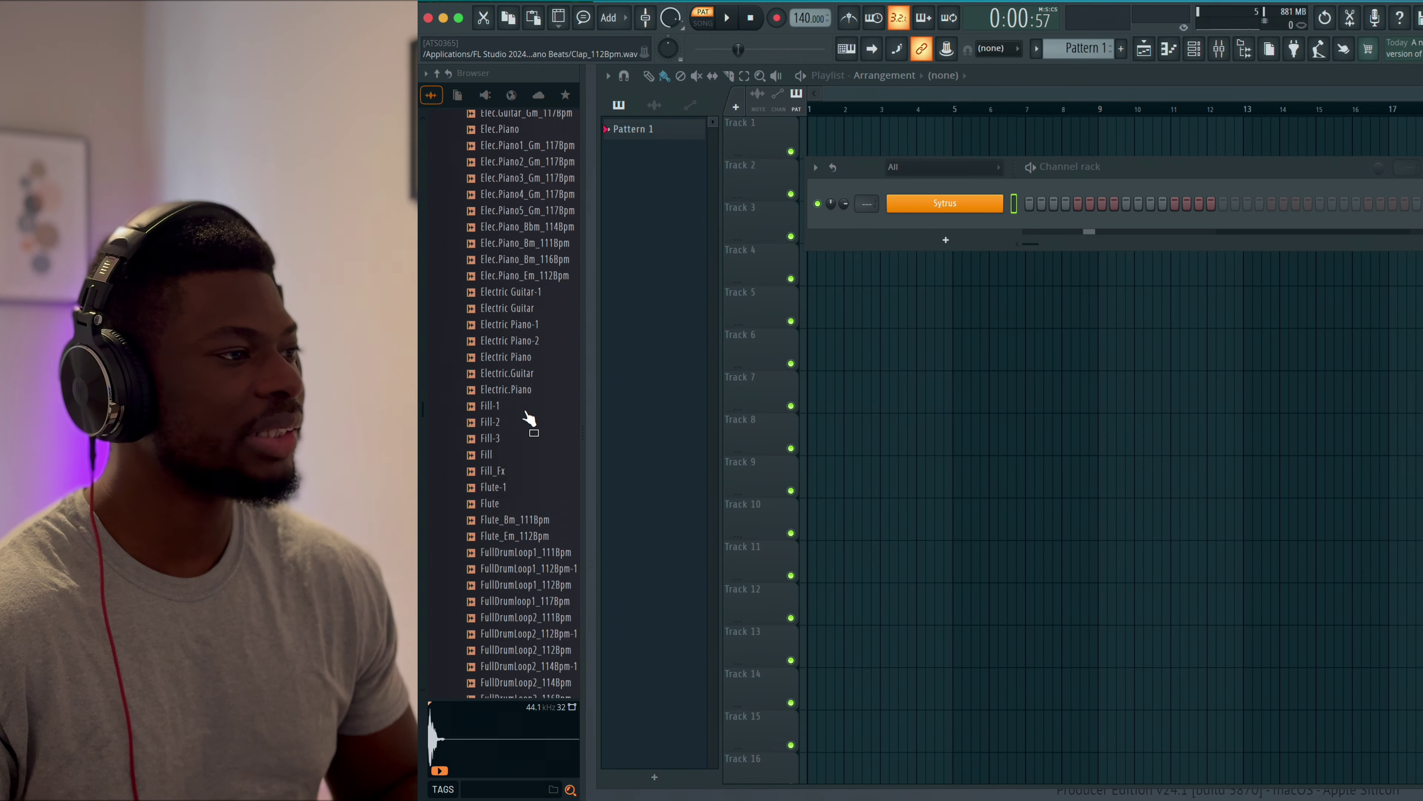
pyautogui.scroll(-10, 528, 416)
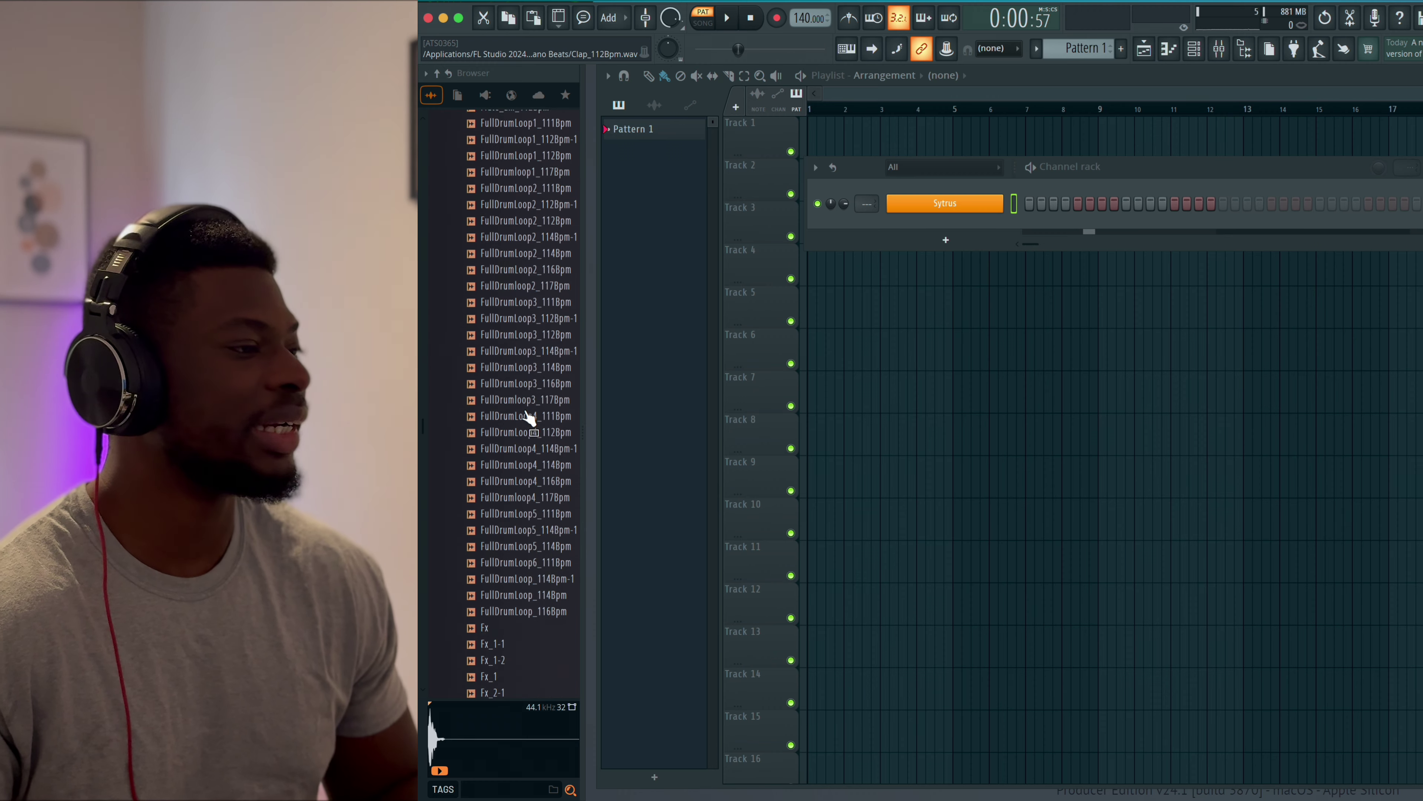
pyautogui.scroll(-10, 527, 415)
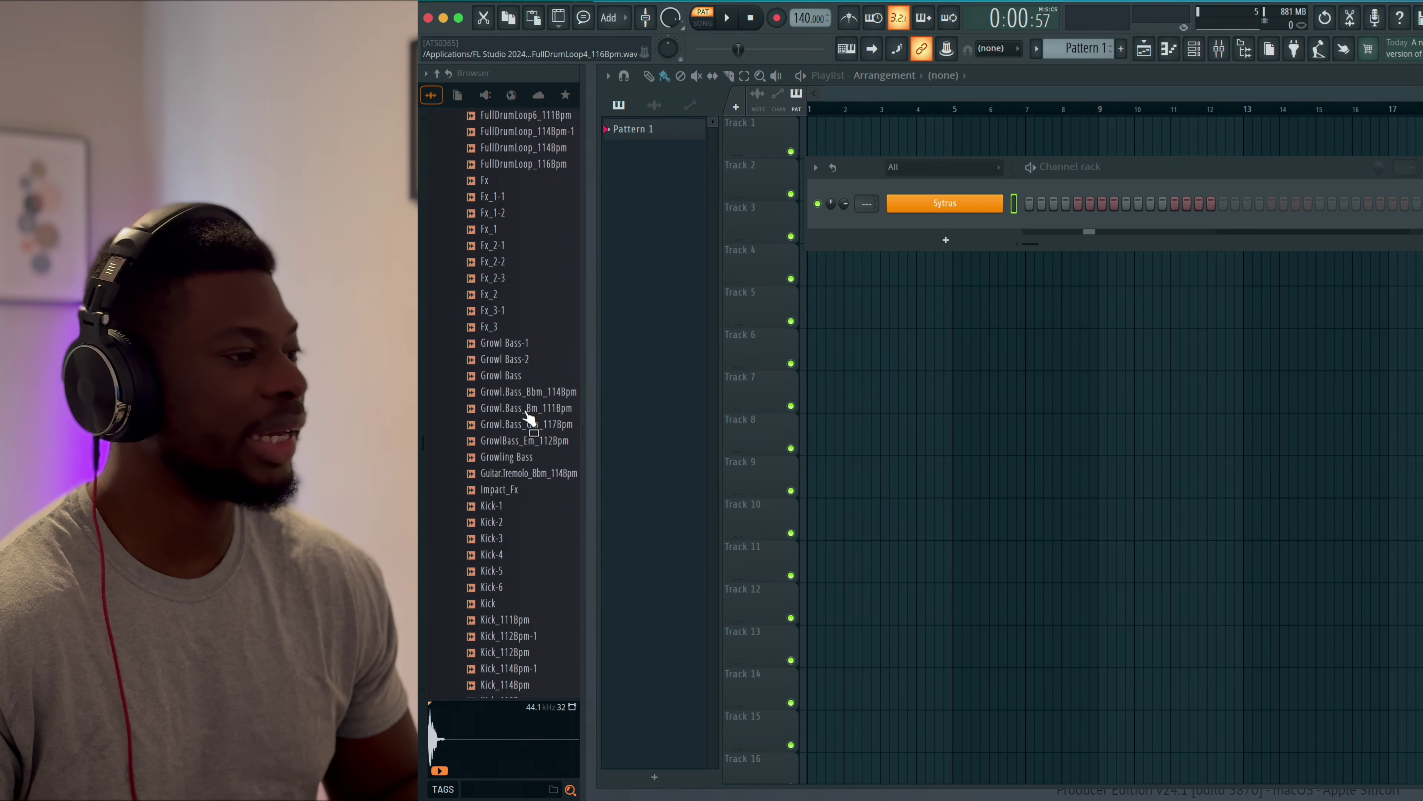
pyautogui.click(496, 466)
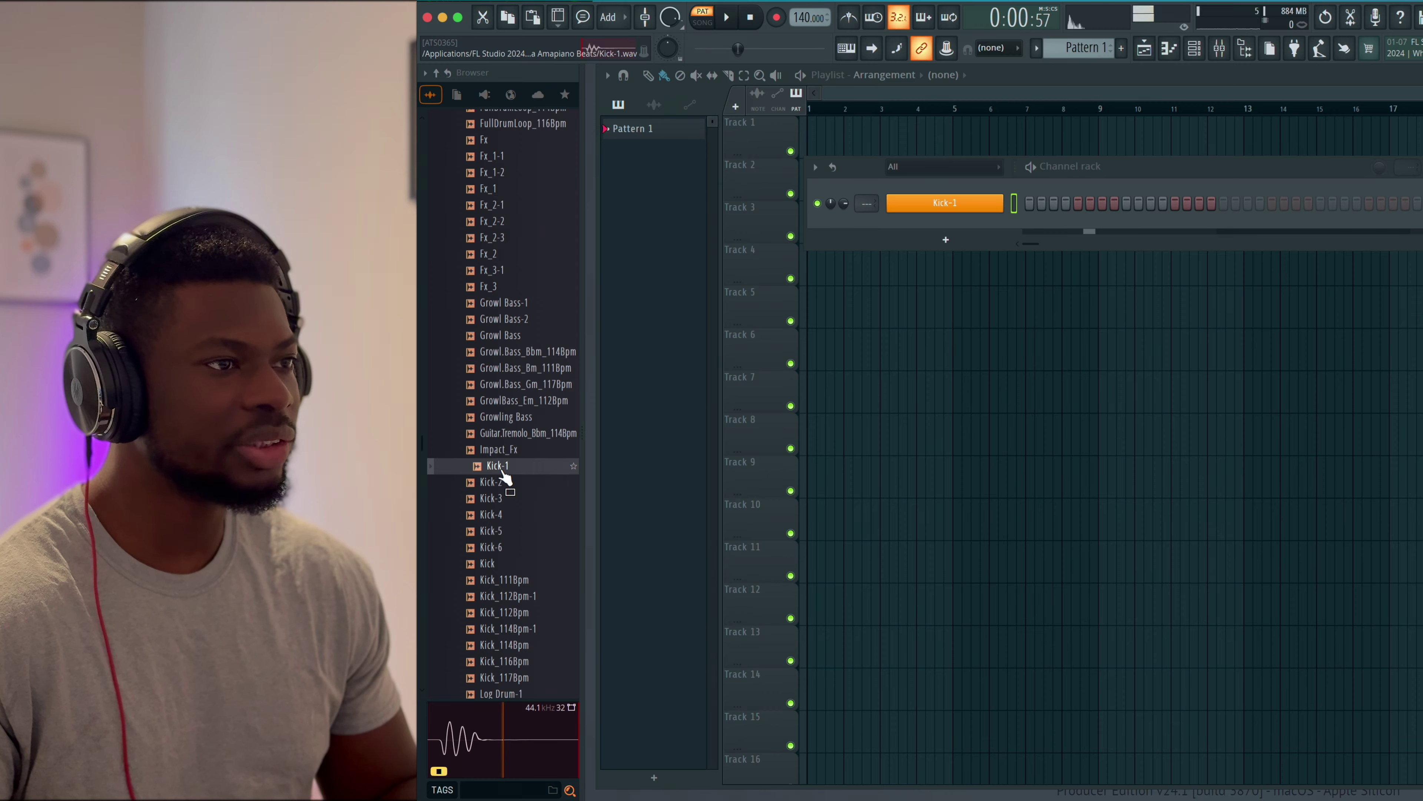
pyautogui.moveTo(504, 476); pyautogui.dragTo(761, 131)
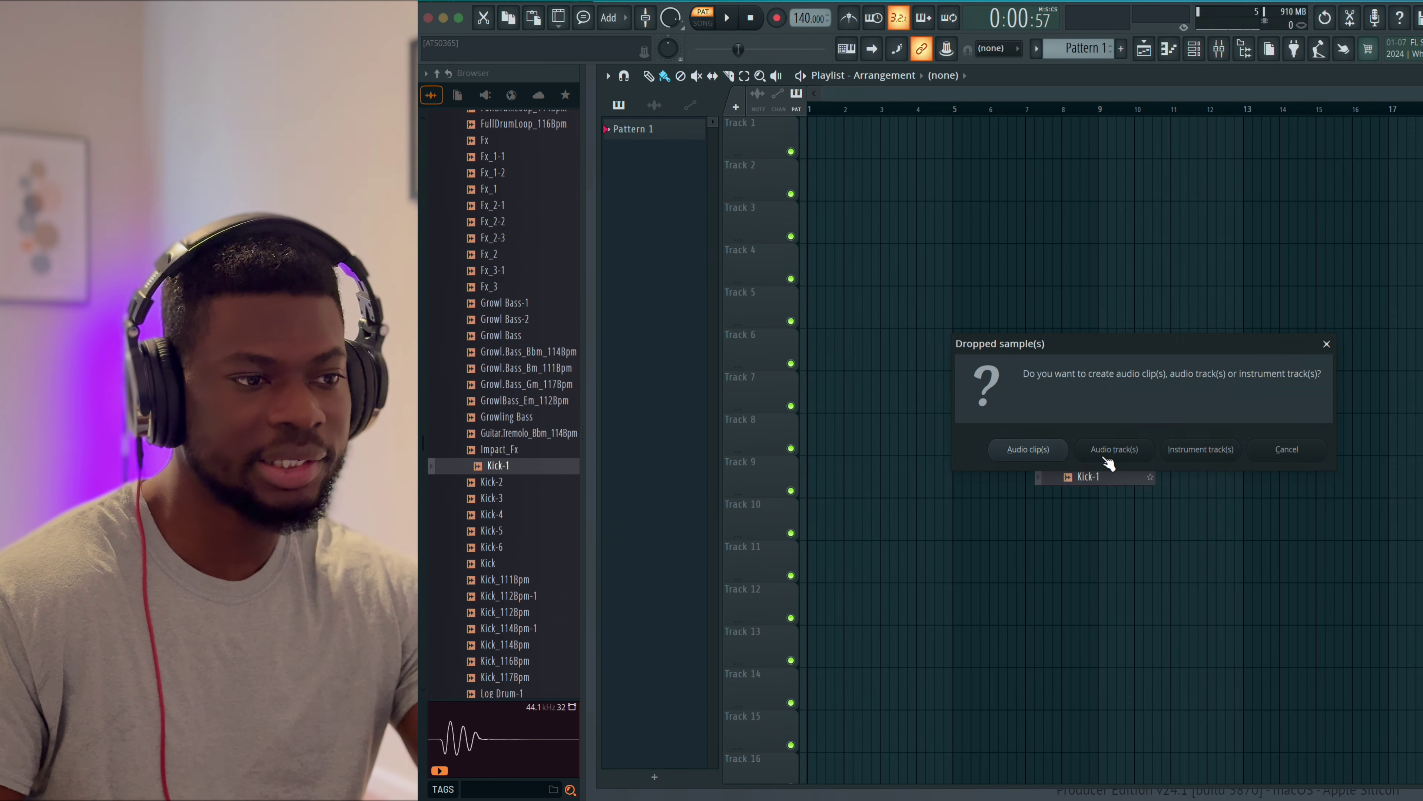
pyautogui.click(1188, 451)
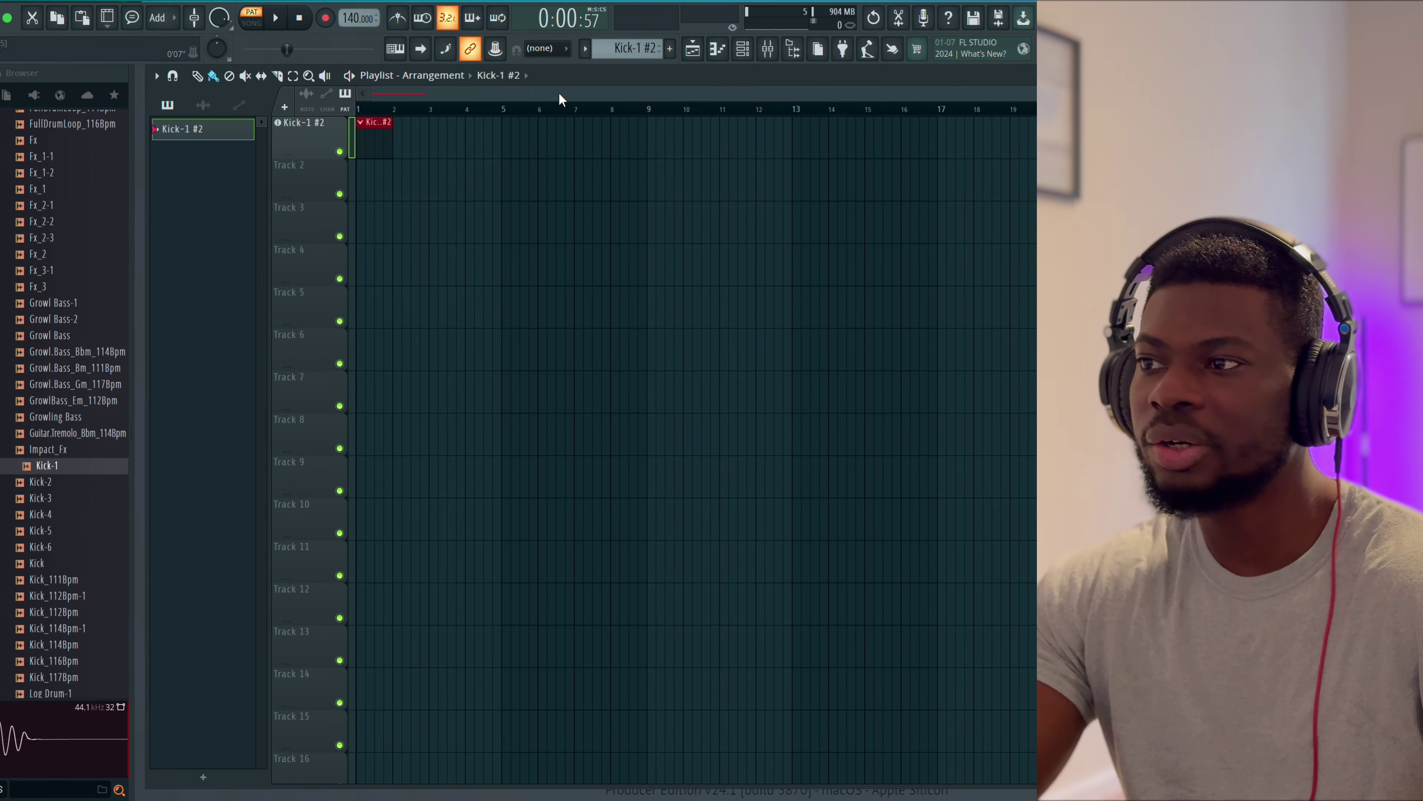
# - Show the channel rack beside the mixer, rename the Kick-1 #2 channel as Kick, and return to the playlist
pyautogui.press('F6')
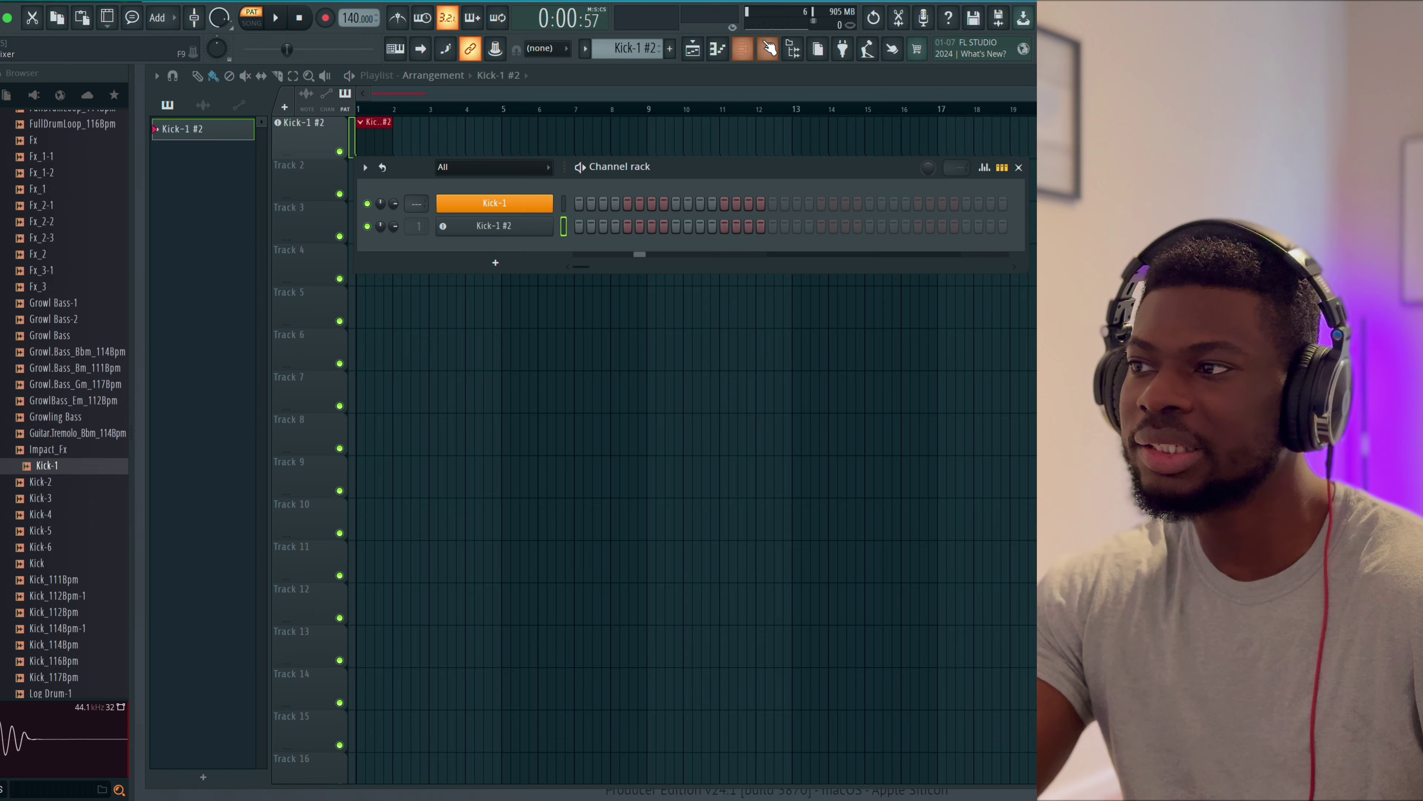
pyautogui.click(768, 49)
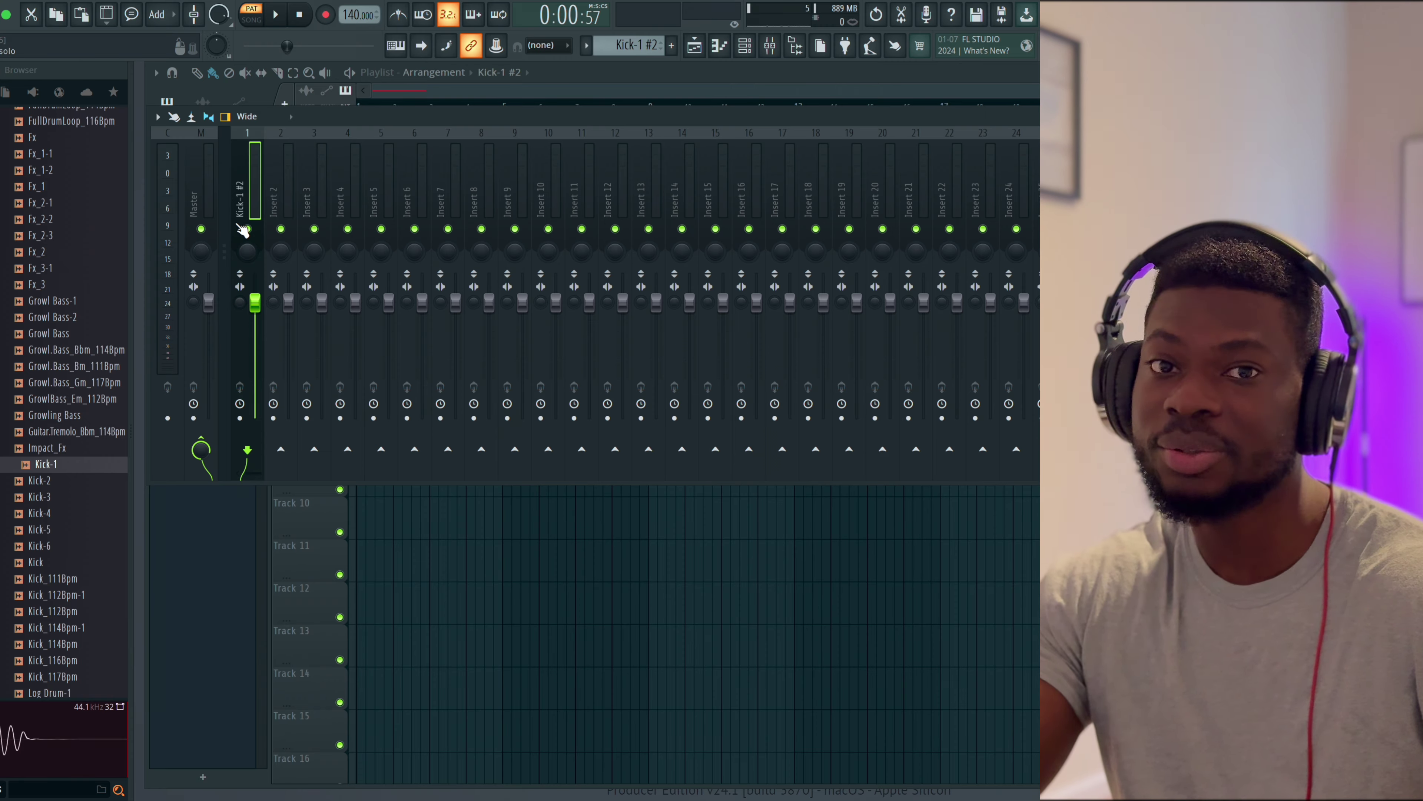
pyautogui.press('F6')
pyautogui.rightClick(1047, 221)
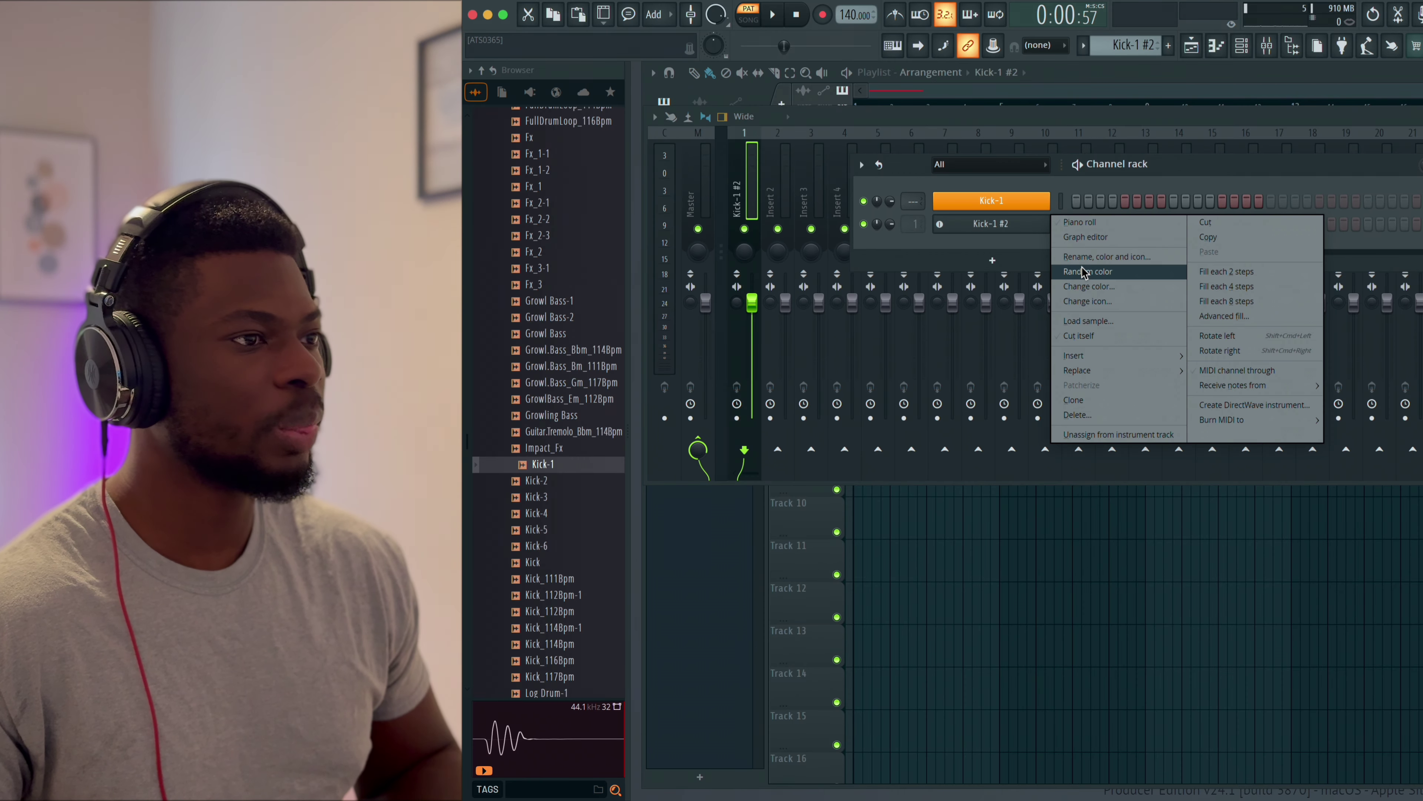
pyautogui.click(1087, 256)
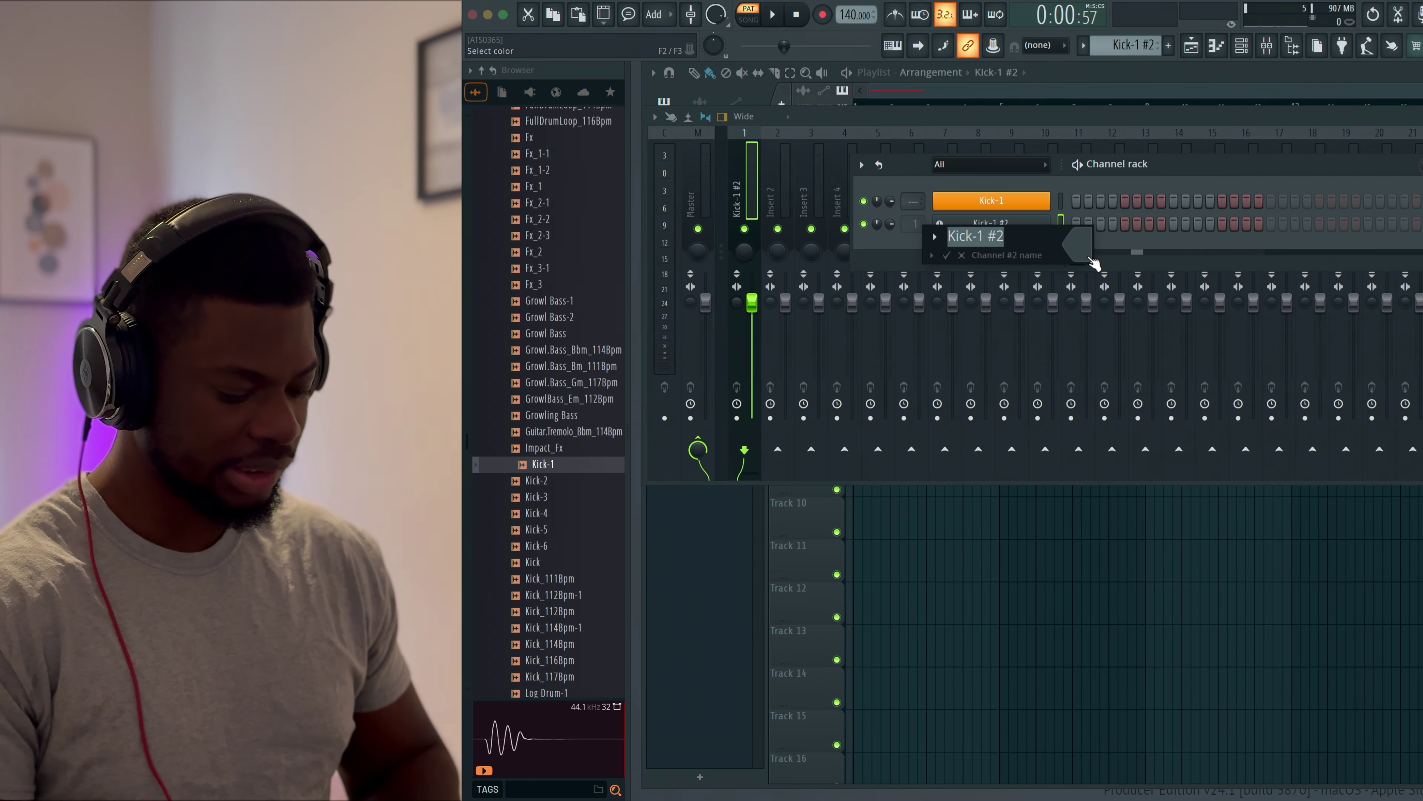
pyautogui.write('Kick')
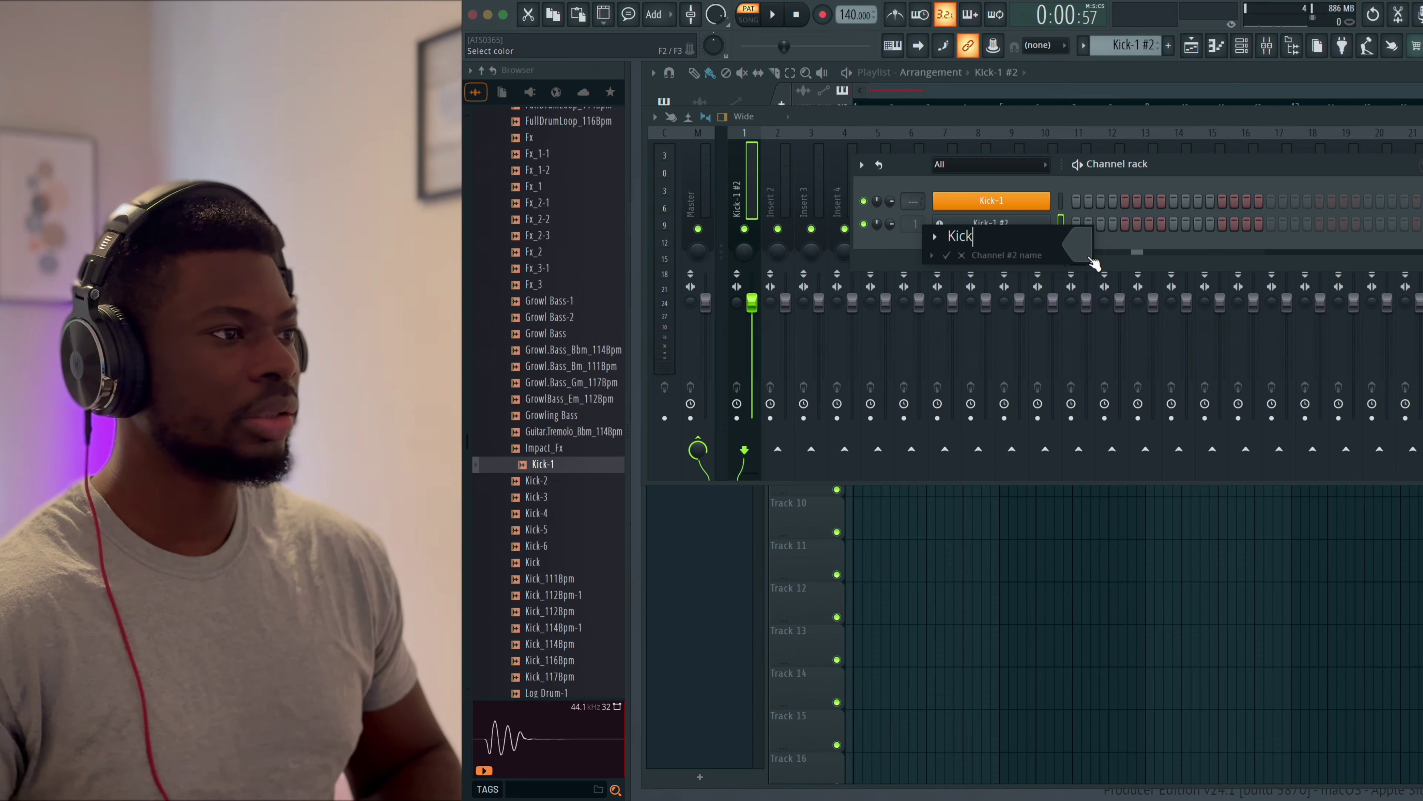
pyautogui.press('Return')
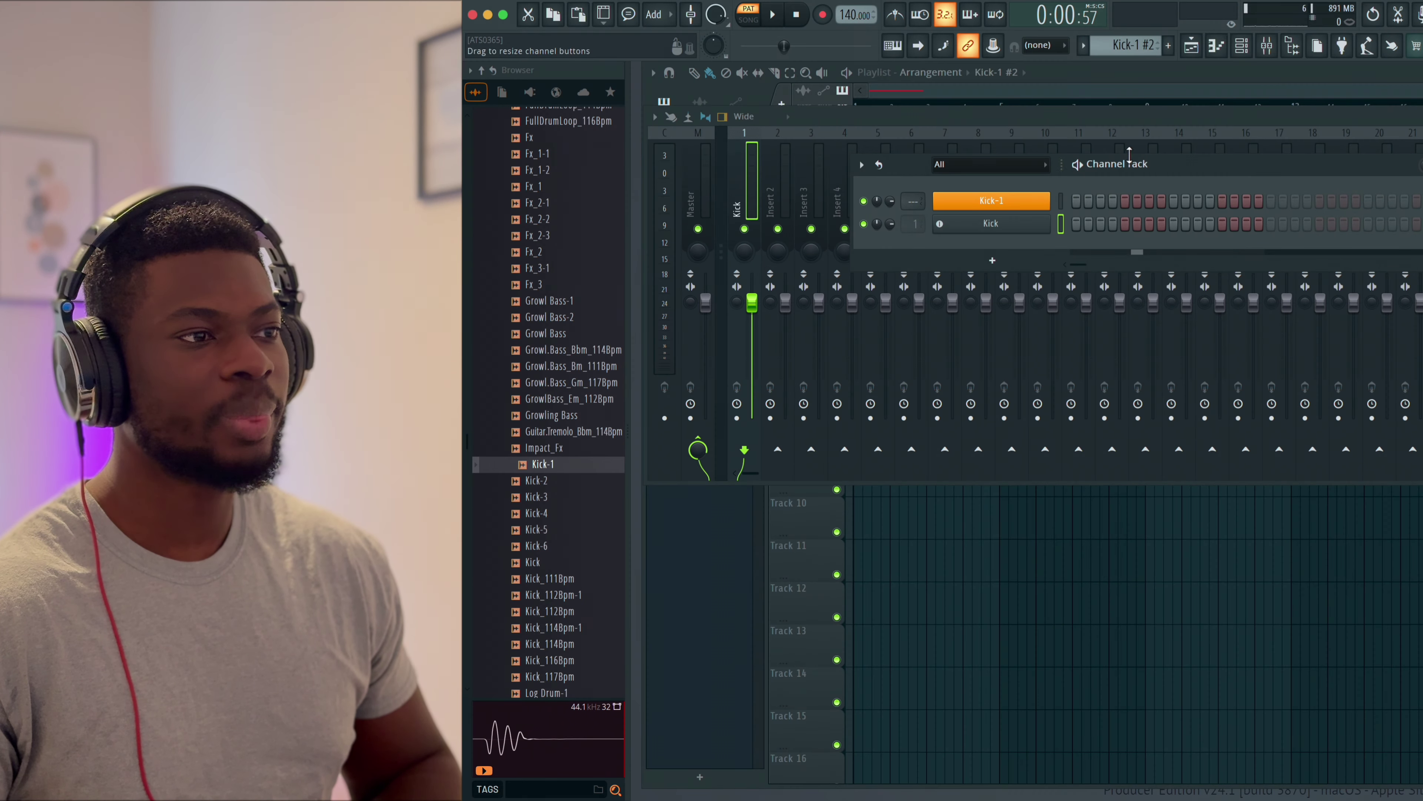
pyautogui.moveTo(1230, 169); pyautogui.dragTo(1300, 175)
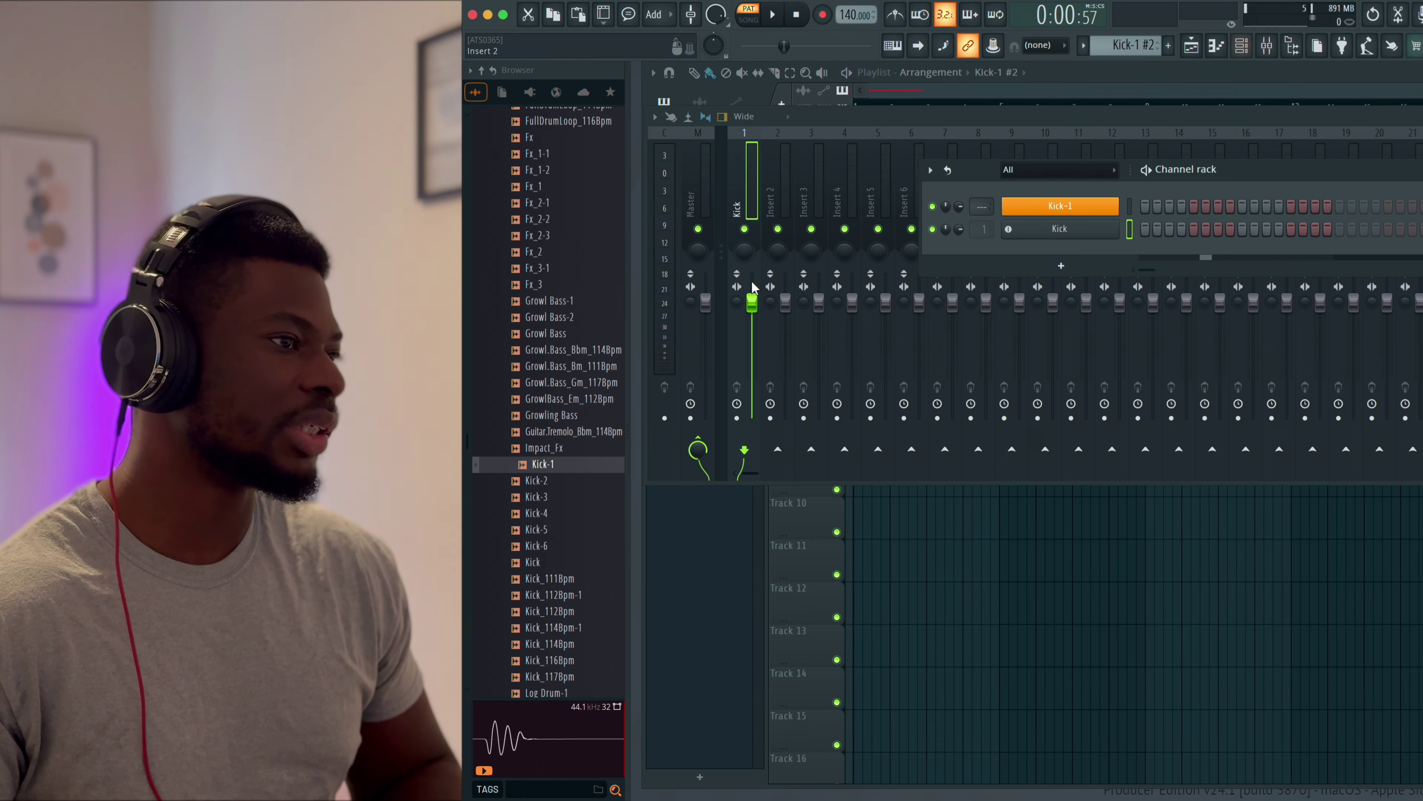
pyautogui.press('F5')
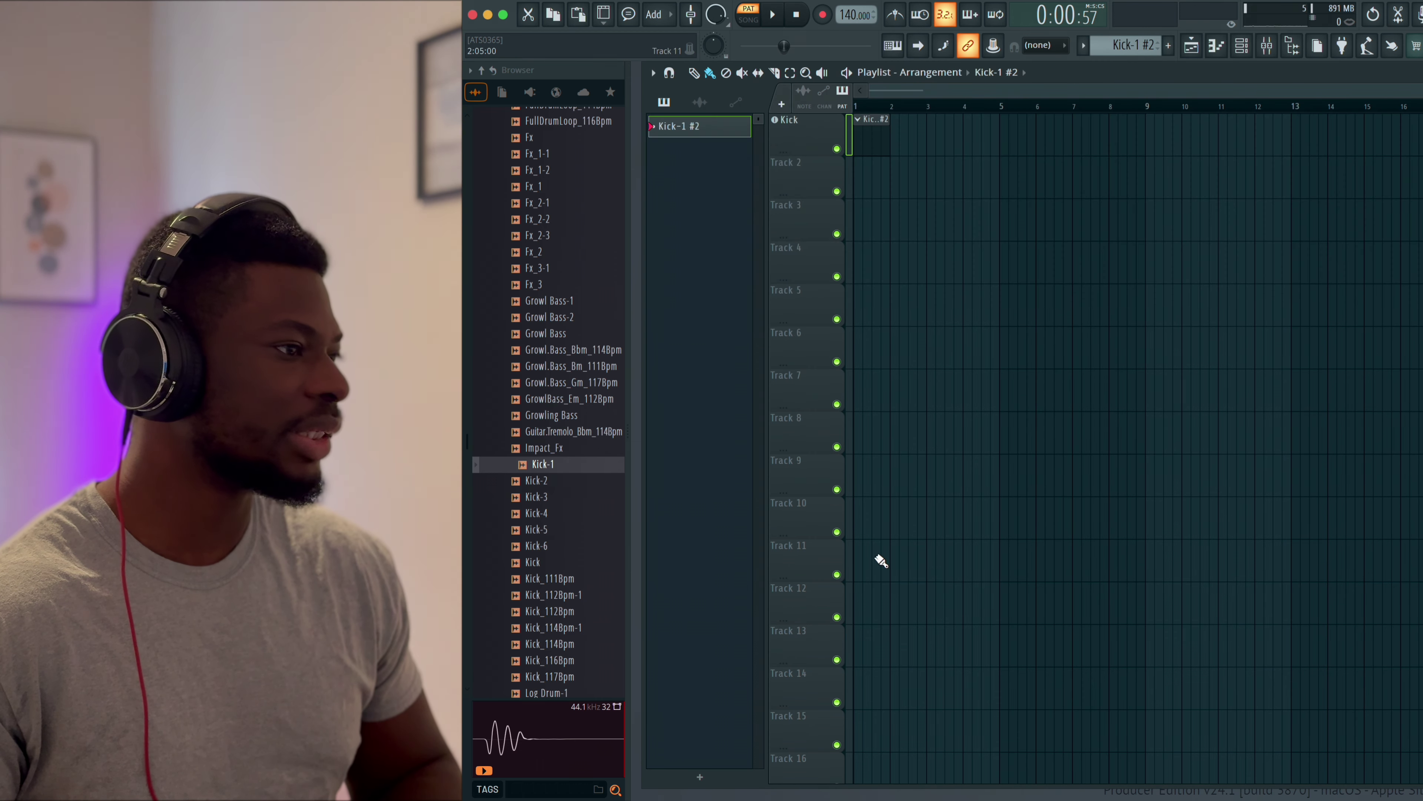
# - Find the RIM-4 sample in the browser and add it to the second playlist track as an instrument track
pyautogui.scroll(-4, 547, 492)
pyautogui.scroll(15, 546, 493)
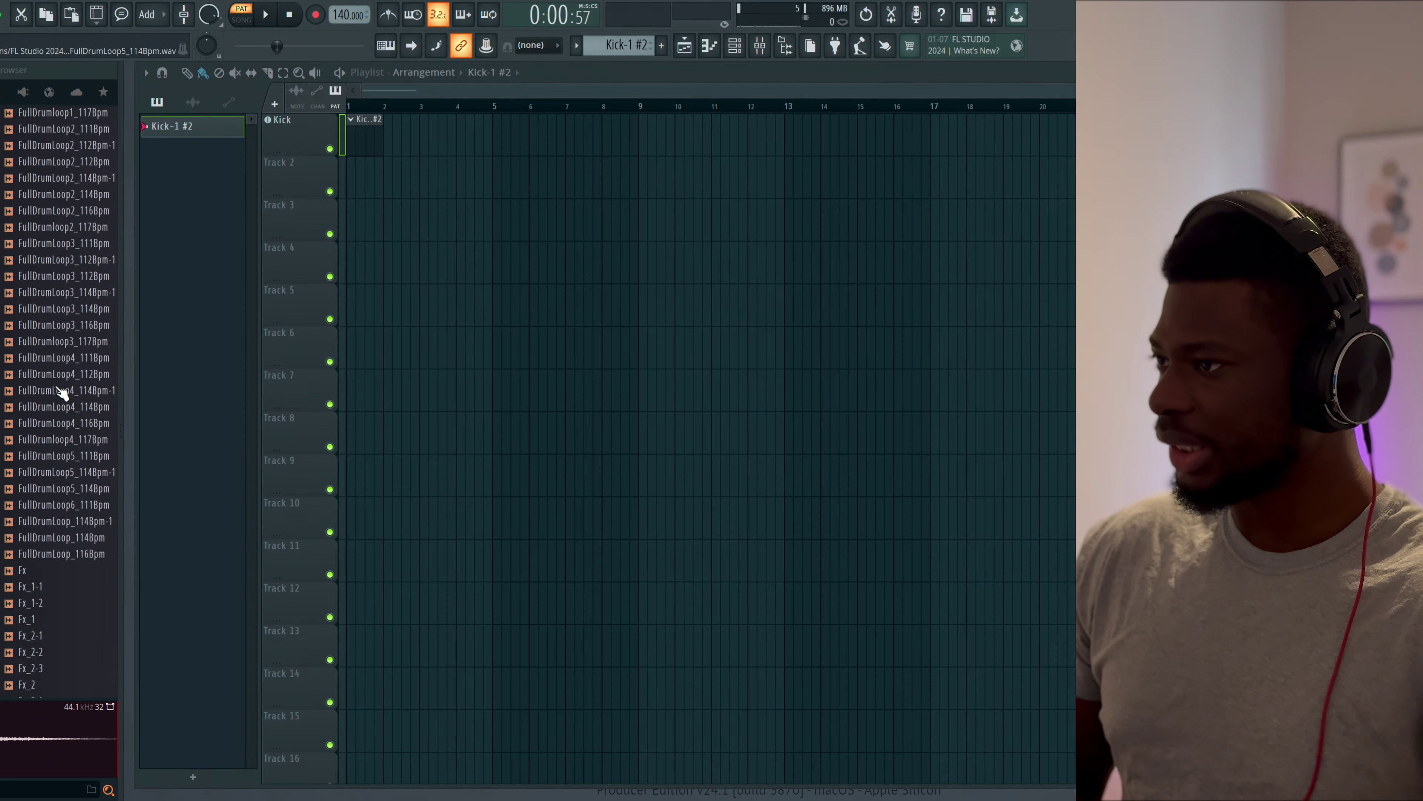
pyautogui.scroll(10, 61, 391)
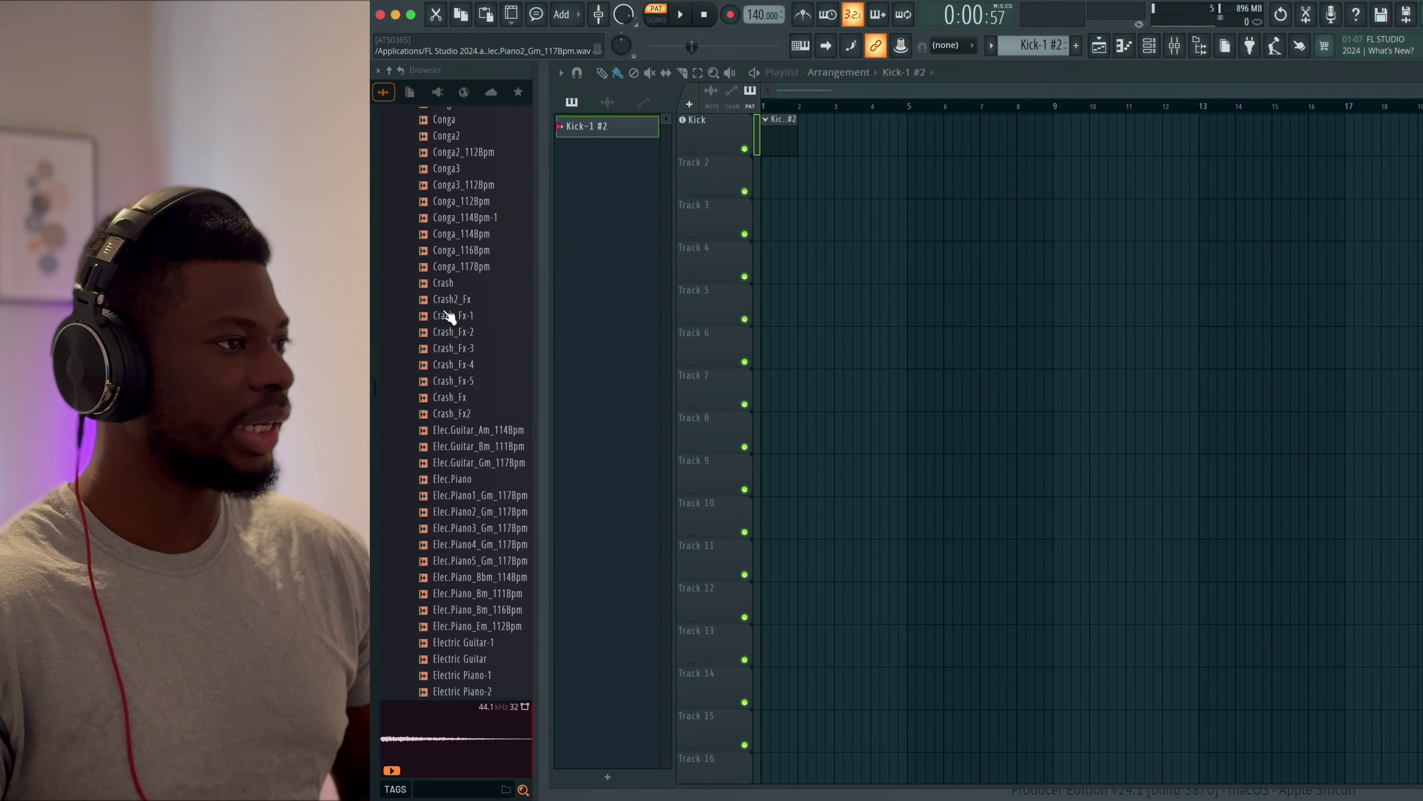
pyautogui.scroll(-15, 451, 317)
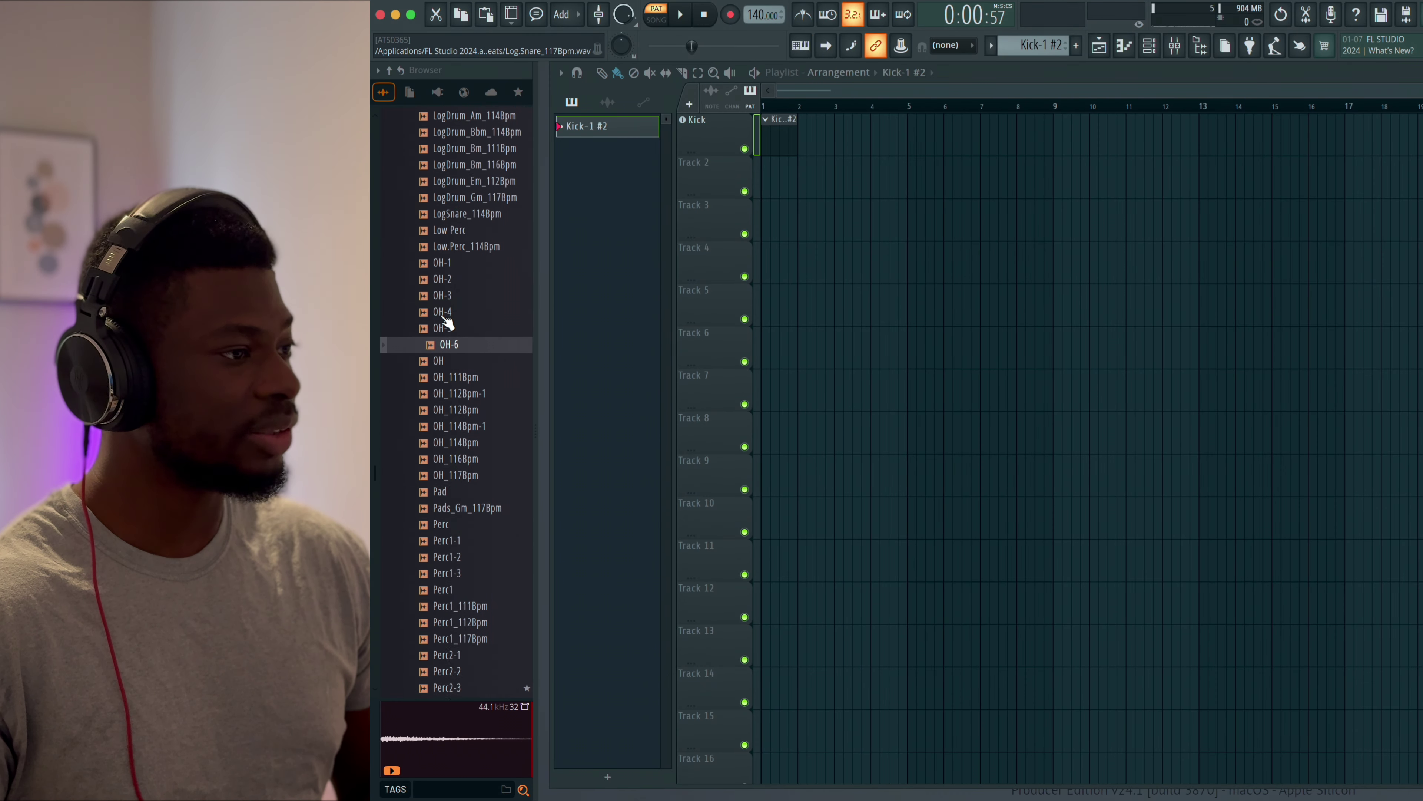
pyautogui.scroll(-12, 453, 353)
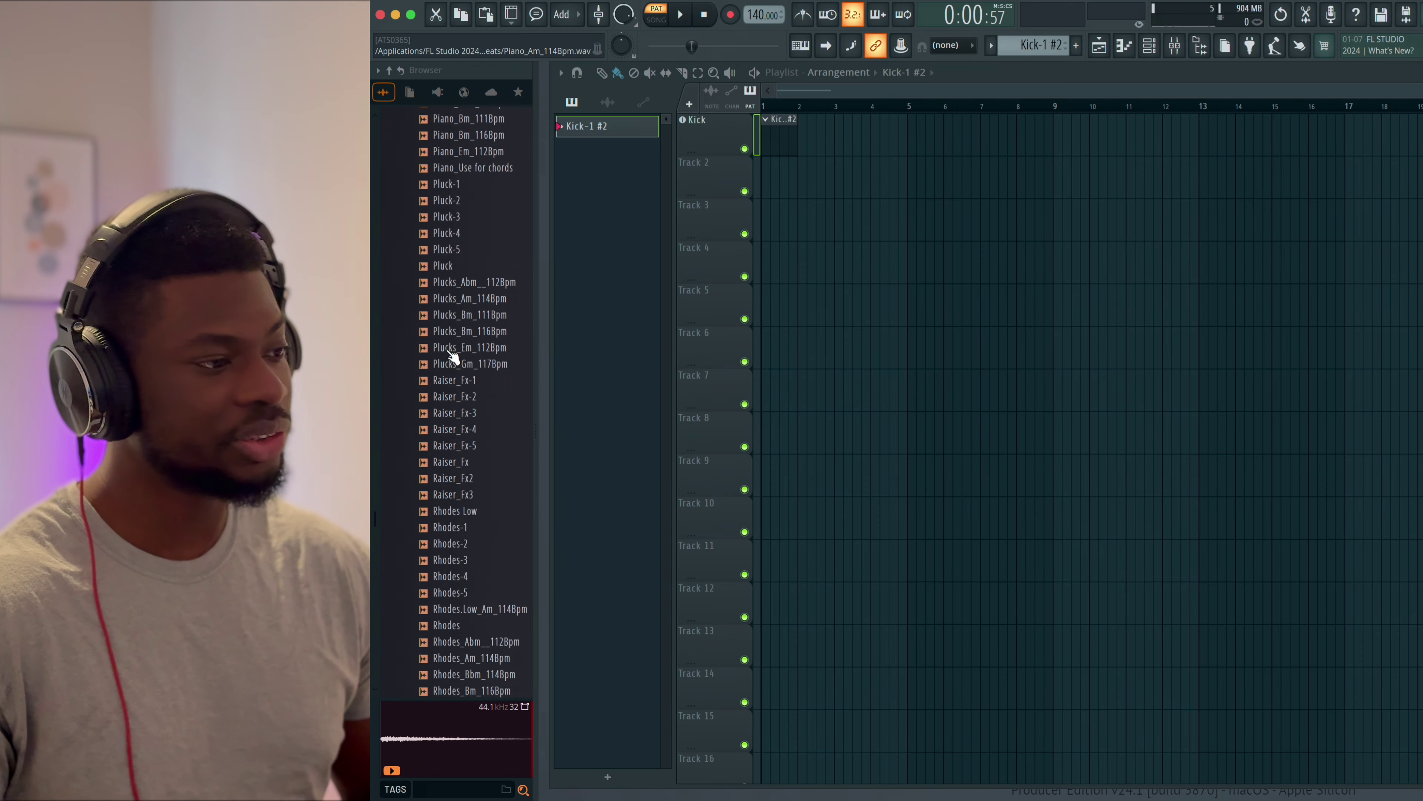
pyautogui.scroll(-10, 454, 337)
pyautogui.click(456, 204)
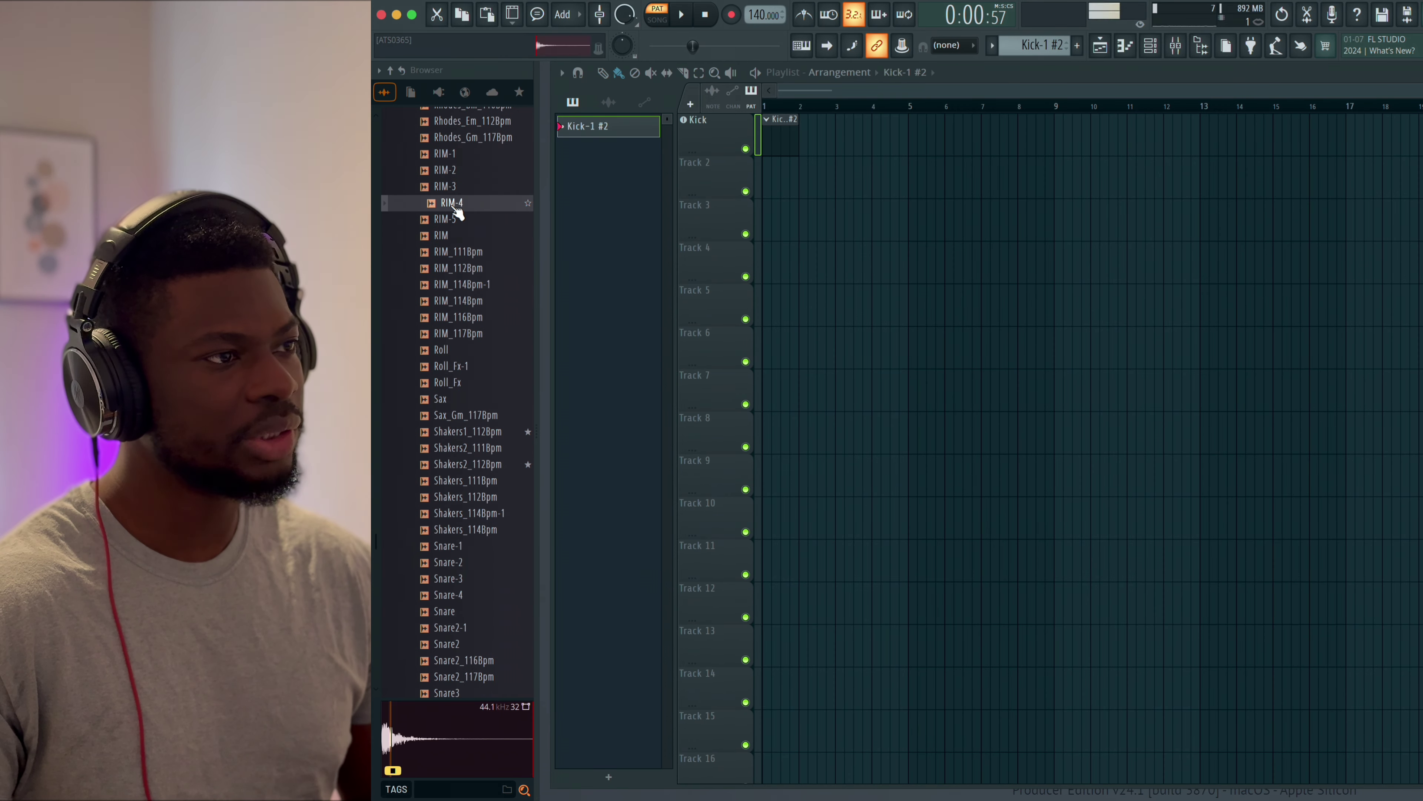
pyautogui.moveTo(594, 221); pyautogui.dragTo(1088, 507)
pyautogui.click(1163, 456)
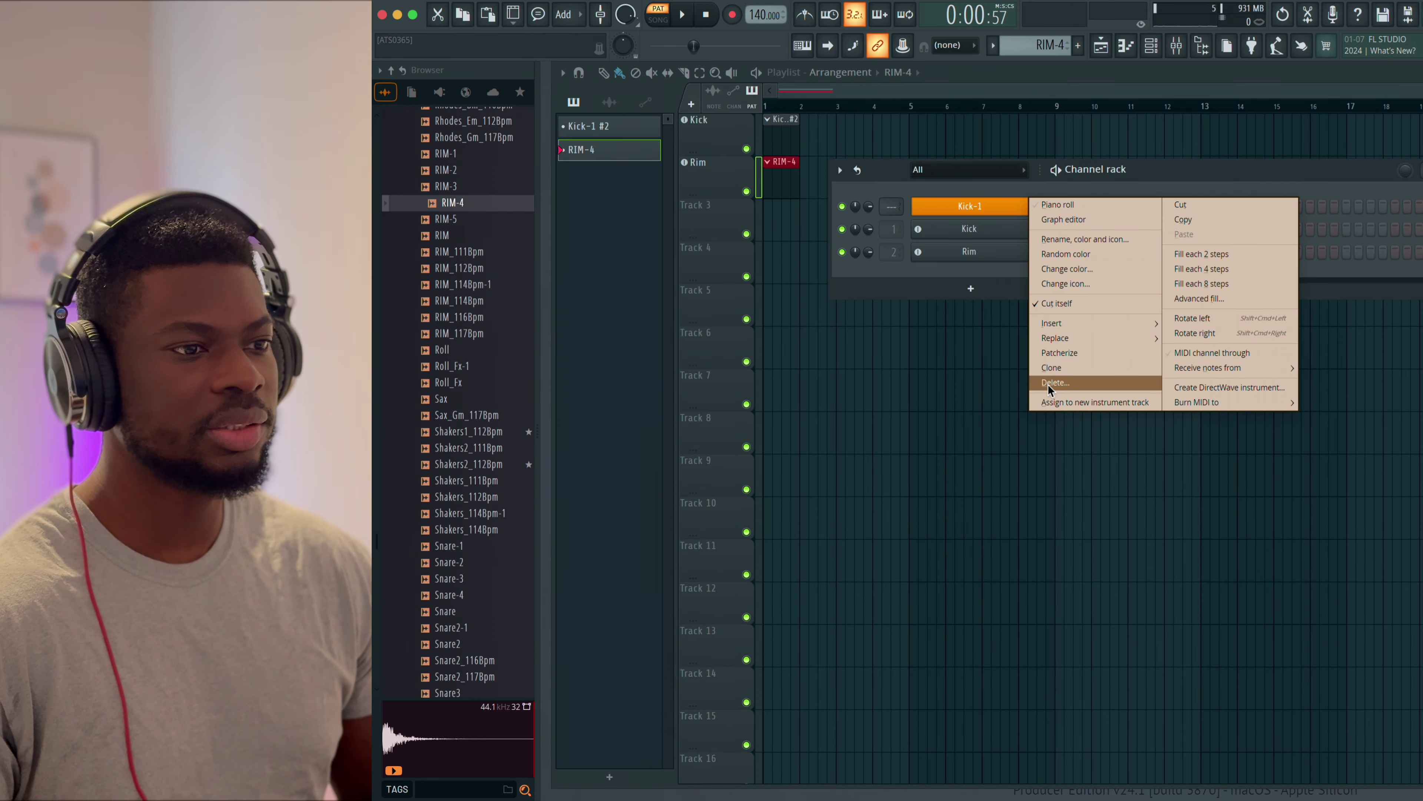
# - Delete the unassigned Kick-1 channel from the channel rack
pyautogui.click(1047, 384)
pyautogui.press('Return')
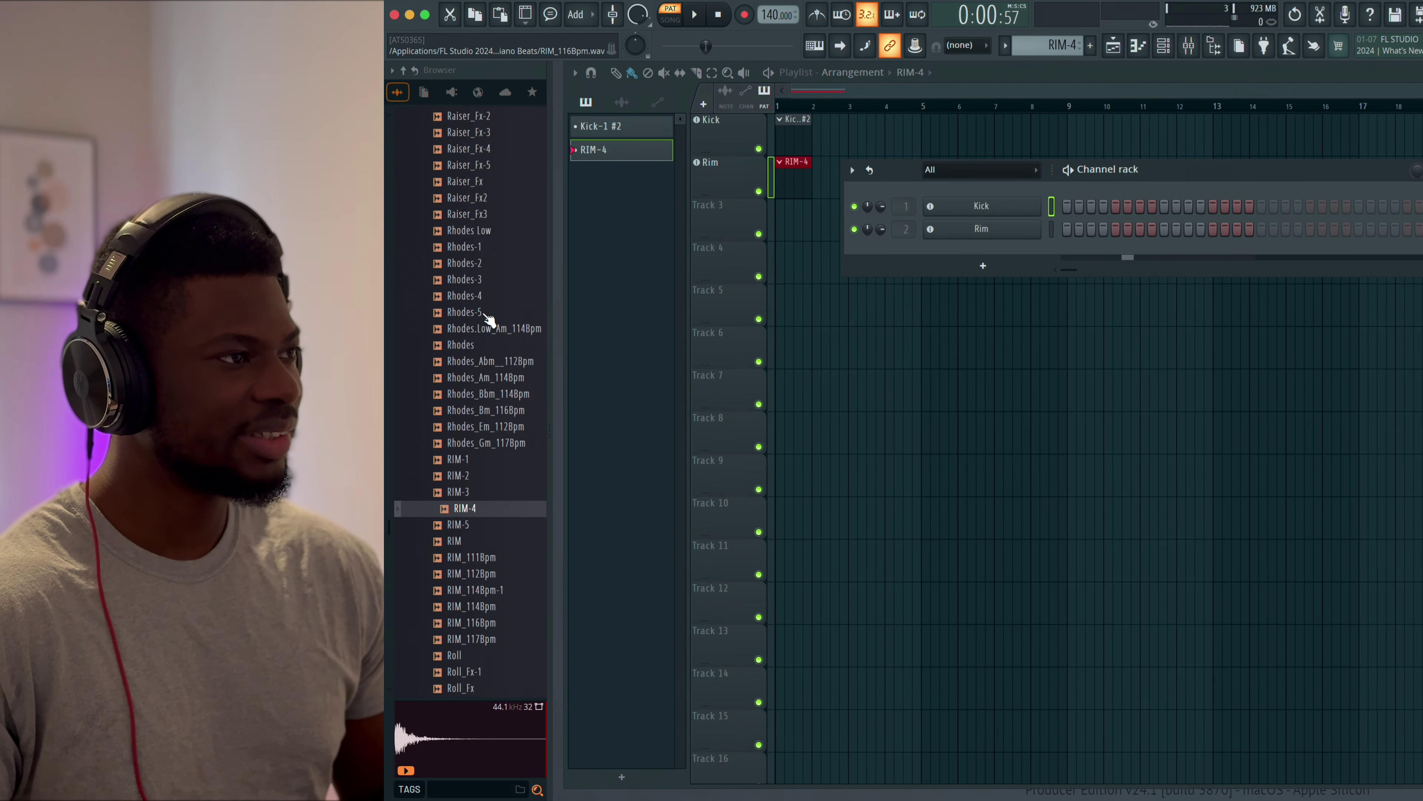
# - Find the Conga-1 sample and add it to the third playlist track as an instrument track
pyautogui.scroll(5, 489, 320)
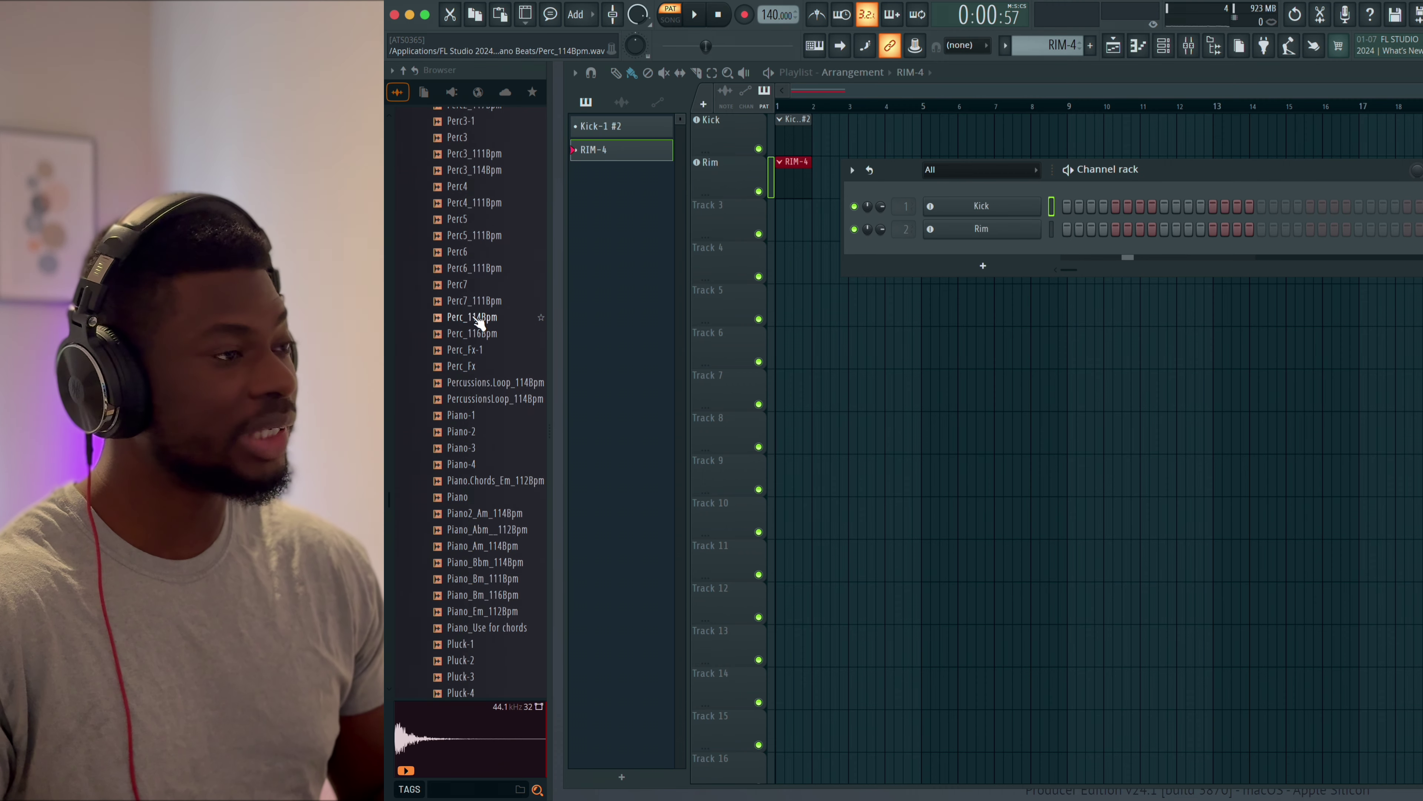
pyautogui.scroll(12, 478, 320)
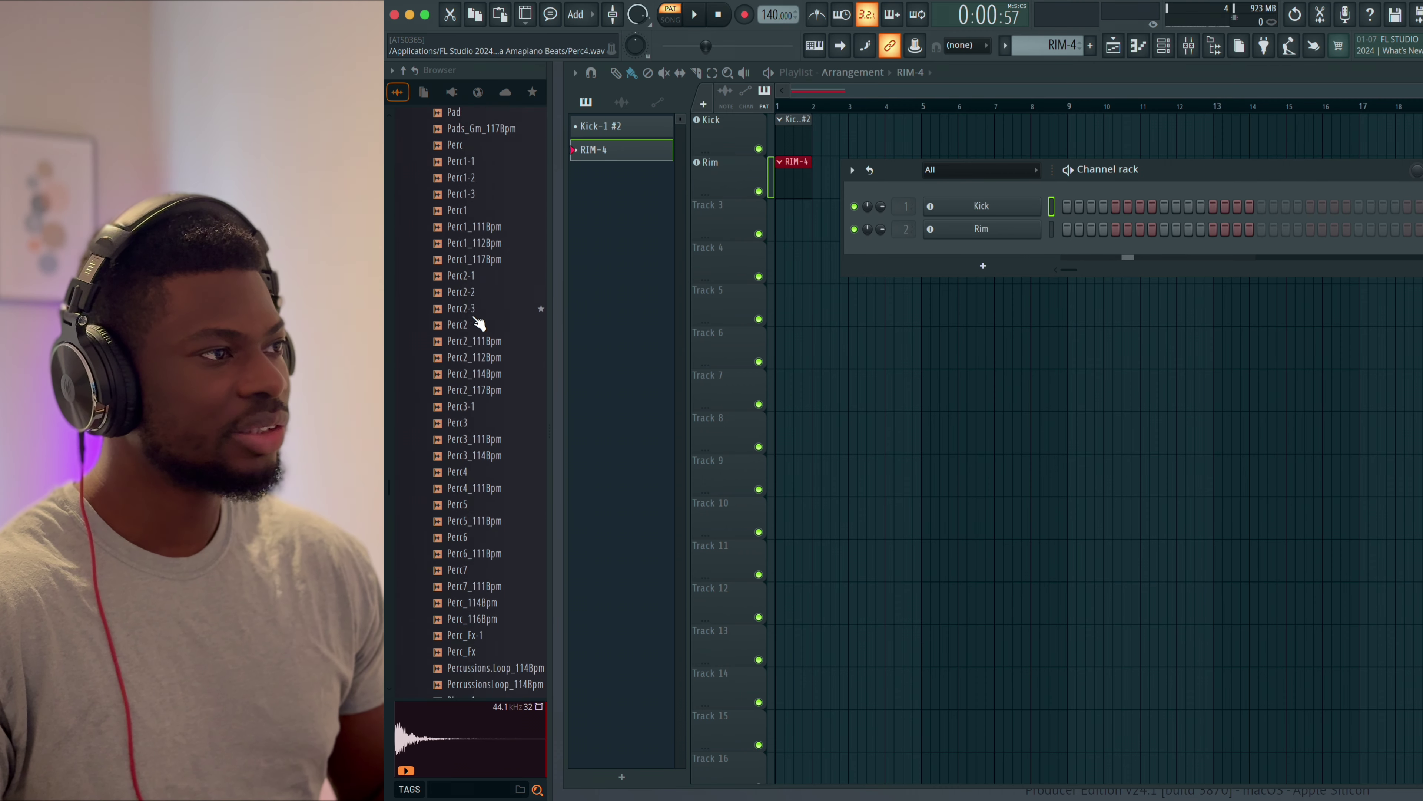
pyautogui.scroll(15, 477, 321)
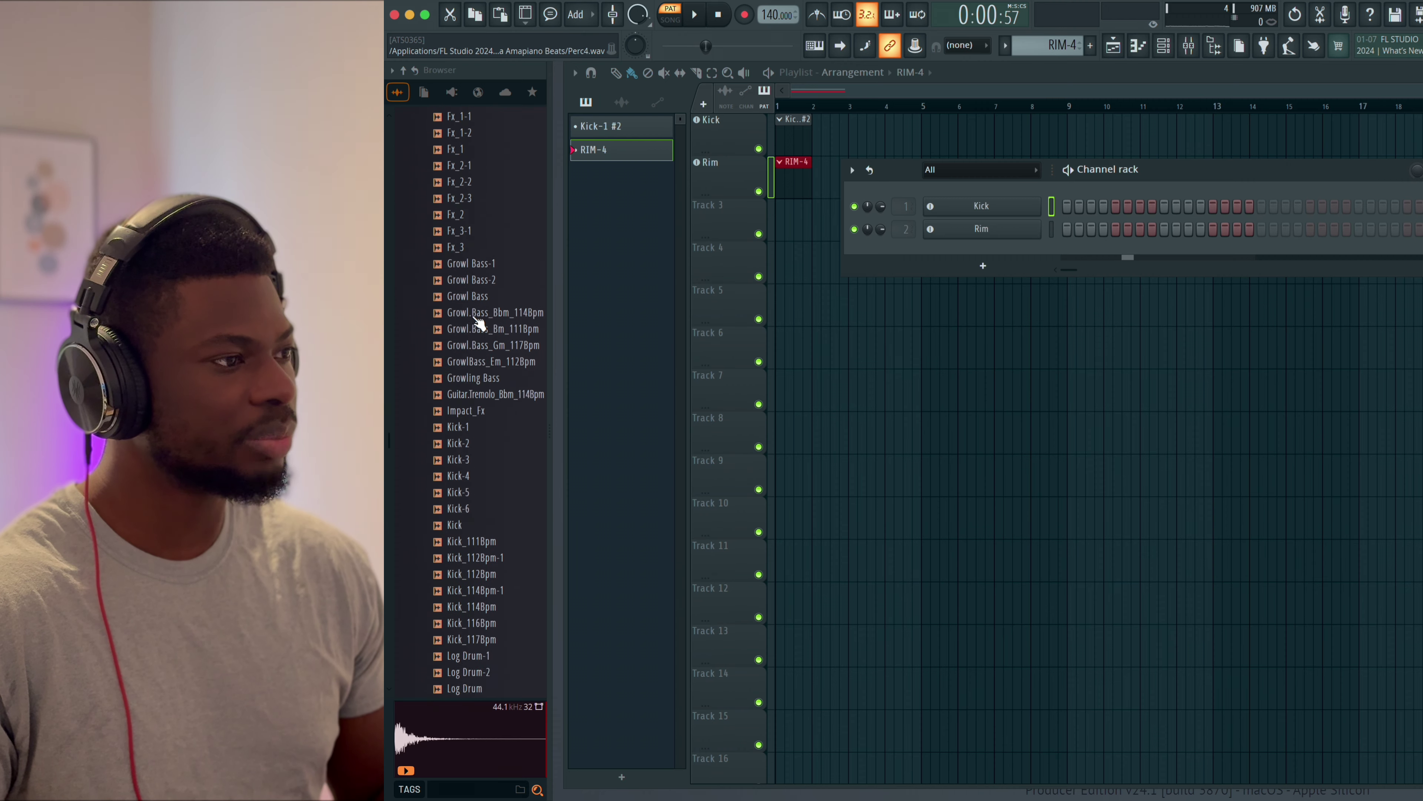
pyautogui.scroll(15, 477, 320)
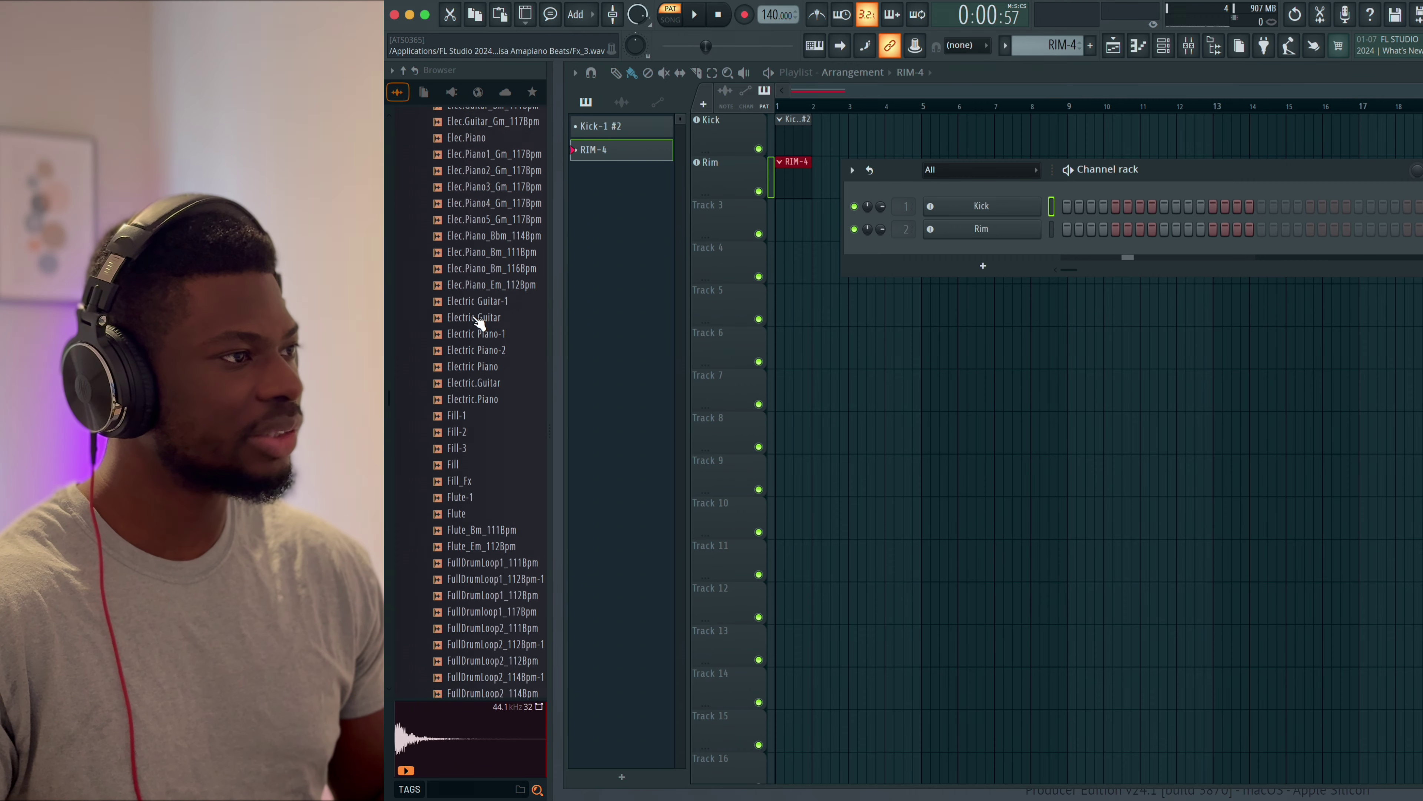
pyautogui.moveTo(468, 349); pyautogui.dragTo(709, 223)
pyautogui.click(1108, 454)
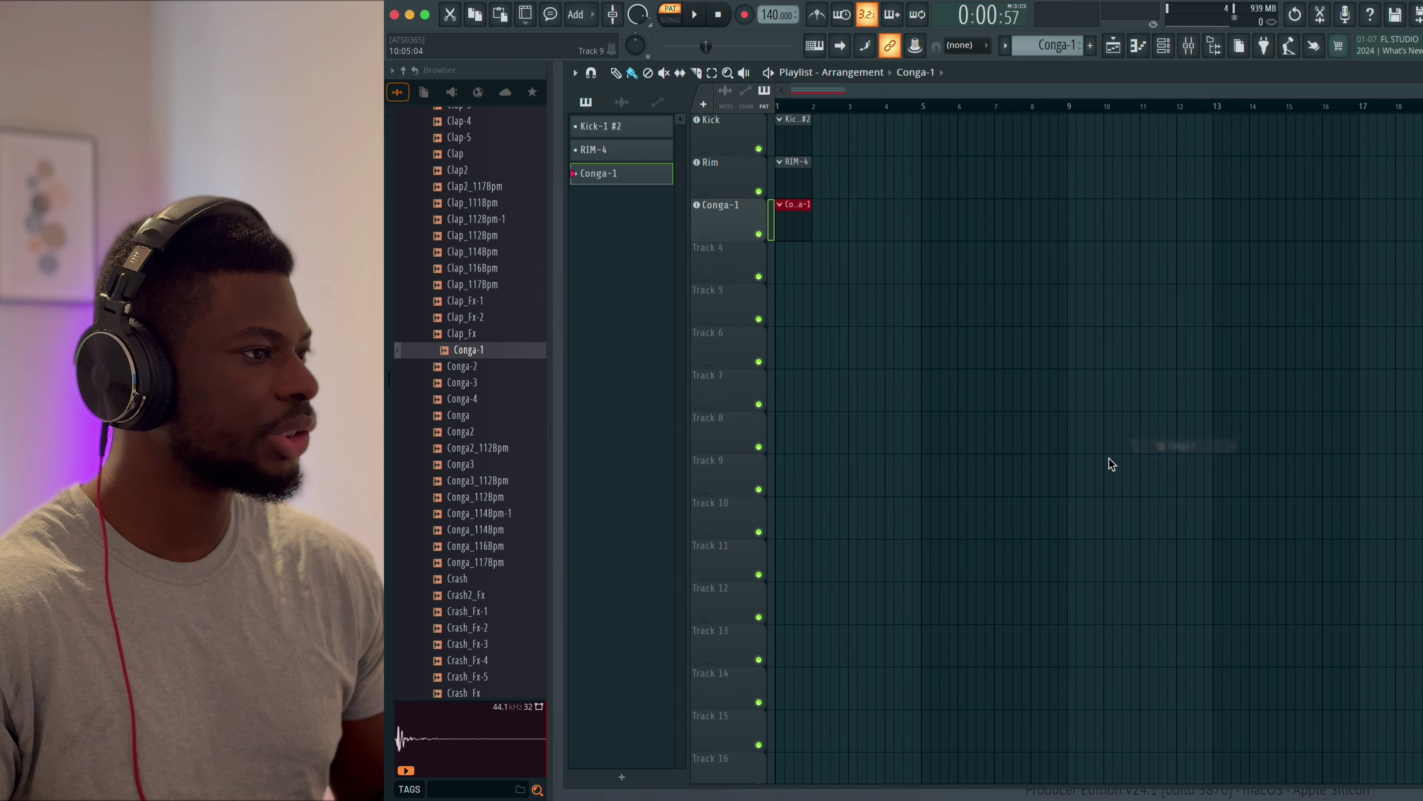
# - Add the Conga-3 and Conga-4 samples to playlist tracks 4 and 5 as instrument tracks
pyautogui.click(507, 382)
pyautogui.moveTo(711, 255); pyautogui.dragTo(722, 259)
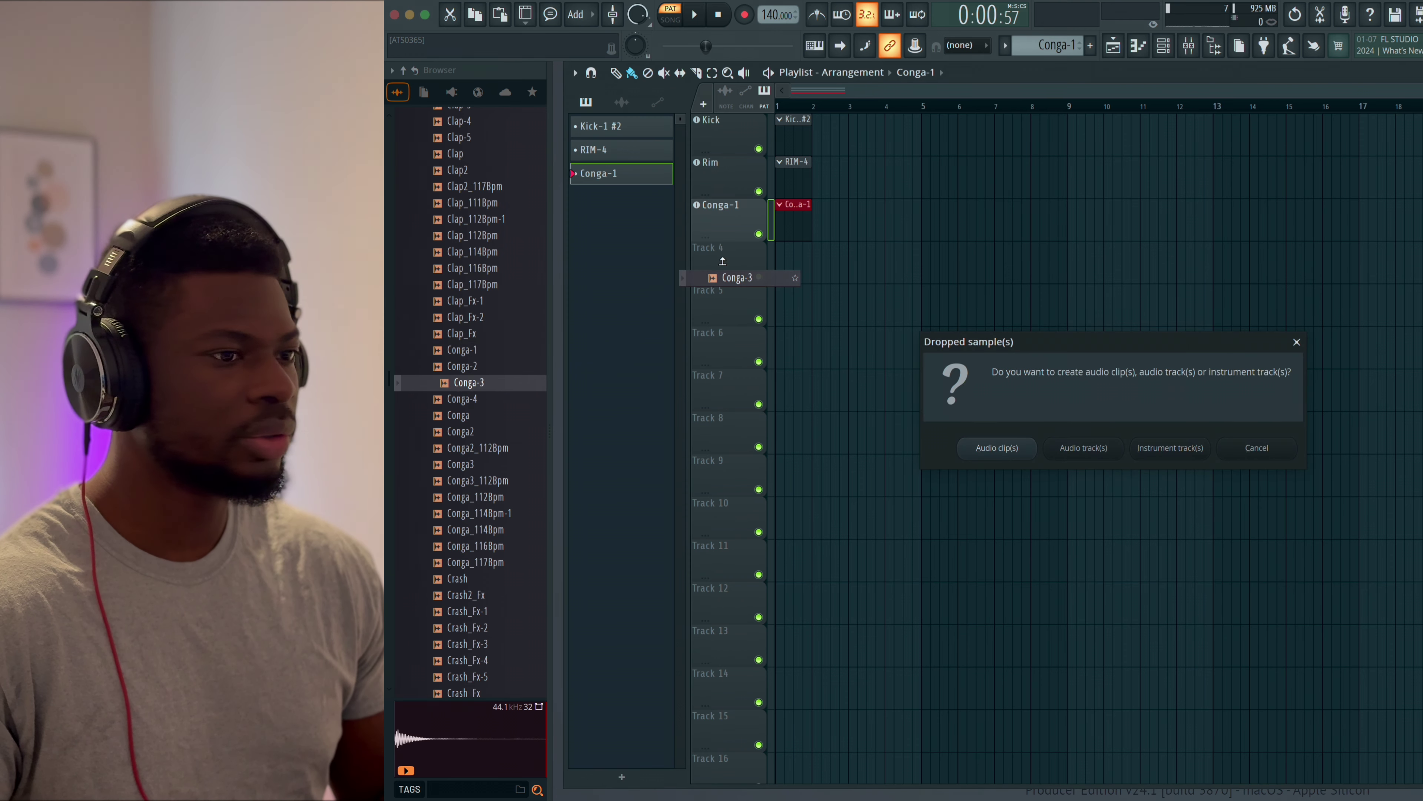
pyautogui.click(1188, 448)
pyautogui.moveTo(468, 399); pyautogui.dragTo(718, 298)
pyautogui.click(1169, 449)
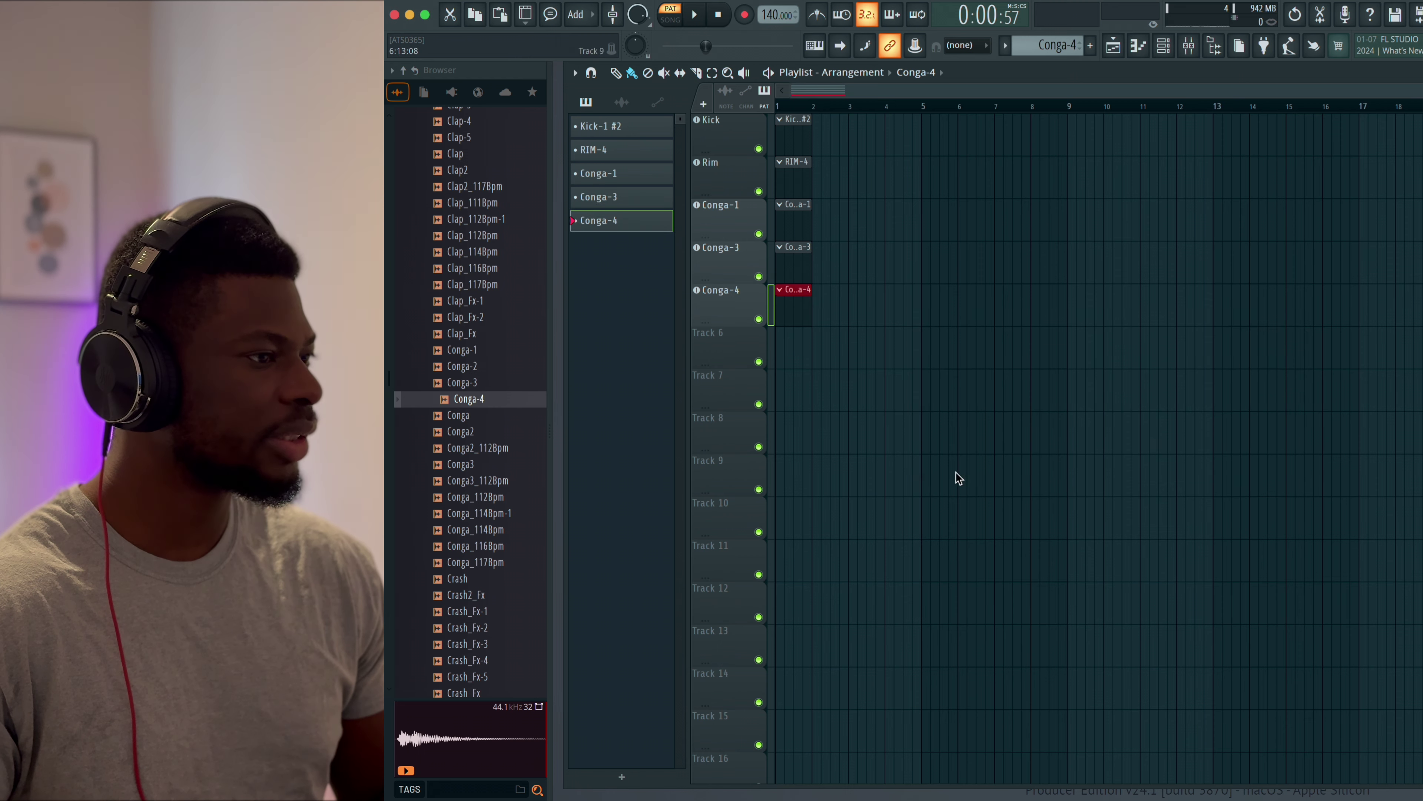
# - Add the Conga3 sample to playlist track 6 as an instrument track
pyautogui.click(471, 466)
pyautogui.moveTo(720, 383); pyautogui.dragTo(719, 353)
pyautogui.click(1173, 452)
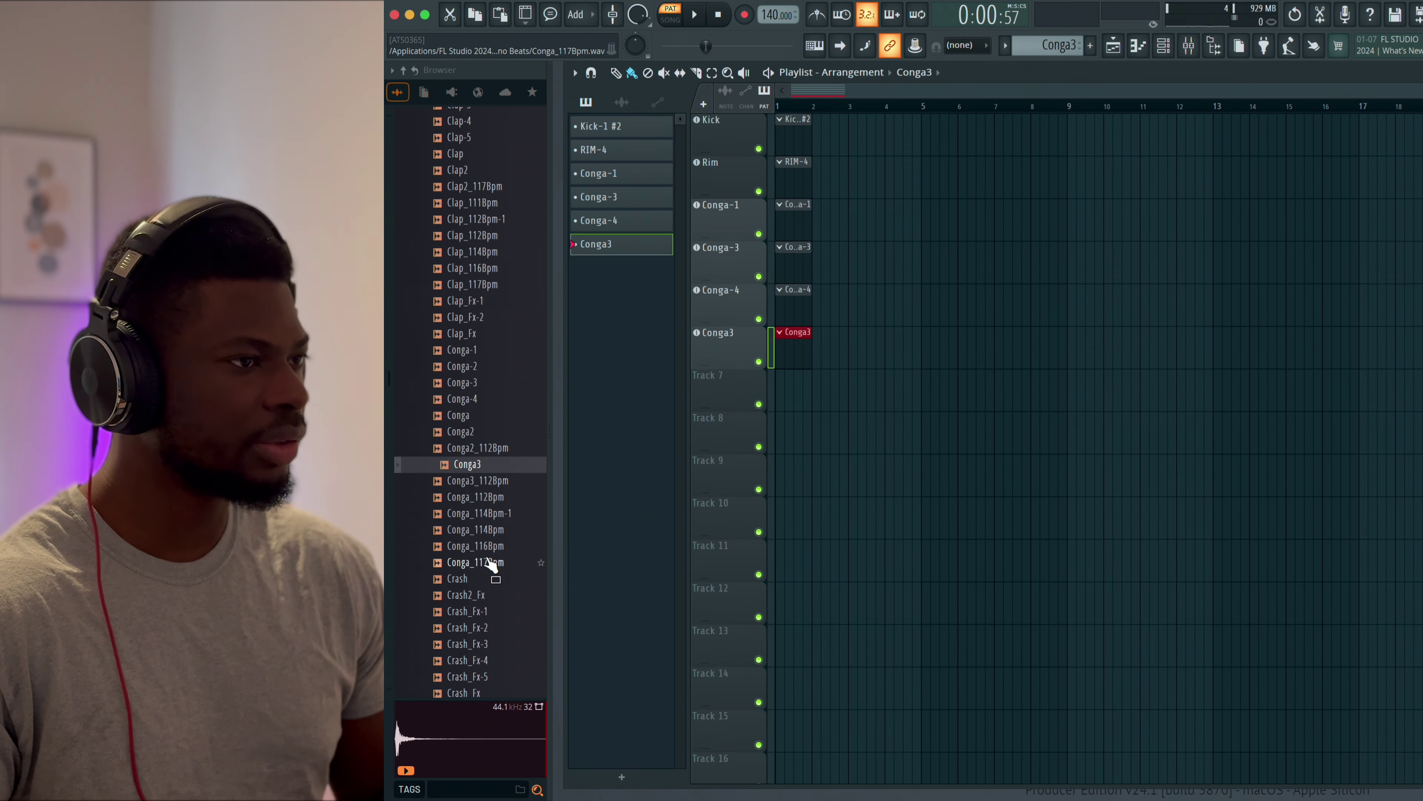
# - Find the Perc2-2 and Perc2 samples and add them to playlist tracks 7 and 8 as instrument tracks
pyautogui.scroll(3, 492, 564)
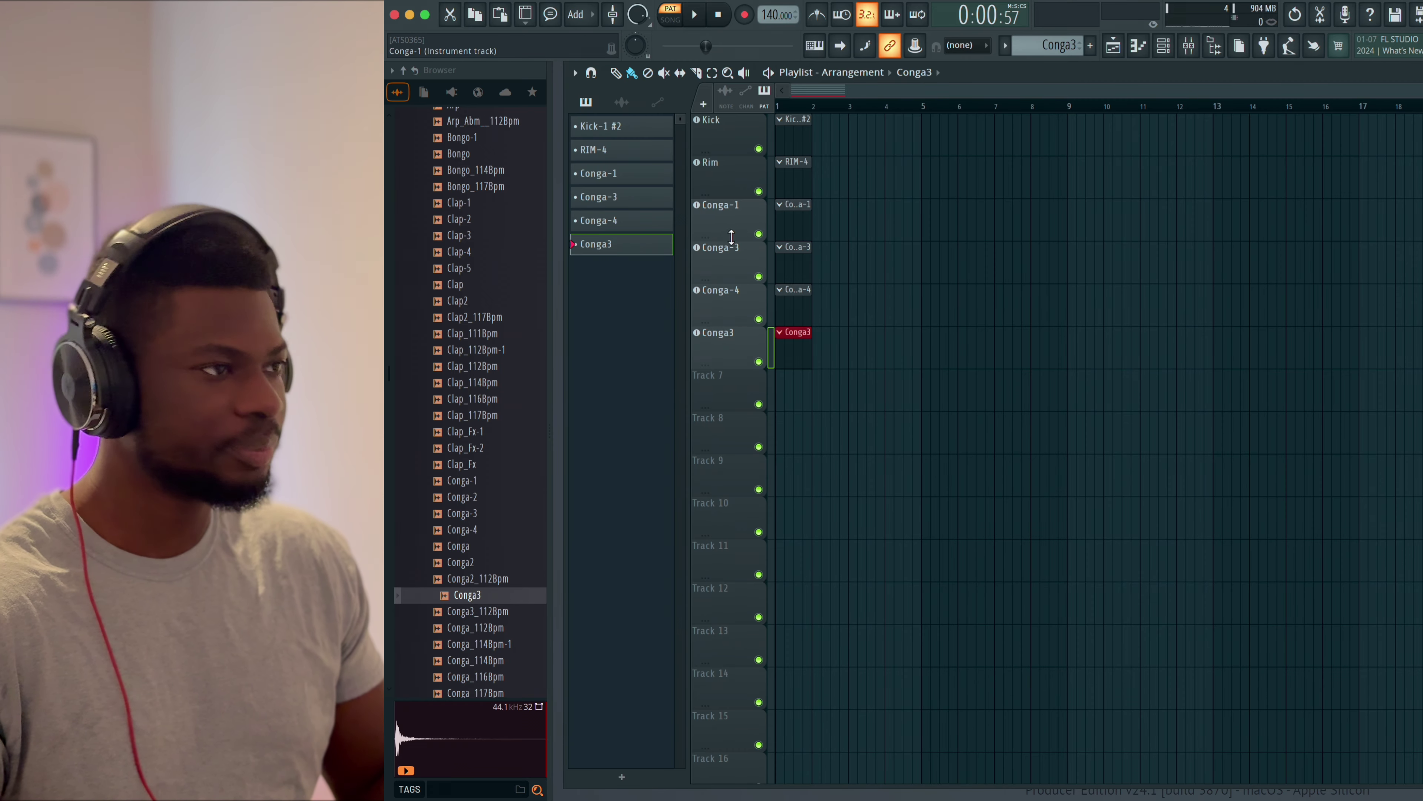
pyautogui.scroll(-15, 474, 458)
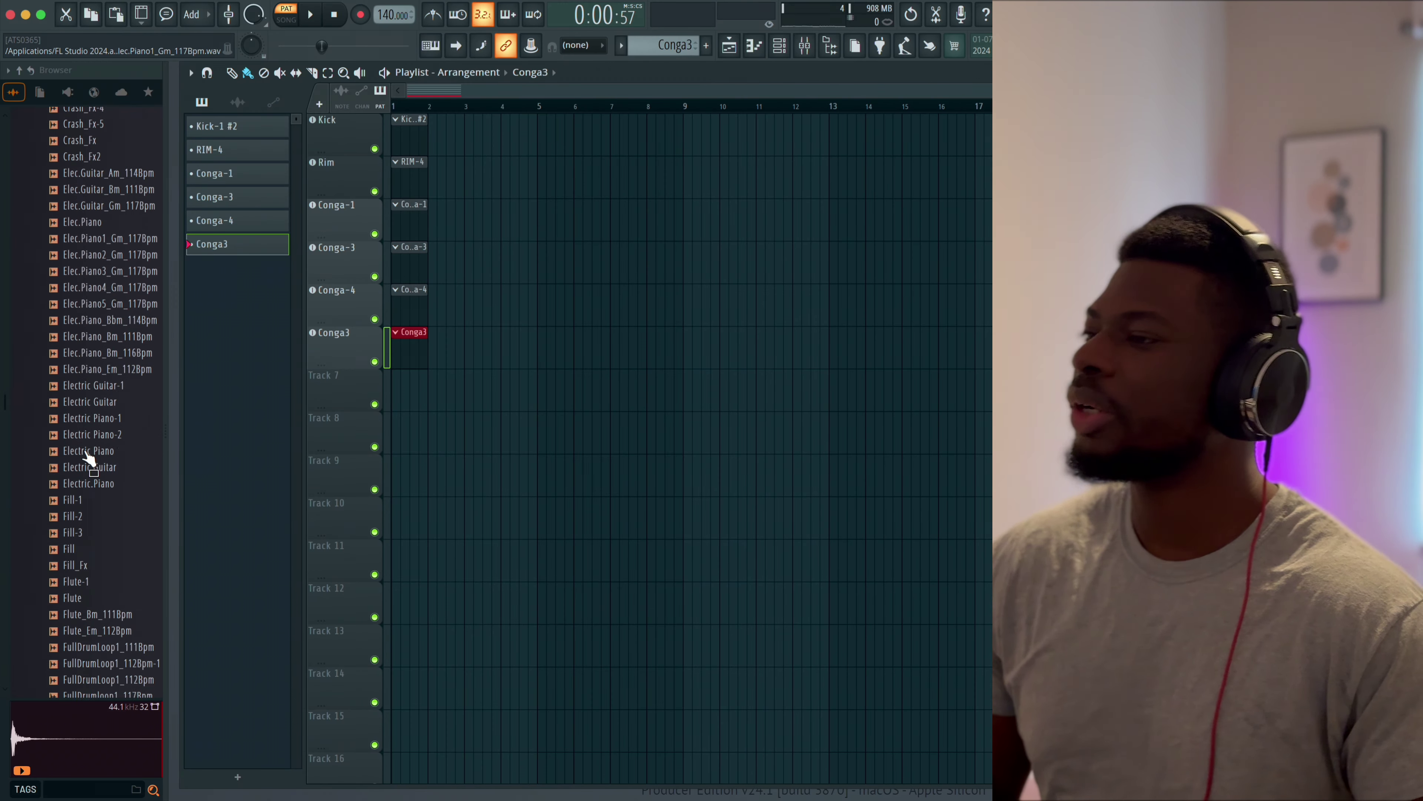
pyautogui.scroll(-9, 87, 458)
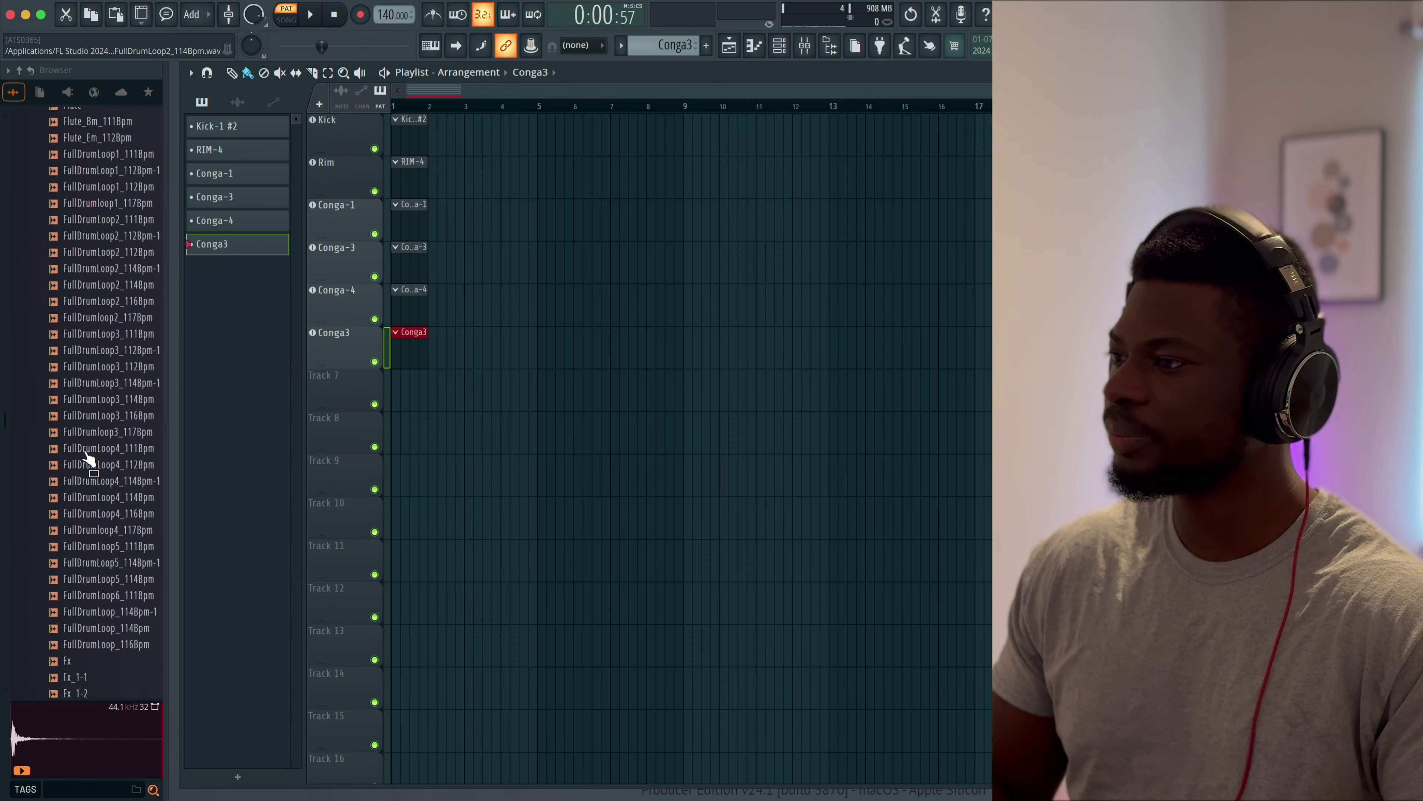
pyautogui.scroll(-10, 87, 457)
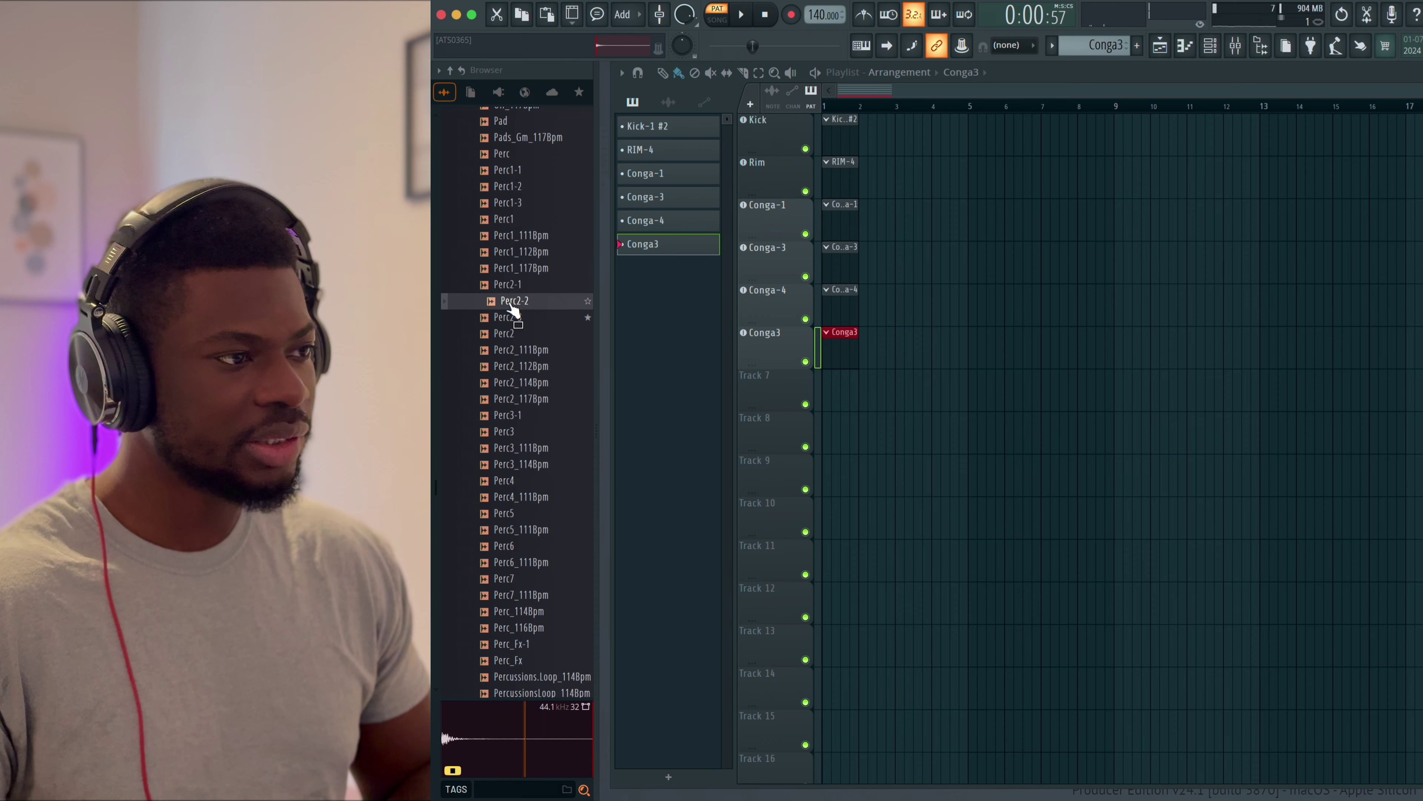
pyautogui.moveTo(754, 387); pyautogui.dragTo(756, 403)
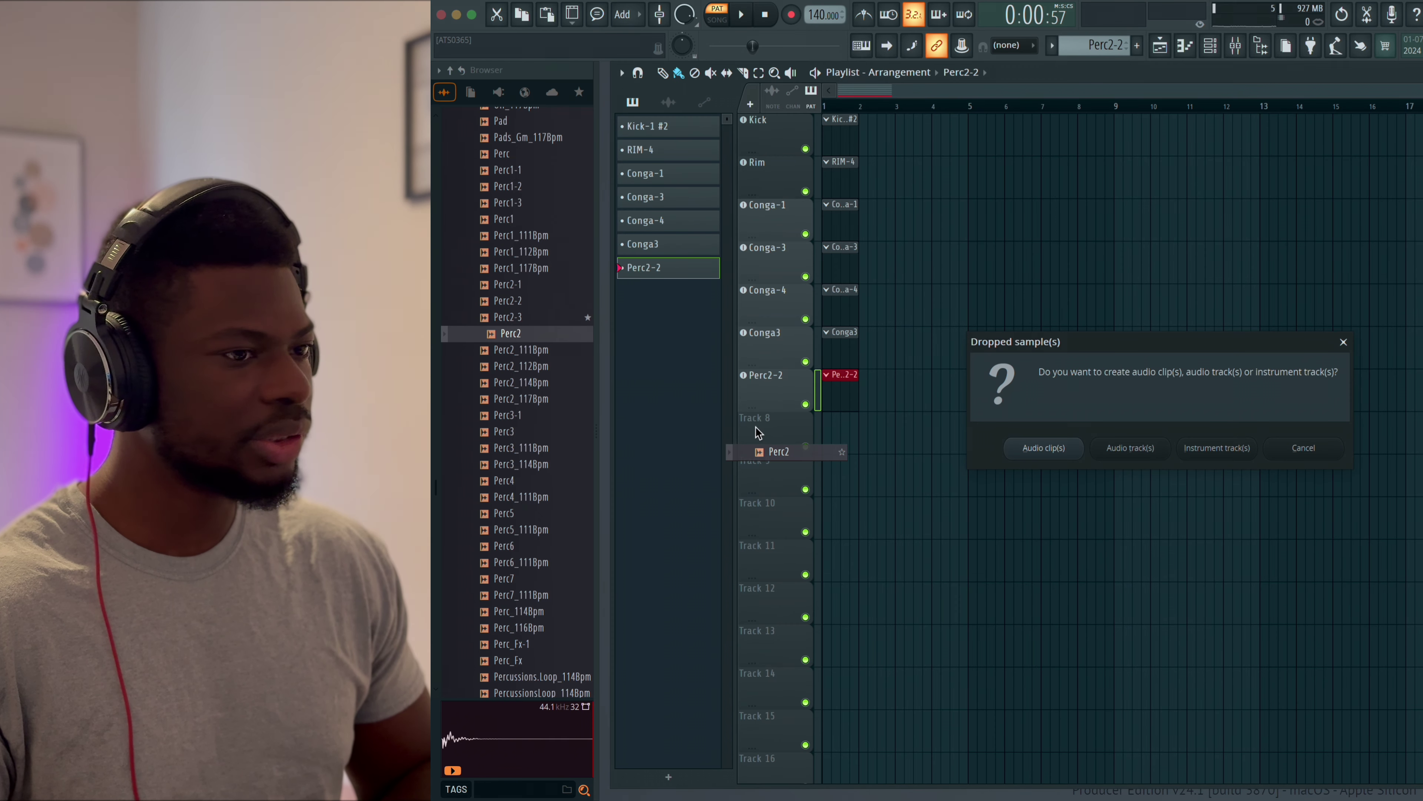
pyautogui.click(1250, 453)
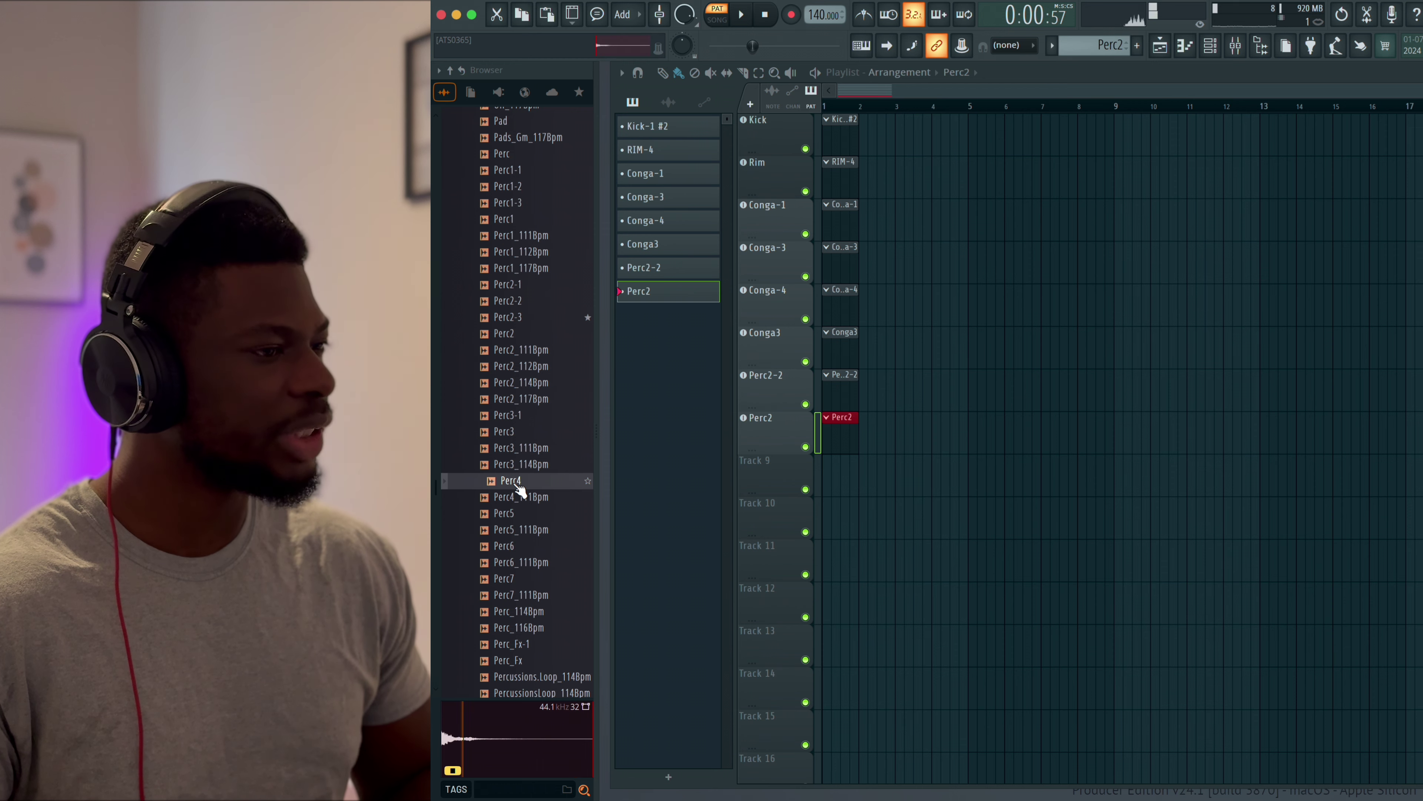
# - Add the Perc4 sample to playlist track 9 as an instrument track and rename its channel Tambourine
pyautogui.moveTo(519, 482); pyautogui.dragTo(756, 469)
pyautogui.click(1251, 453)
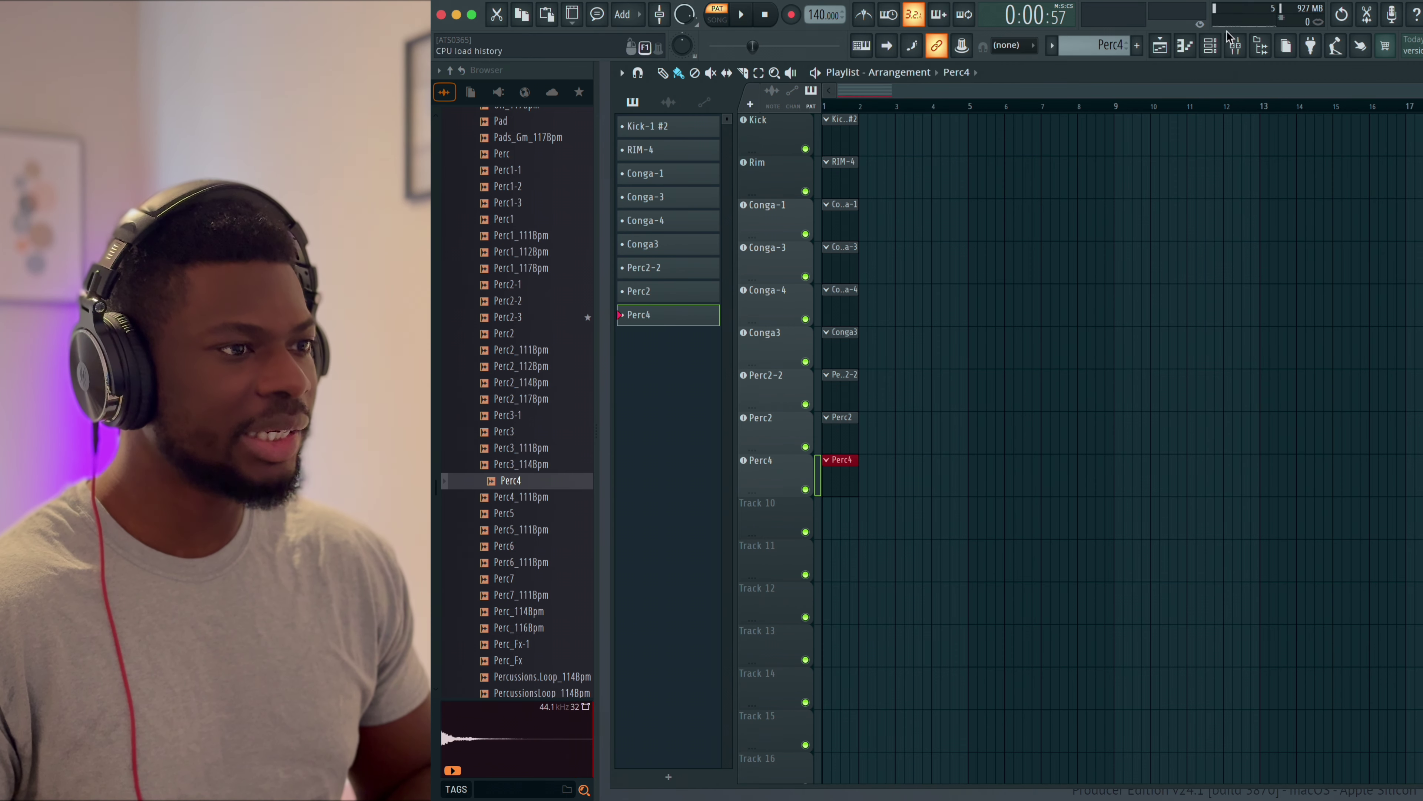
pyautogui.click(1213, 49)
pyautogui.rightClick(1026, 391)
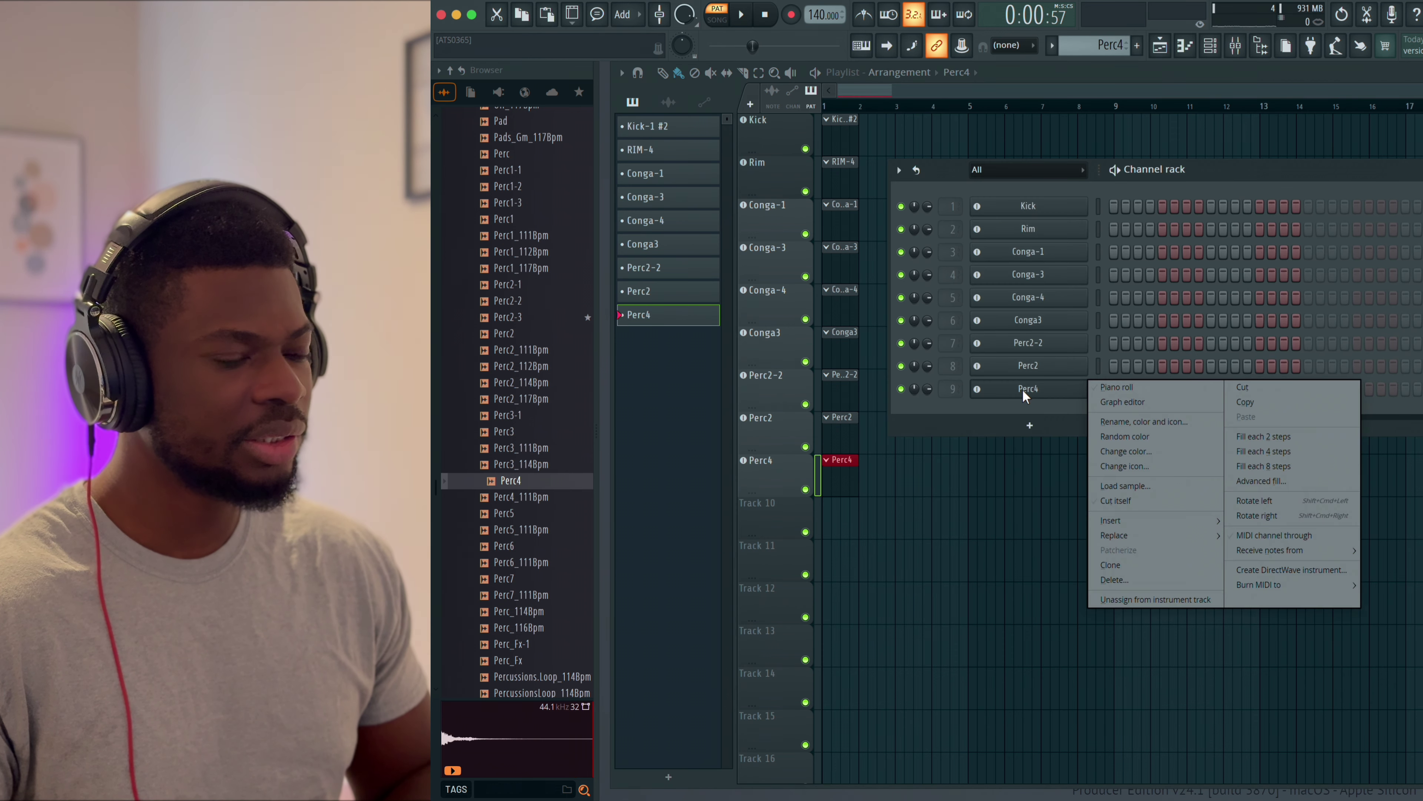
pyautogui.moveTo(1121, 524)
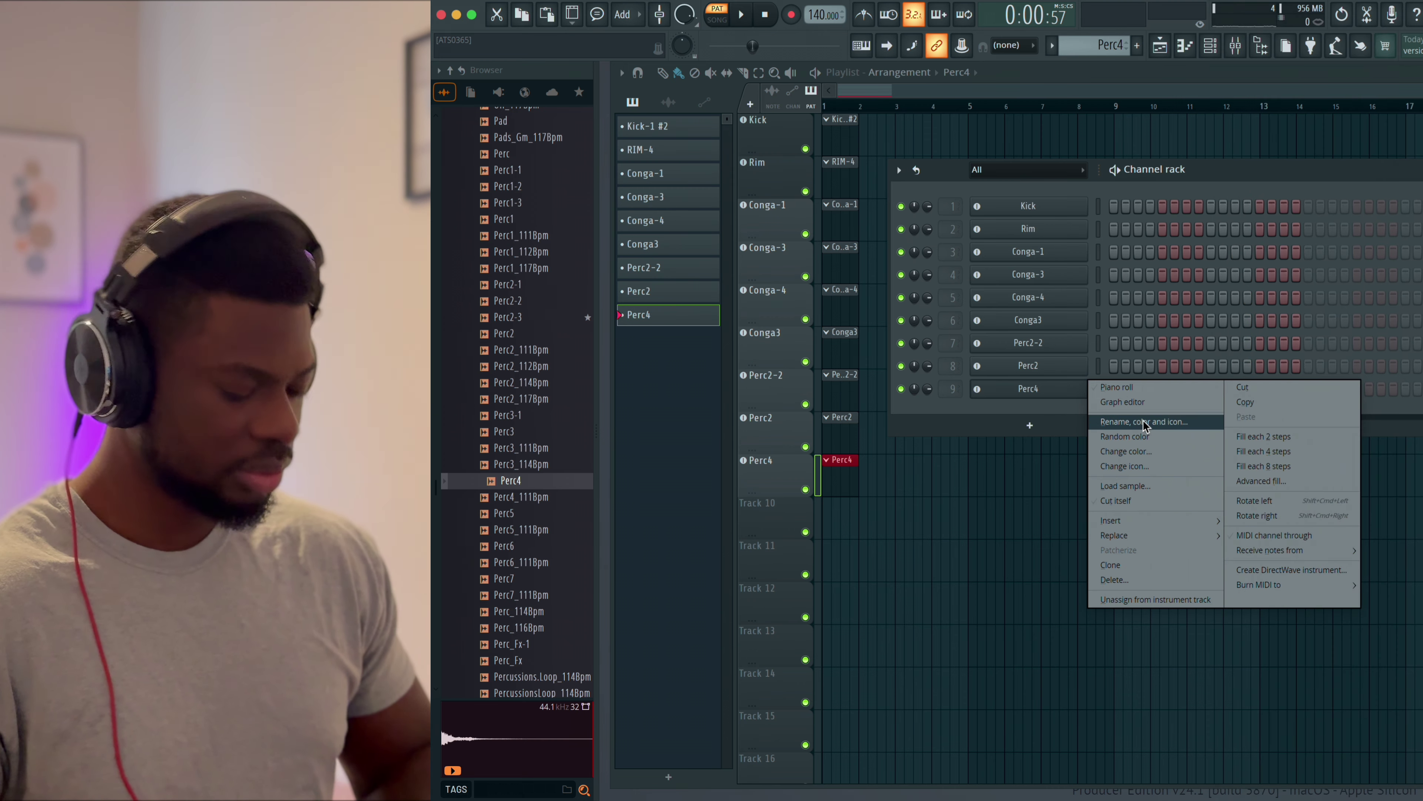
pyautogui.click(1143, 419)
pyautogui.write('Tambourine')
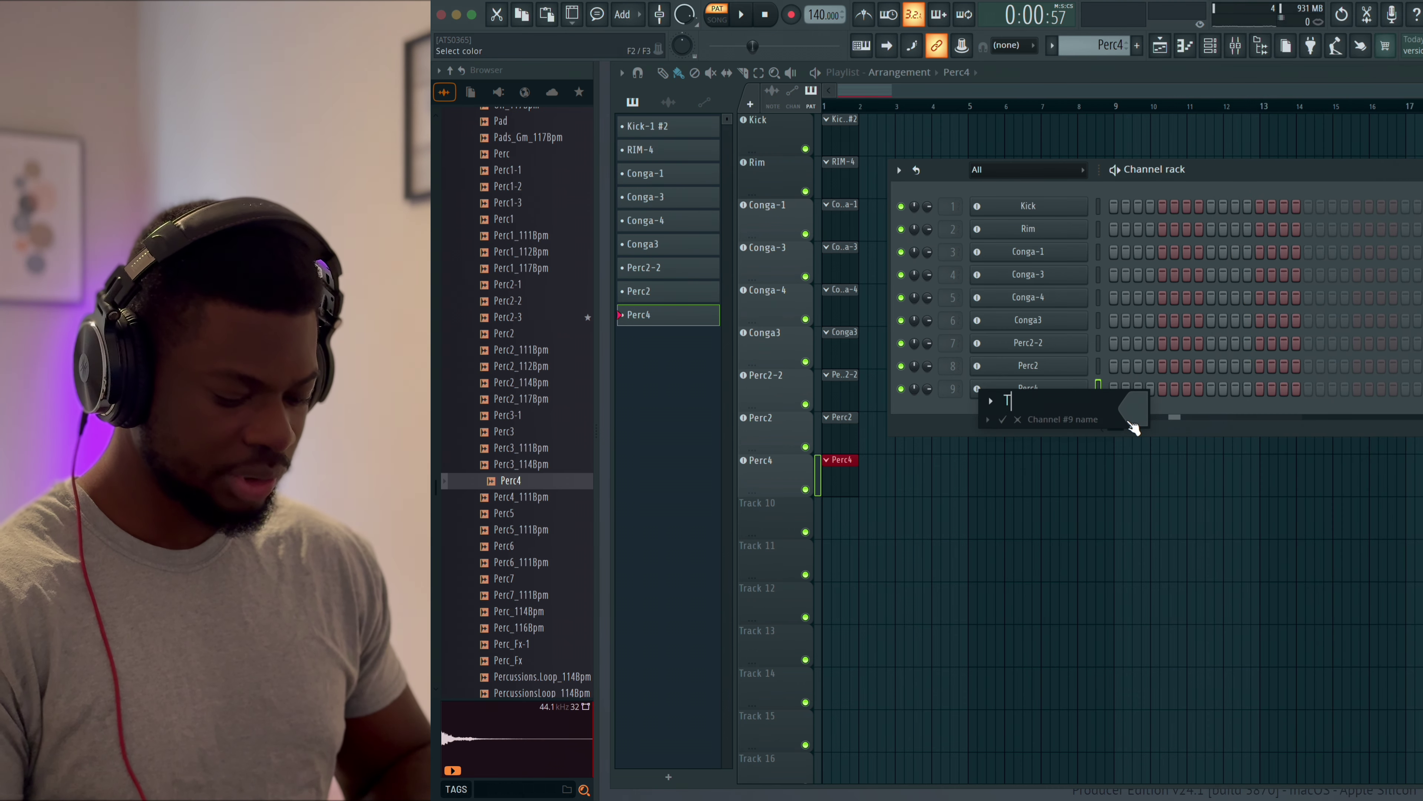
pyautogui.press('Return')
# - Audition further Perc samples and add Perc1-3 to playlist track 10 as an instrument track
pyautogui.click(511, 579)
pyautogui.scroll(-5, 522, 591)
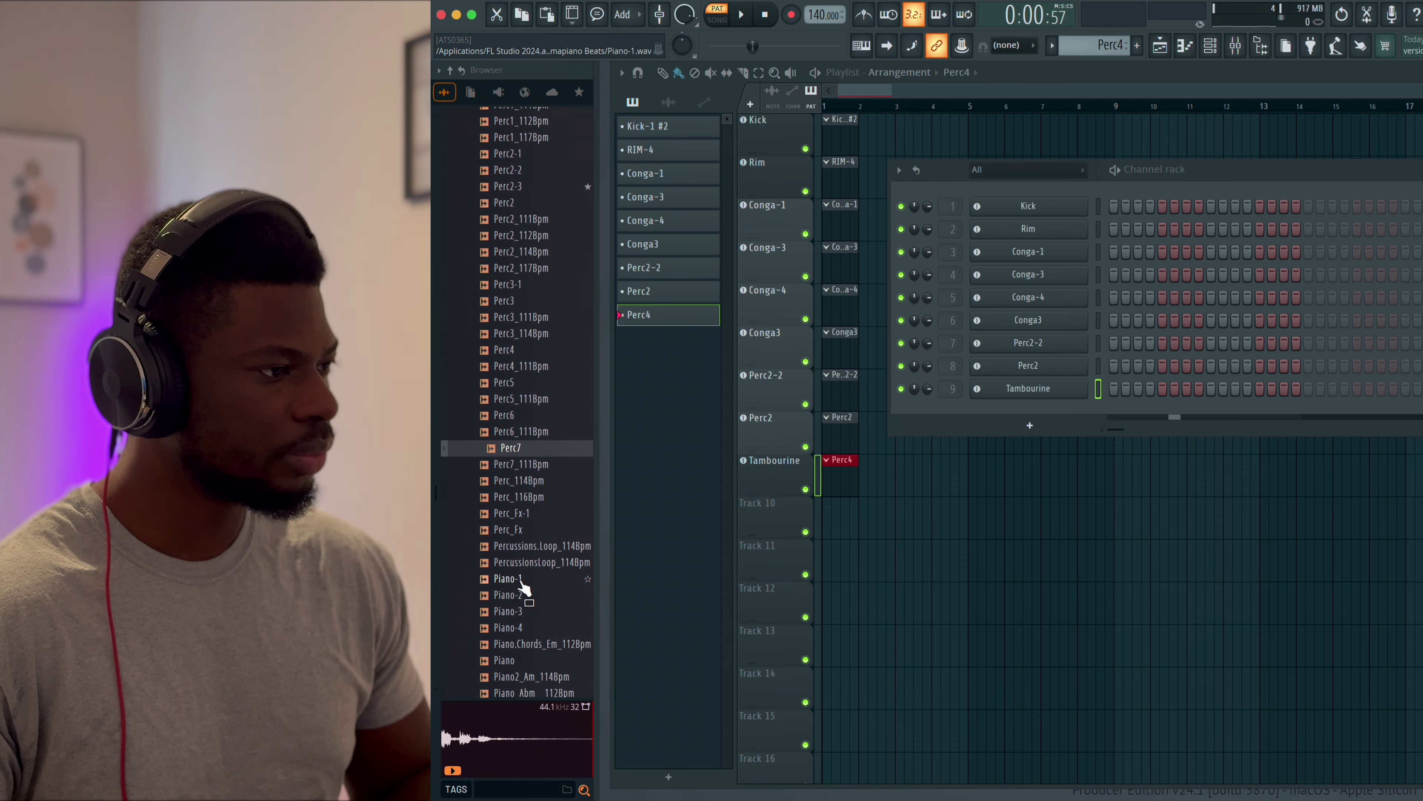
pyautogui.scroll(10, 522, 586)
pyautogui.press('space')
pyautogui.moveTo(514, 365); pyautogui.dragTo(762, 572)
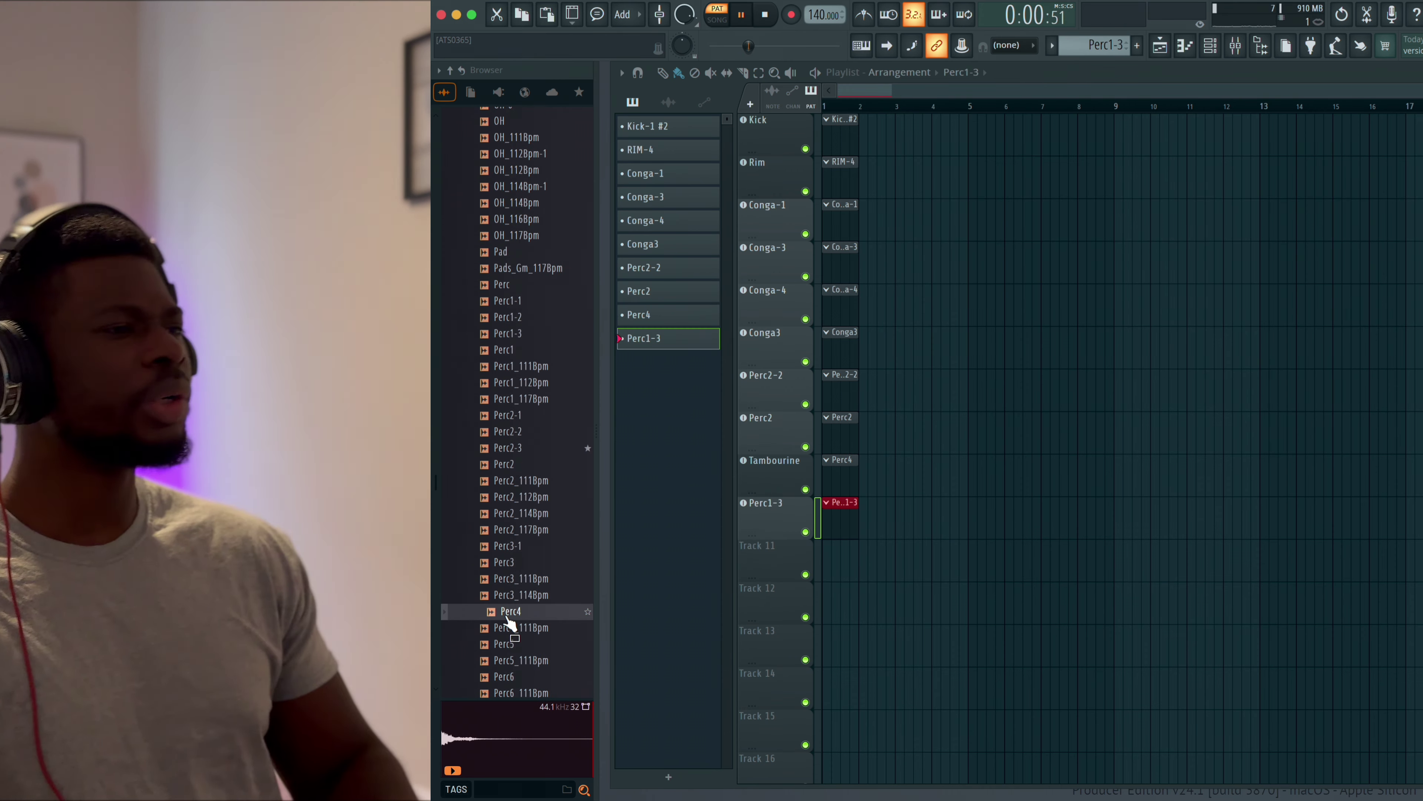
pyautogui.click(507, 643)
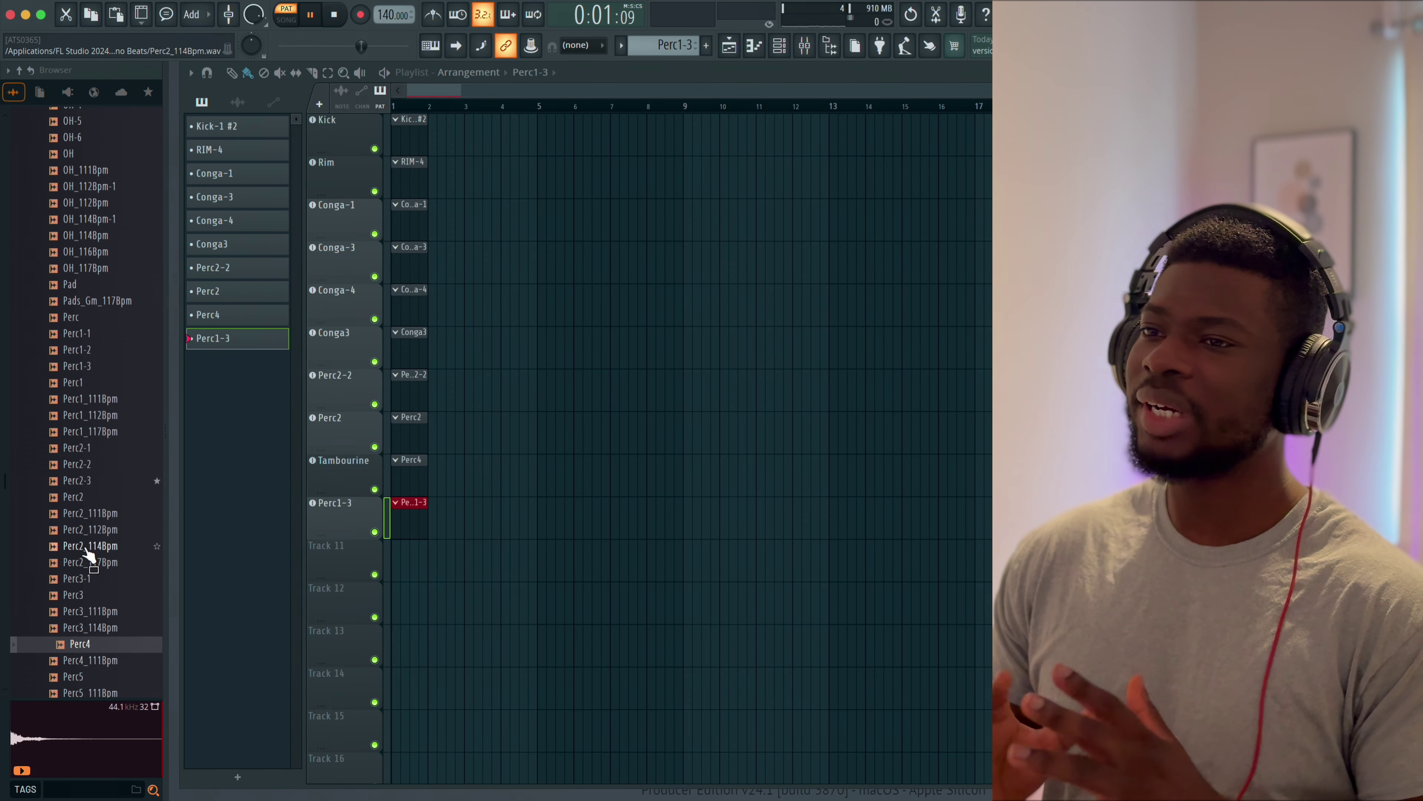
pyautogui.press('space')
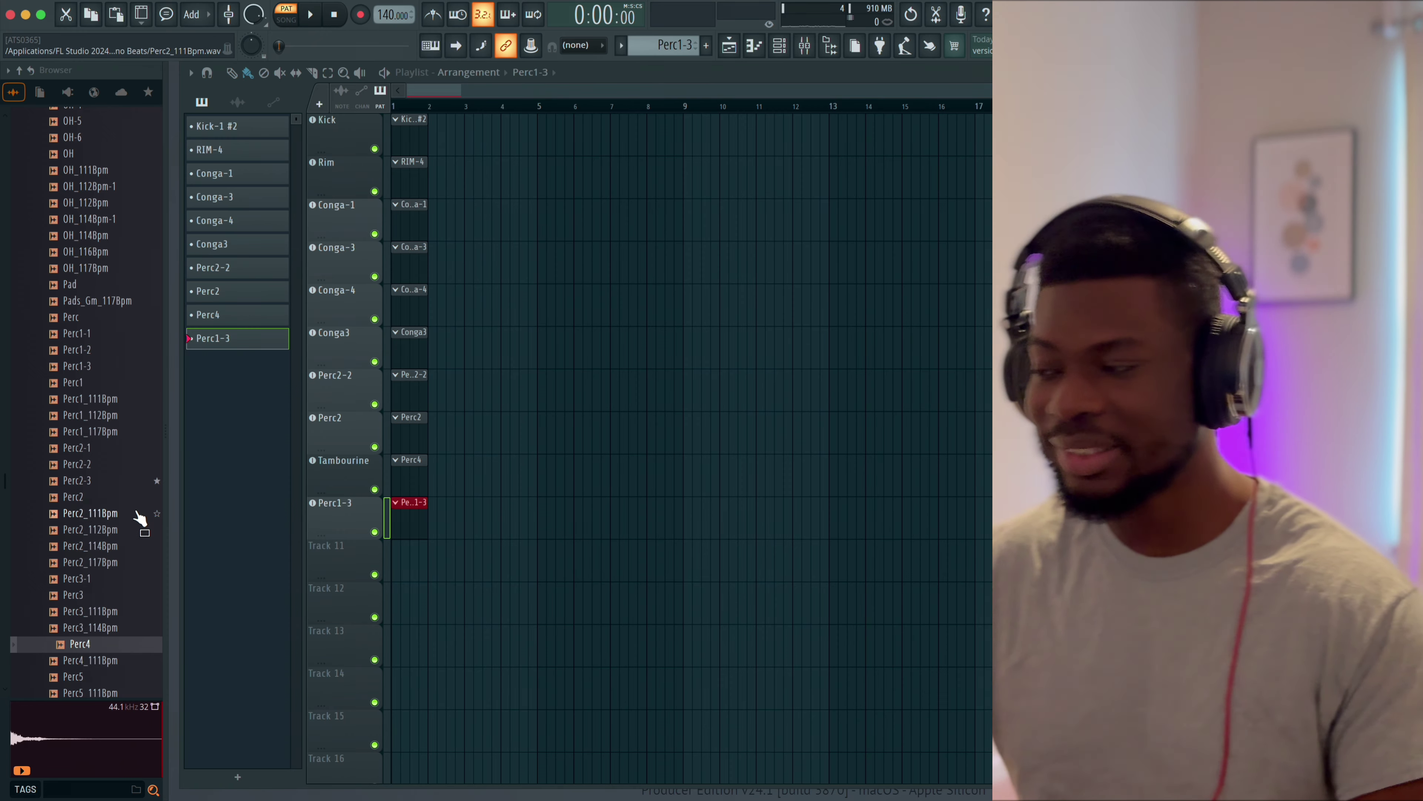
# - Find the [EmeraldP] HiHat _ 01 sample in the Hi Hat folder and add it to playlist track 11 as an instrument track
pyautogui.scroll(3, 128, 502)
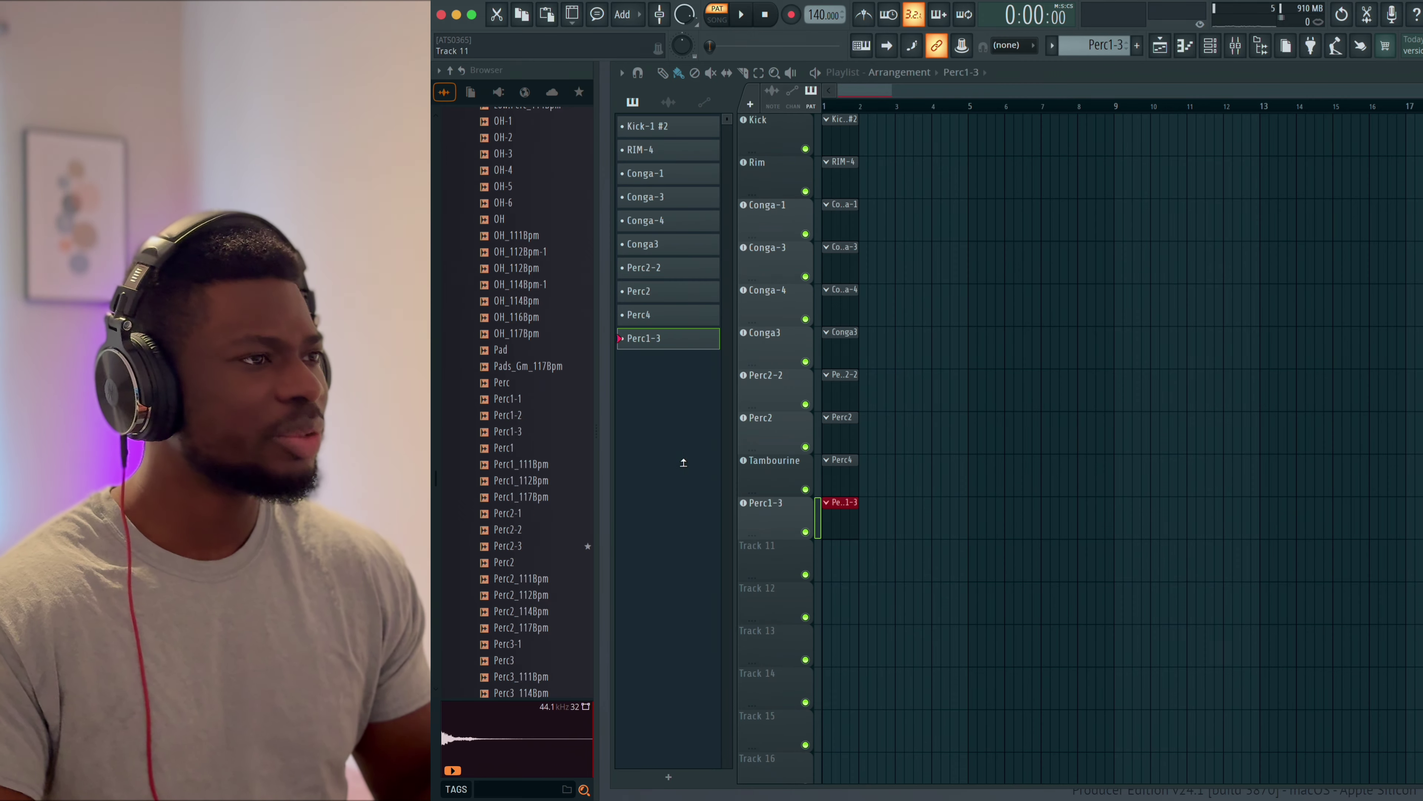
pyautogui.scroll(5, 475, 387)
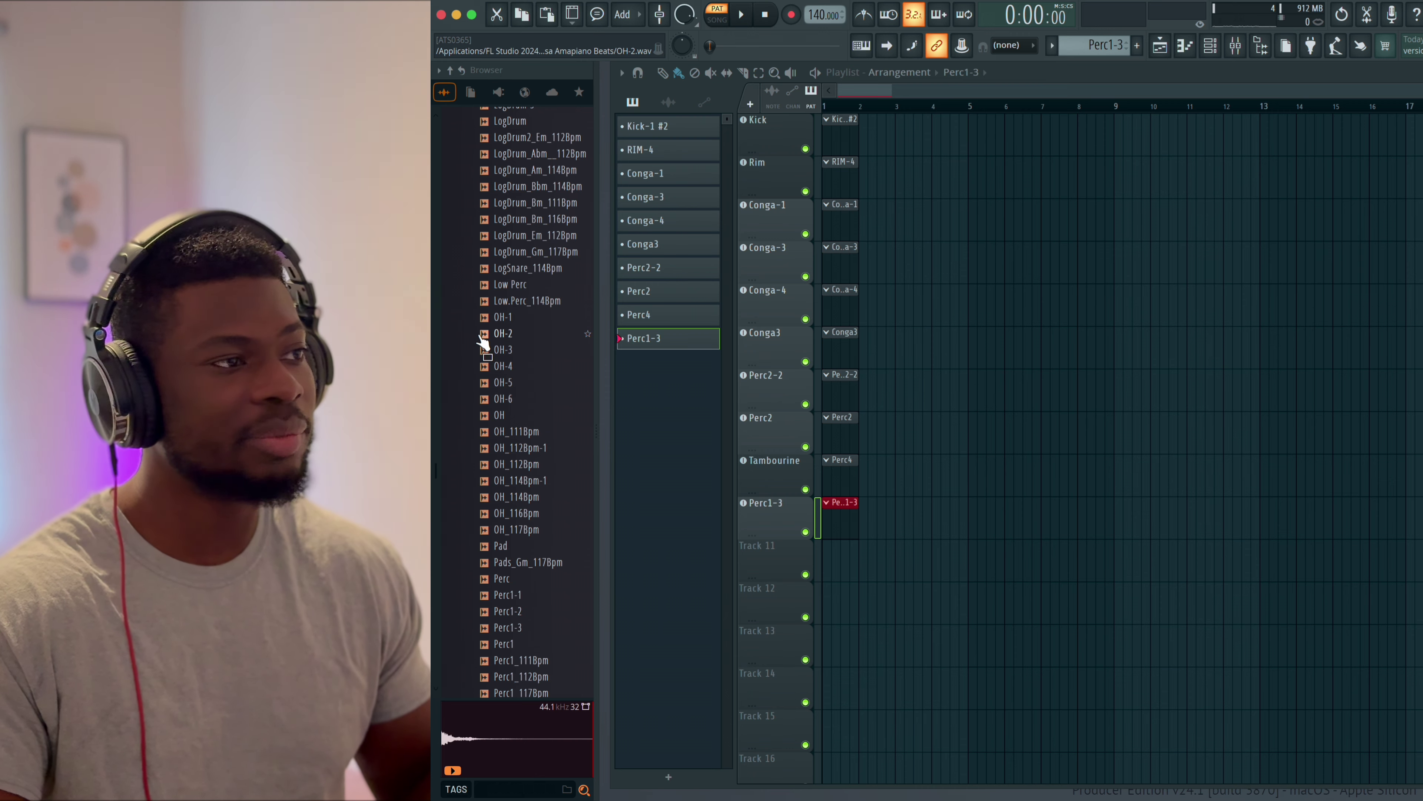
pyautogui.scroll(3, 508, 353)
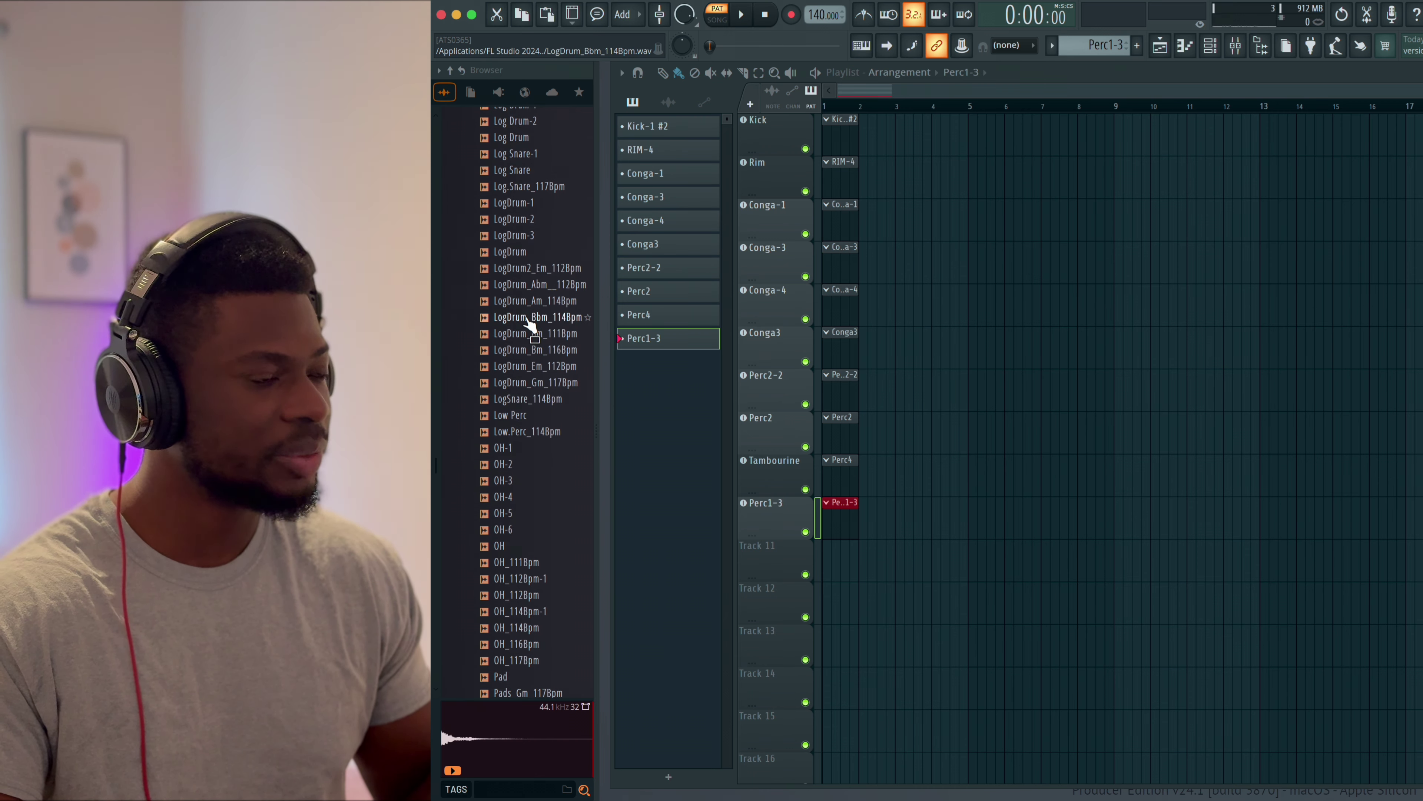
pyautogui.scroll(4, 508, 364)
pyautogui.scroll(20, 507, 364)
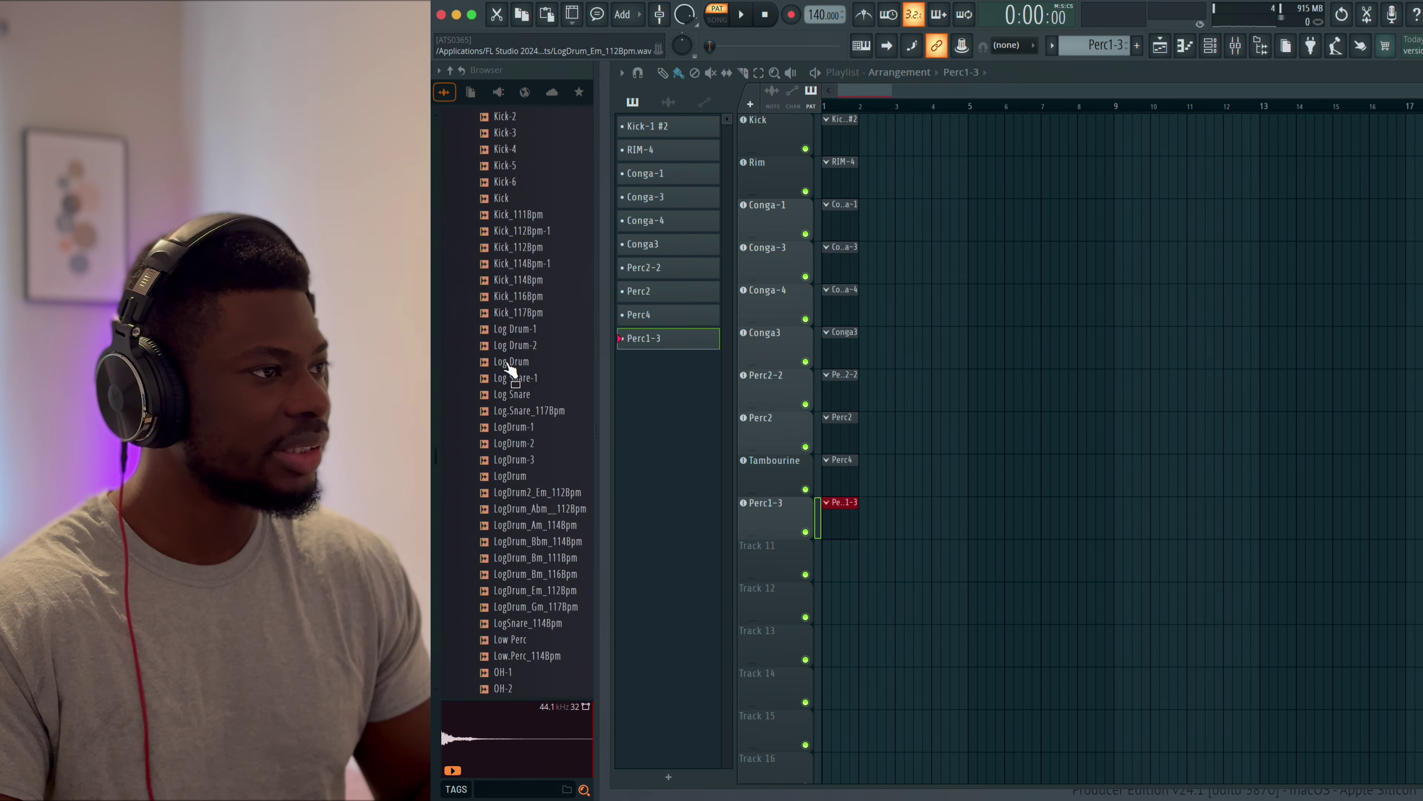
pyautogui.scroll(20, 508, 368)
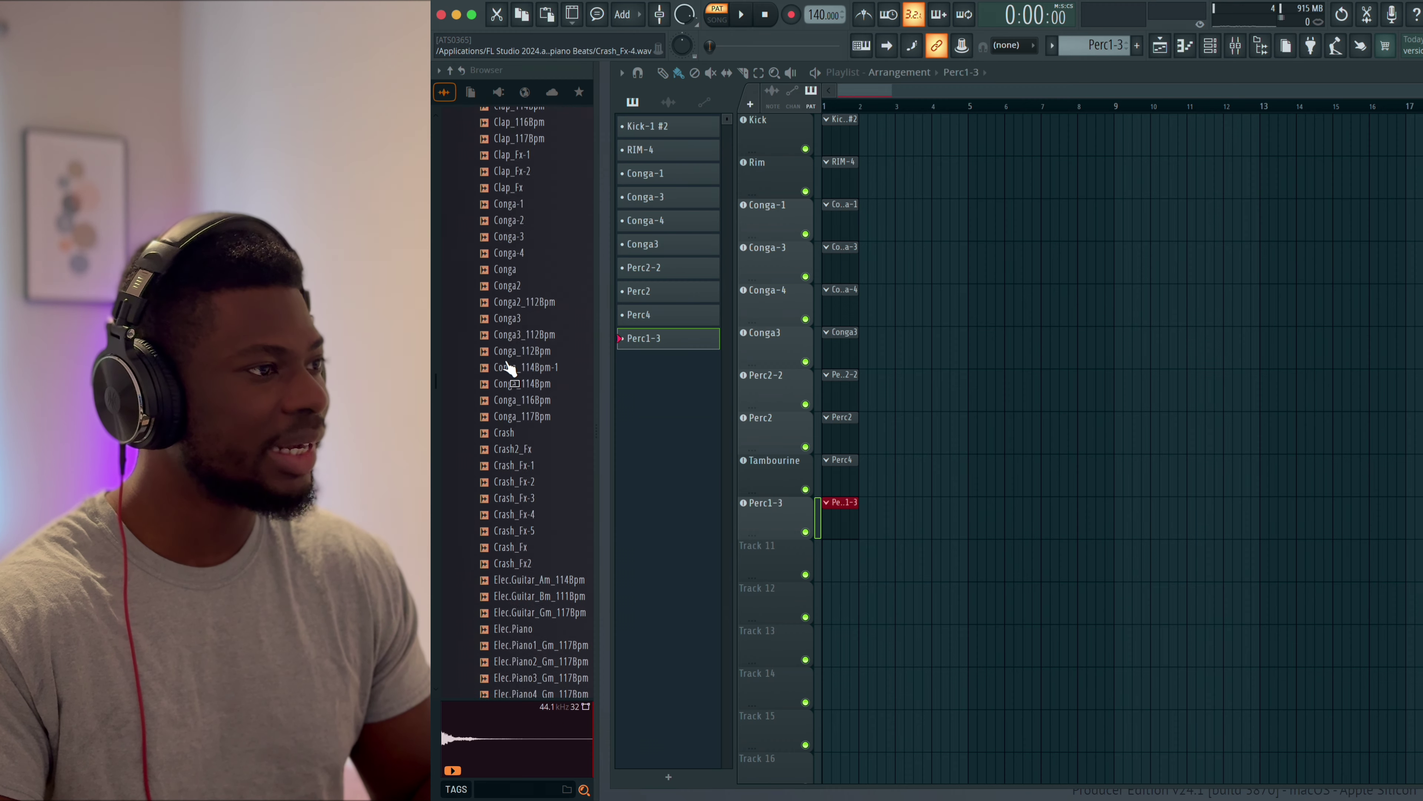
pyautogui.scroll(4, 508, 367)
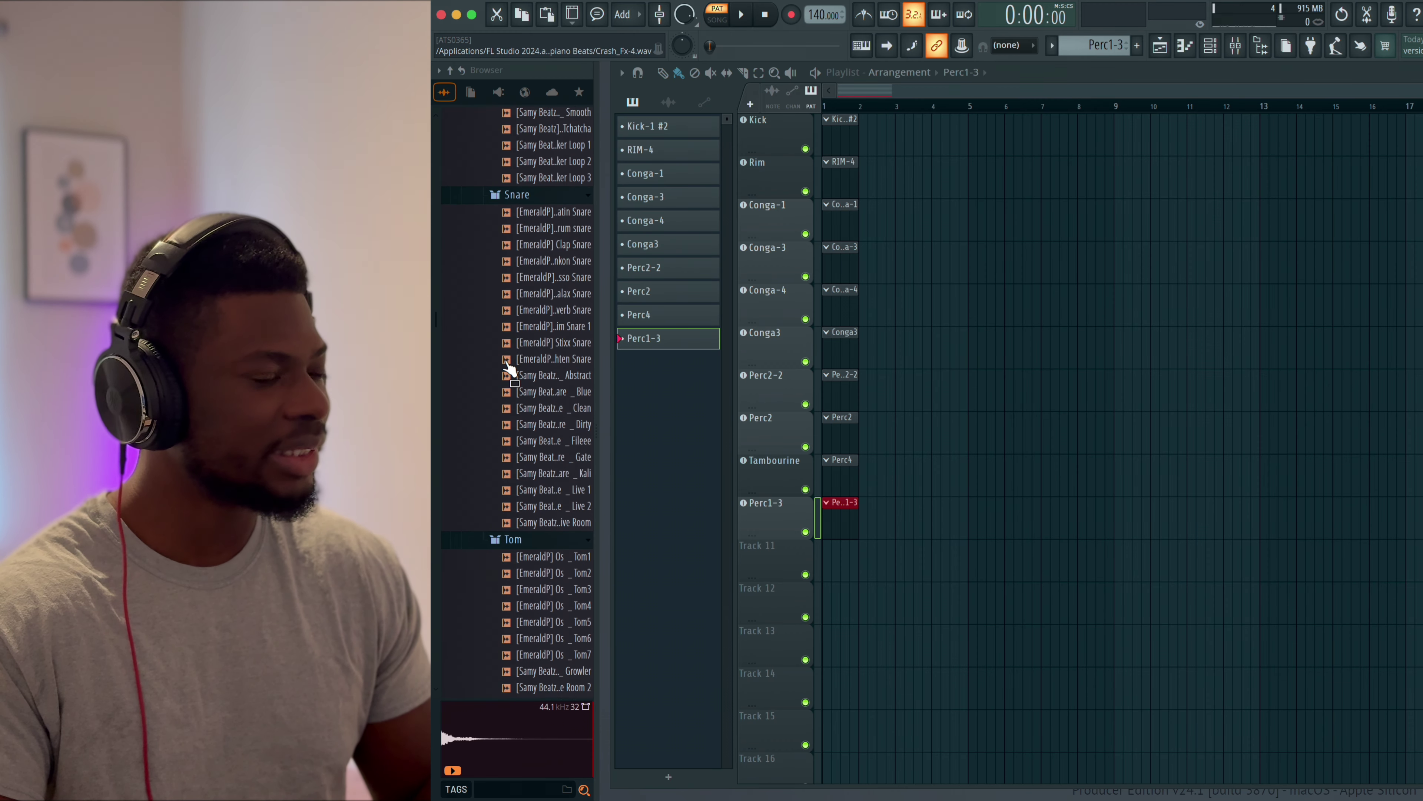
pyautogui.scroll(2, 507, 371)
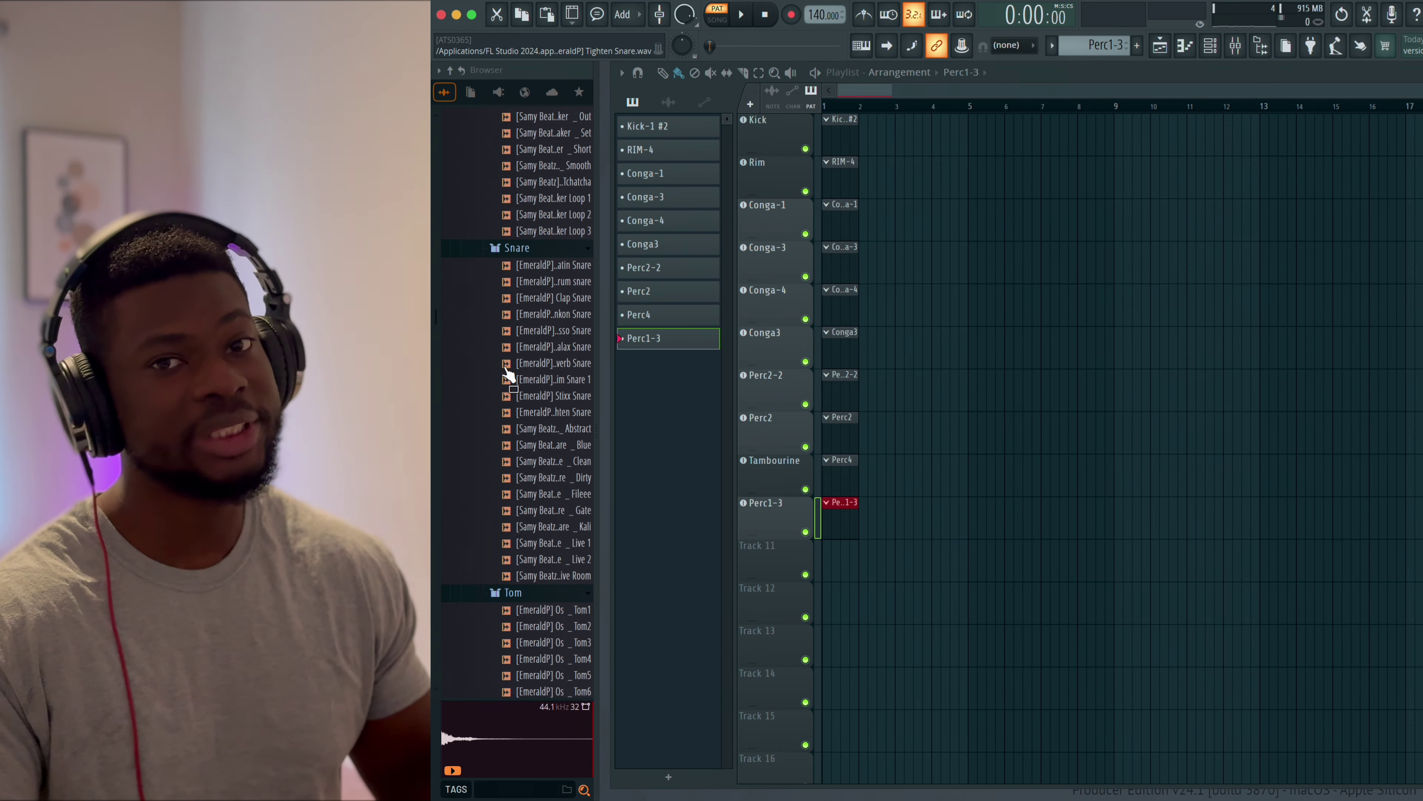
pyautogui.scroll(2, 508, 370)
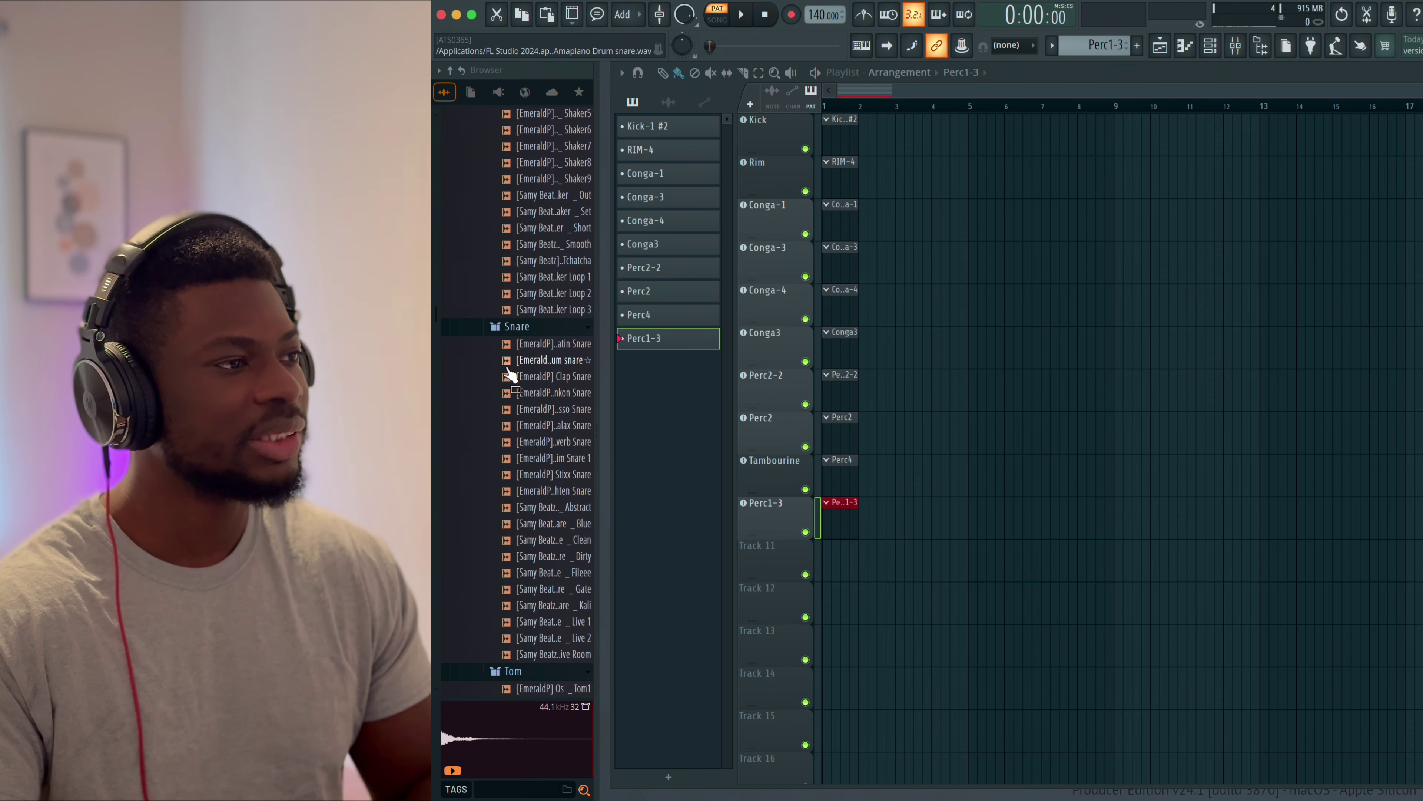
pyautogui.scroll(4, 510, 394)
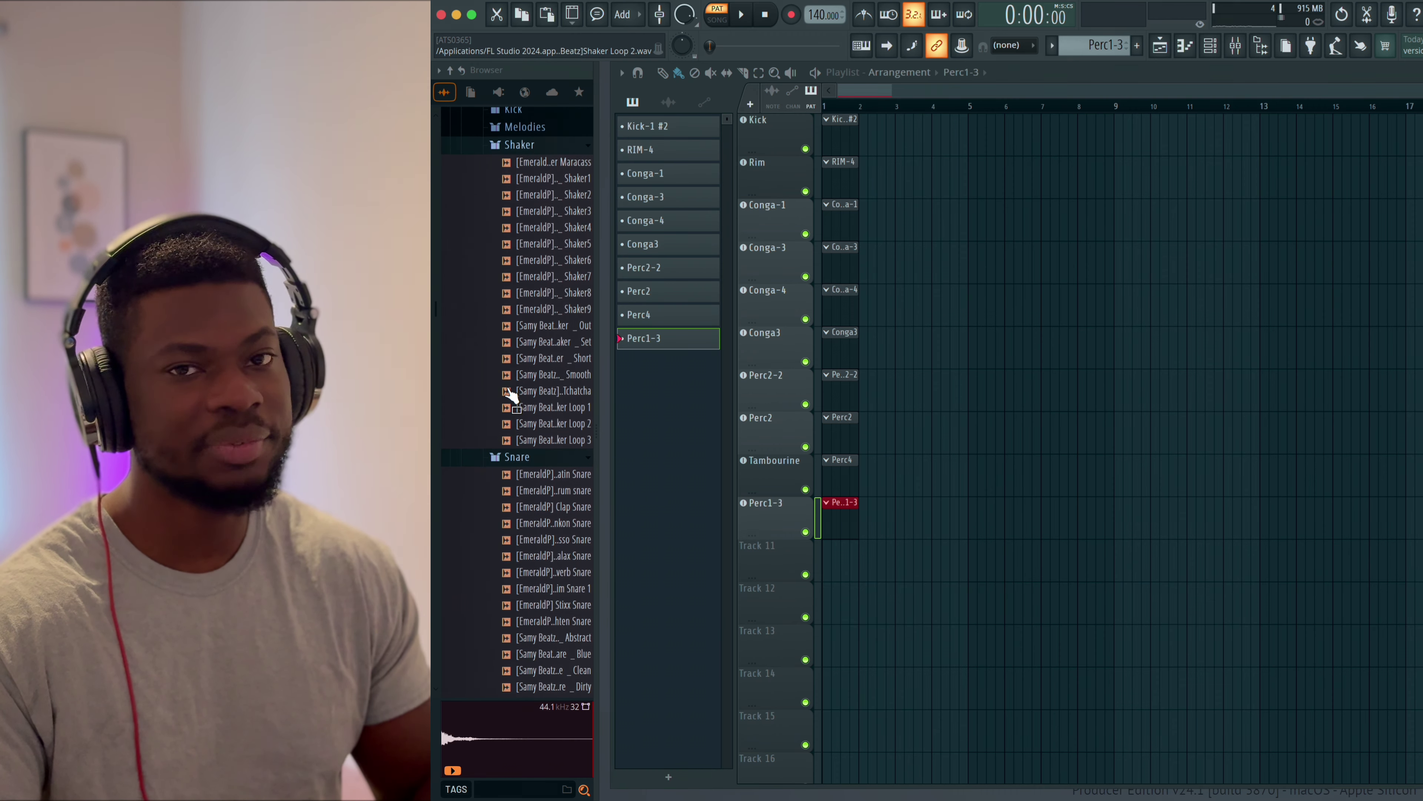
pyautogui.scroll(15, 508, 392)
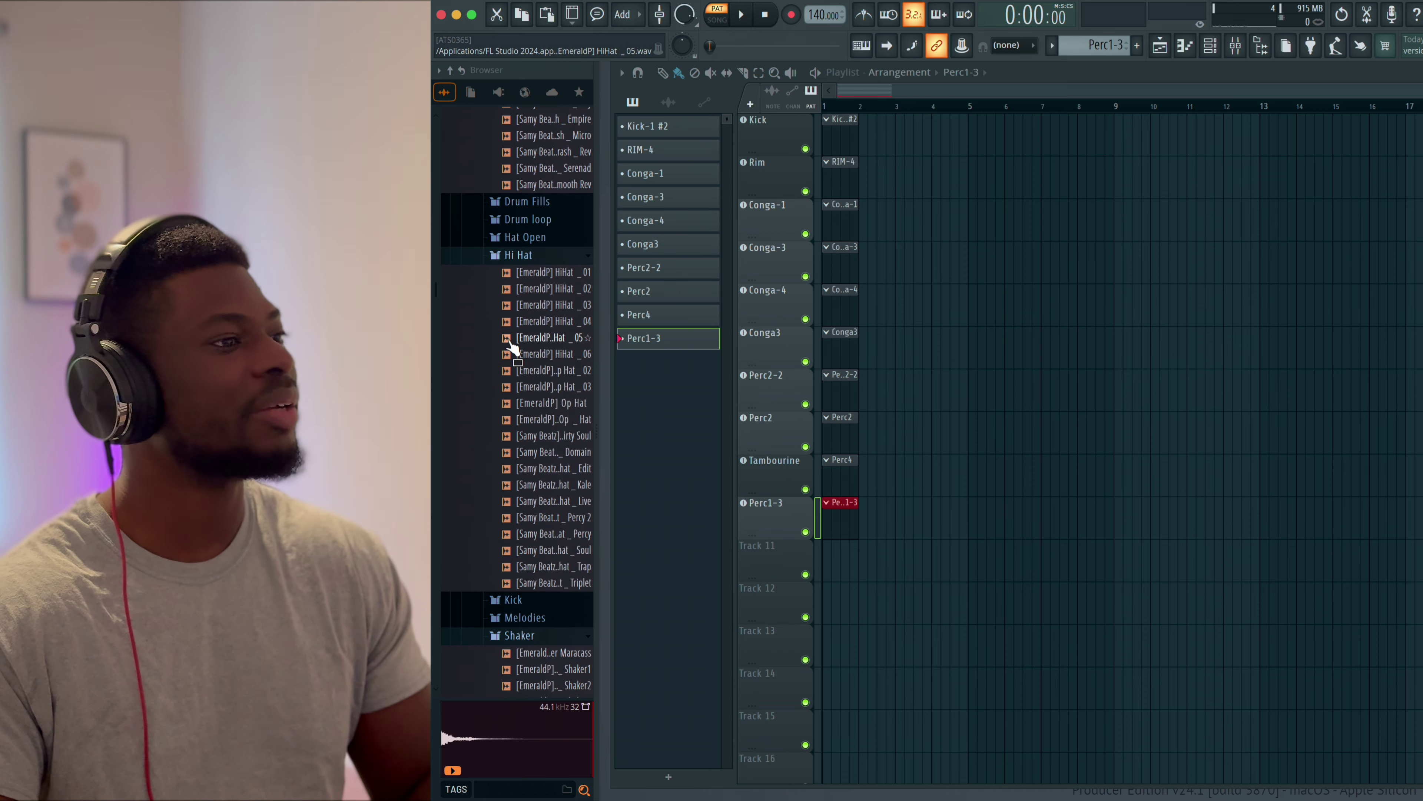
pyautogui.click(547, 275)
pyautogui.moveTo(548, 284); pyautogui.dragTo(754, 557)
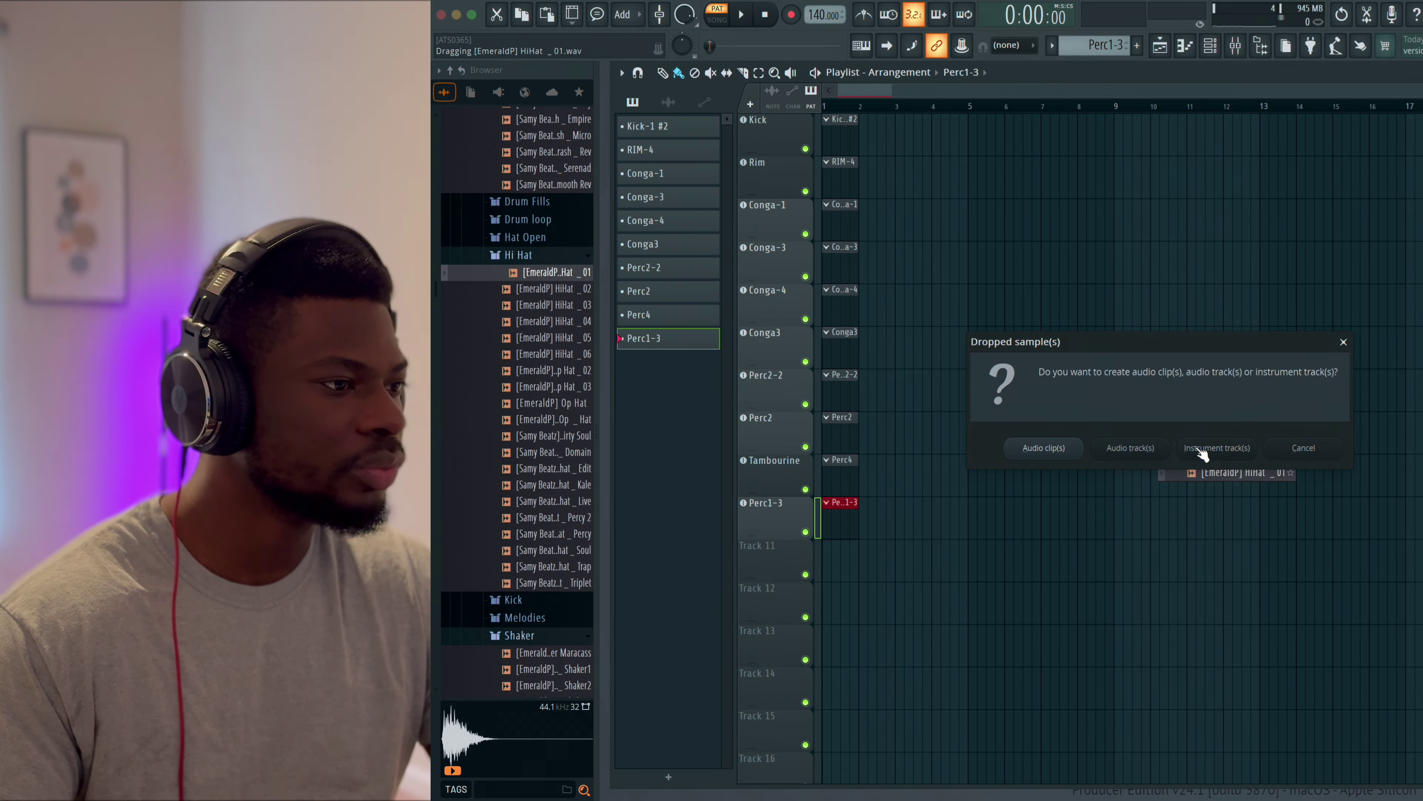
pyautogui.click(1217, 447)
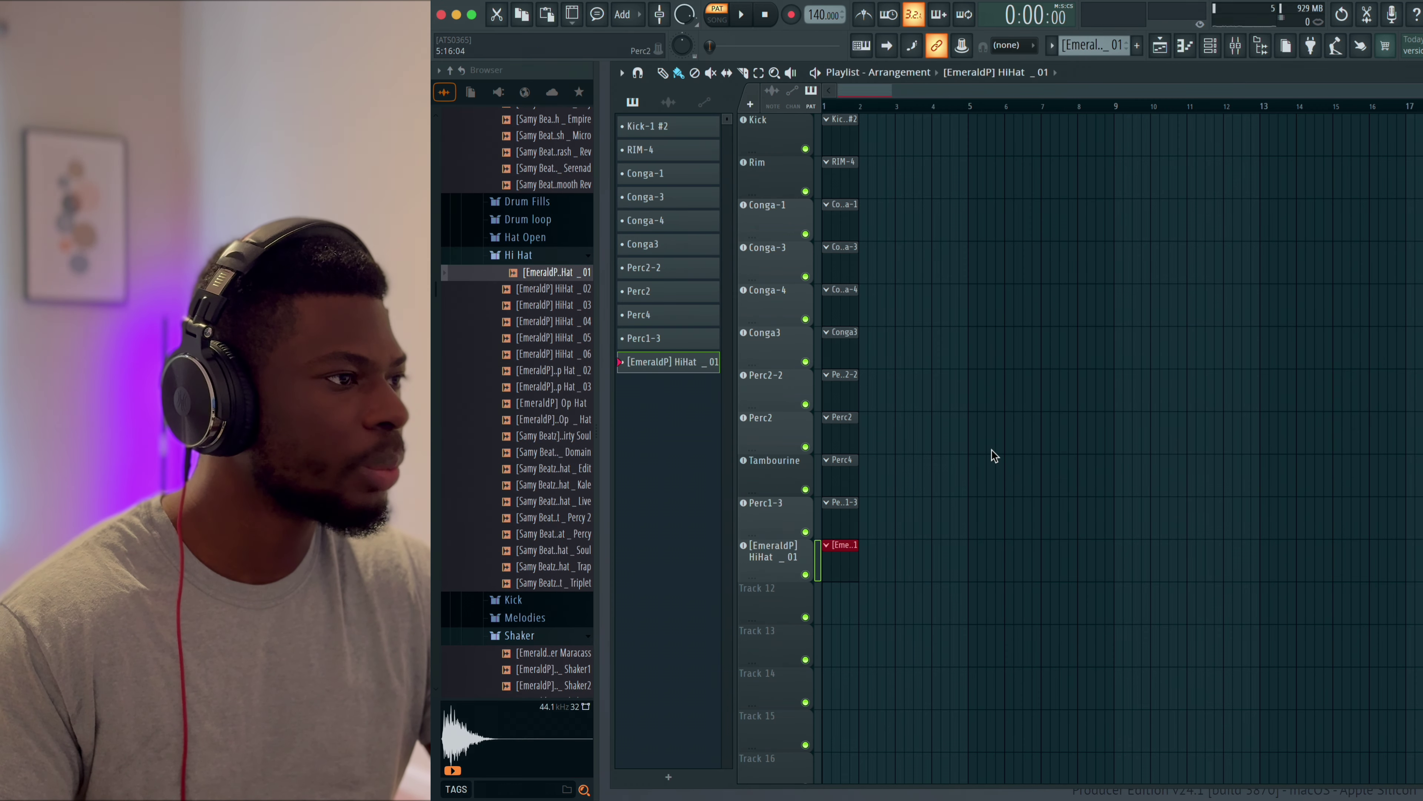
# - Add the [EmeraldP] HiHat _ 02 and HiHat _ 03 samples to playlist tracks 12 and 13 as instrument tracks
pyautogui.doubleClick(556, 288)
pyautogui.click(558, 307)
pyautogui.doubleClick(557, 306)
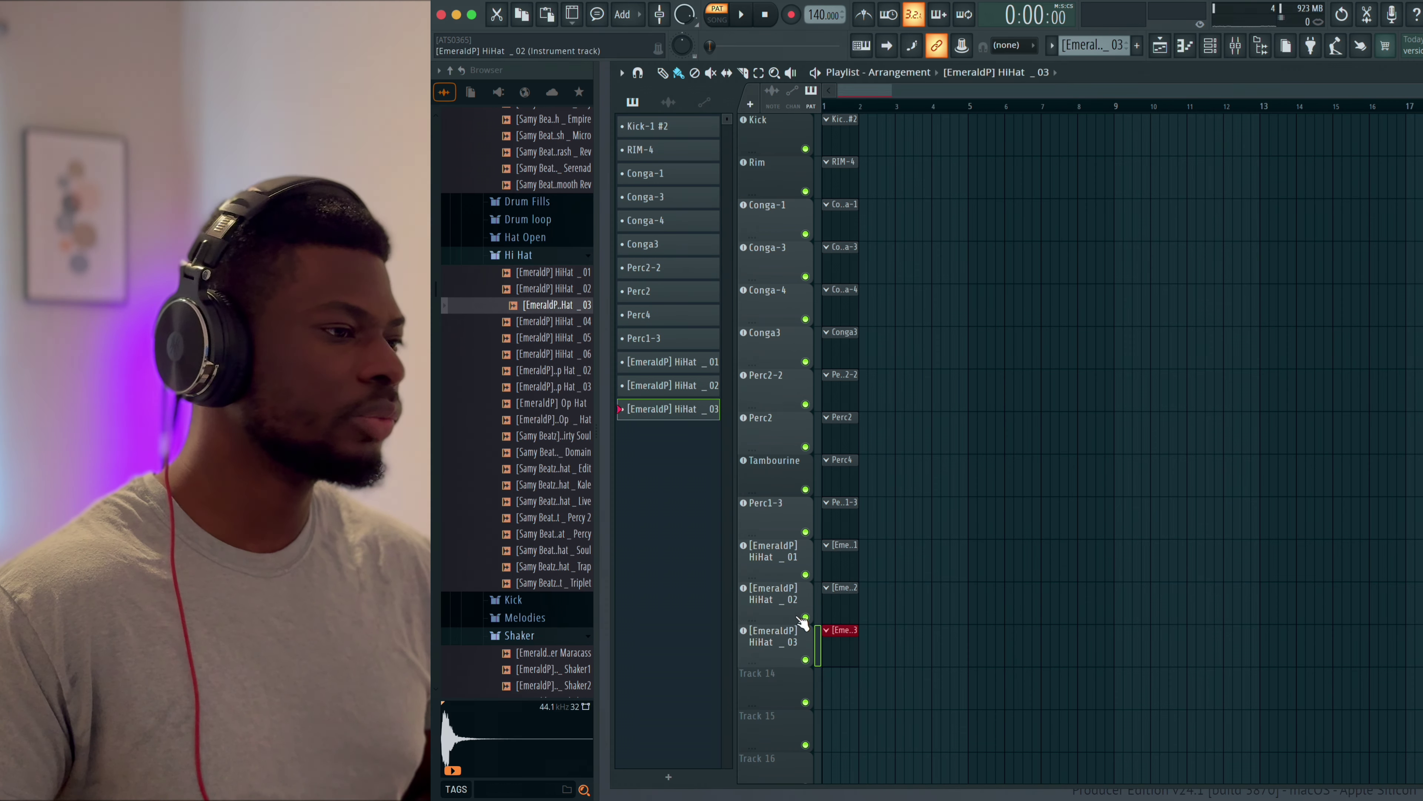
# - Remove the [EmeraldP] prefix from channel 11 in the channel rack so it is named HiHat _ 01
pyautogui.scroll(-3, 790, 561)
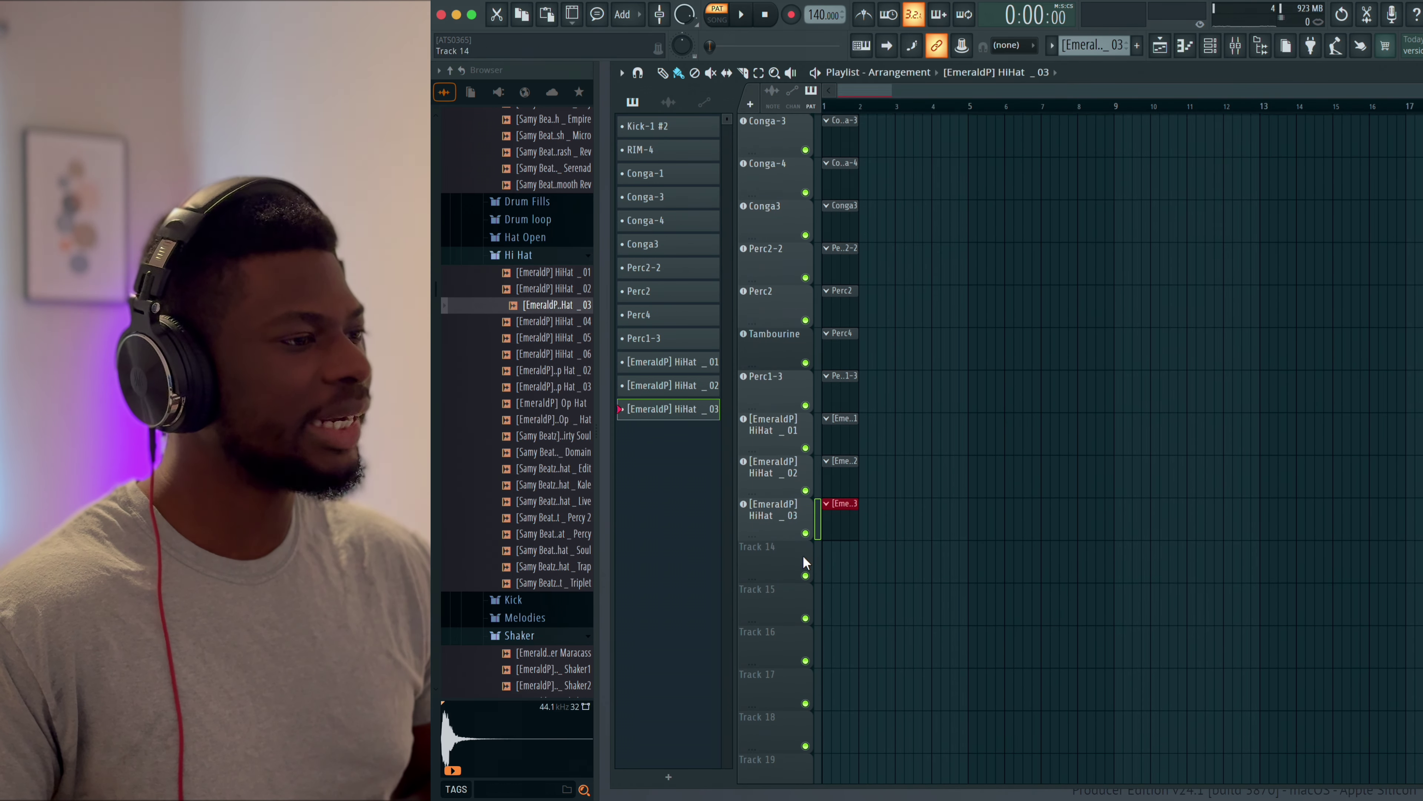
pyautogui.press('F6')
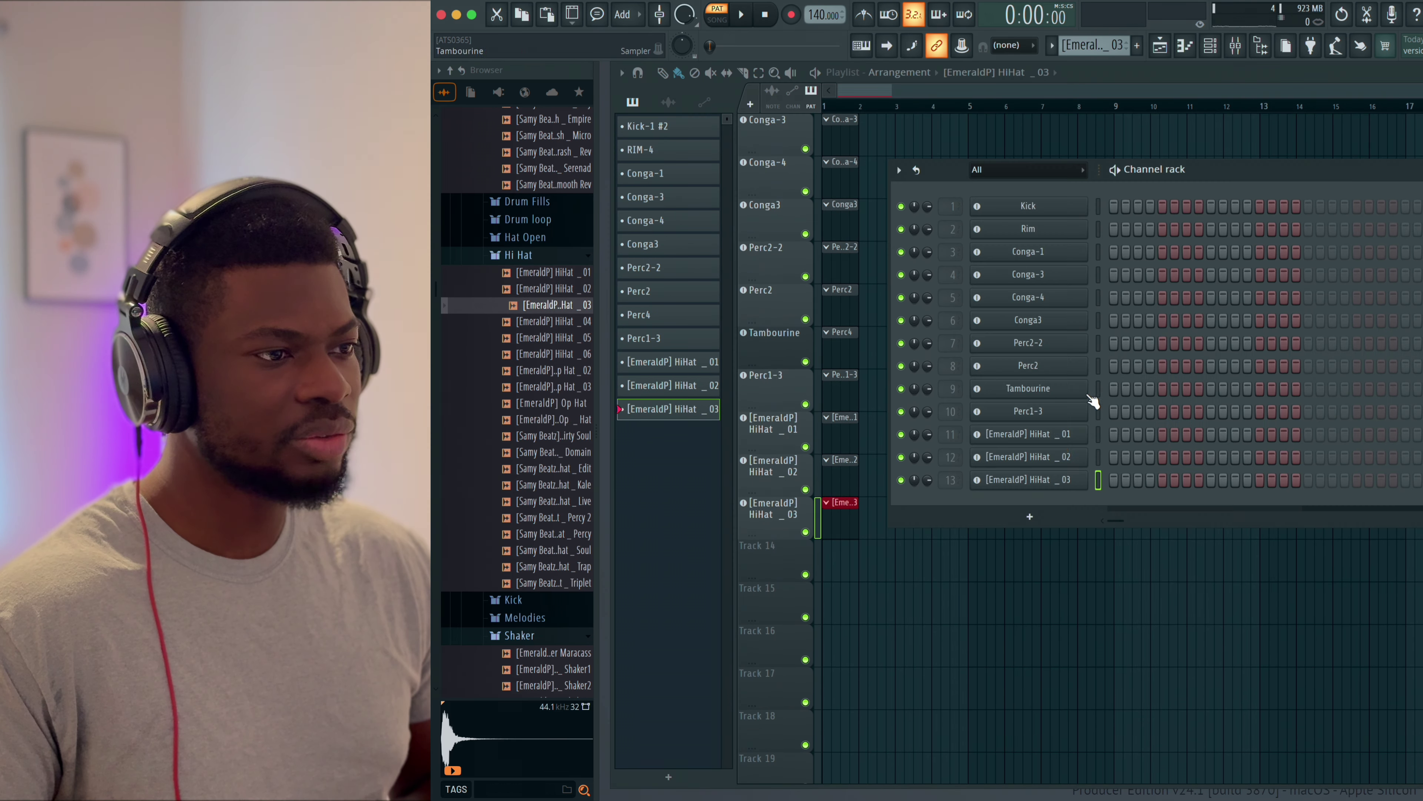
pyautogui.rightClick(1041, 437)
pyautogui.click(1098, 433)
pyautogui.click(1085, 453)
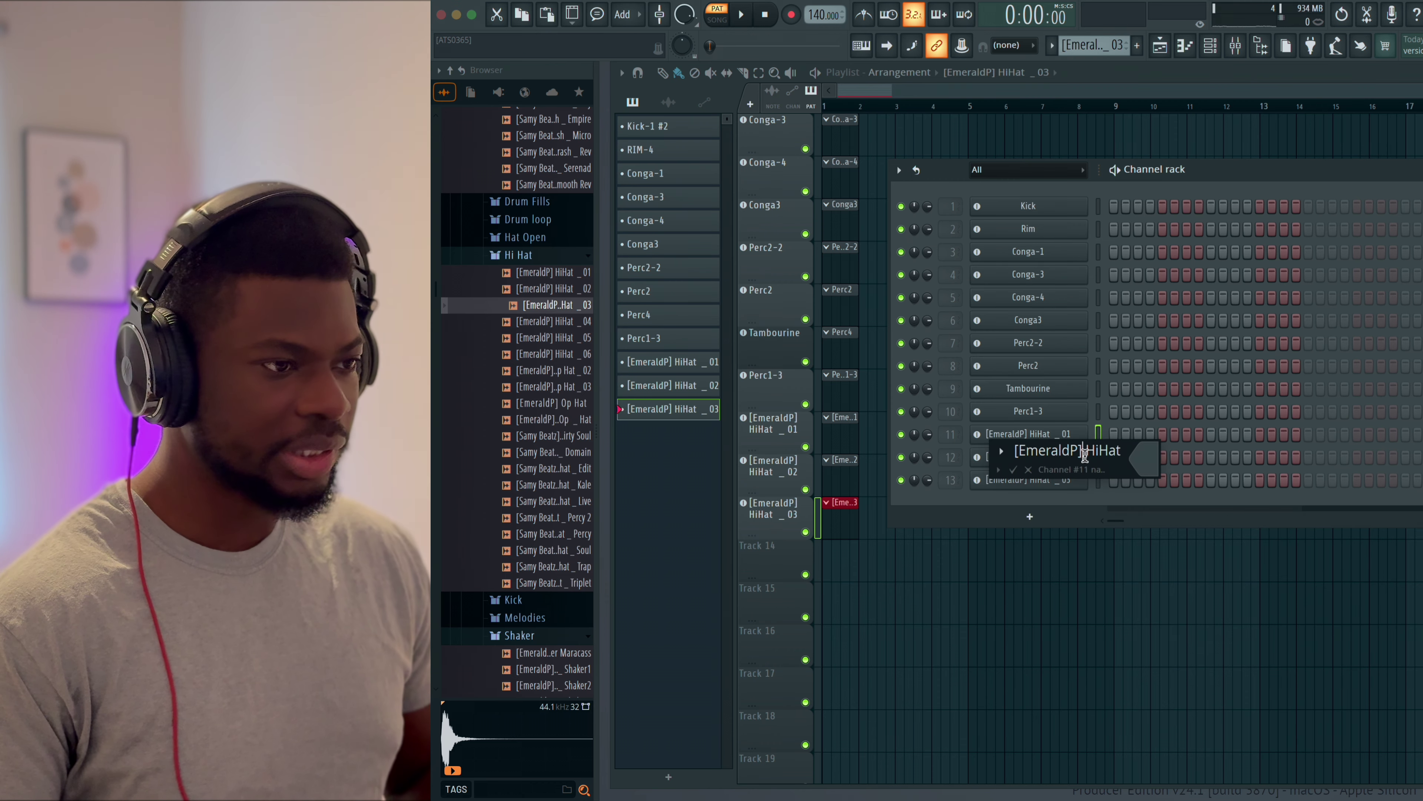
pyautogui.press('super+BackSpace')
pyautogui.press('Return')
# - Rename channels 12 and 13 to HiHat _ 02 and HiHat _ 03 by removing their [EmeraldP] prefixes
pyautogui.rightClick(1015, 458)
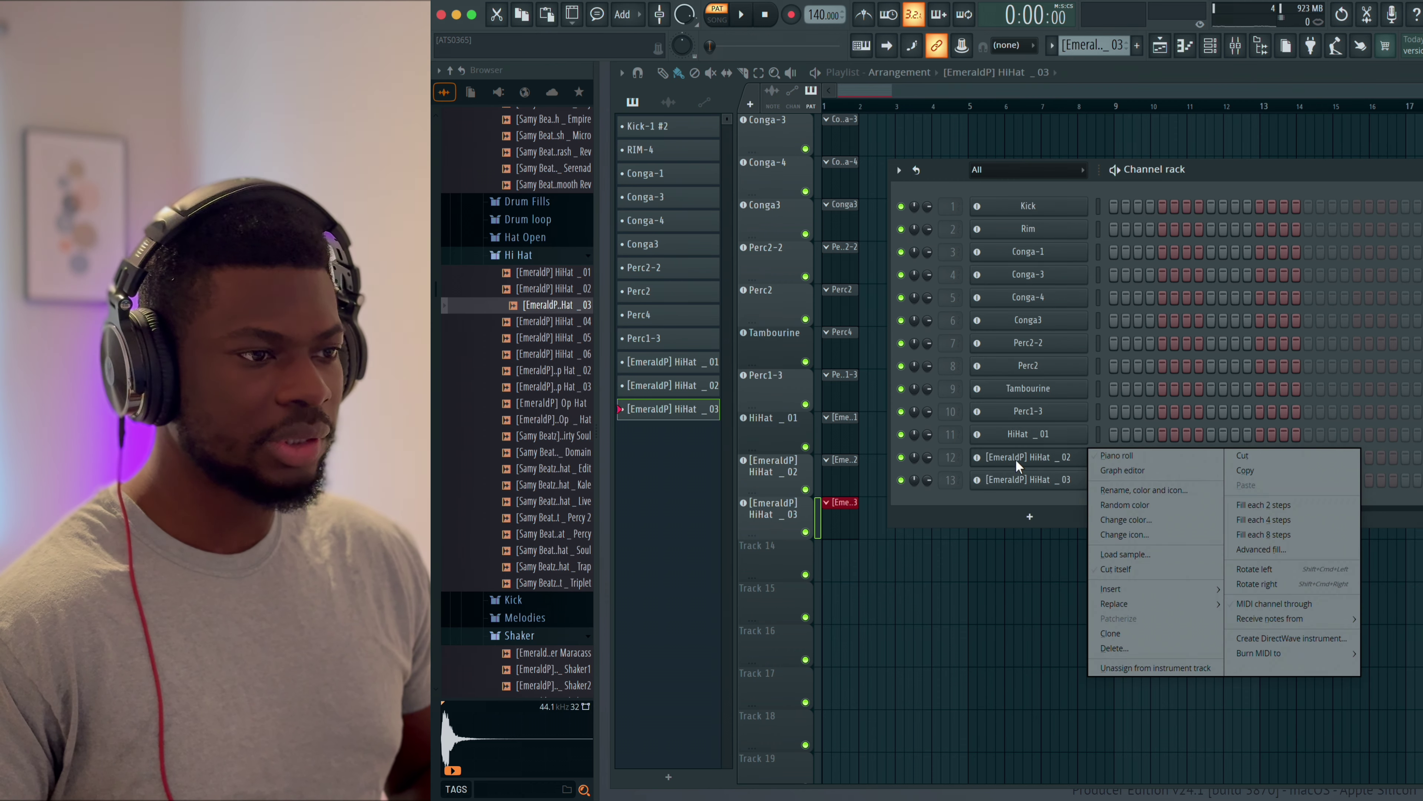
pyautogui.click(1130, 490)
pyautogui.press('super+BackSpace')
pyautogui.press('Return')
pyautogui.press('super+BackSpace')
pyautogui.press('Return')
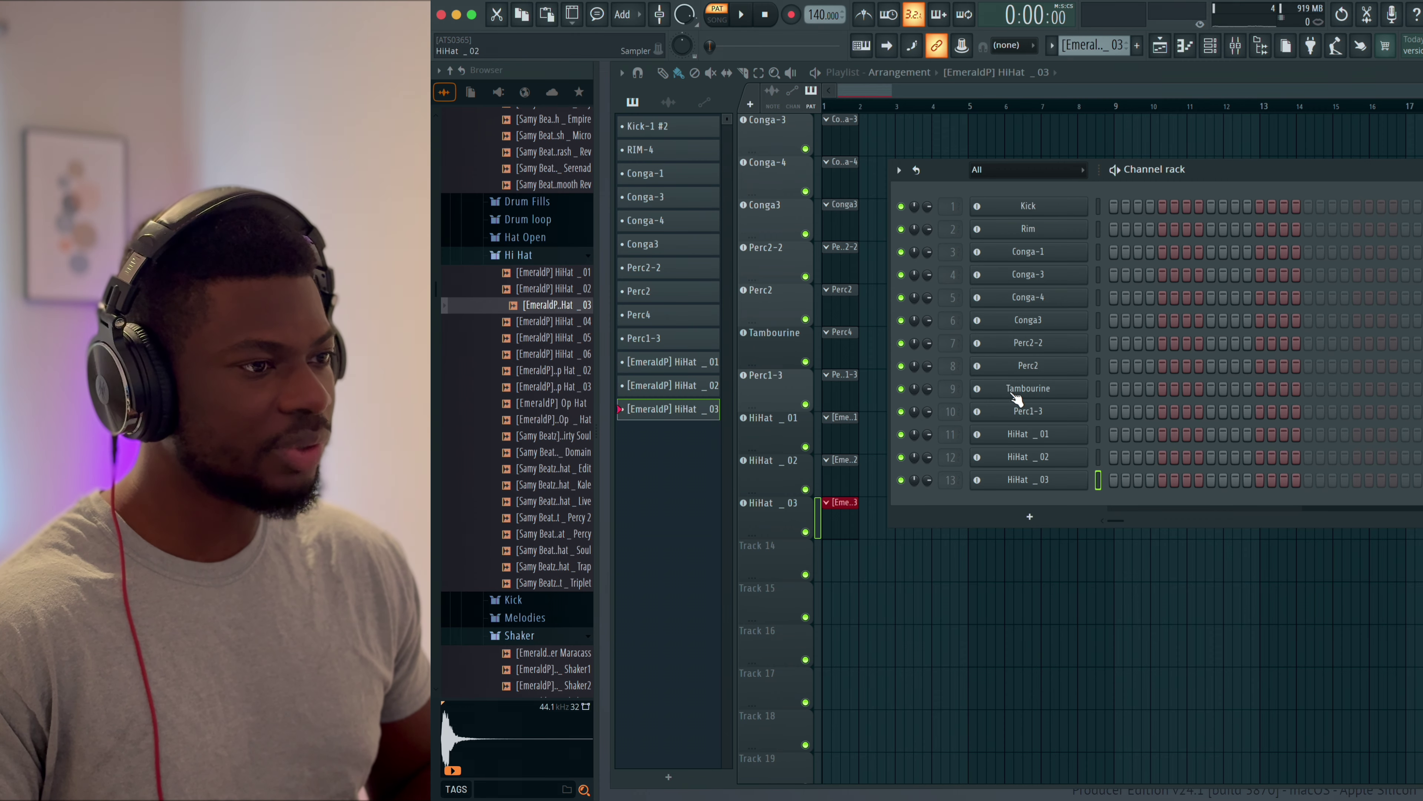
# - Find the Shakers_114Bpm sample in the browser and add it to playlist track 14 as an audio track starting at bar 1
pyautogui.scroll(2, 523, 573)
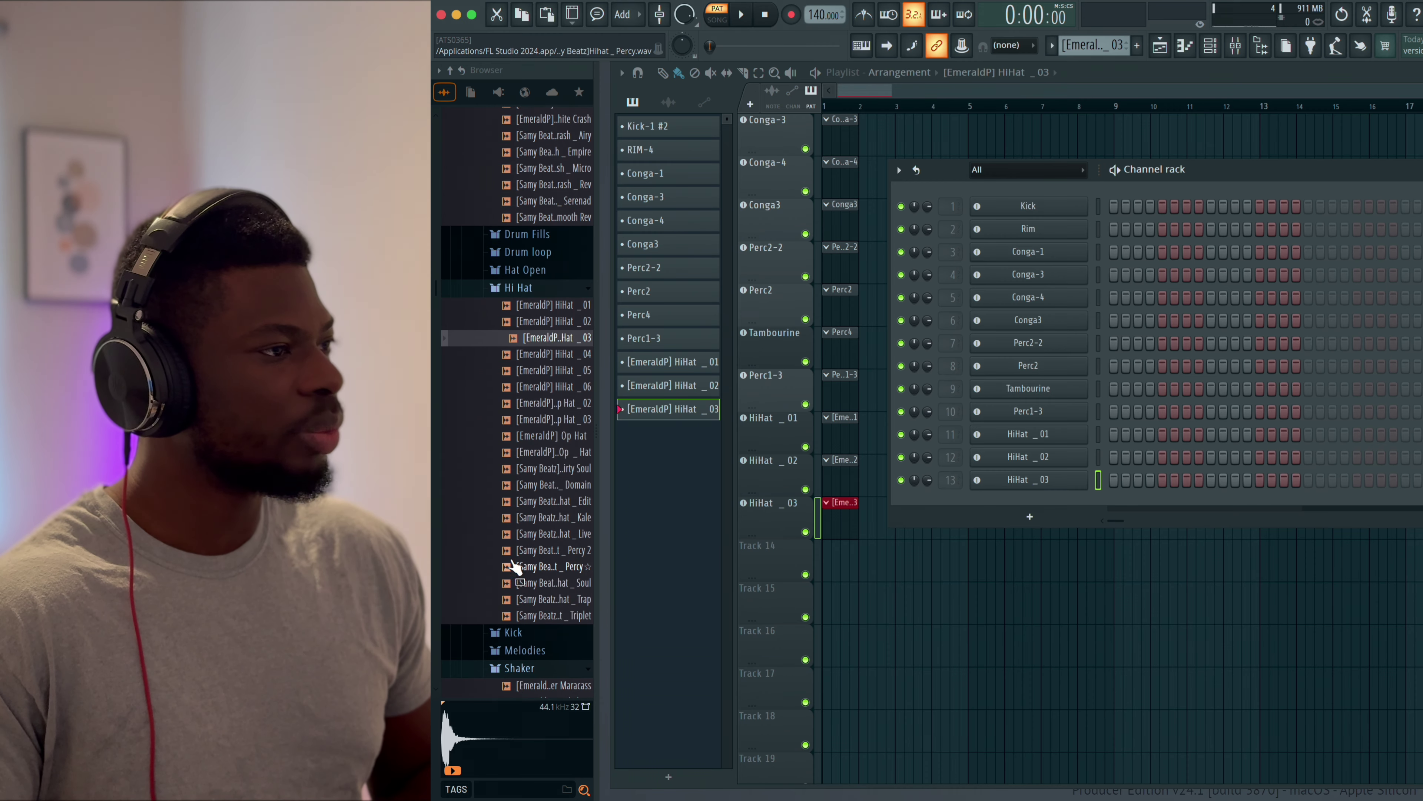
pyautogui.scroll(-20, 512, 566)
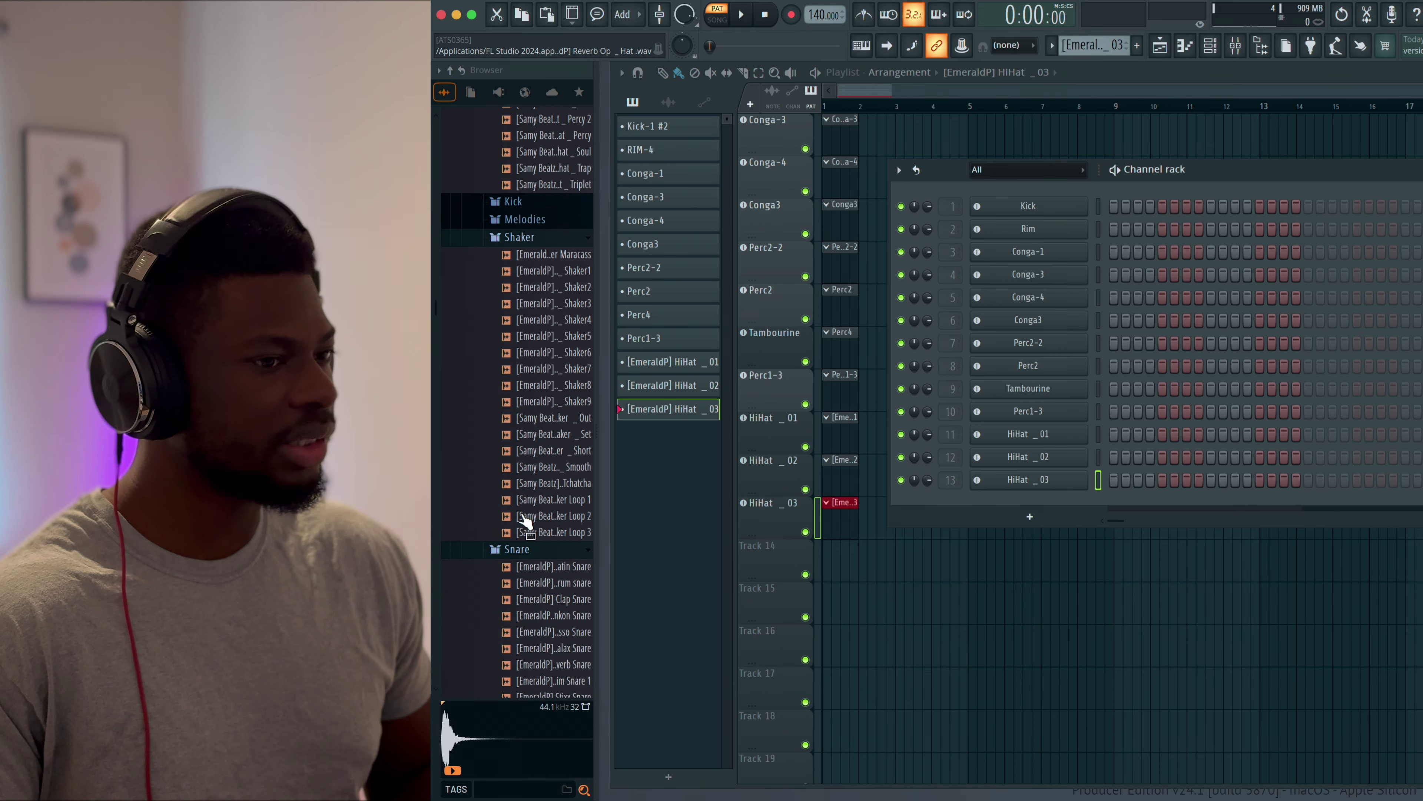
pyautogui.scroll(-20, 525, 522)
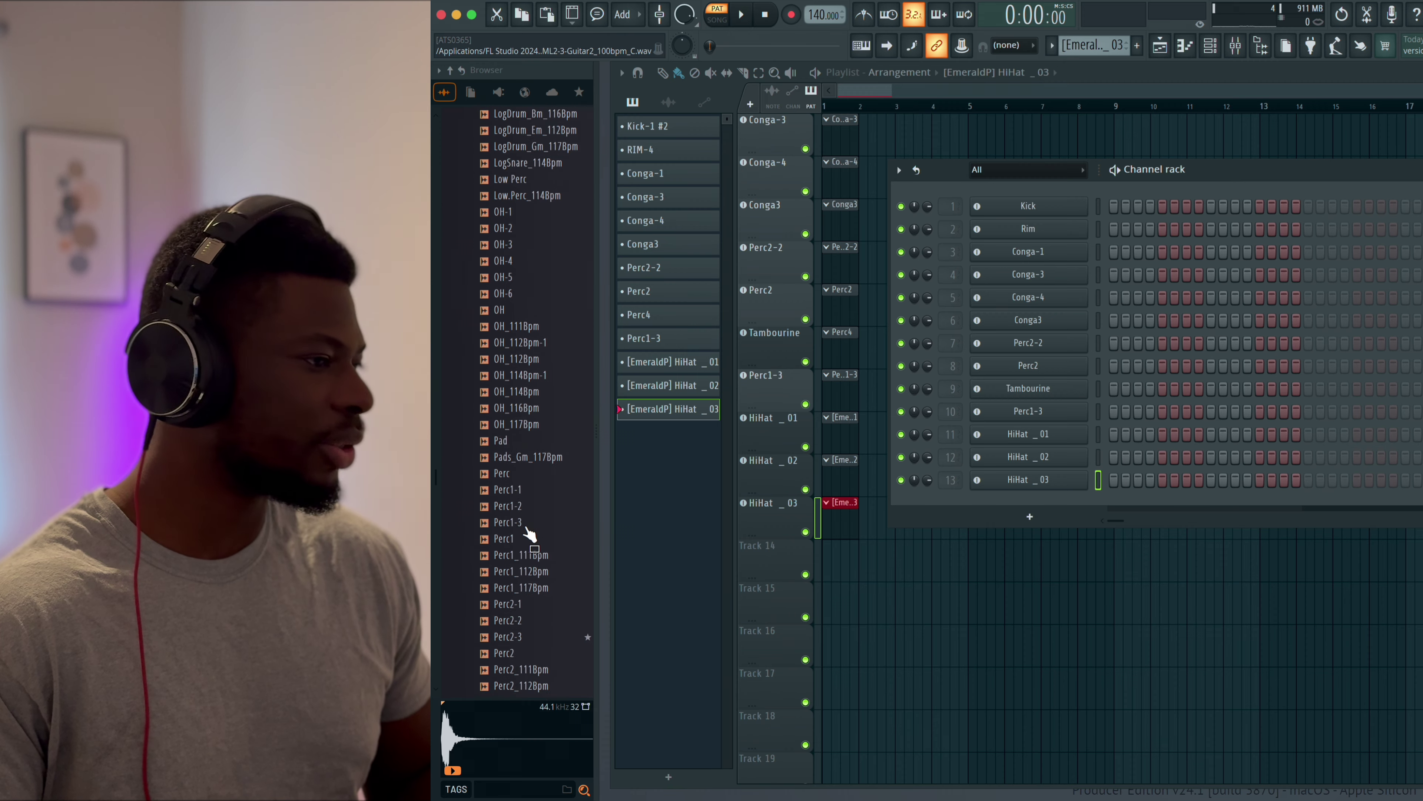
pyautogui.scroll(-20, 530, 534)
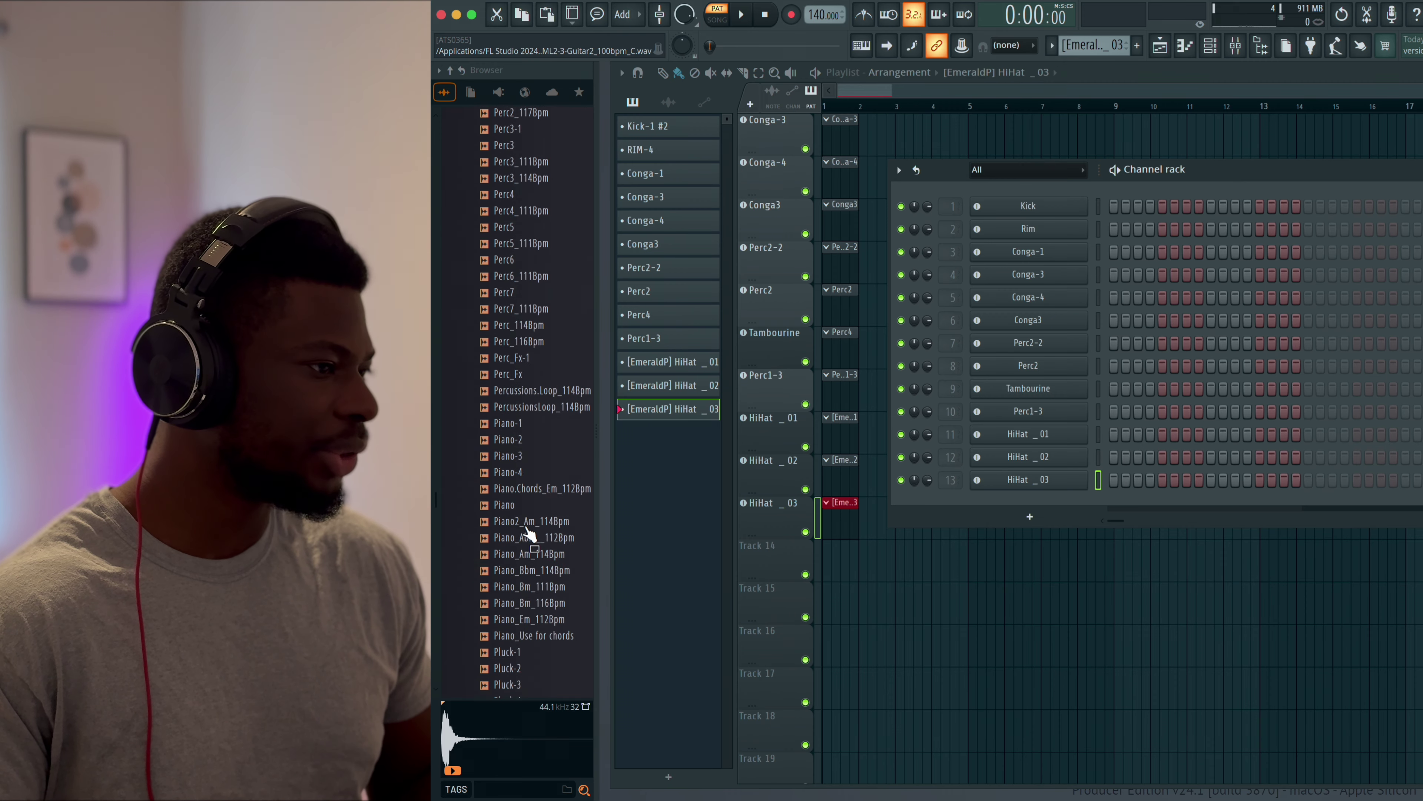
pyautogui.scroll(-20, 529, 534)
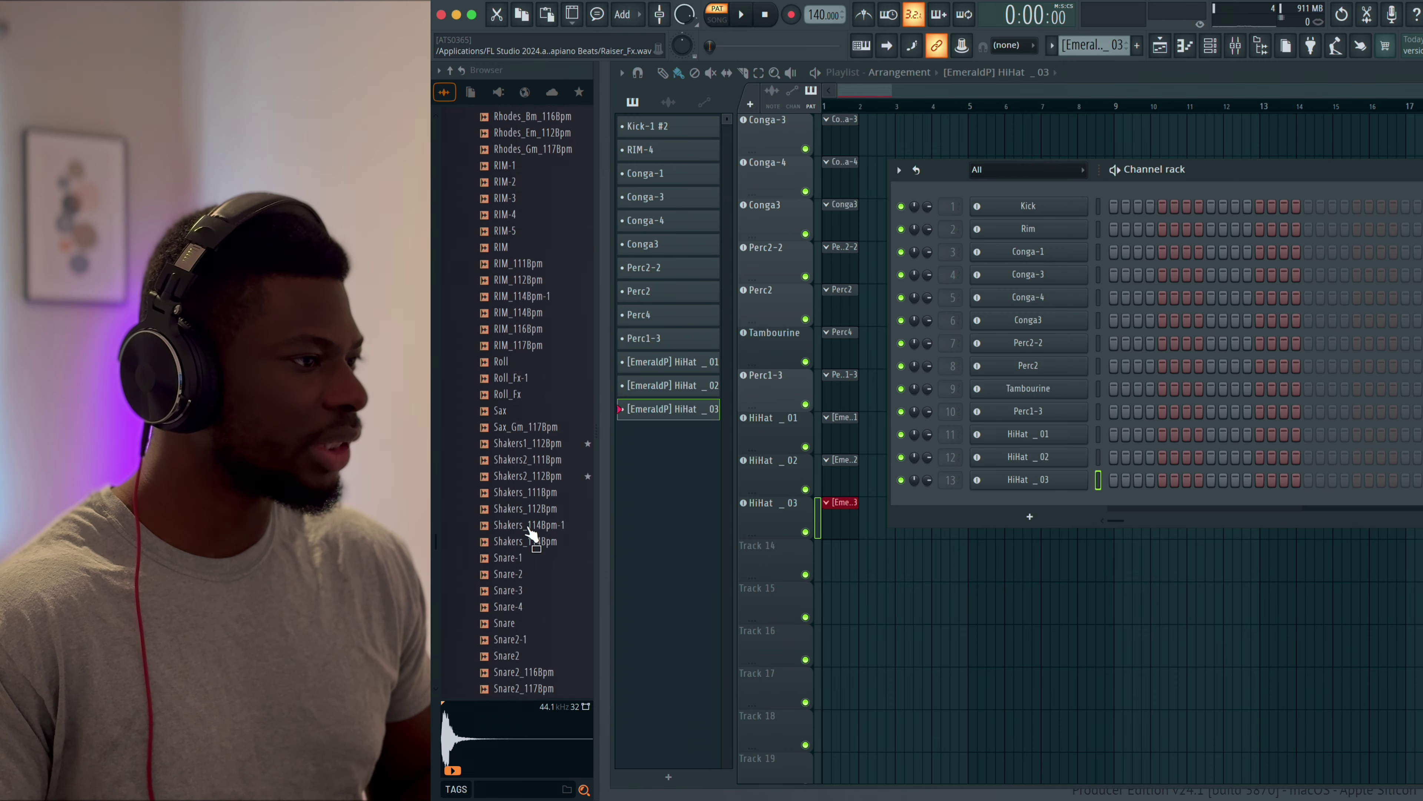
pyautogui.click(522, 530)
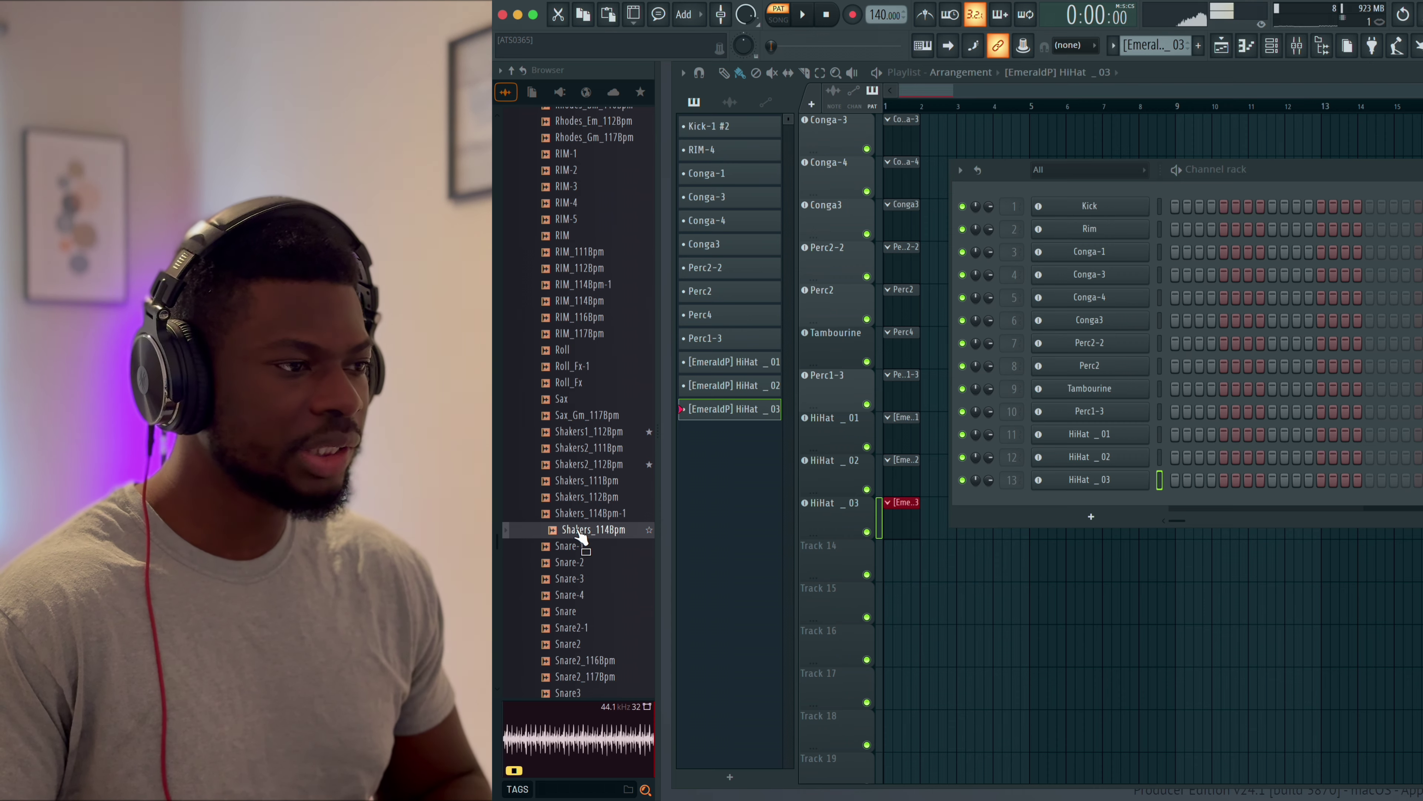
pyautogui.moveTo(582, 538); pyautogui.dragTo(897, 568)
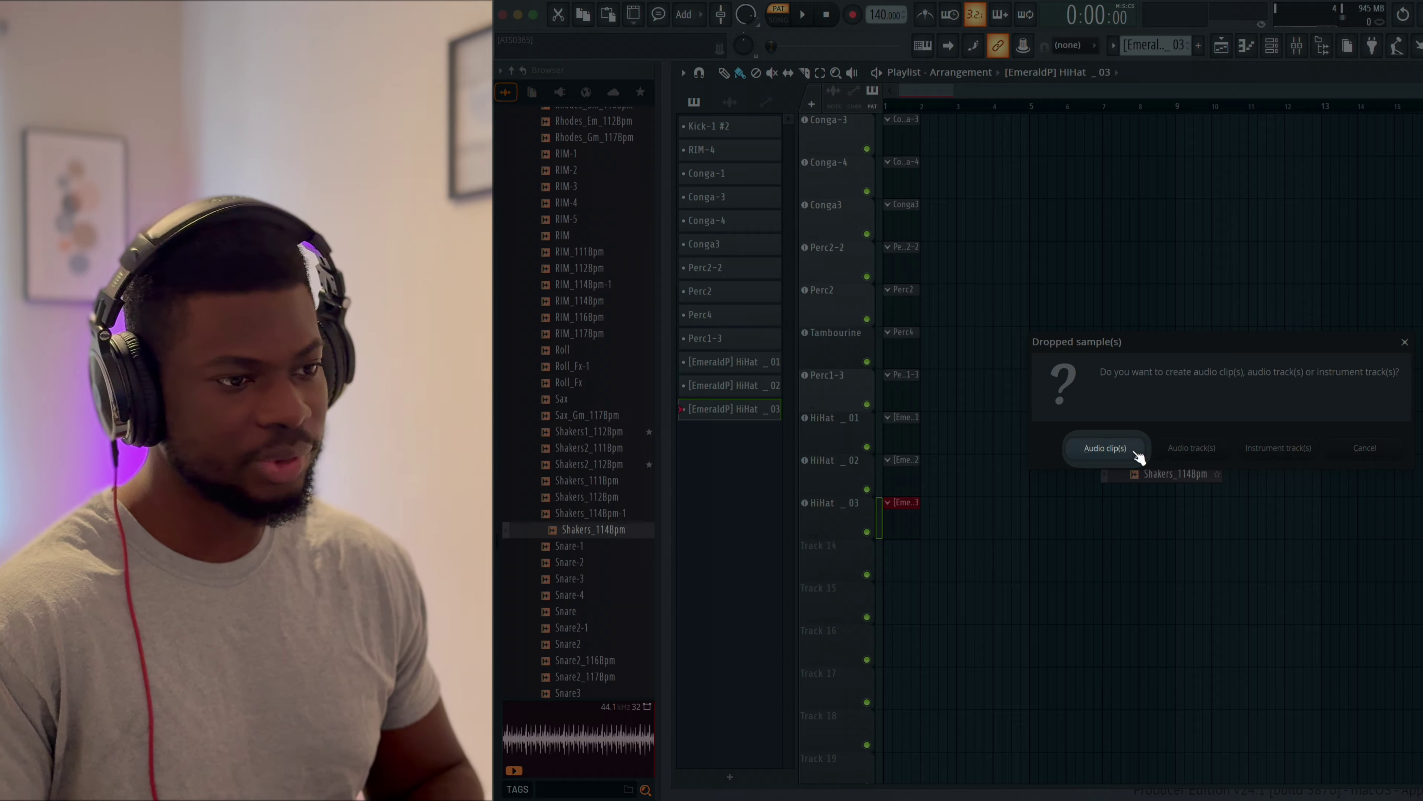
pyautogui.click(1135, 451)
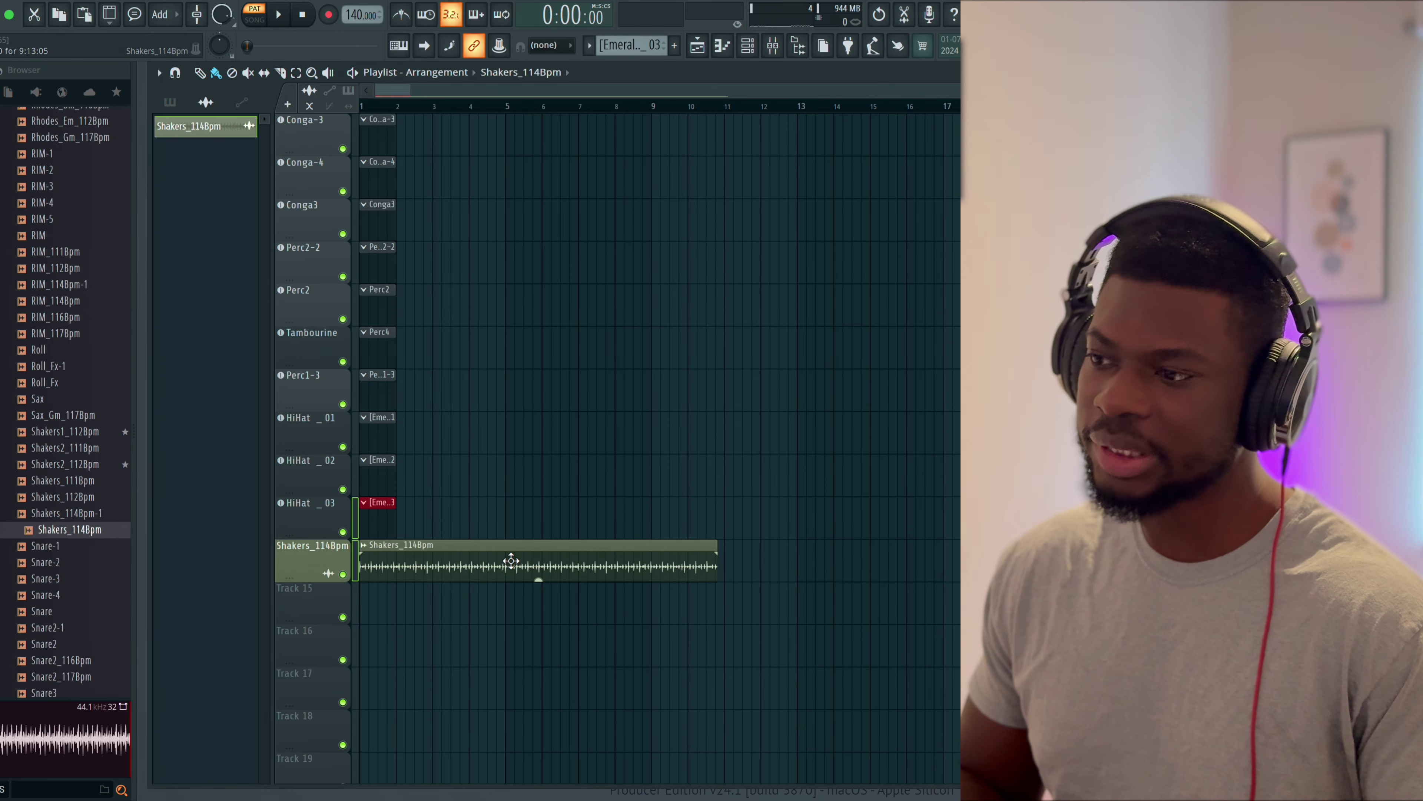
# - Set the Shakers_114Bpm clip's time-stretching mode to Stretch Pro, stretch it to exactly 10 bars, and play it back
pyautogui.doubleClick(432, 561)
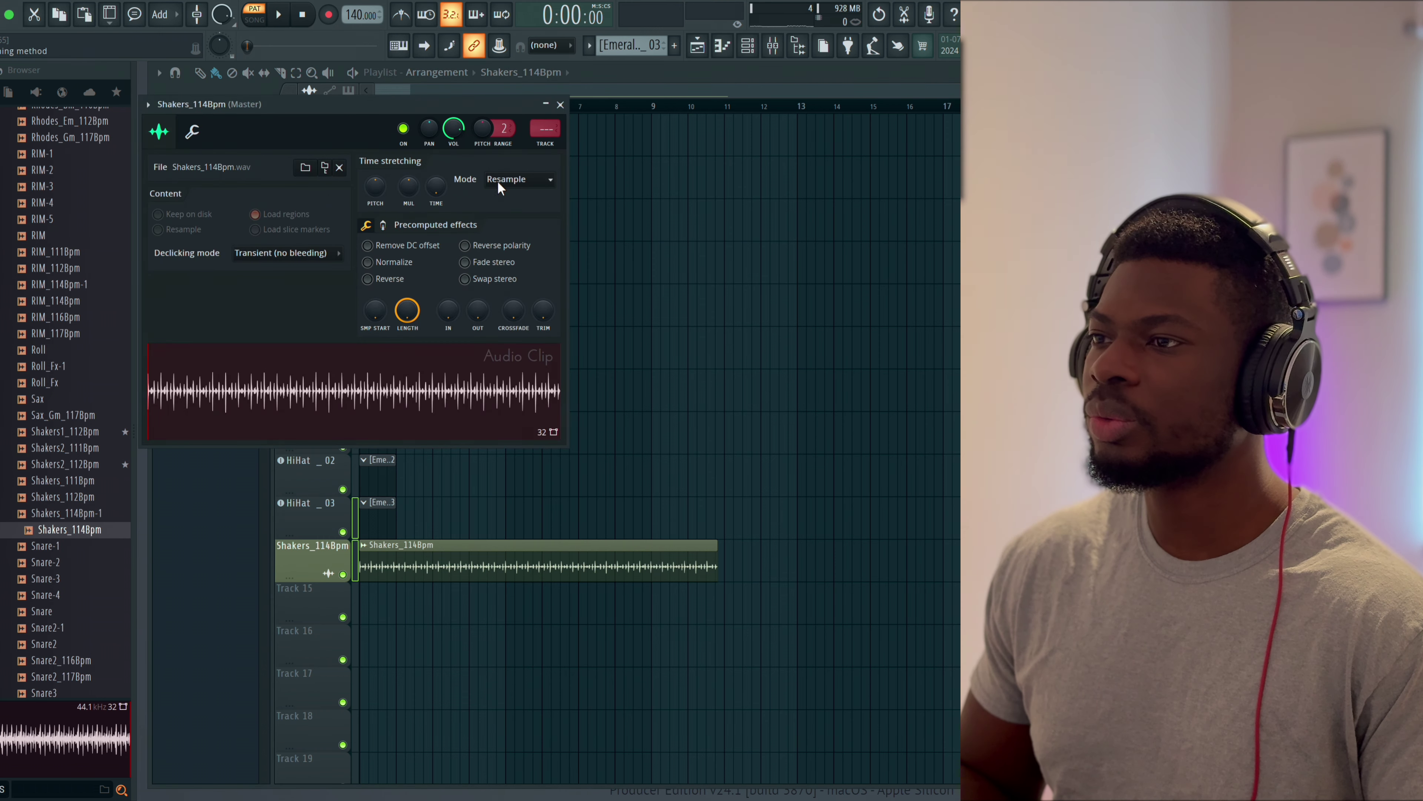
pyautogui.click(499, 182)
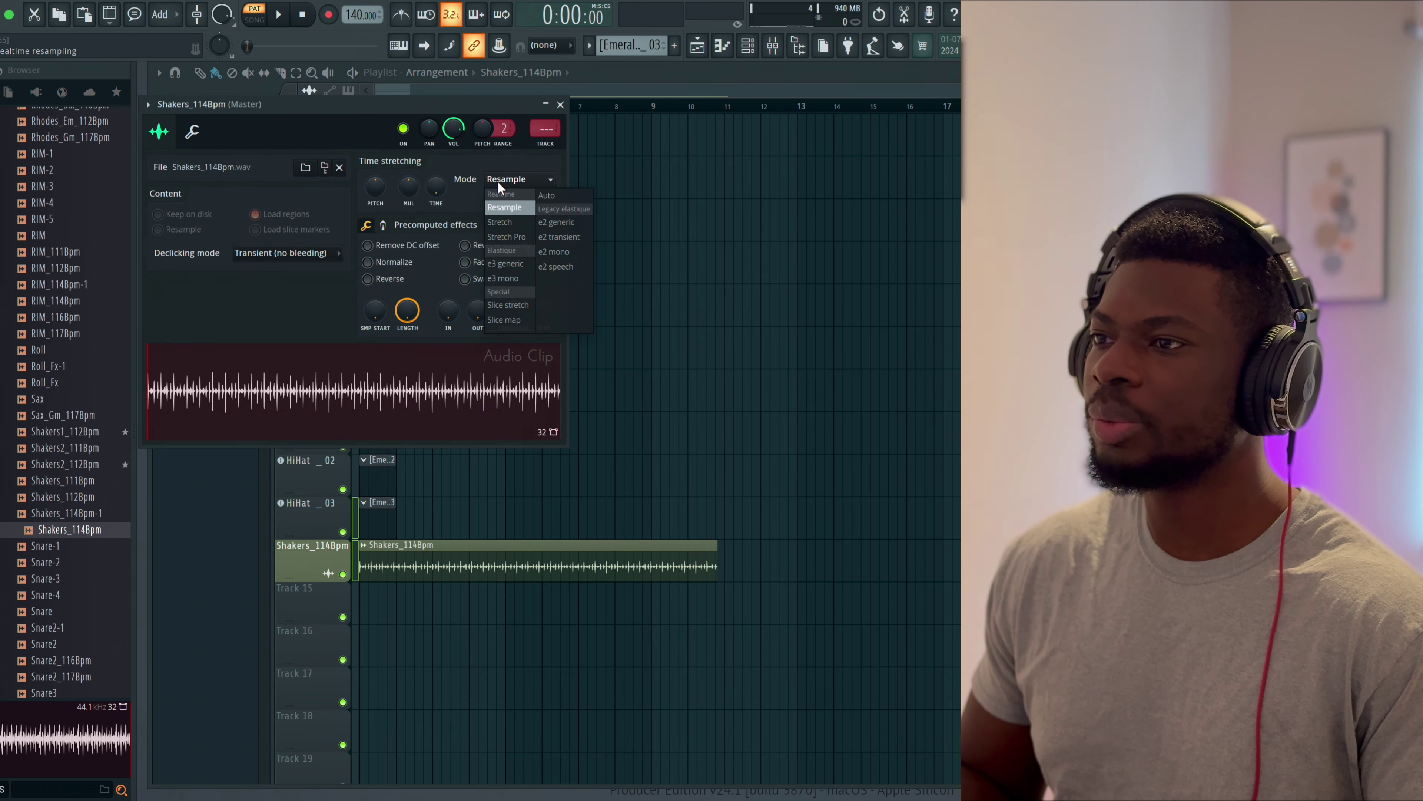
pyautogui.click(517, 236)
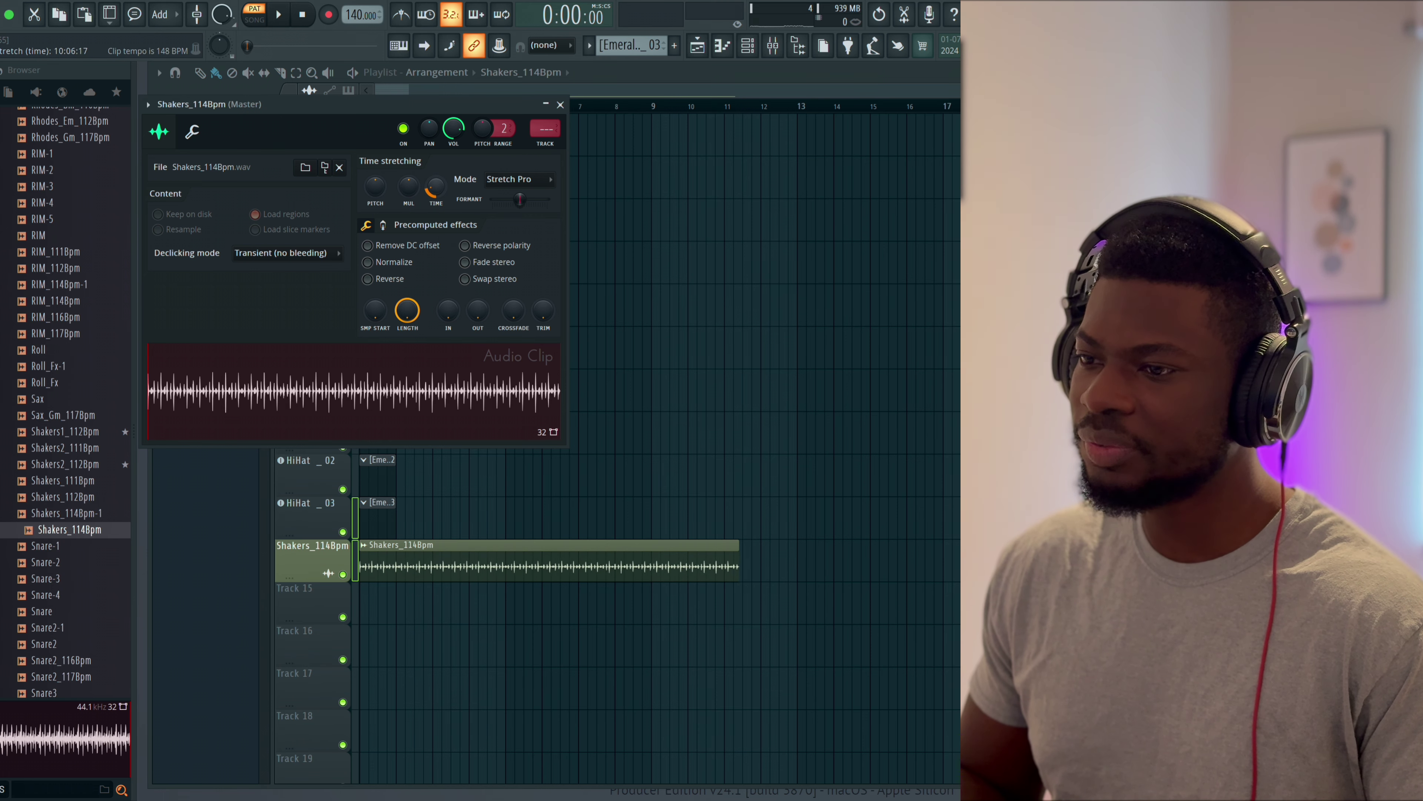
pyautogui.moveTo(436, 188); pyautogui.dragTo(435, 182)
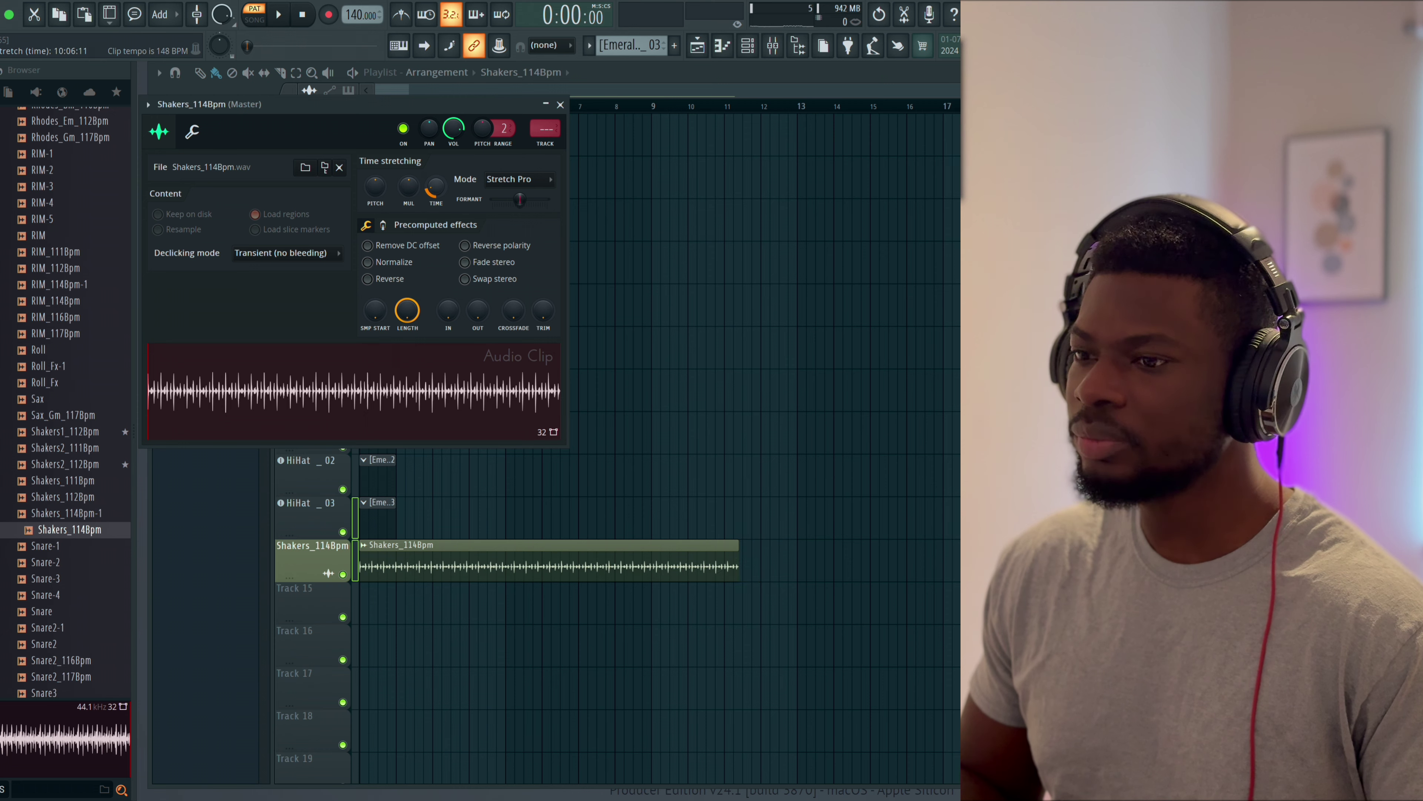
pyautogui.moveTo(436, 183); pyautogui.dragTo(436, 178)
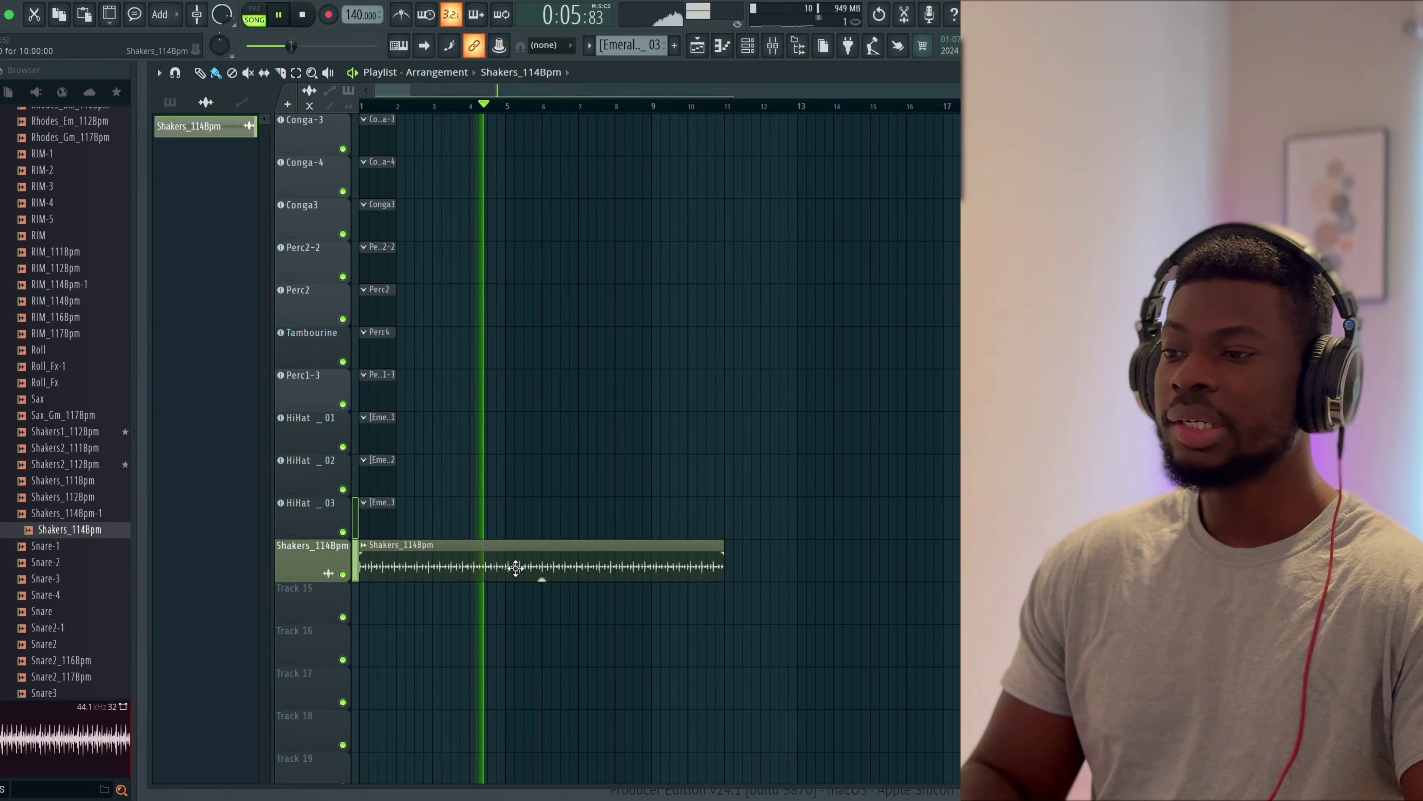
pyautogui.press('space')
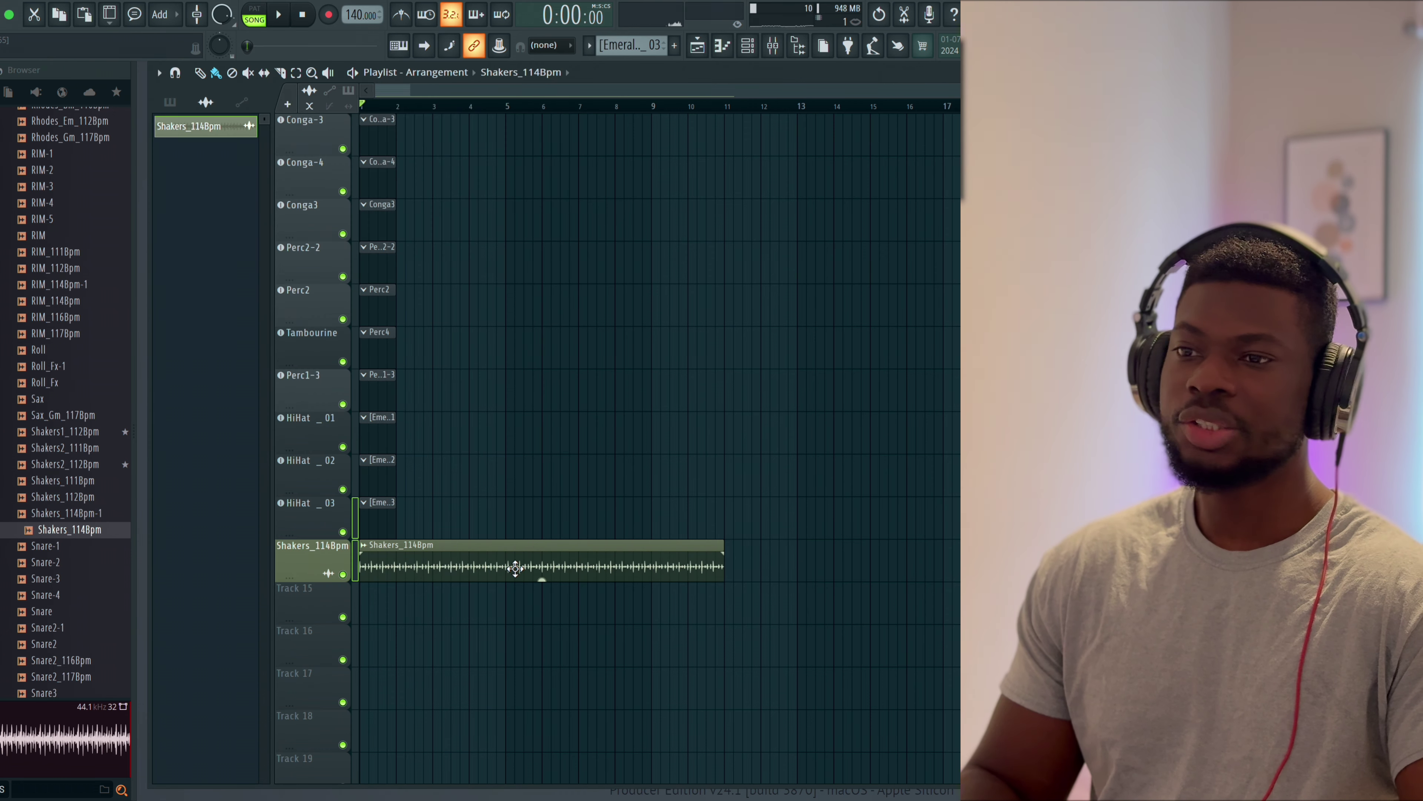
# - Stretch the Shakers_114Bpm clip to 12 bars and play the song from the beginning
pyautogui.doubleClick(515, 568)
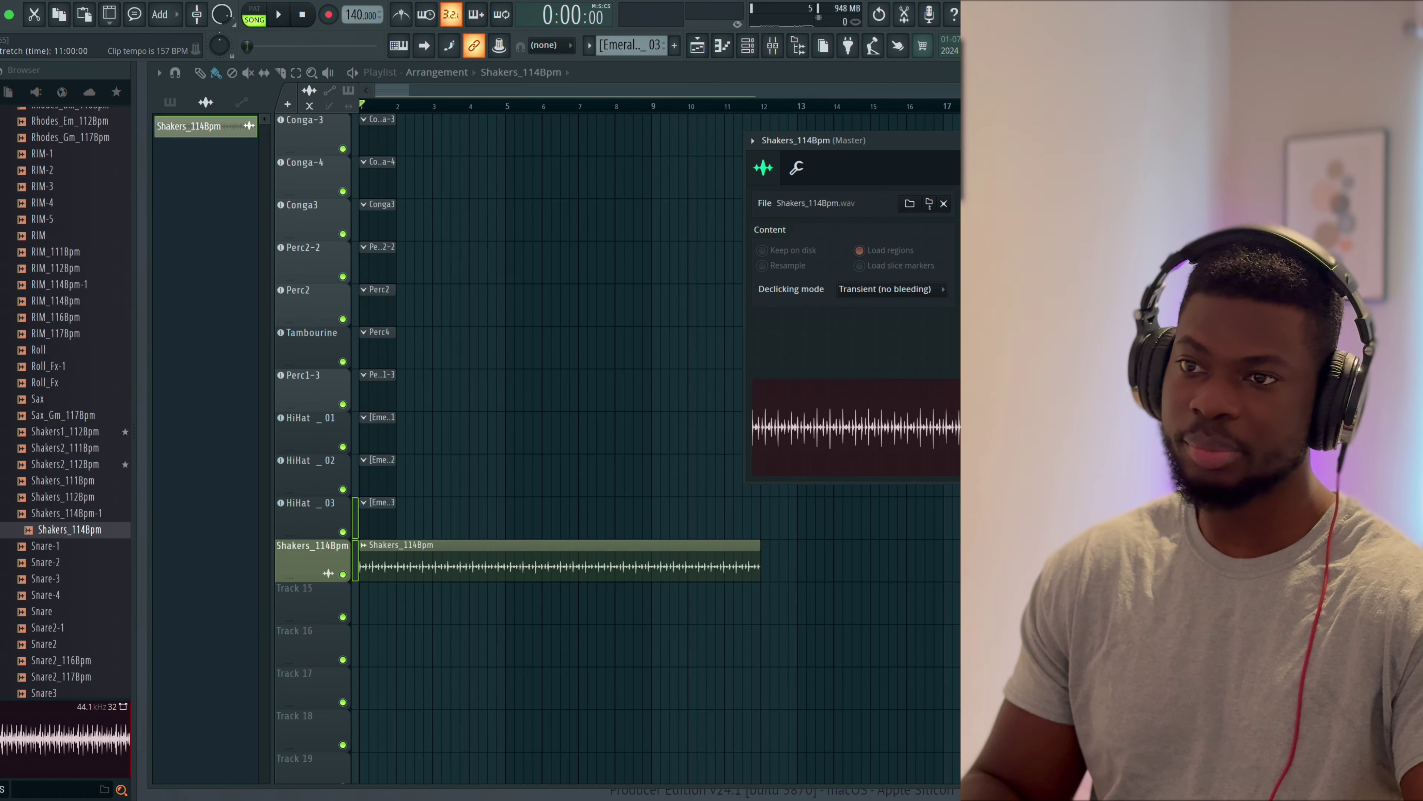
pyautogui.moveTo(1064, 255); pyautogui.dragTo(1064, 249)
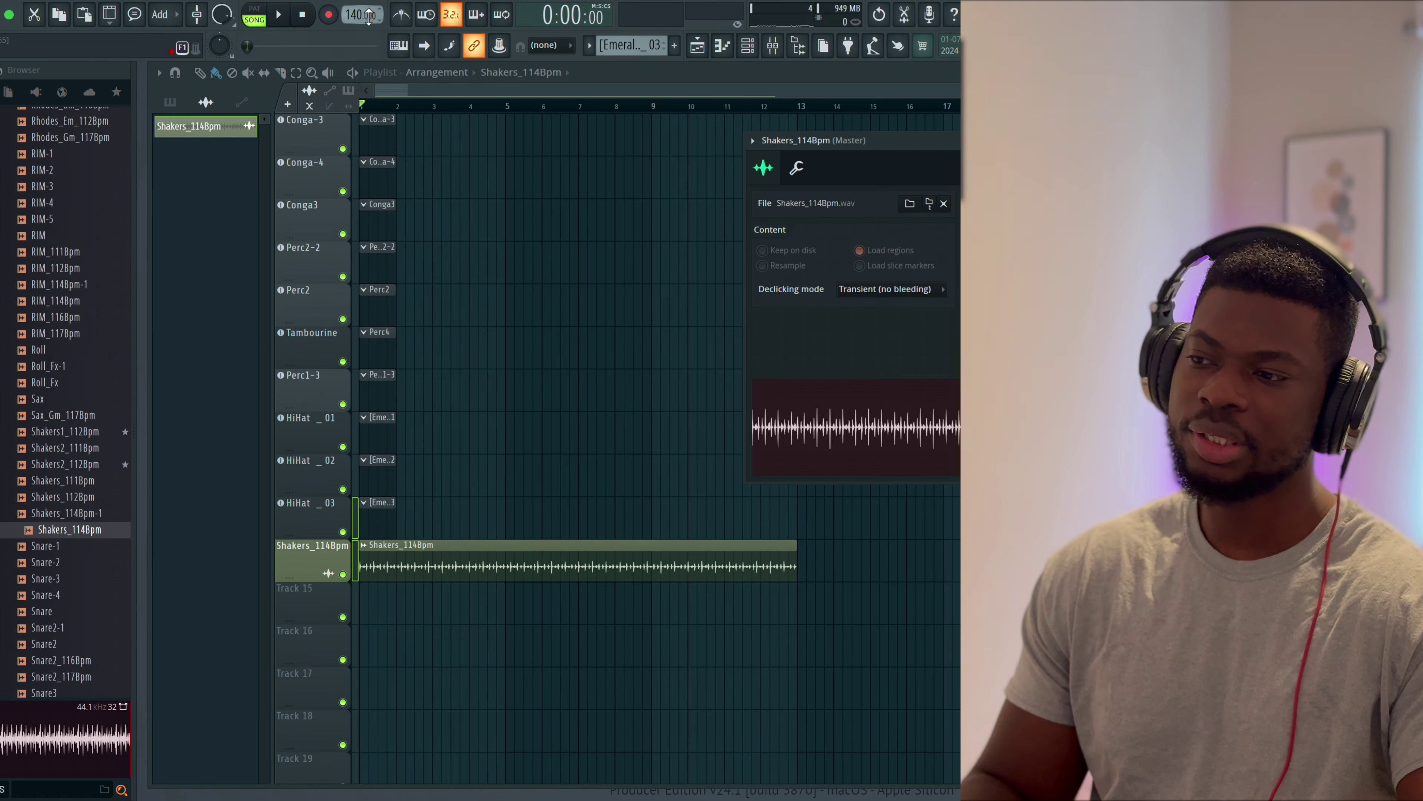
pyautogui.click(366, 108)
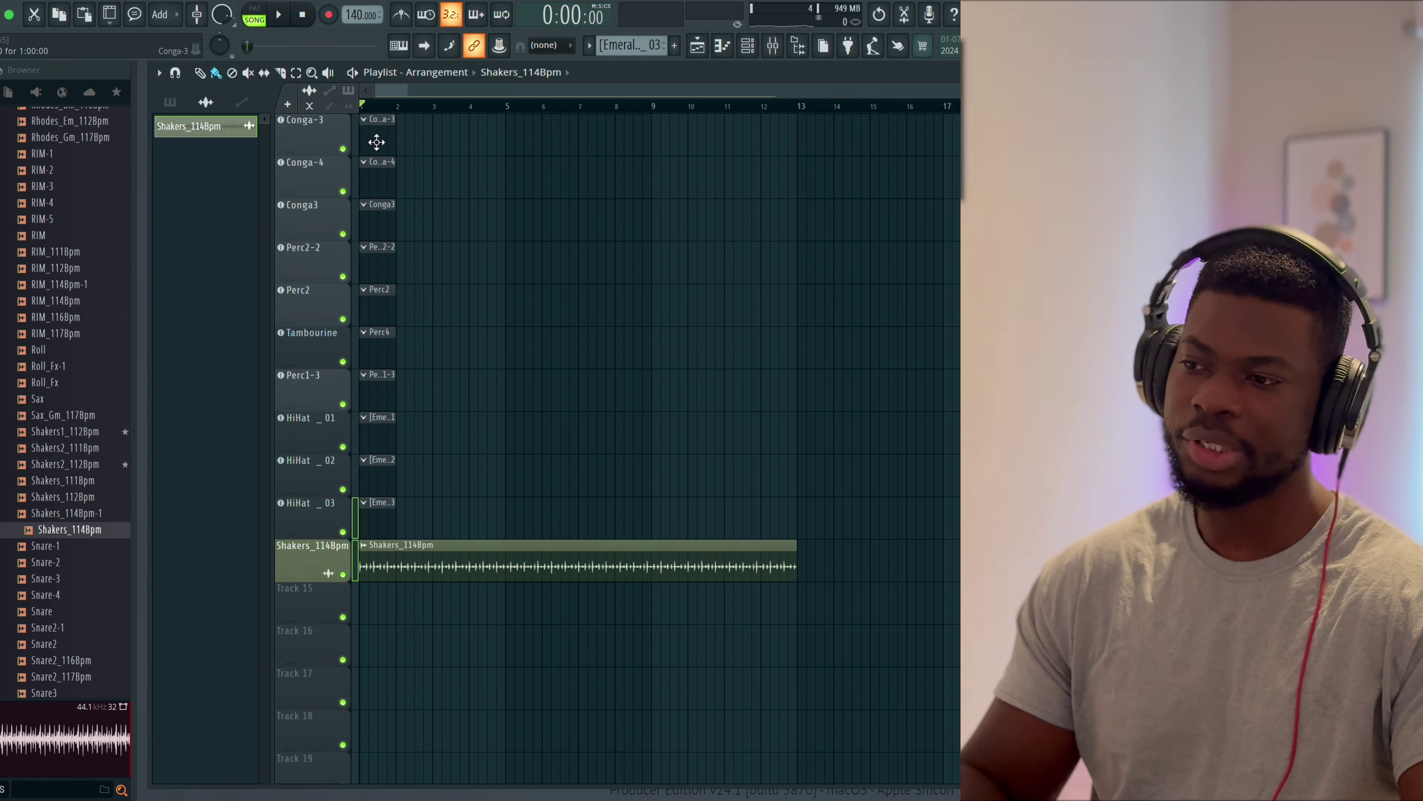
pyautogui.press('space')
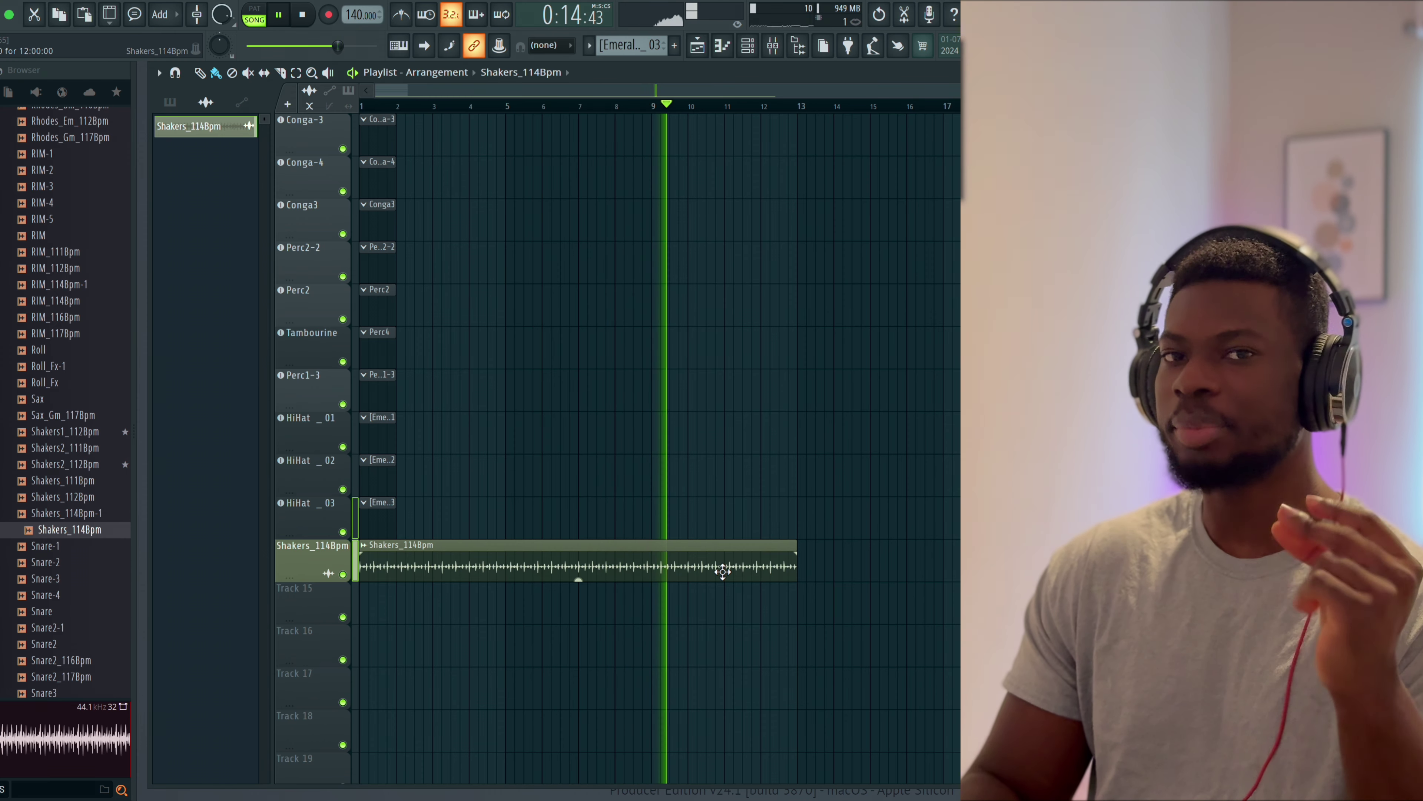
pyautogui.press('space')
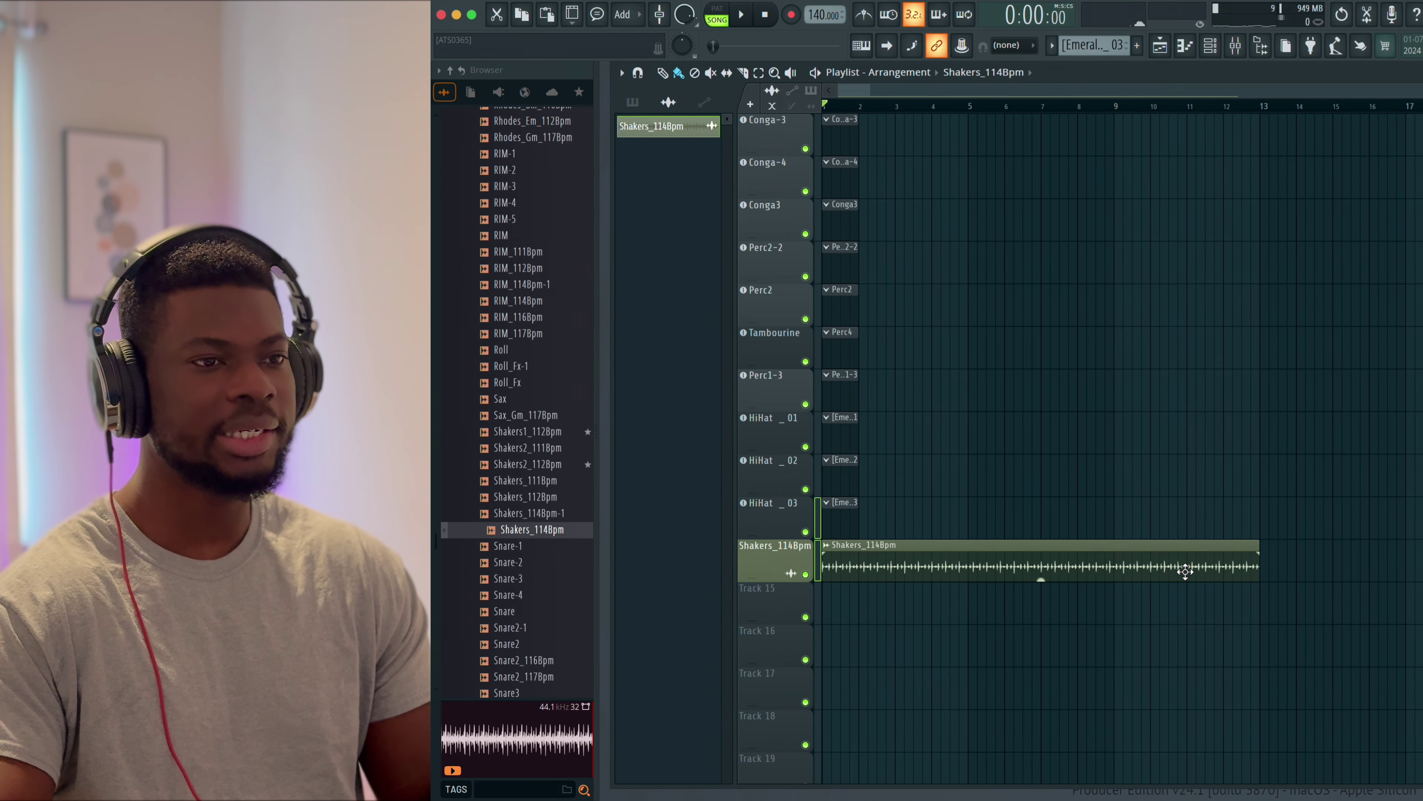
# - Restore the Shakers_114Bpm clip to 10 bars and place its track at the top of the playlist, above Kick
pyautogui.doubleClick(1082, 555)
pyautogui.moveTo(1258, 565); pyautogui.dragTo(1207, 563)
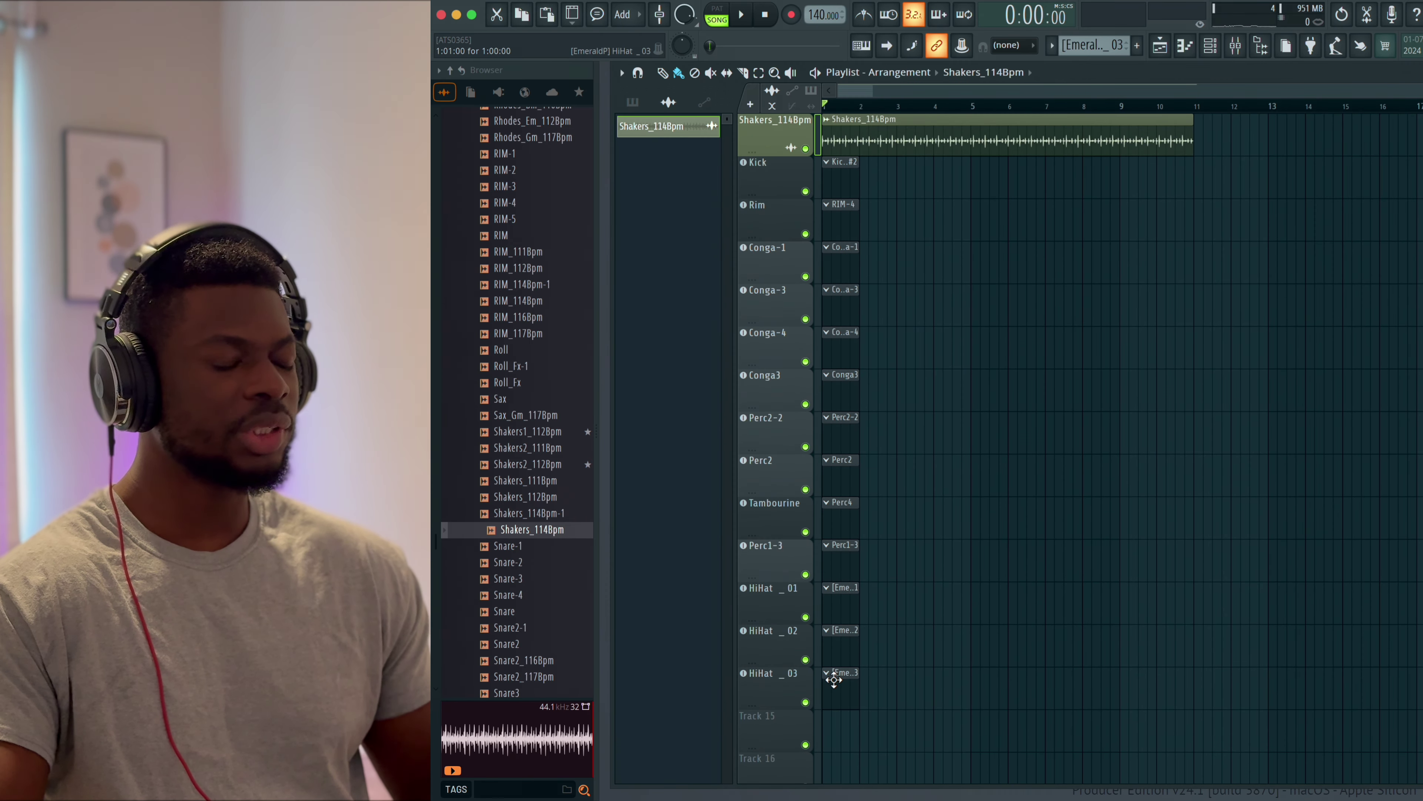
# - Turn empty playlist track 15, below HiHat _ 03, into an instrument track using the LABS plugin
pyautogui.scroll(-8, 526, 653)
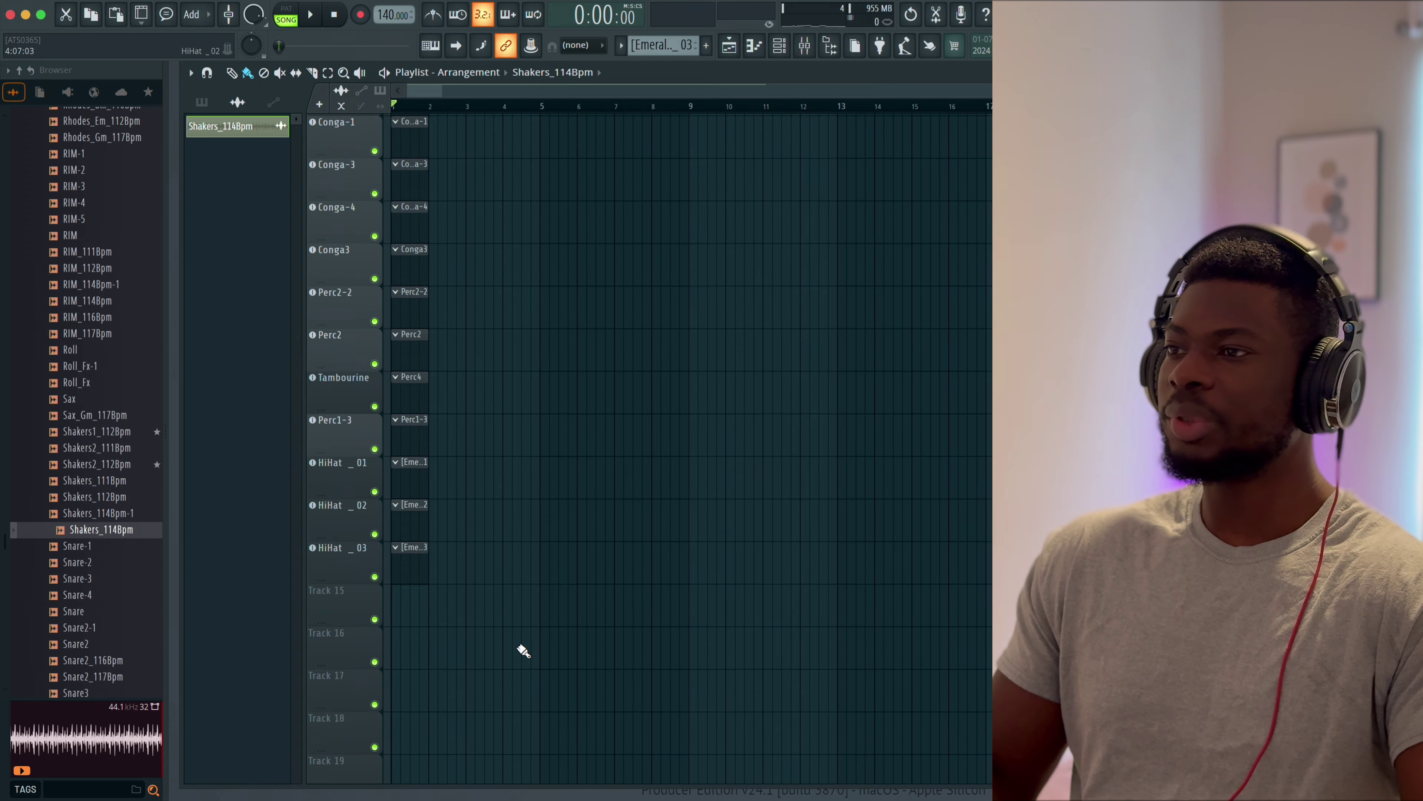
pyautogui.scroll(4, 518, 651)
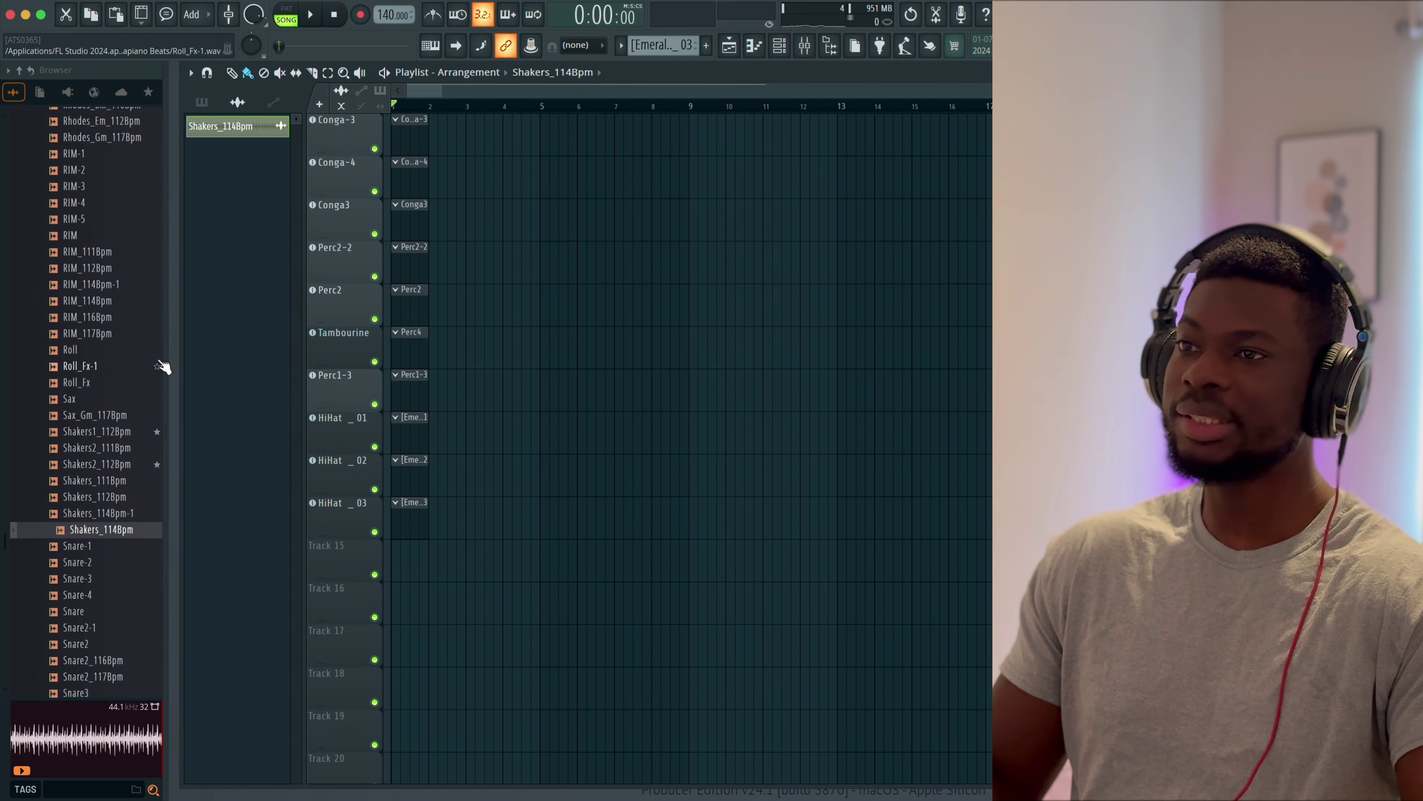
pyautogui.click(778, 45)
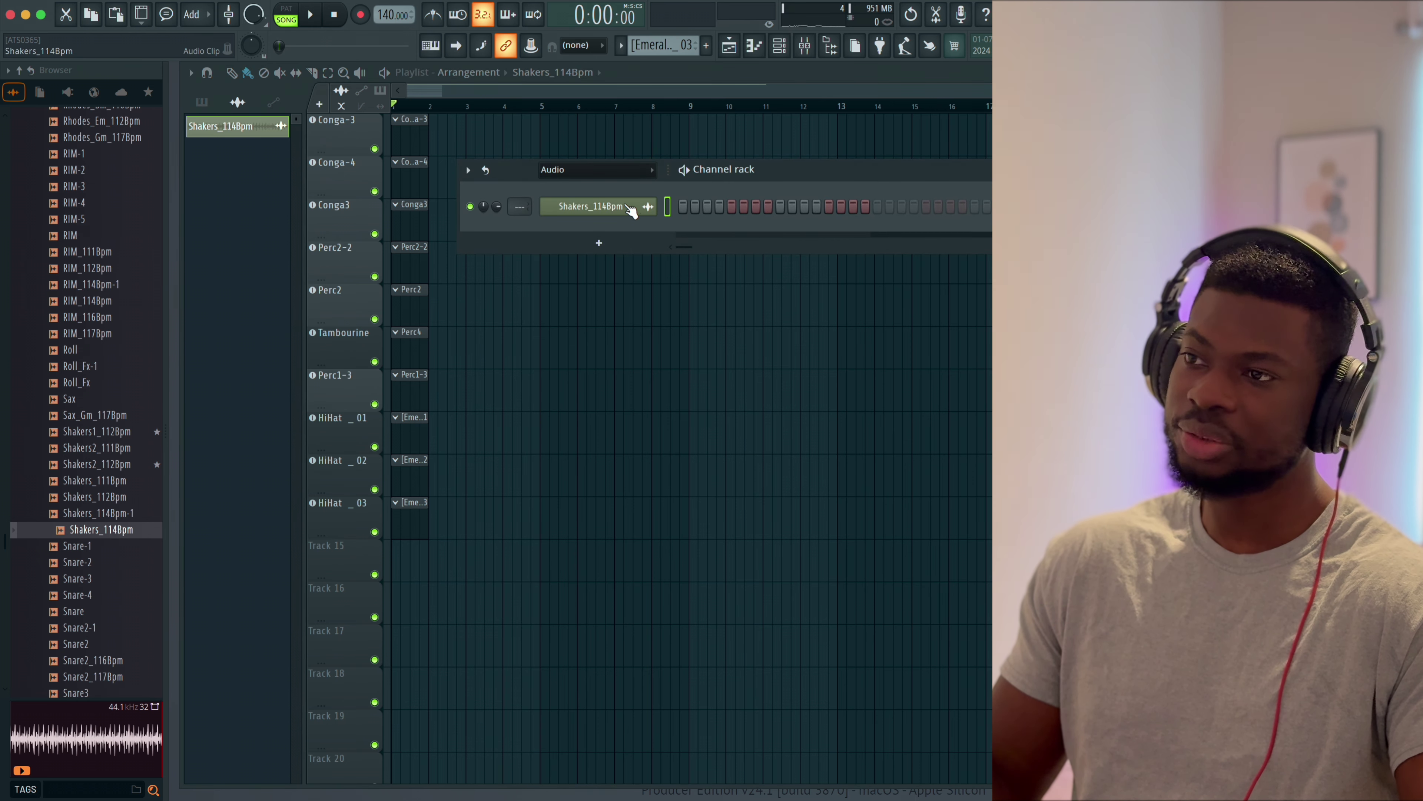
pyautogui.rightClick(324, 561)
pyautogui.click(329, 559)
pyautogui.rightClick(324, 561)
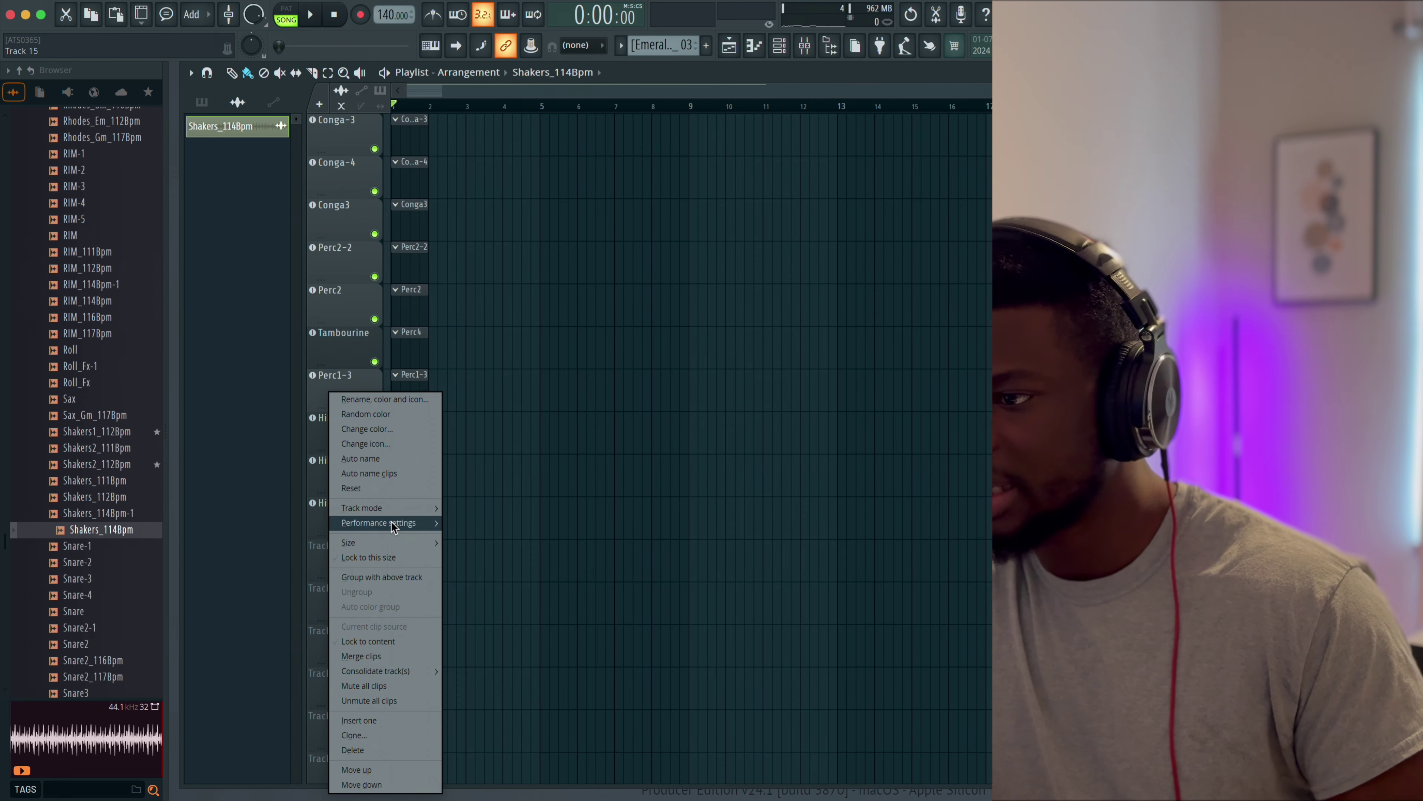
pyautogui.moveTo(397, 510)
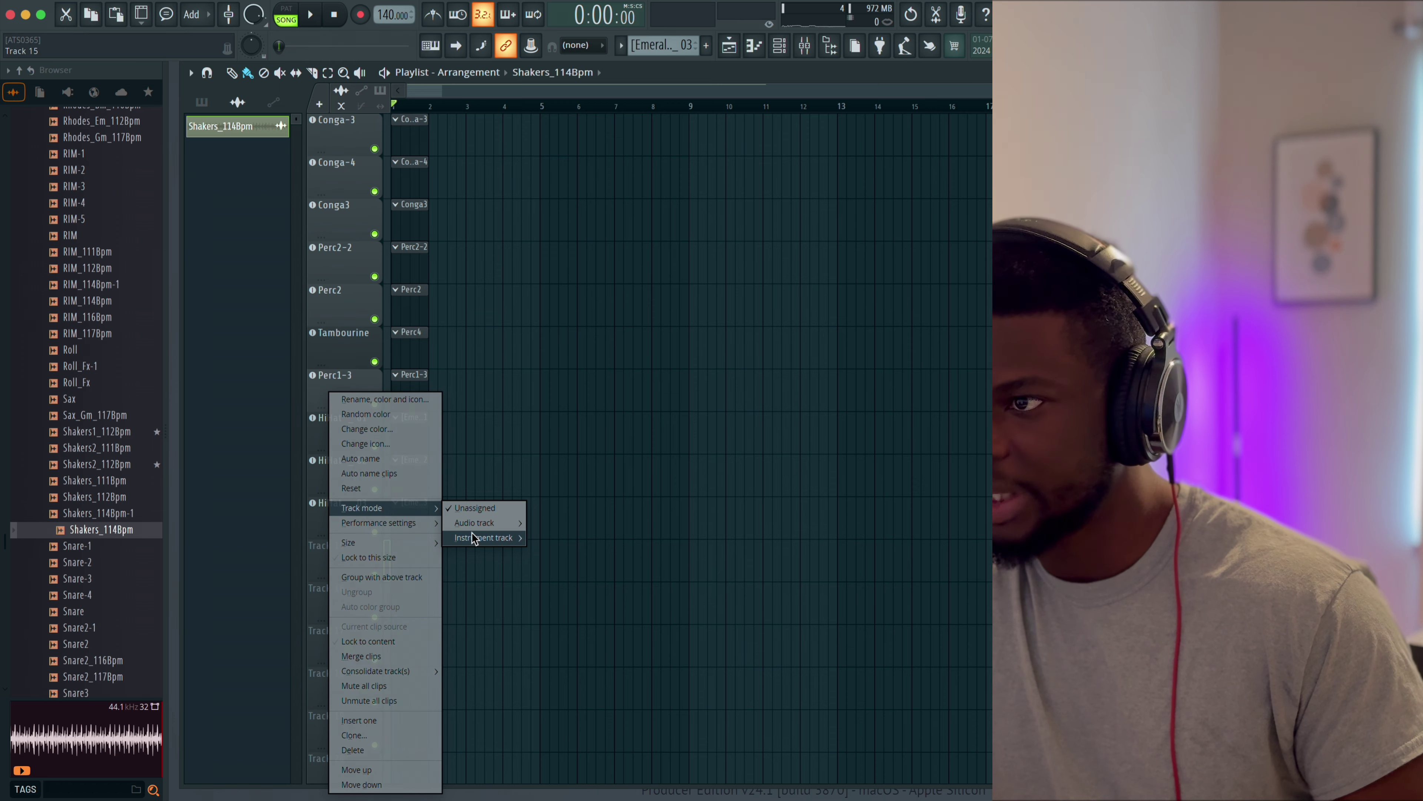
pyautogui.moveTo(475, 541)
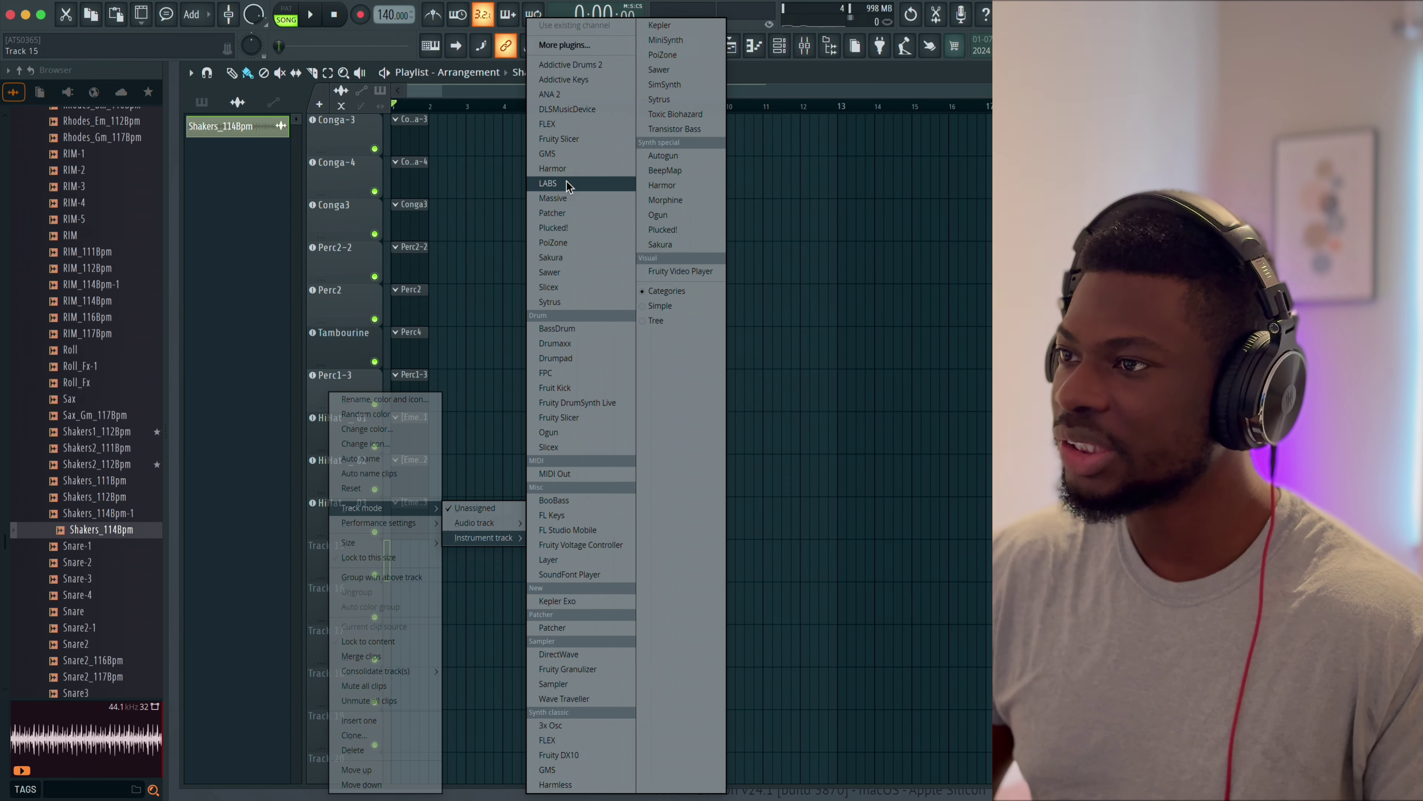
pyautogui.click(566, 183)
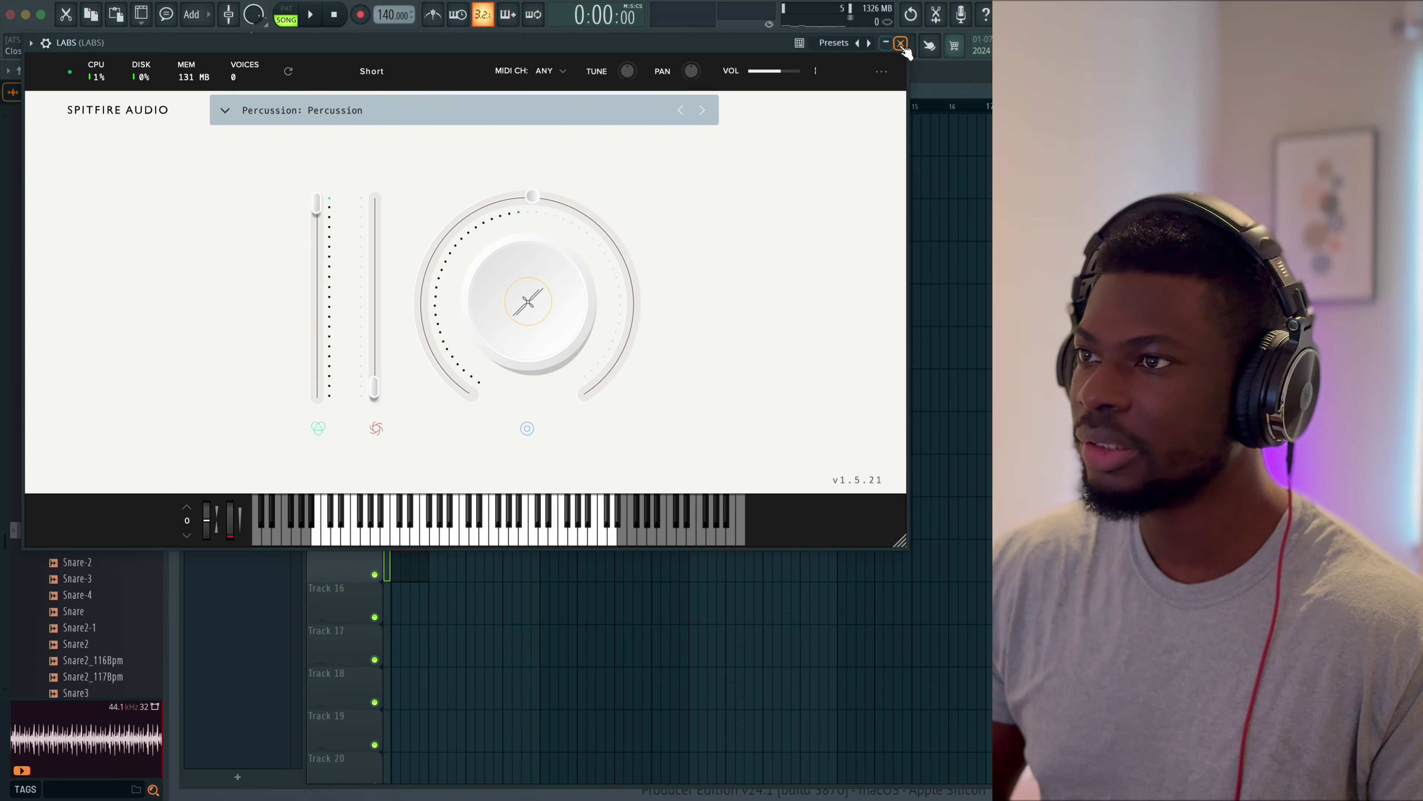
# - Arrange the LABS window and channel rack to inspect the new LABS channel, and close the plugin window
pyautogui.moveTo(670, 48); pyautogui.dragTo(805, 292)
pyautogui.click(781, 48)
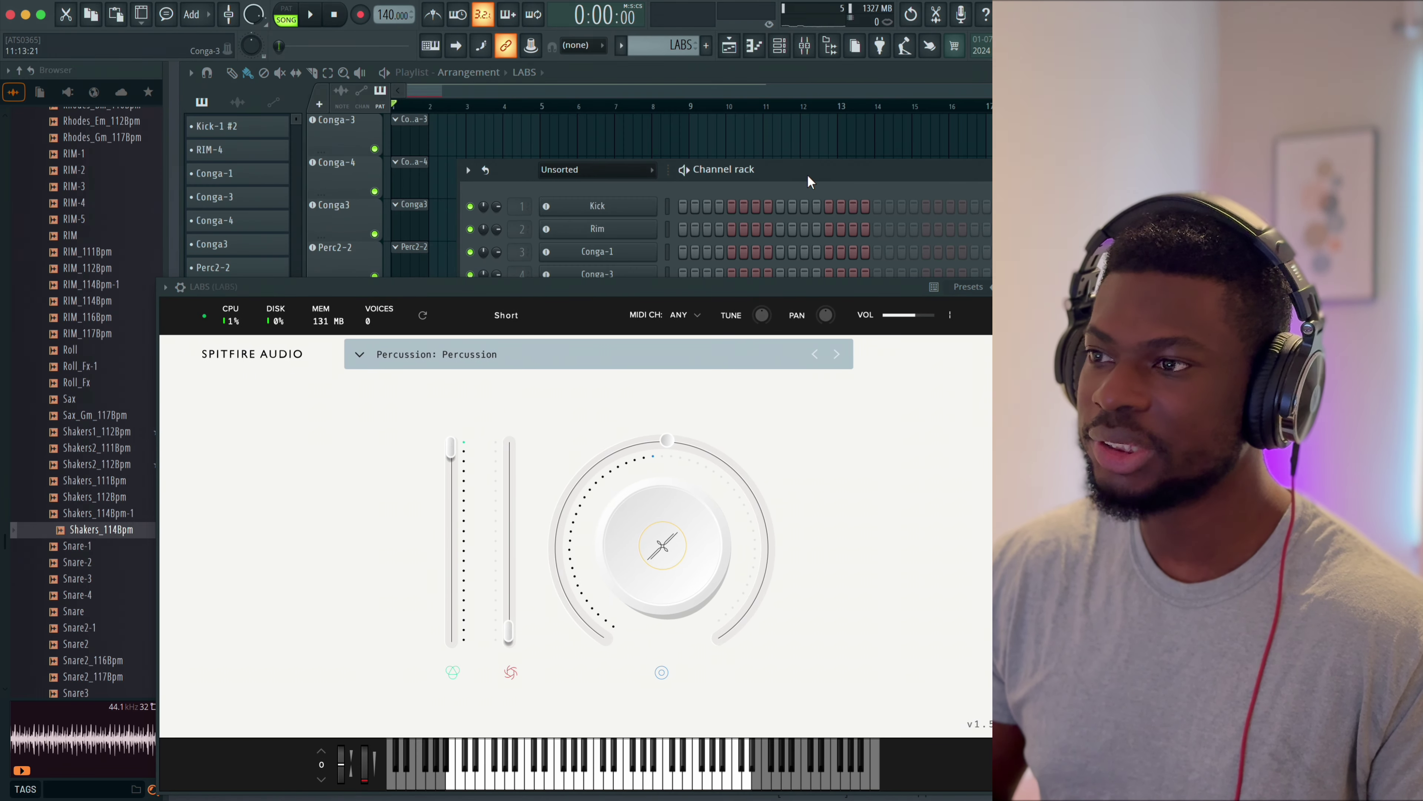
pyautogui.moveTo(809, 182); pyautogui.dragTo(972, 88)
pyautogui.moveTo(768, 290); pyautogui.dragTo(860, 532)
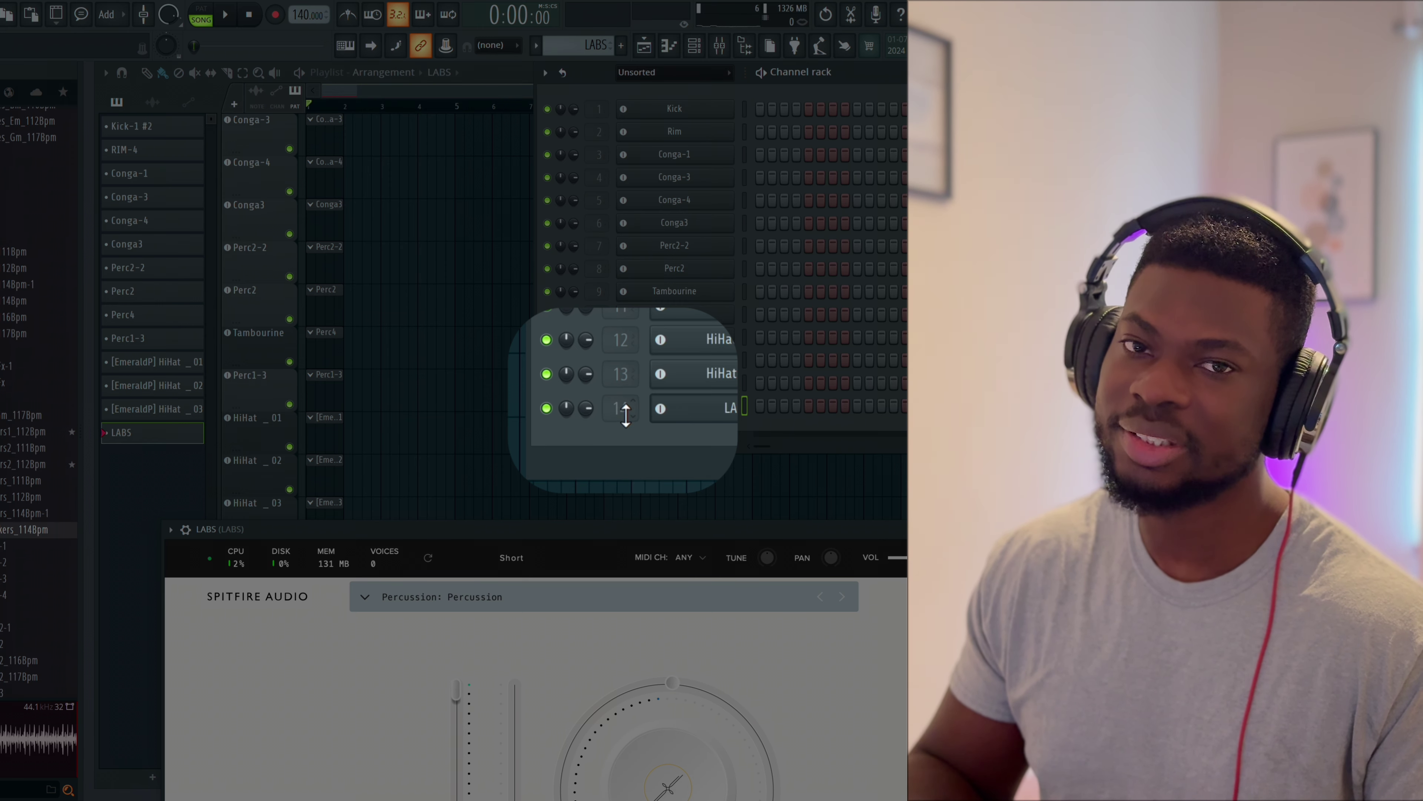
pyautogui.moveTo(614, 530); pyautogui.dragTo(689, 216)
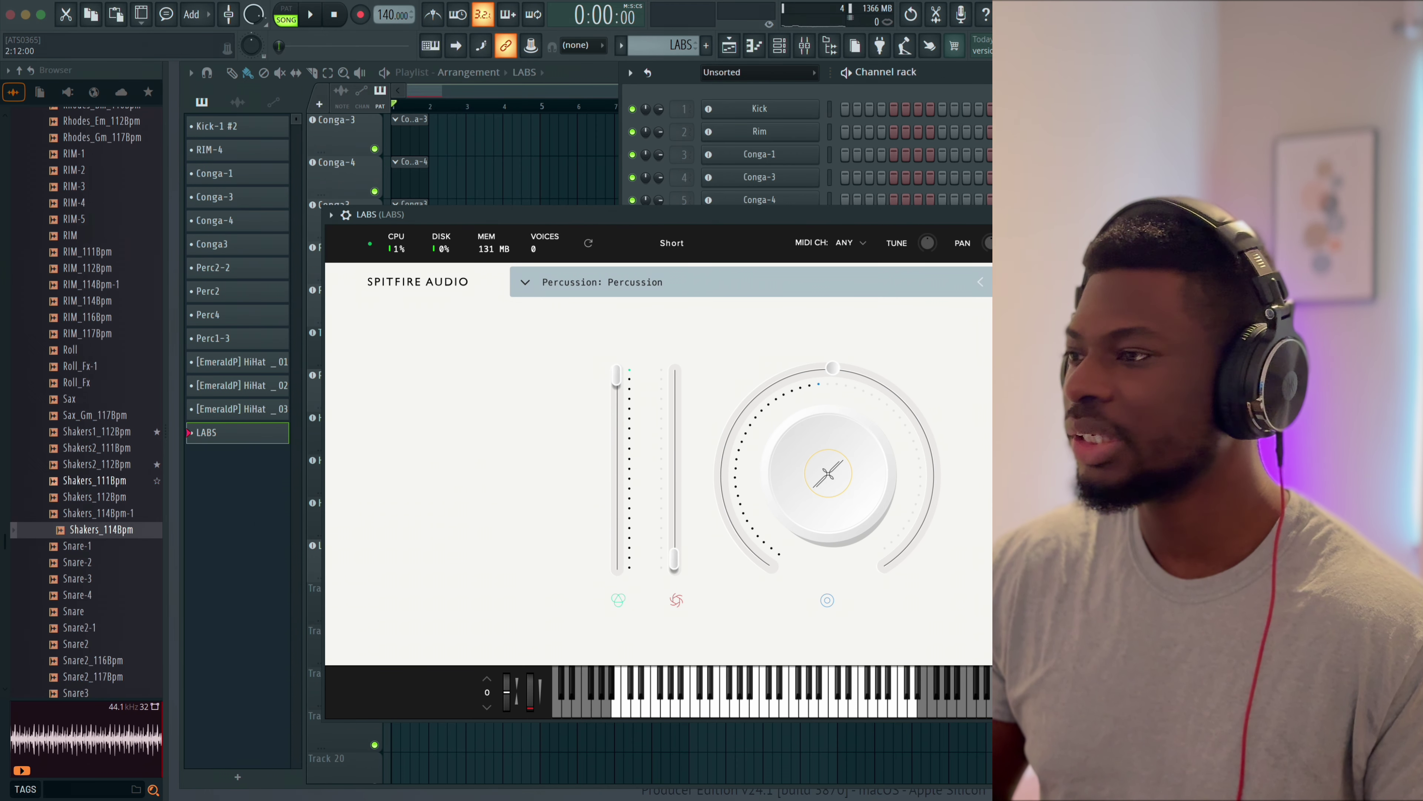
pyautogui.press('Escape')
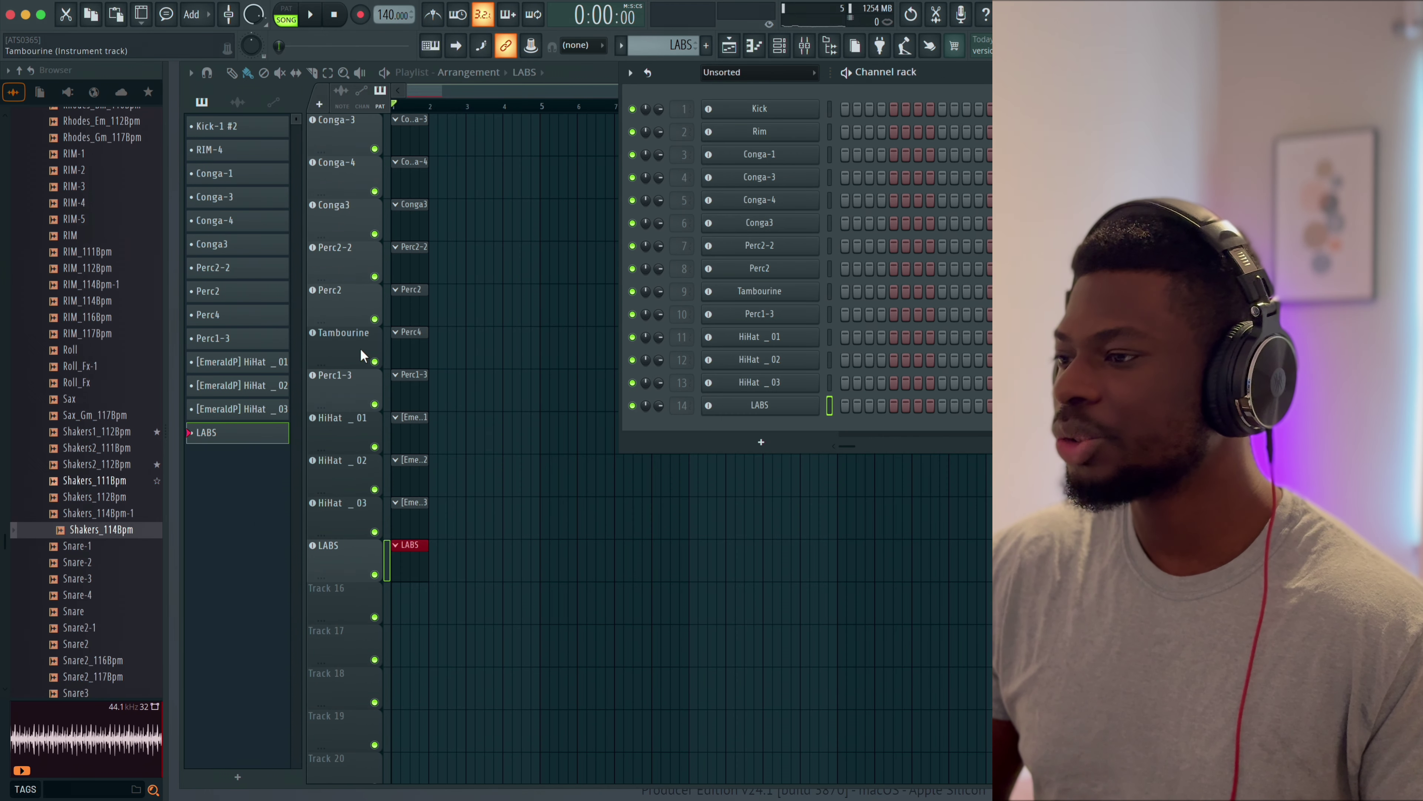
# - Add further instrument tracks below LABS using a second LABS, Sytrus, GMS and a second GMS
pyautogui.rightClick(338, 610)
pyautogui.moveTo(407, 513)
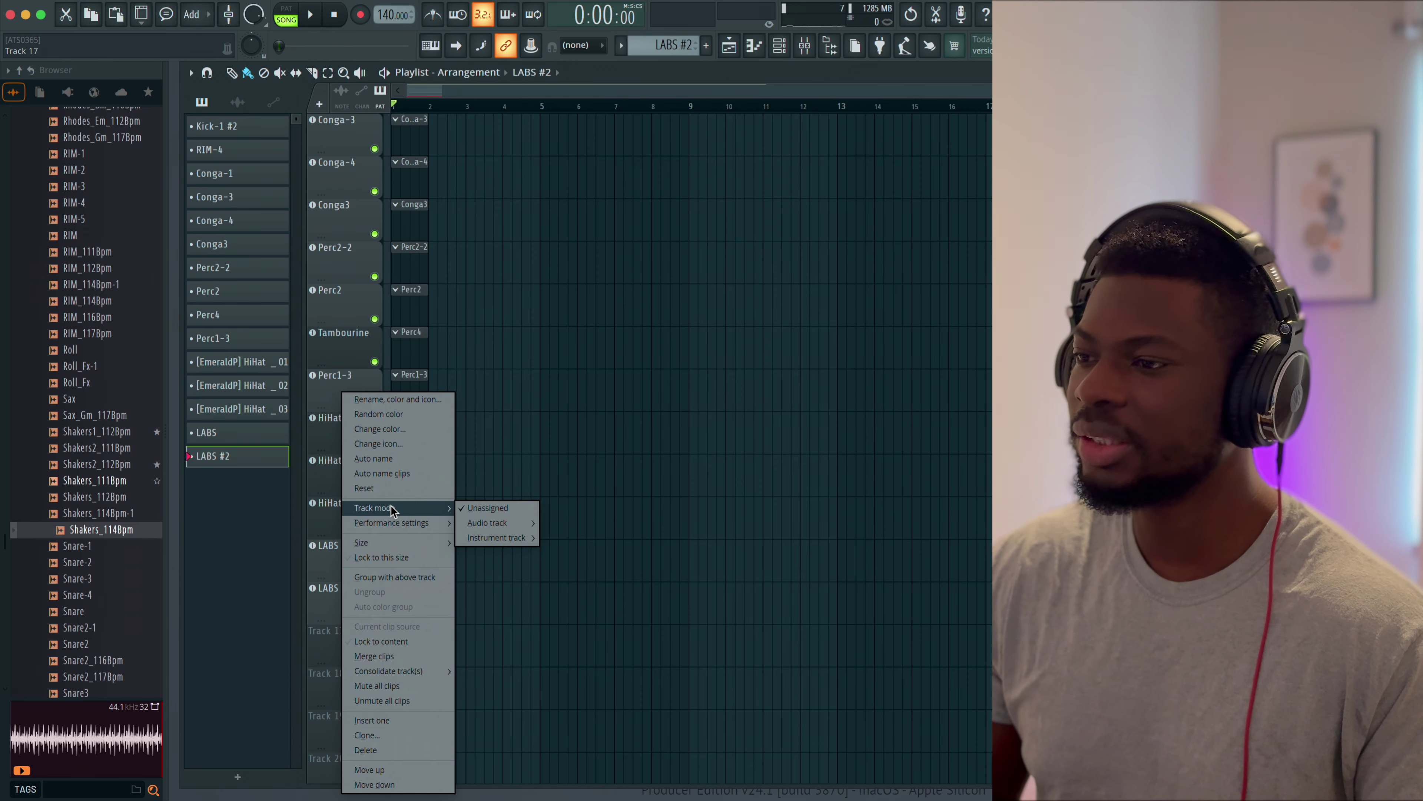
pyautogui.moveTo(486, 522)
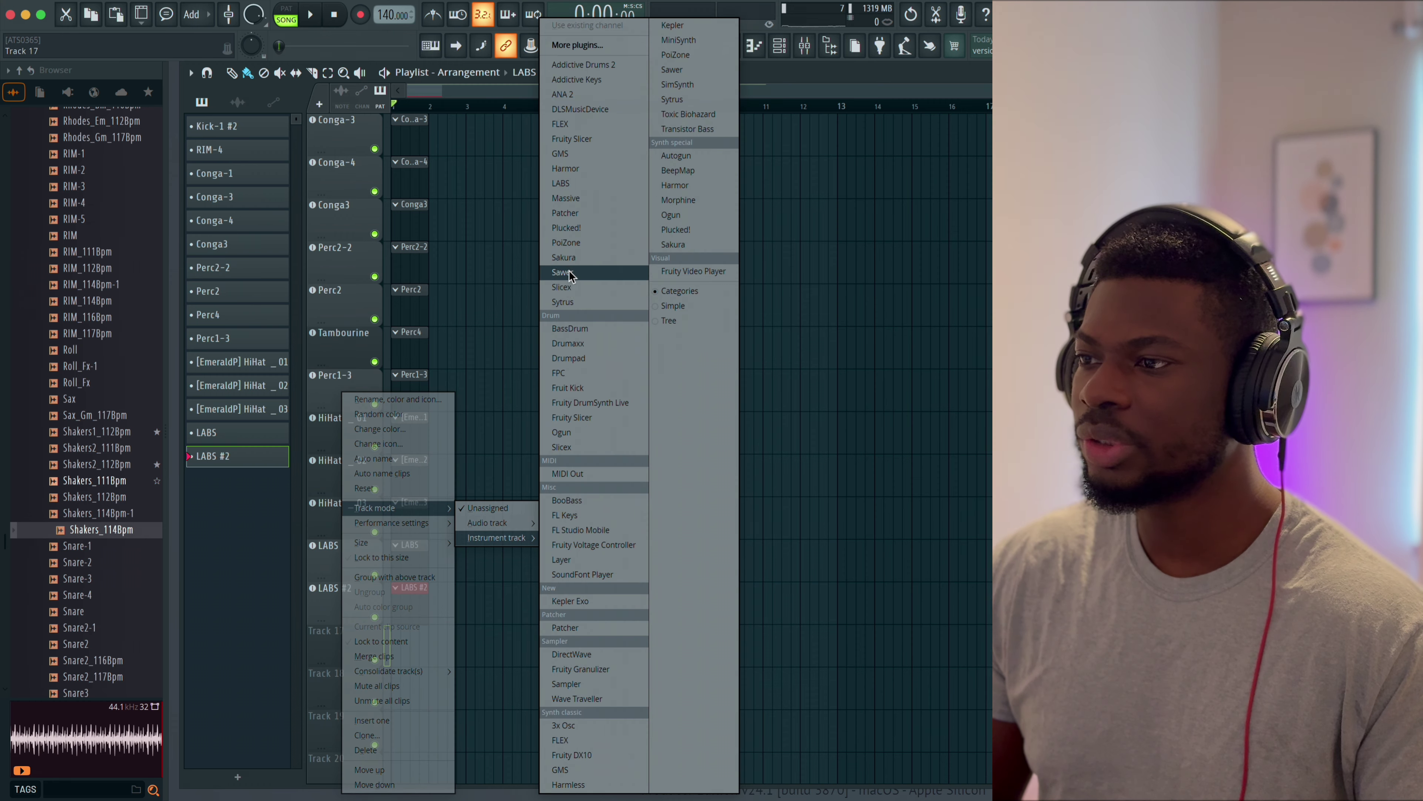
pyautogui.click(566, 303)
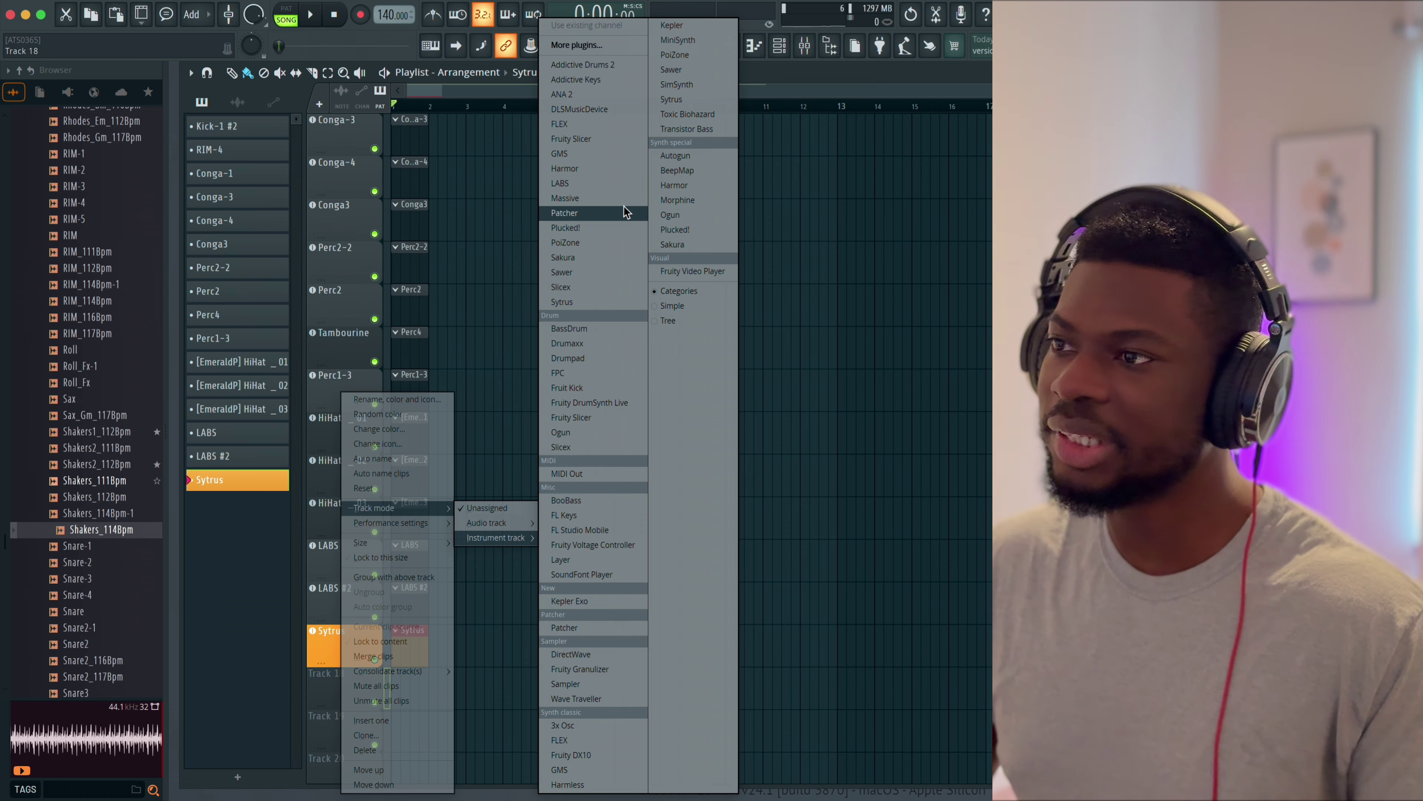
pyautogui.click(571, 152)
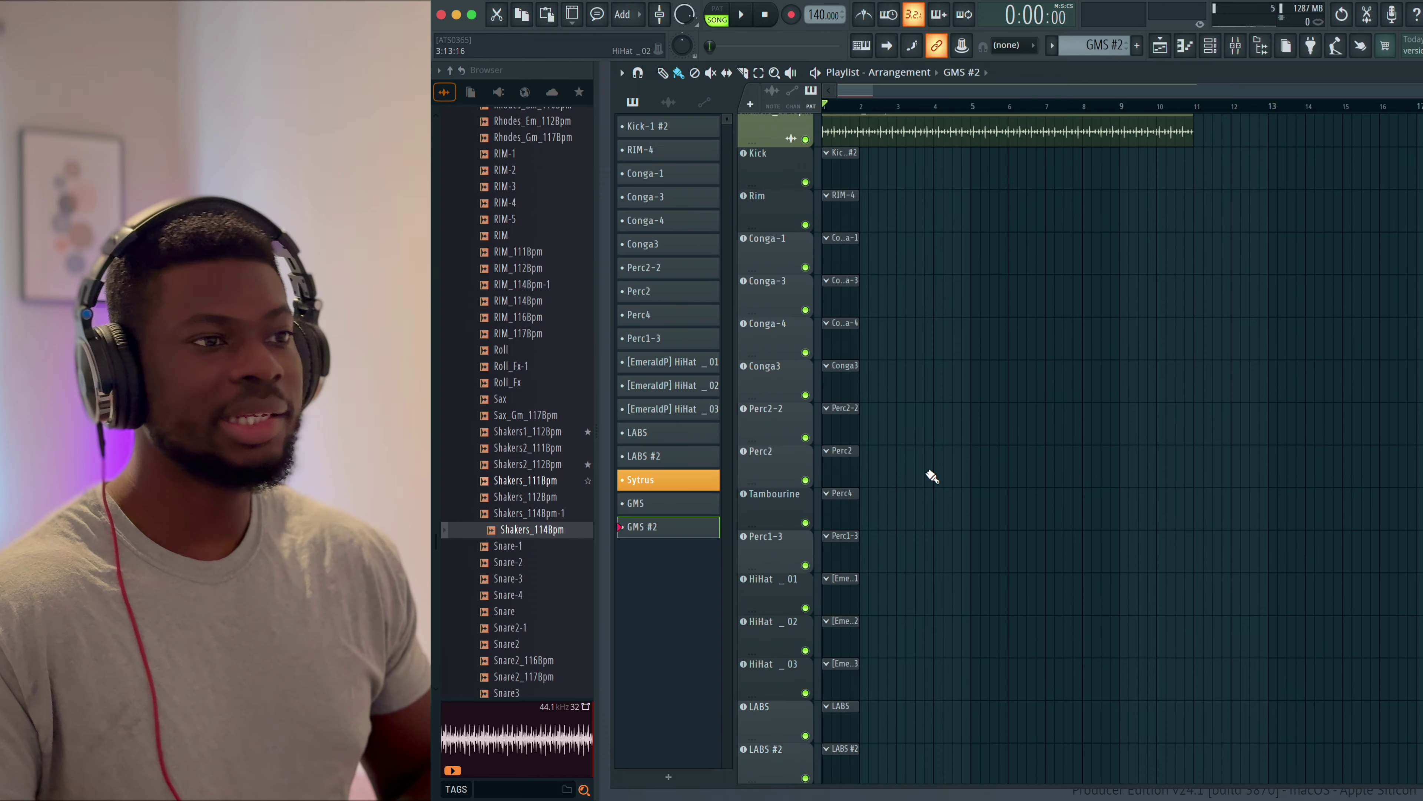
# - Show the mixer and channel rack, and group the channels Kick through HiHat _ 03 as "Drums"
pyautogui.scroll(1, 932, 476)
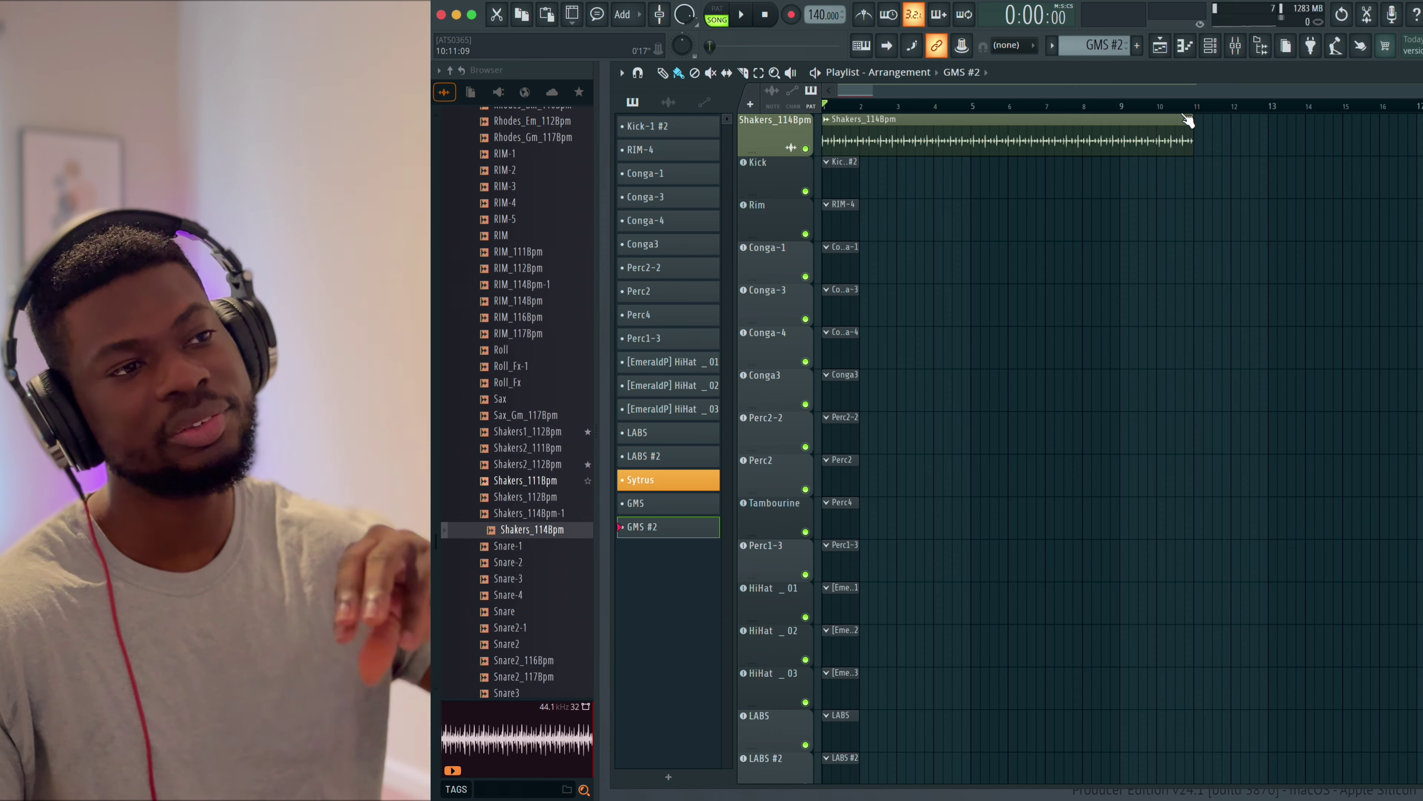
pyautogui.press('F9')
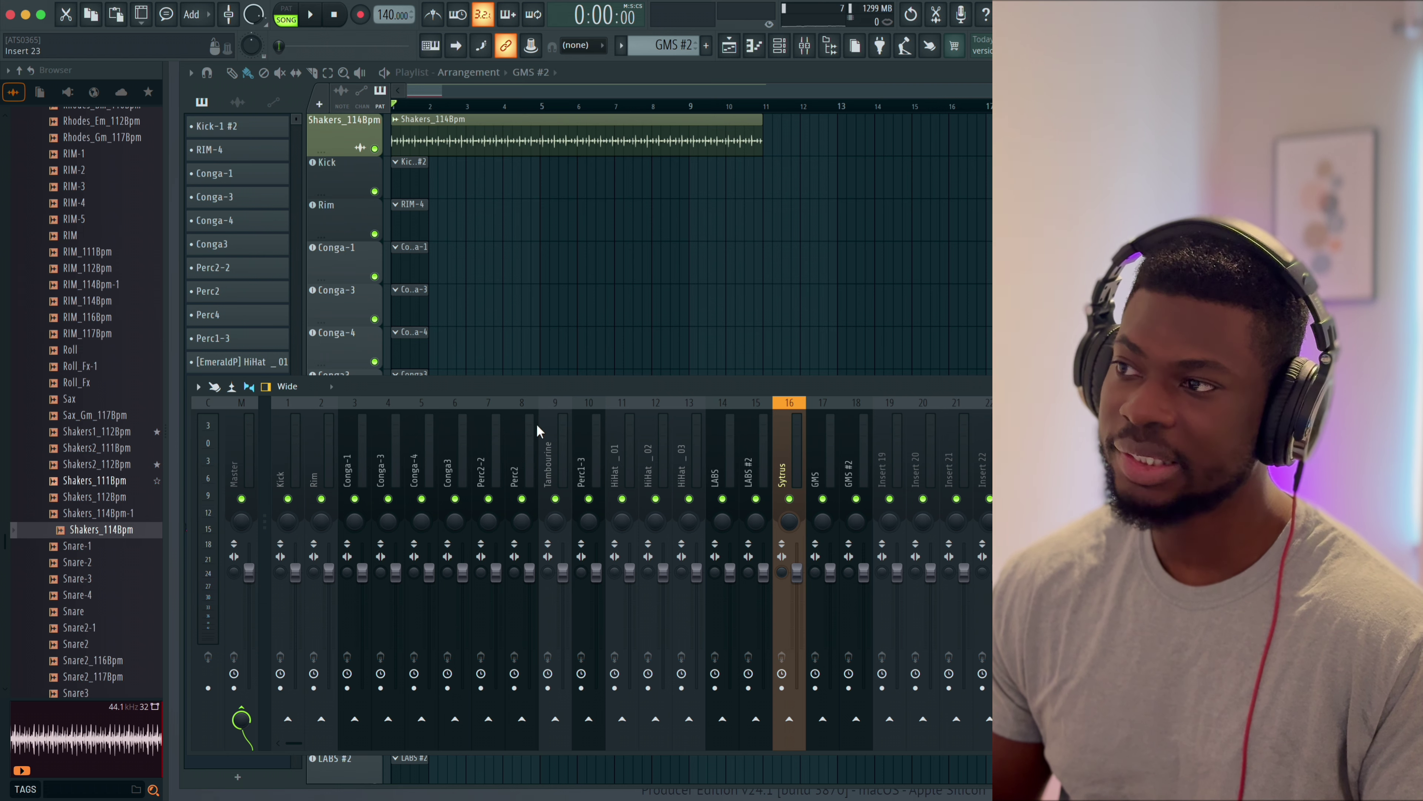
pyautogui.press('F6')
pyautogui.click(760, 114)
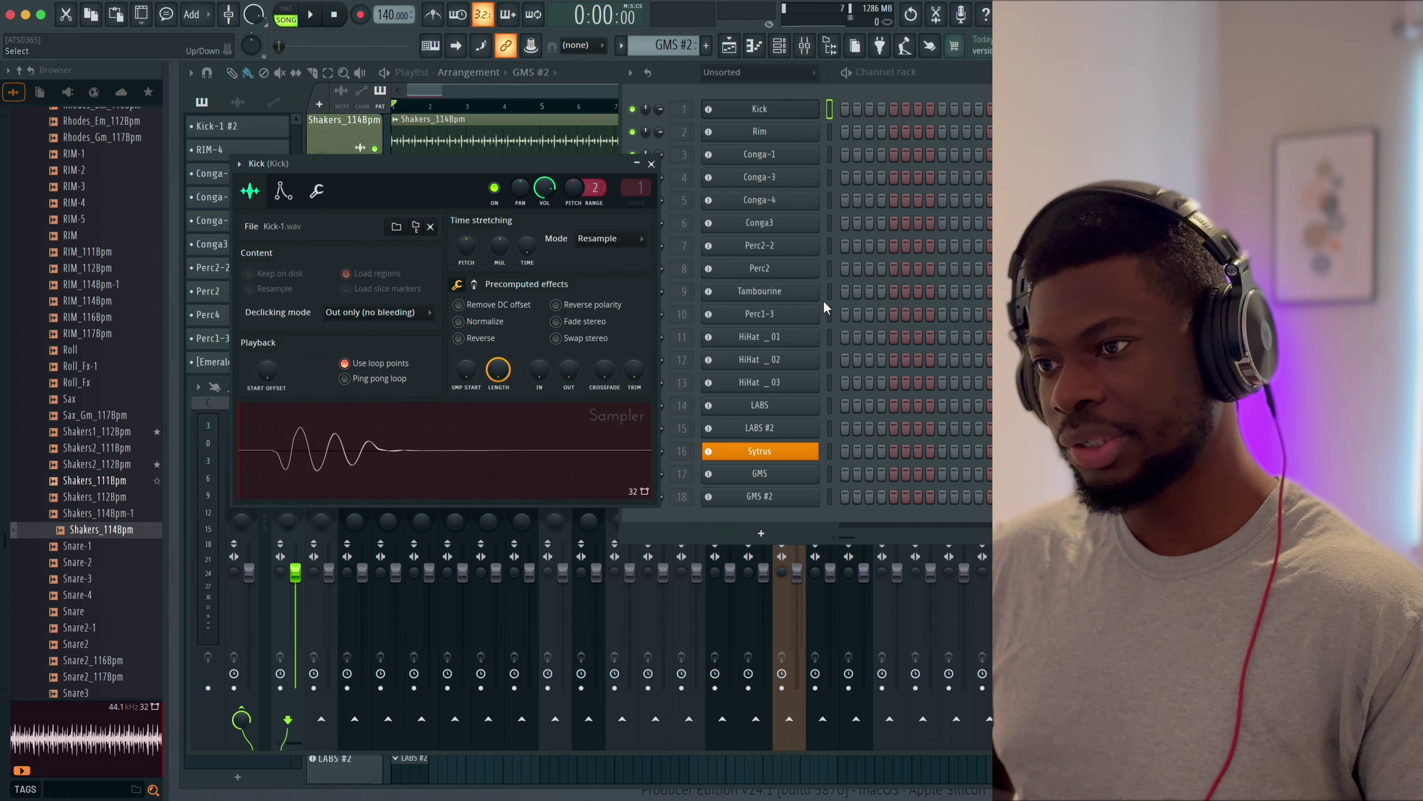
pyautogui.click(818, 224)
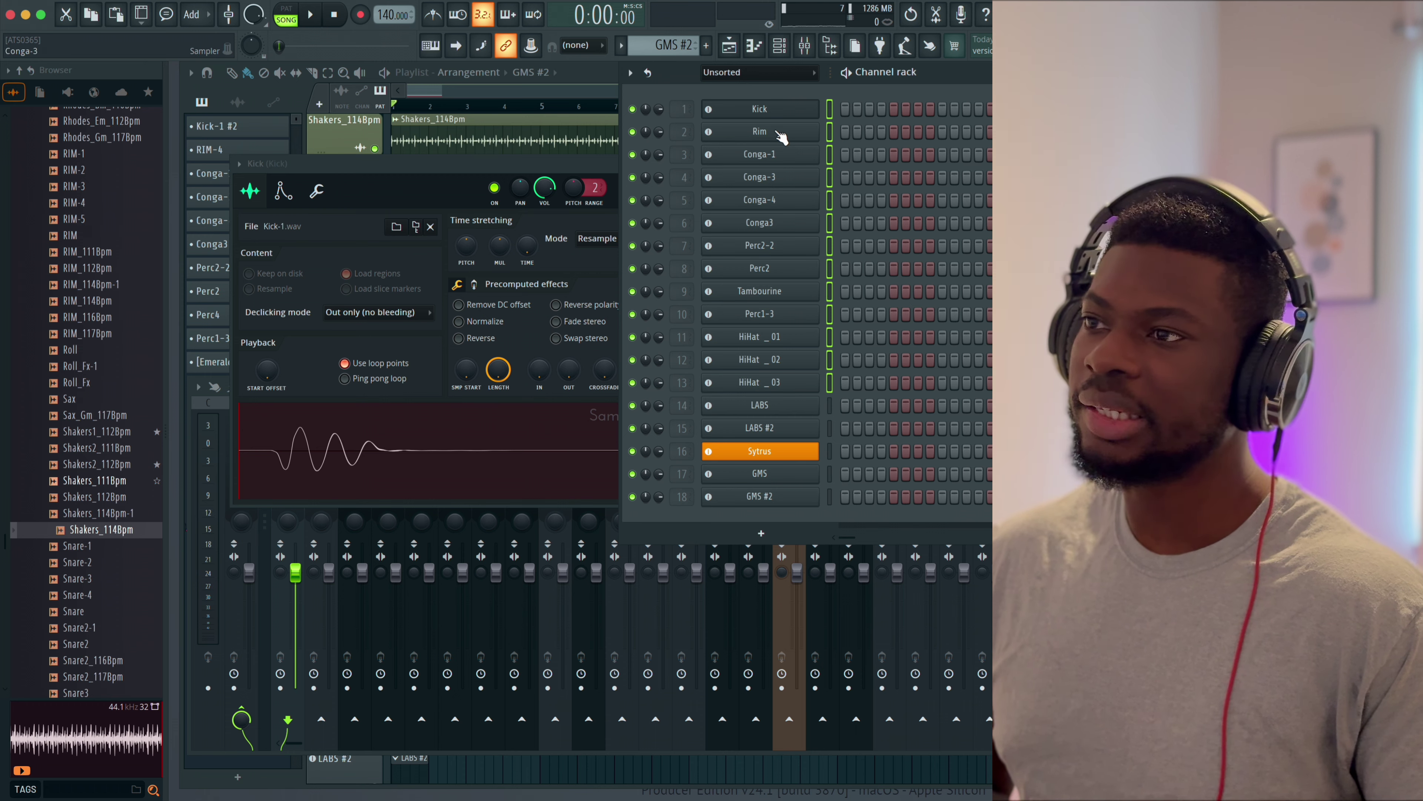
pyautogui.click(630, 71)
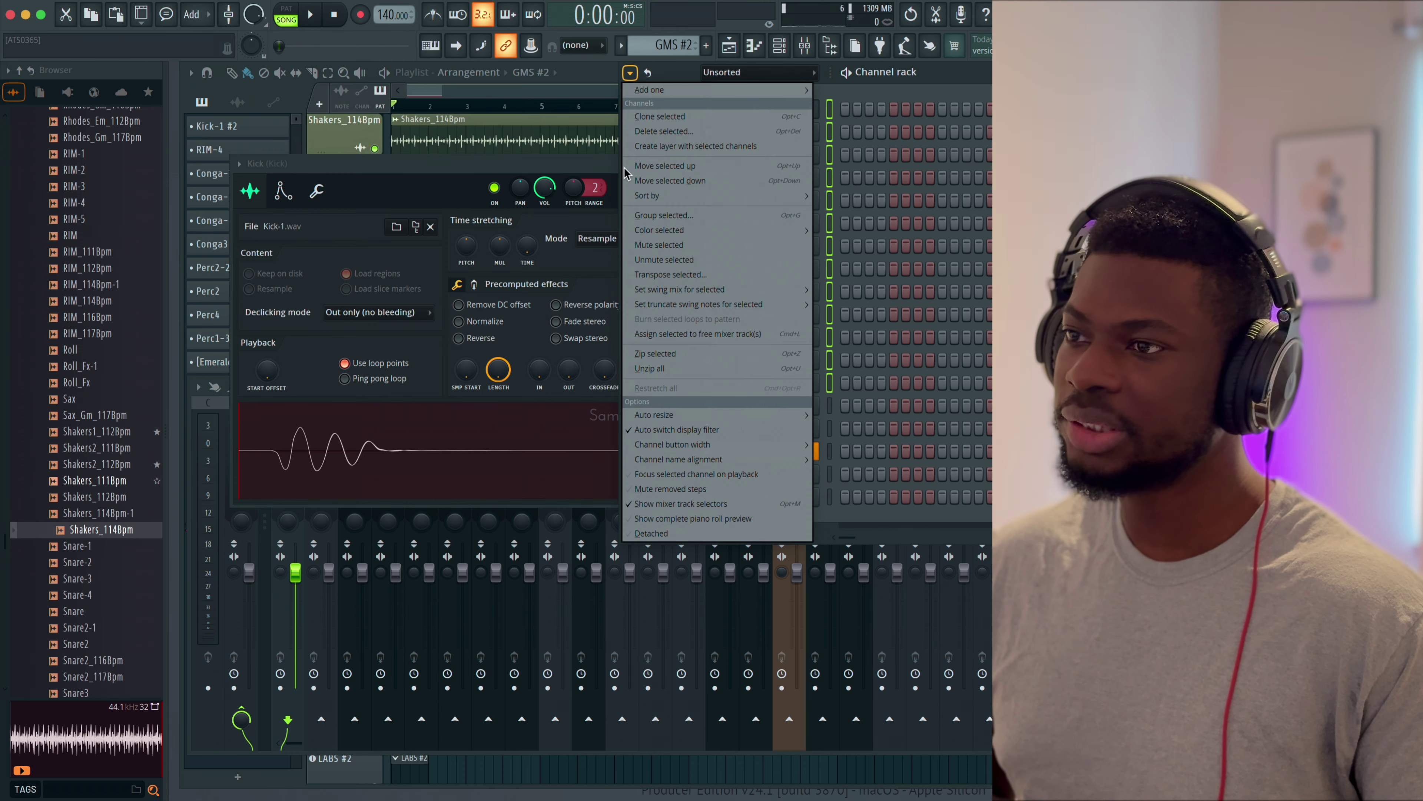
pyautogui.click(664, 216)
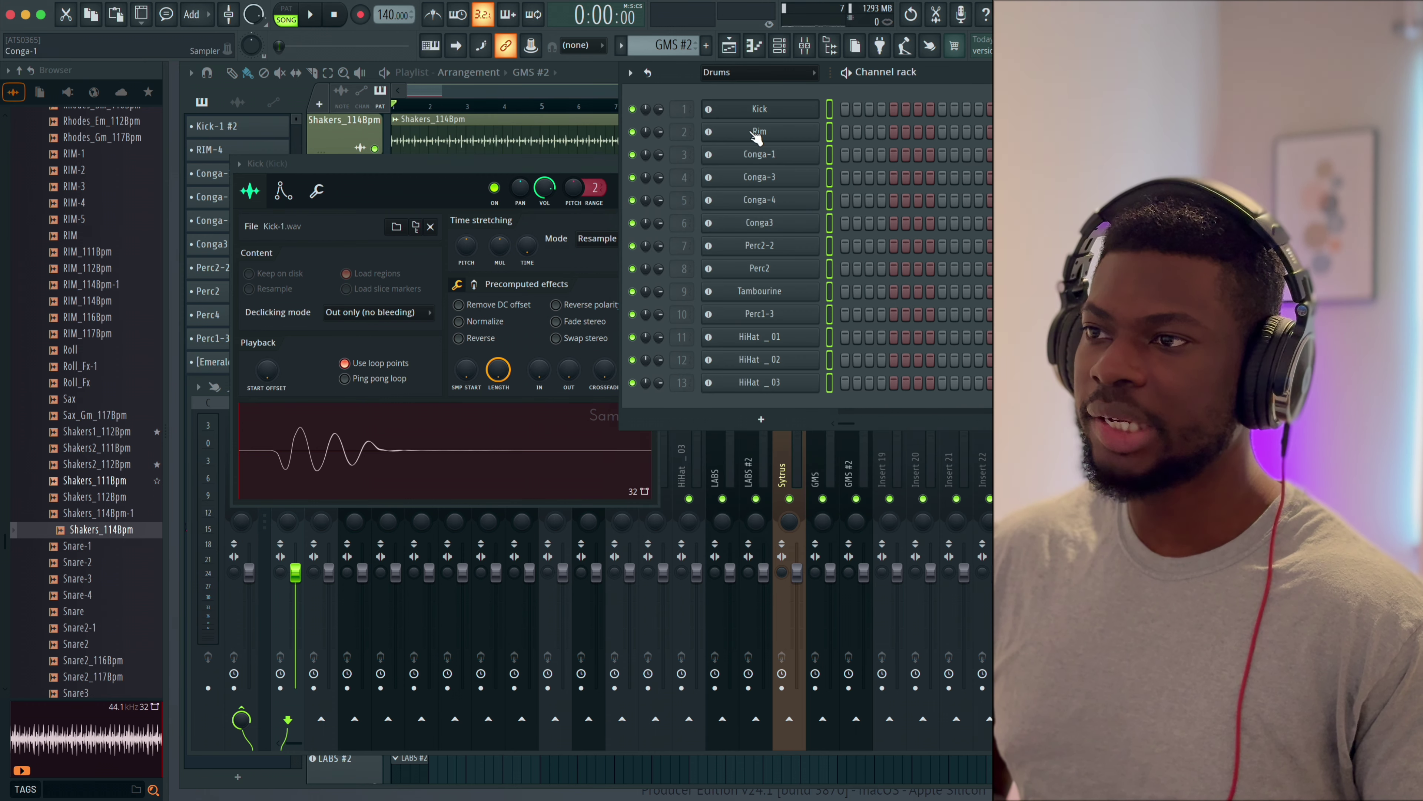
# - Filter the channel rack to Unsorted and group LABS, LABS #2, Sytrus, GMS and GMS #2 as "Keys"
pyautogui.click(782, 81)
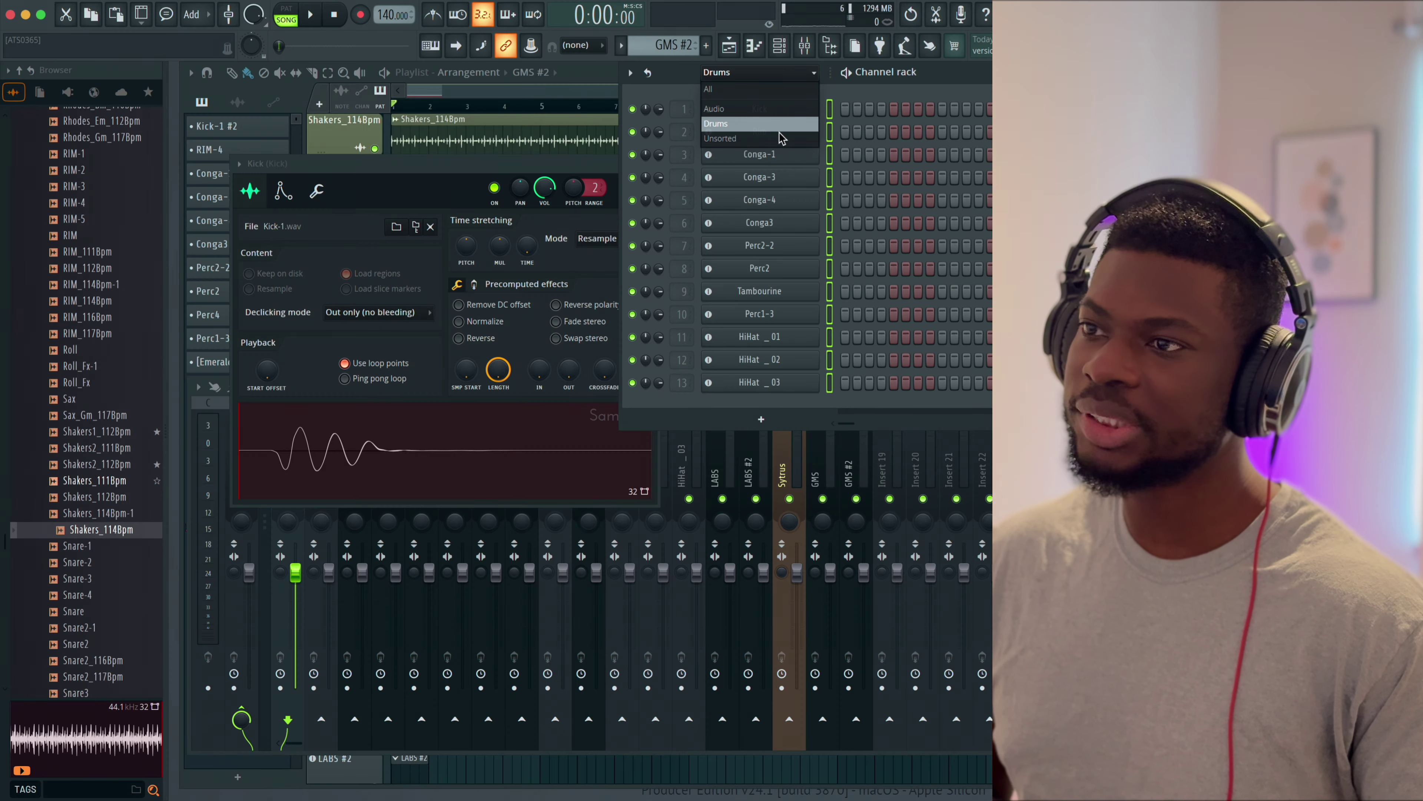
pyautogui.click(782, 138)
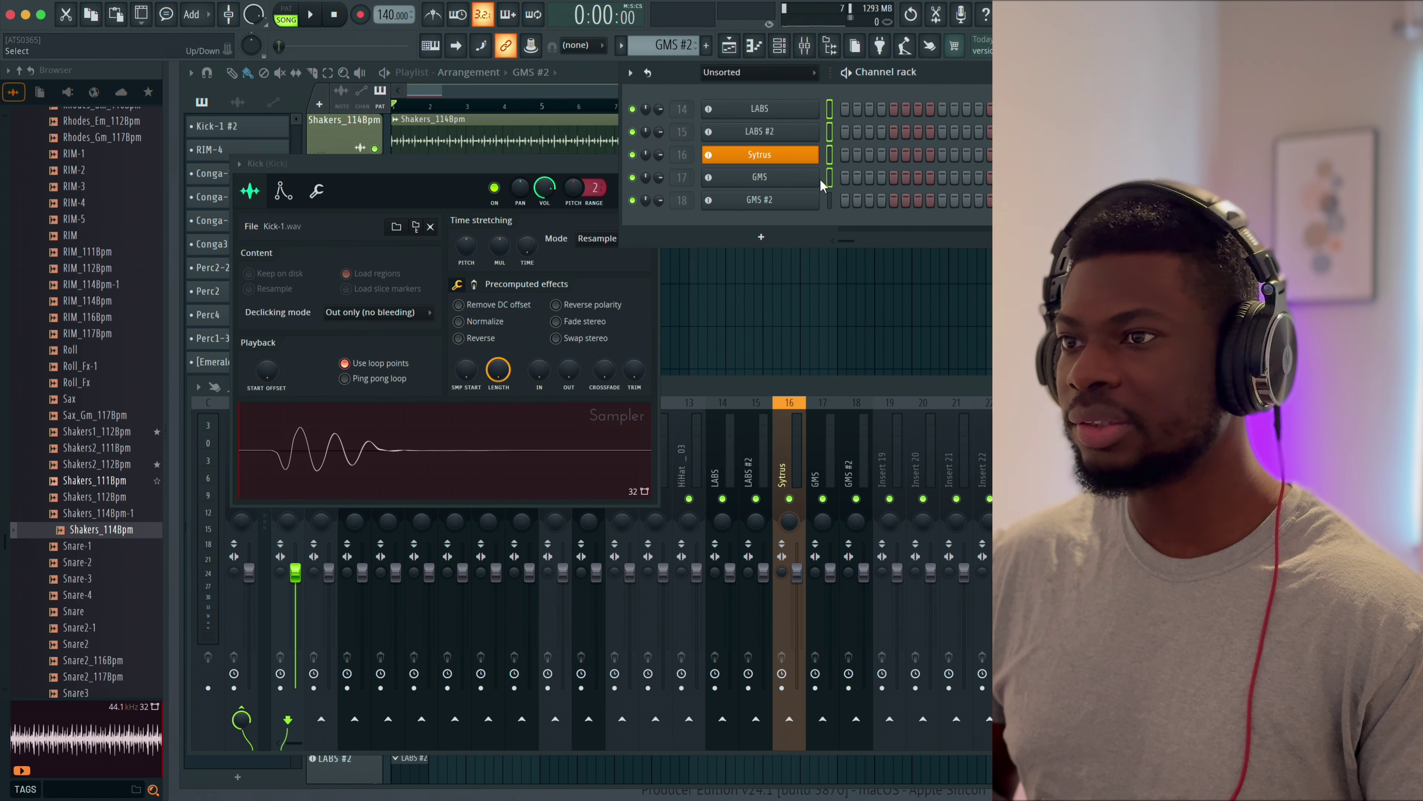
pyautogui.moveTo(822, 185); pyautogui.dragTo(827, 205)
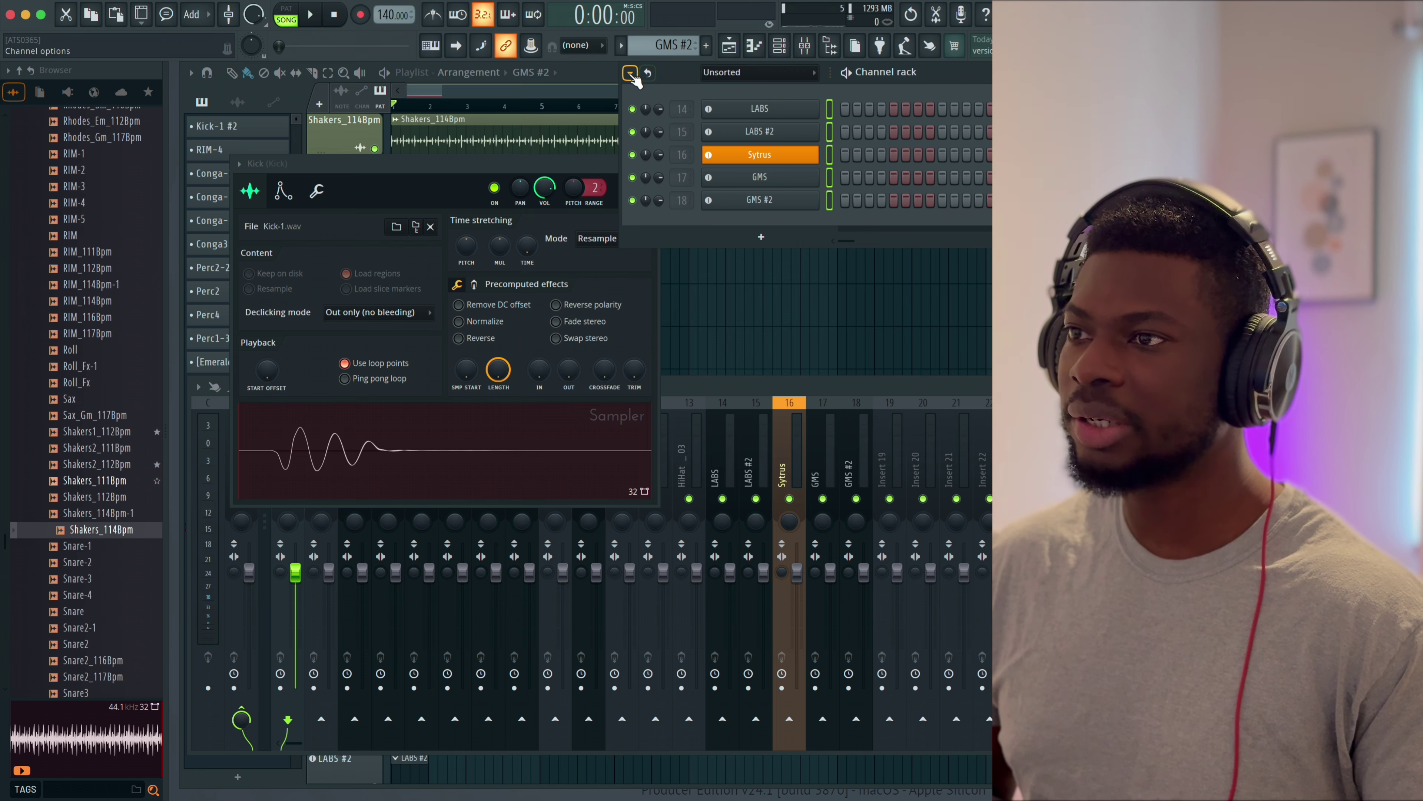
pyautogui.click(631, 74)
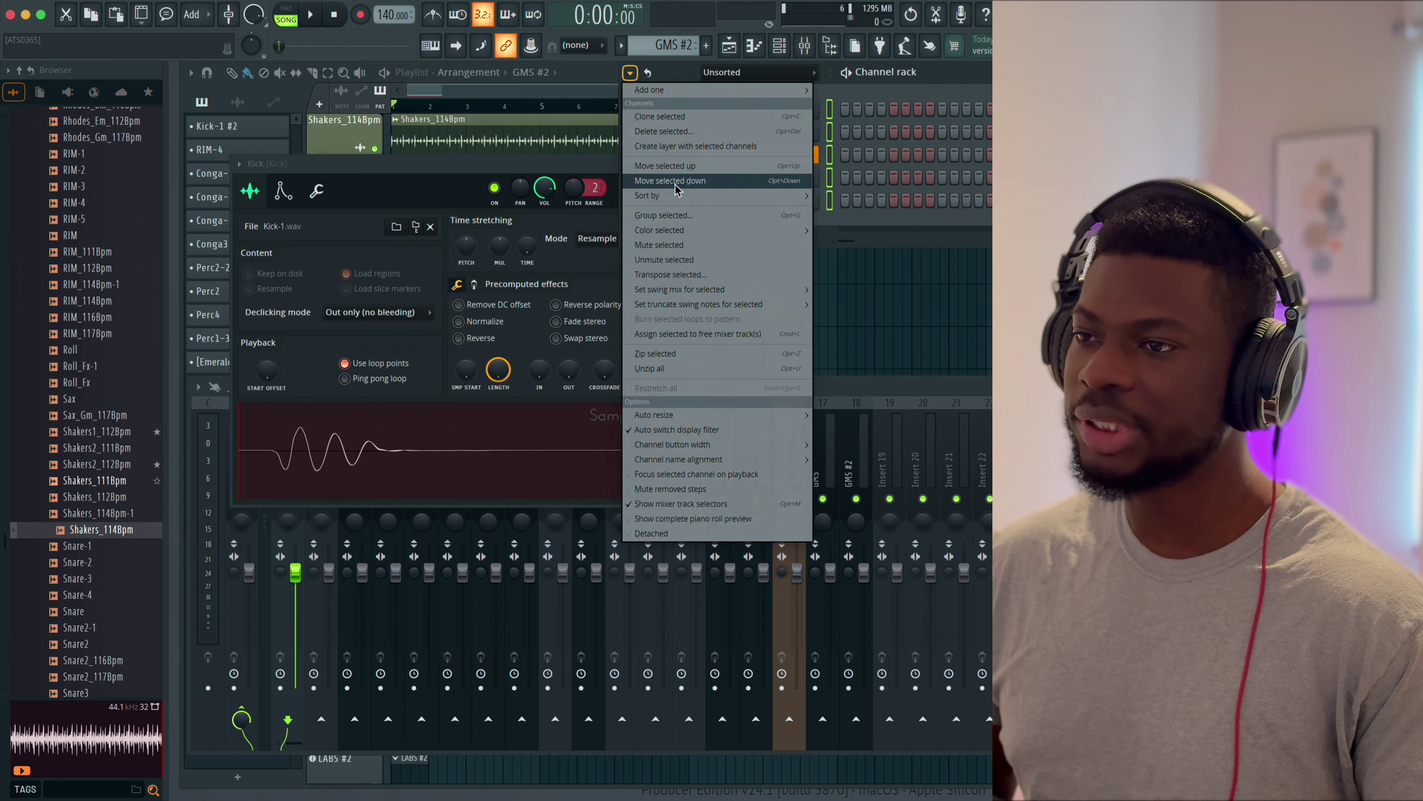
pyautogui.click(677, 216)
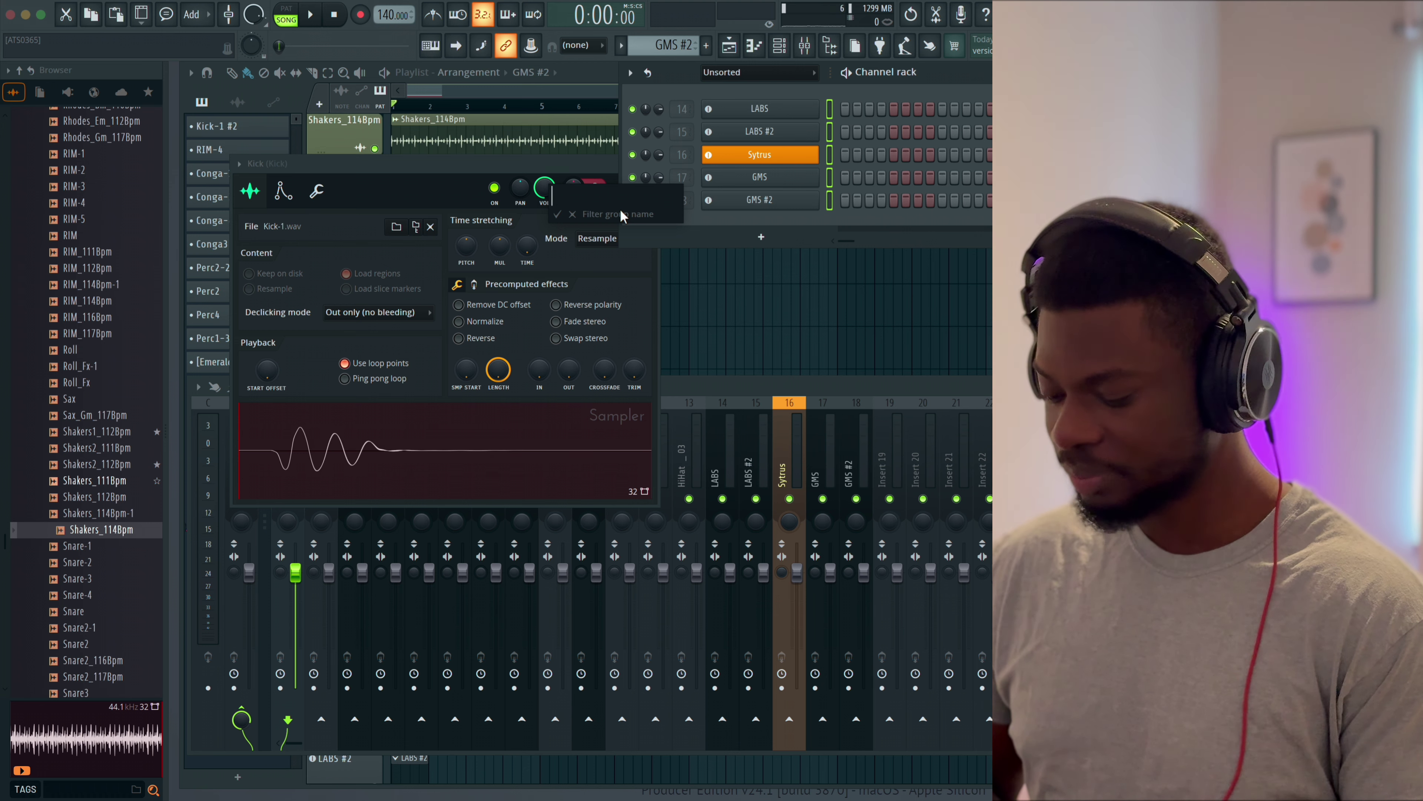
pyautogui.write('Ke')
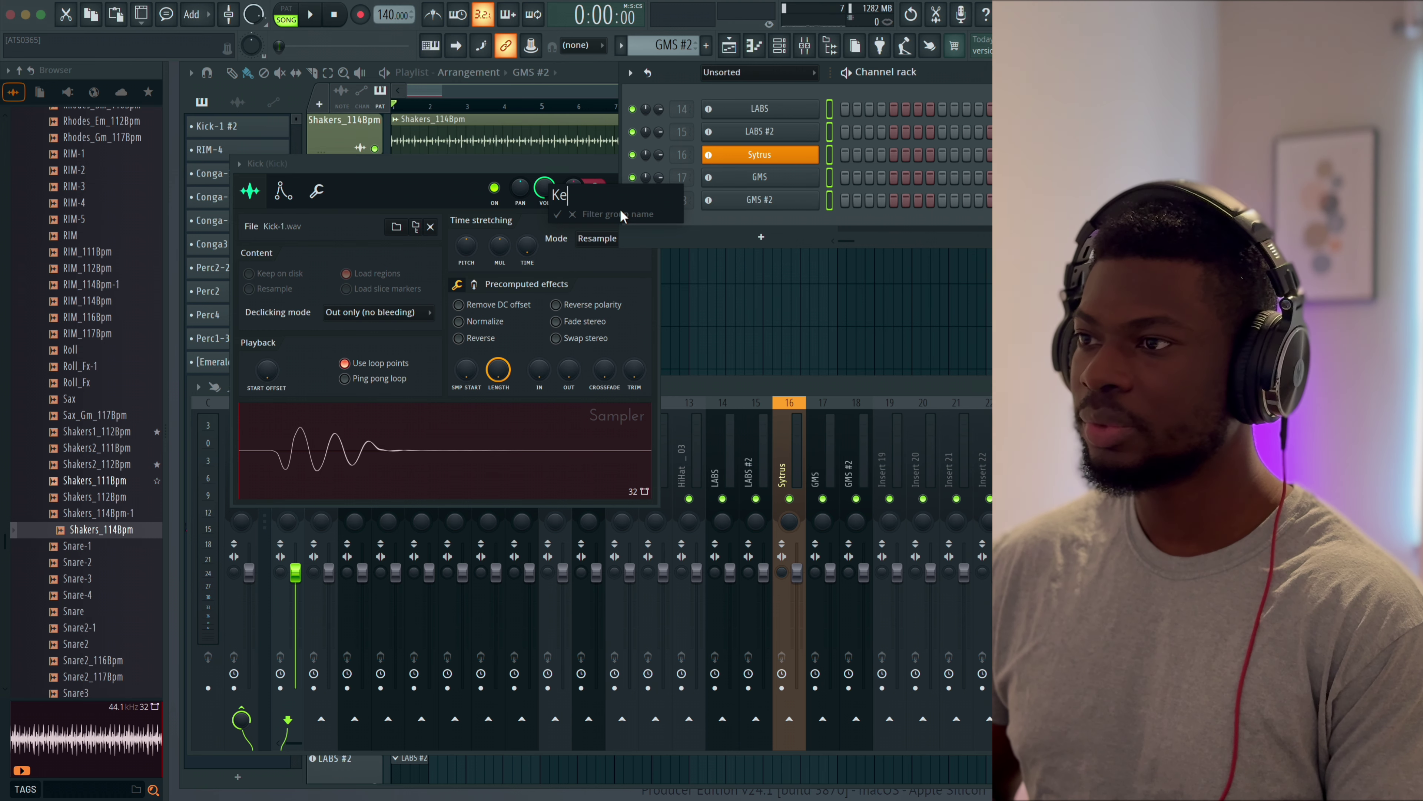
pyautogui.write('y')
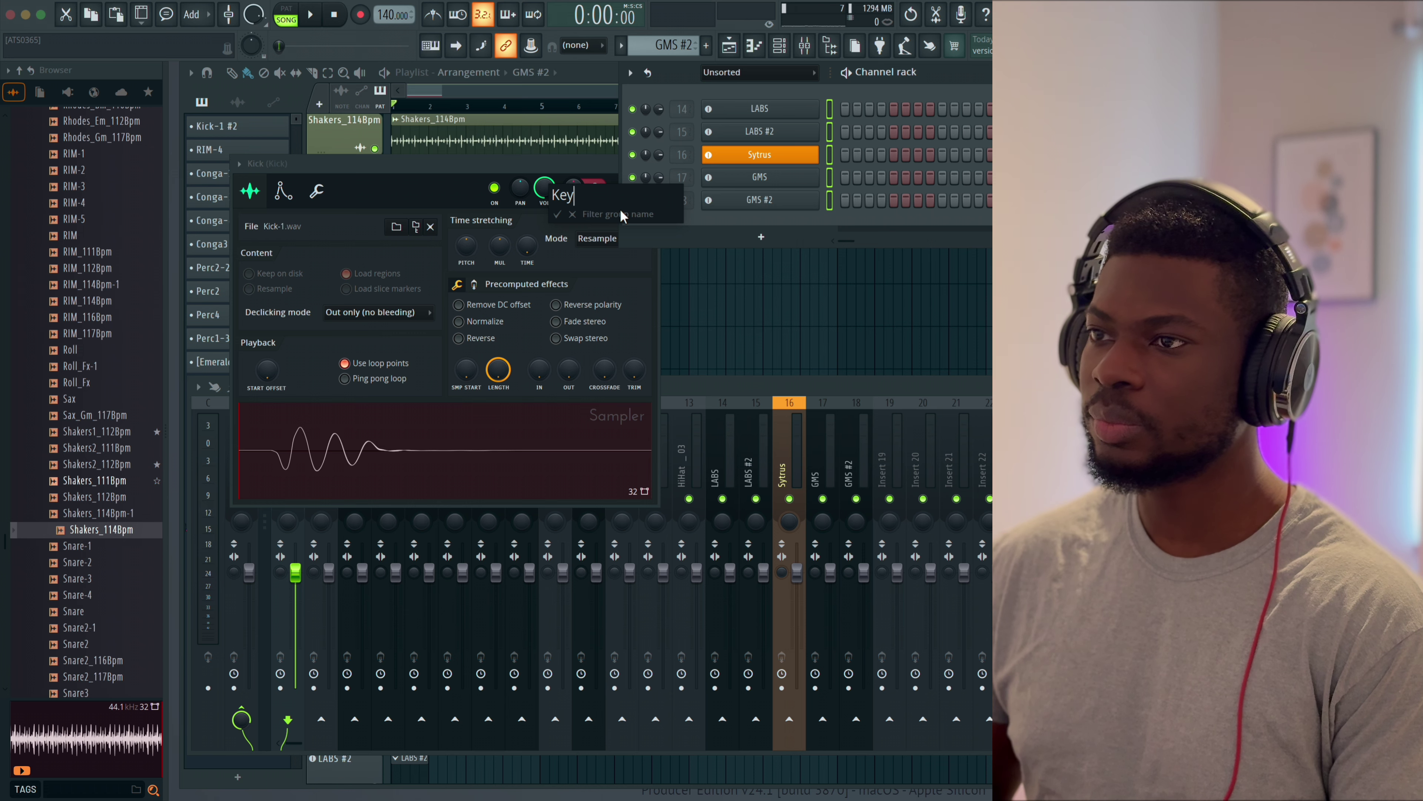
pyautogui.write('s')
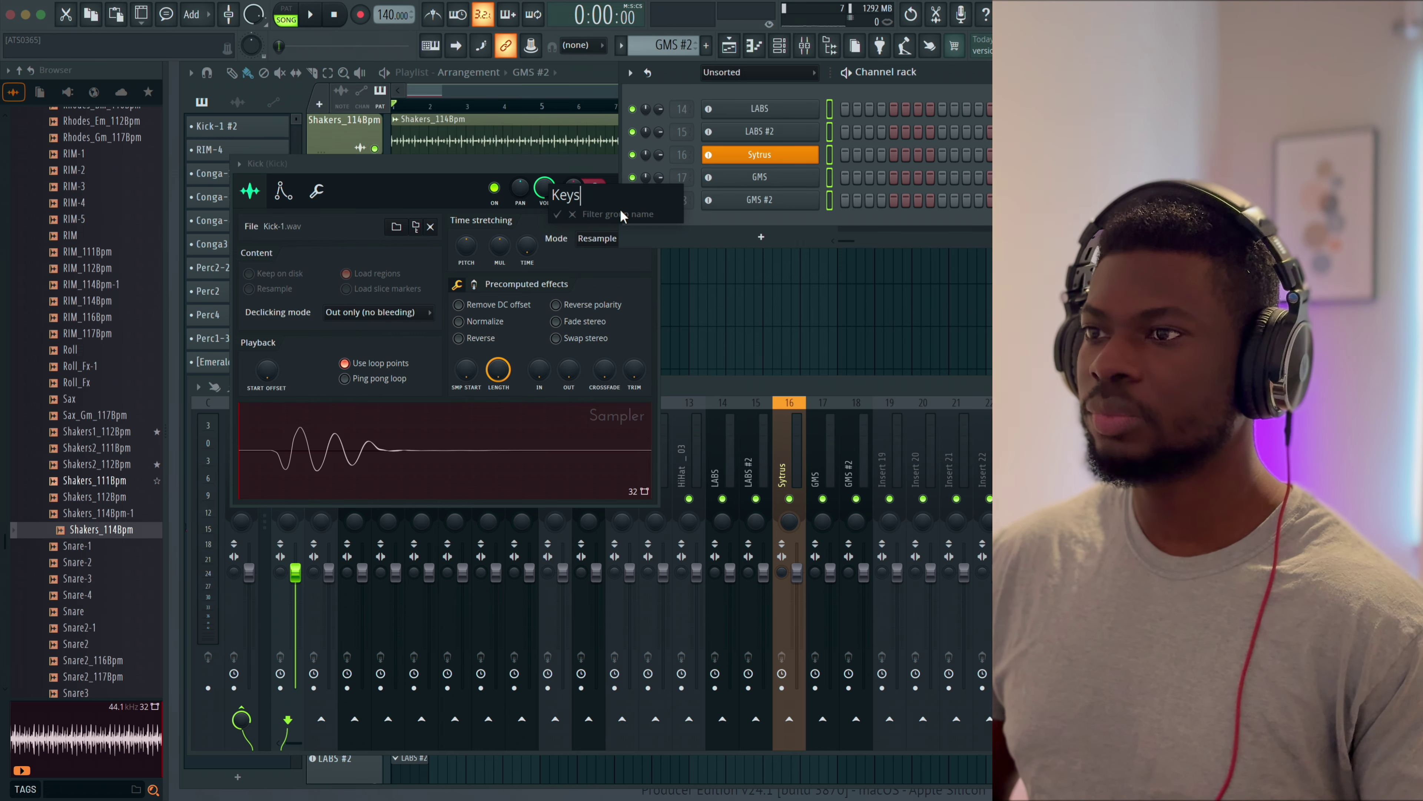
pyautogui.press('Return')
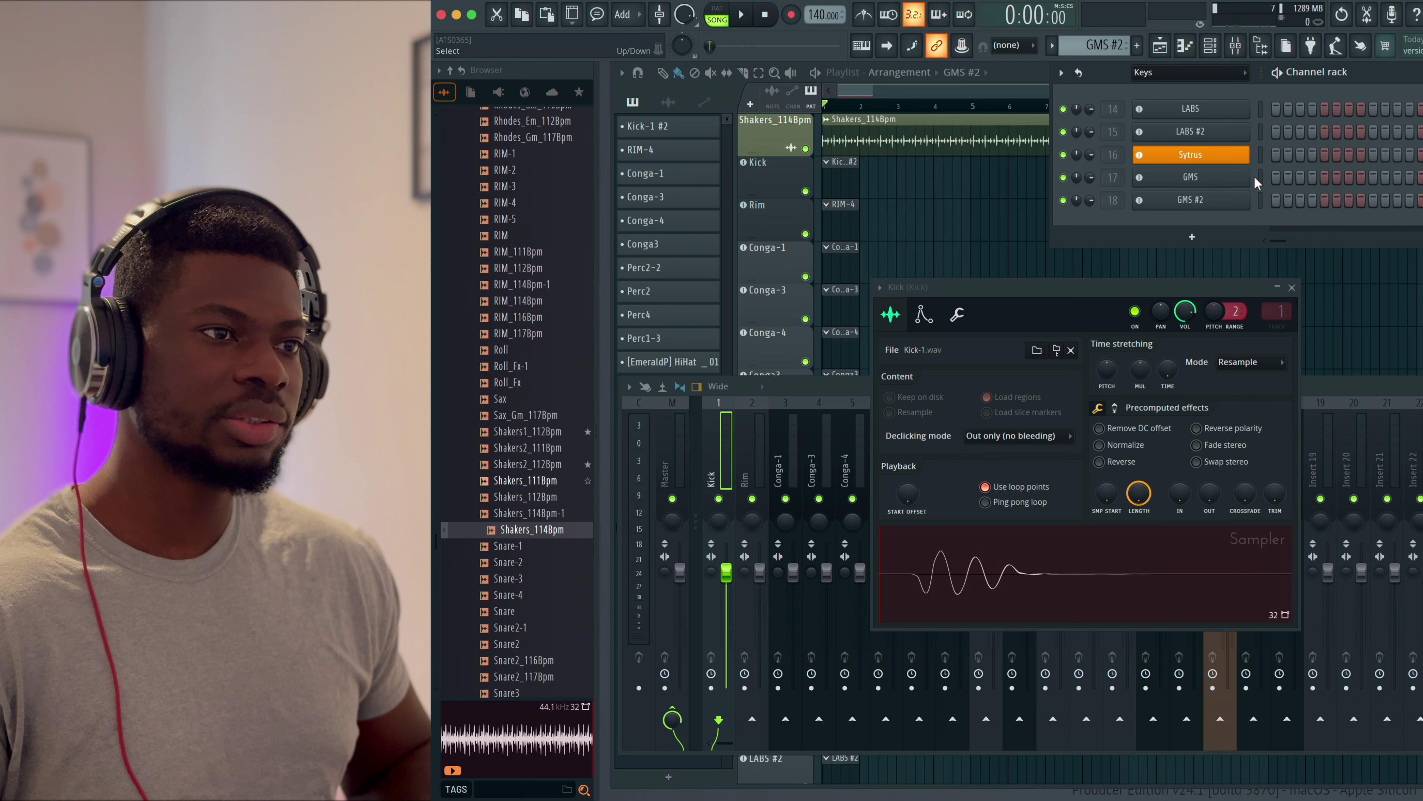
# - Color all five channels of the Keys group Steel Blue (#35759F)
pyautogui.moveTo(1260, 109); pyautogui.dragTo(1261, 203)
pyautogui.click(1067, 79)
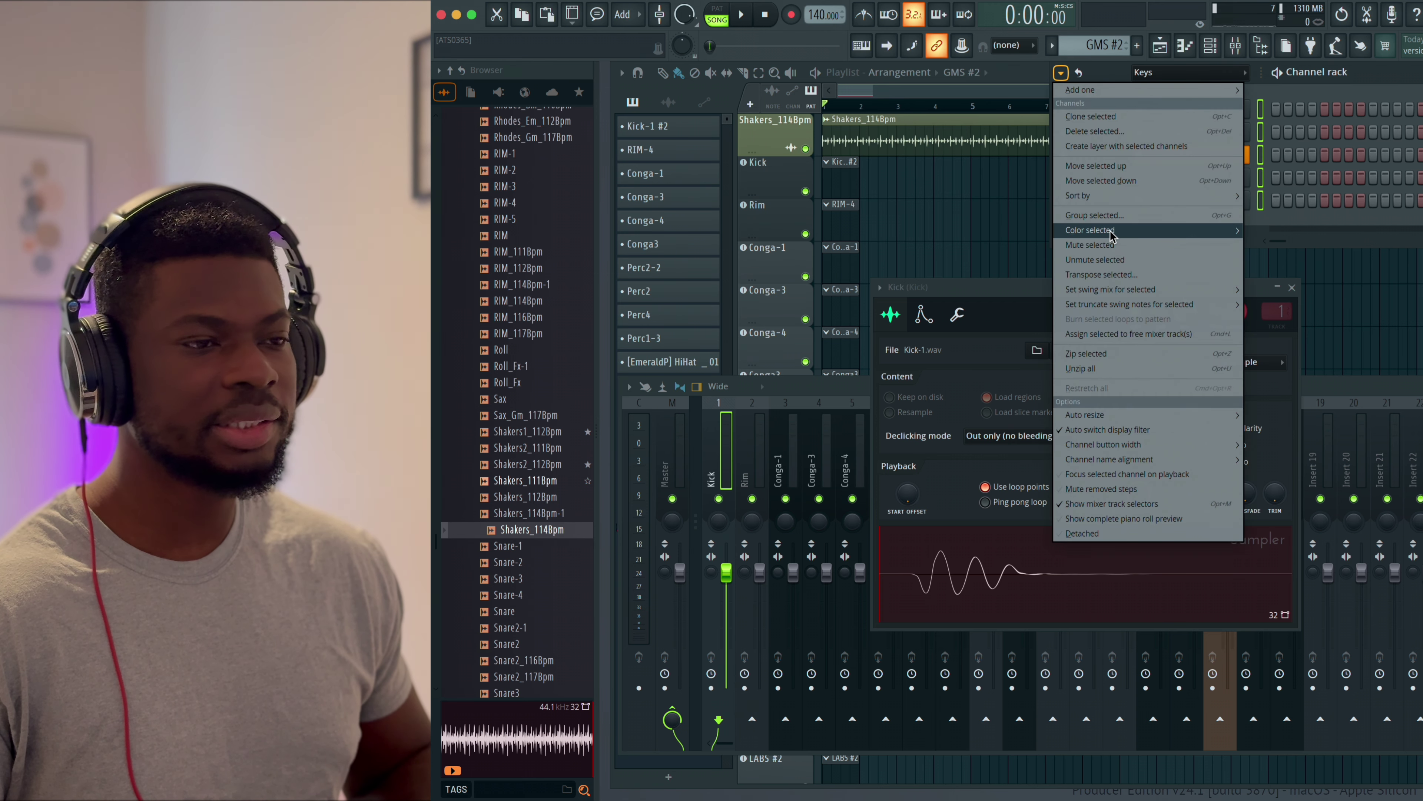
pyautogui.moveTo(1099, 229)
pyautogui.click(1289, 246)
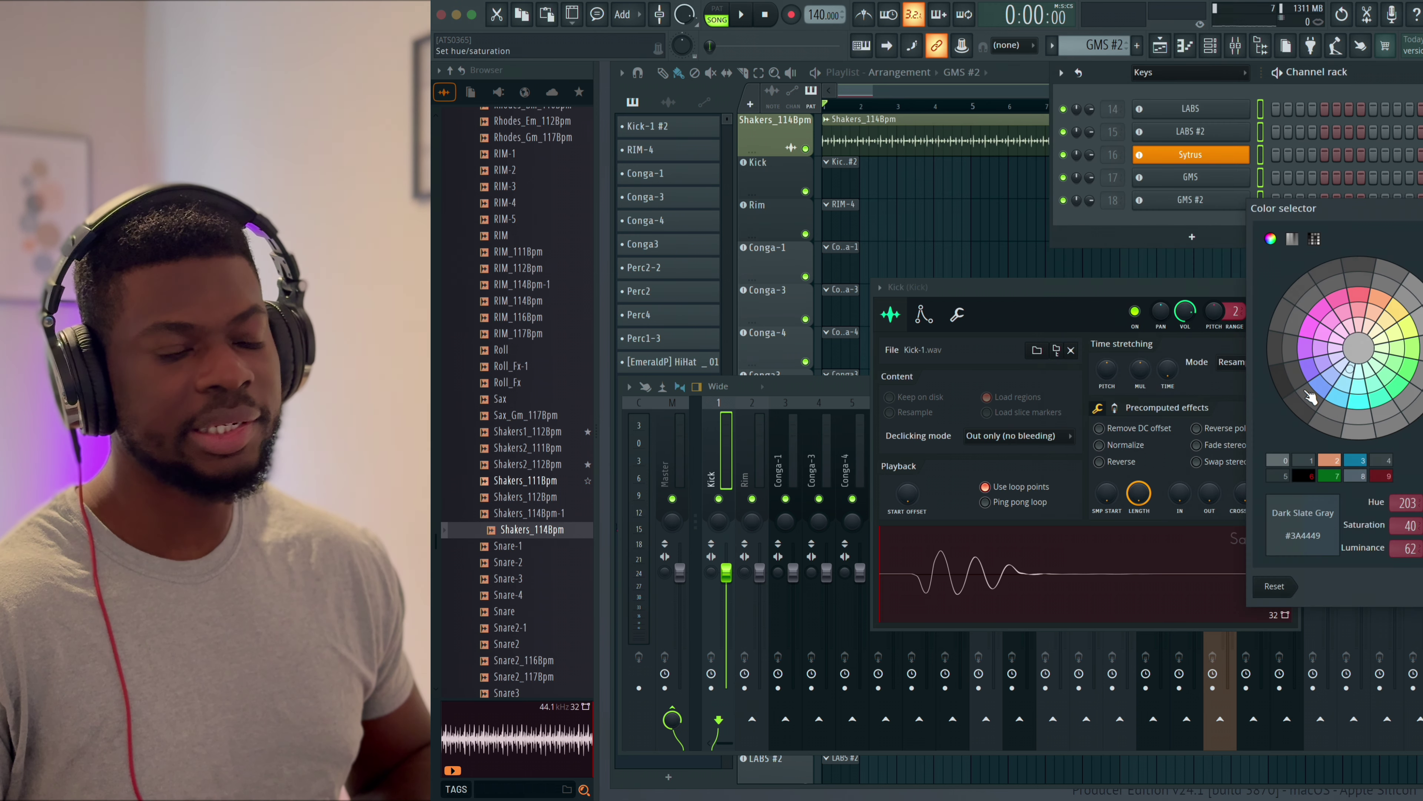
pyautogui.click(1357, 460)
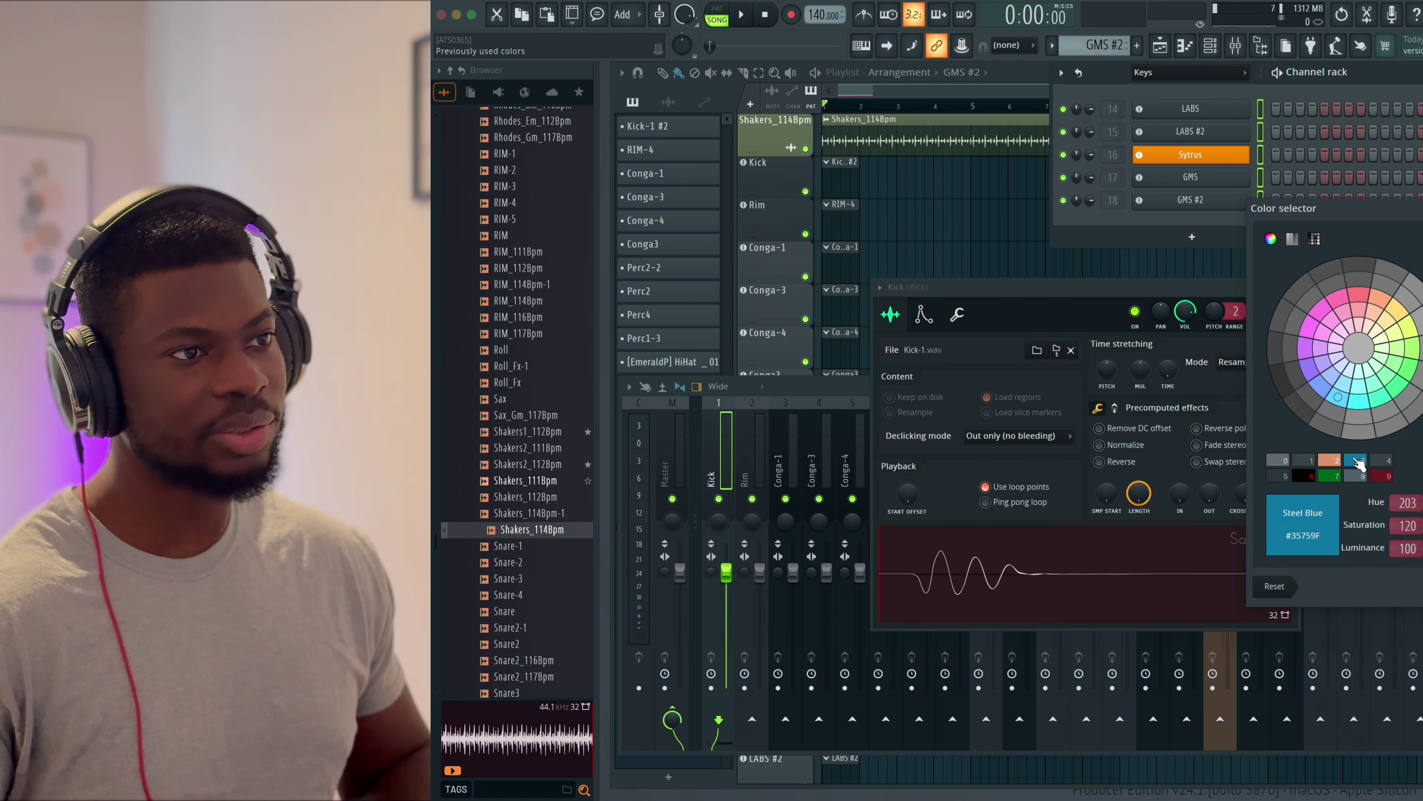
pyautogui.click(1359, 461)
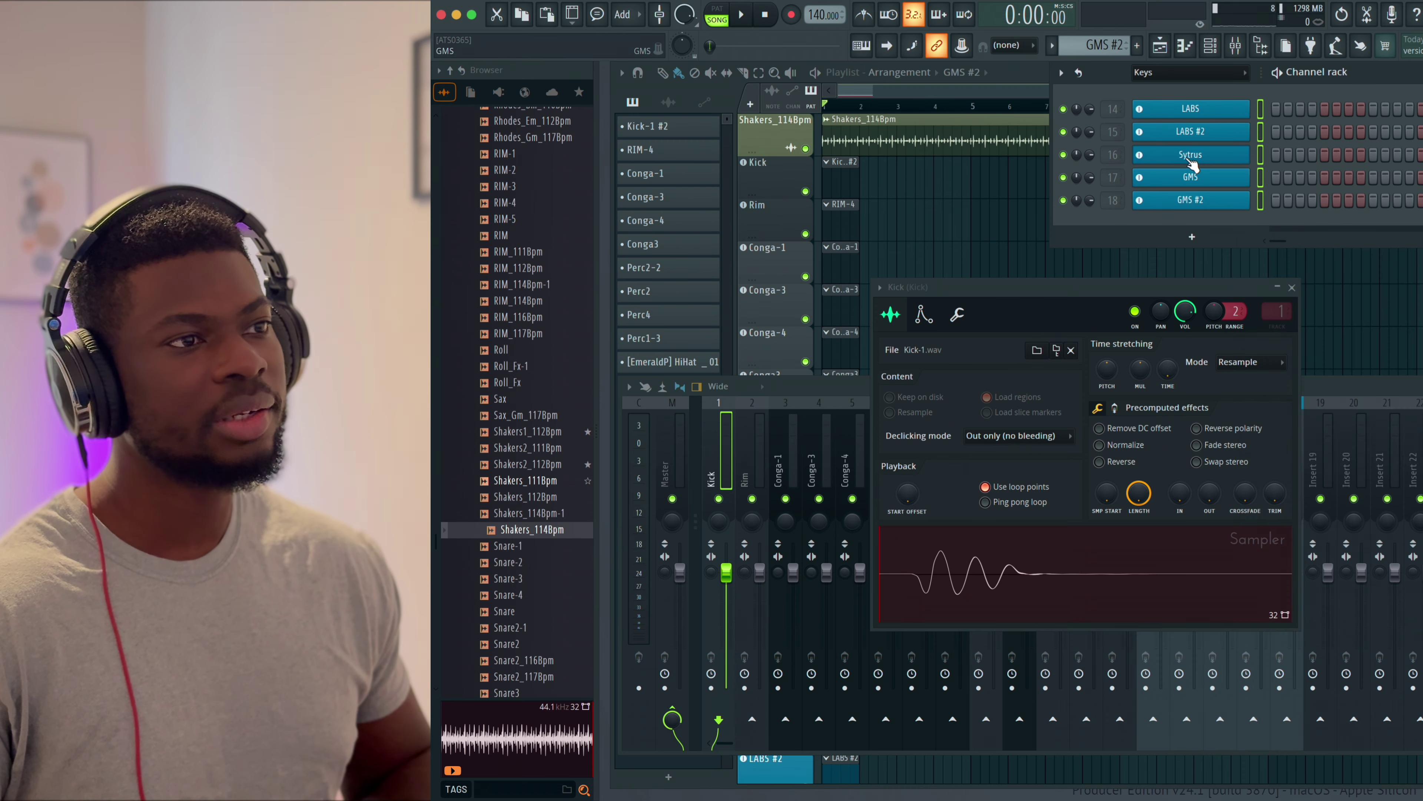
# - Switch the channel rack to the Drums group and color all its channels with the previously used light orange
pyautogui.click(1169, 78)
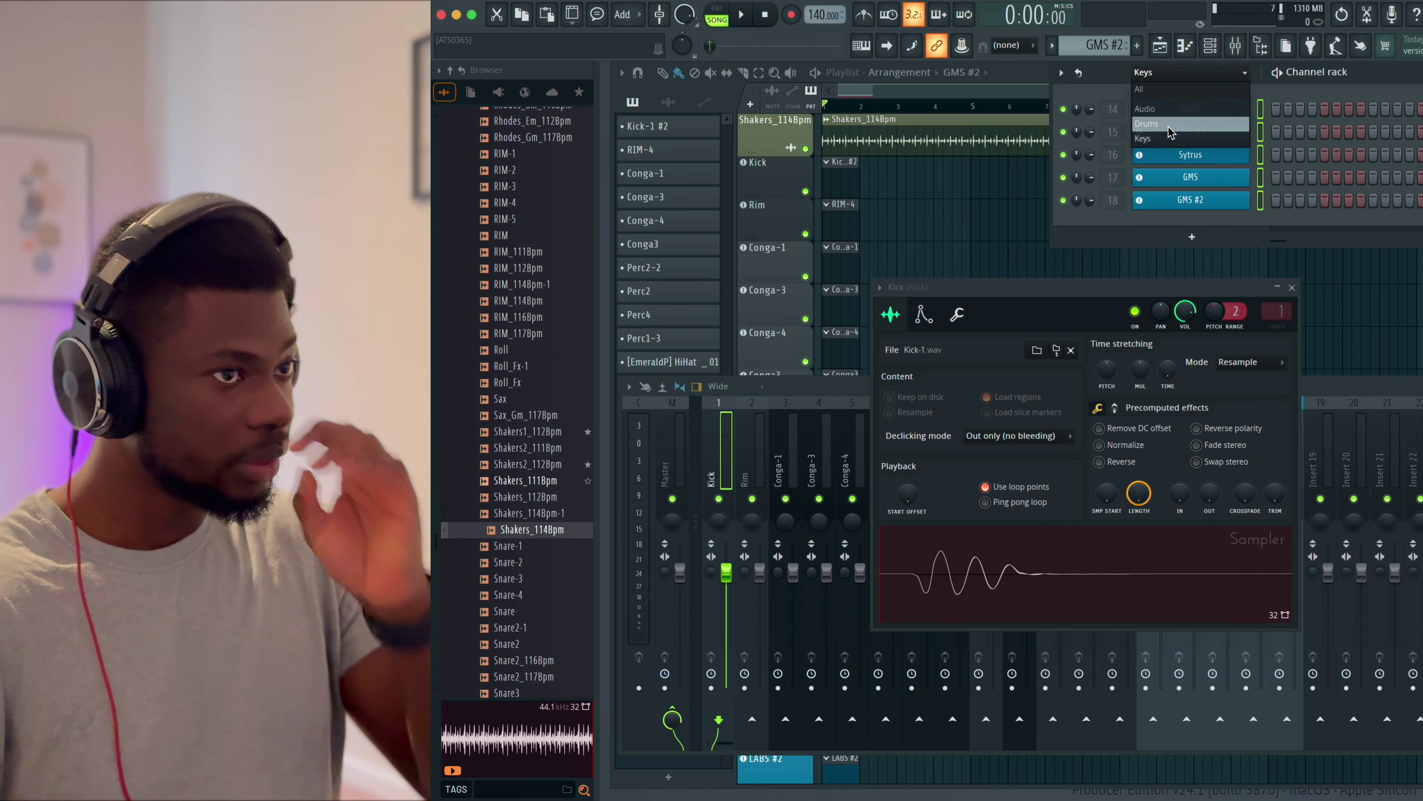
pyautogui.click(1233, 112)
pyautogui.press('super+a')
pyautogui.click(1061, 72)
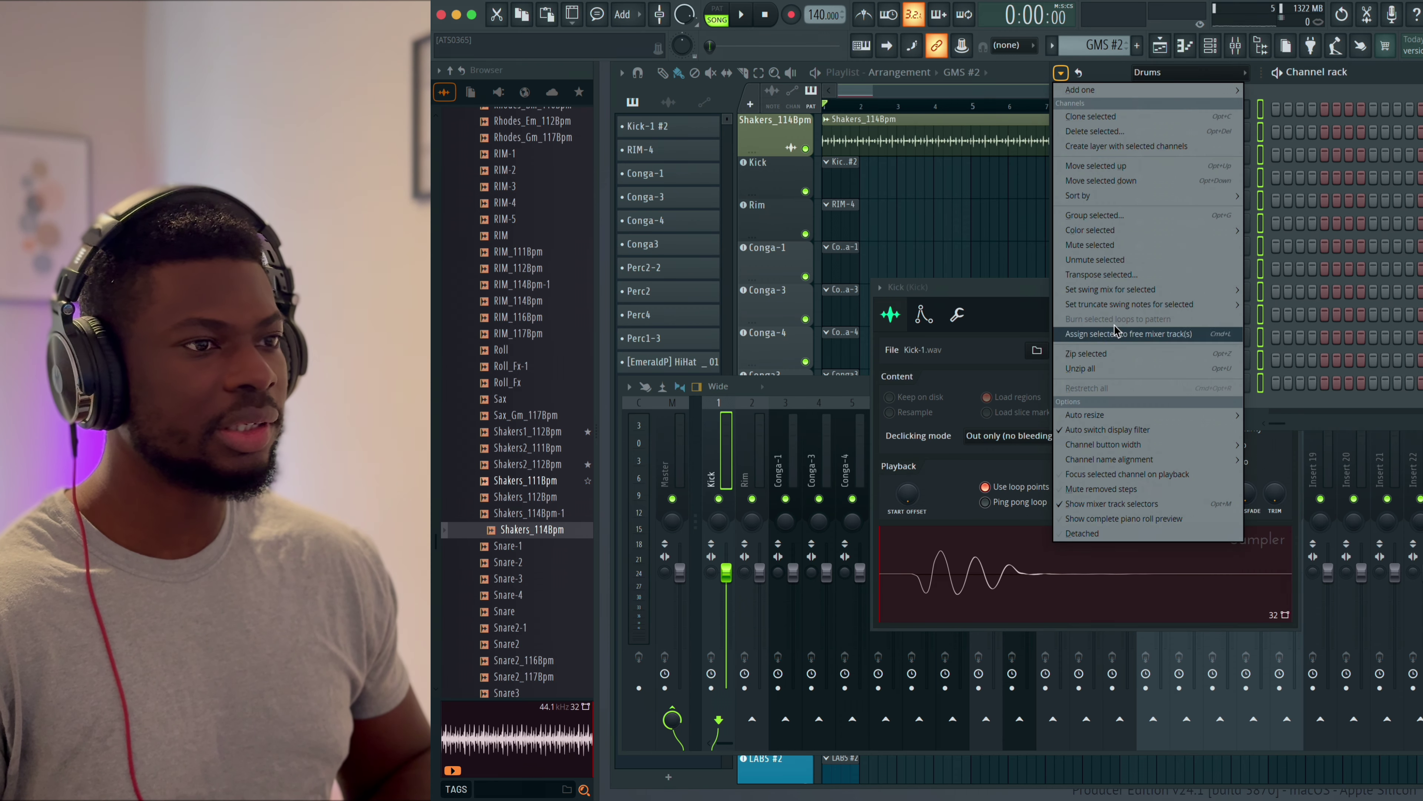
pyautogui.moveTo(1204, 229)
pyautogui.click(1300, 261)
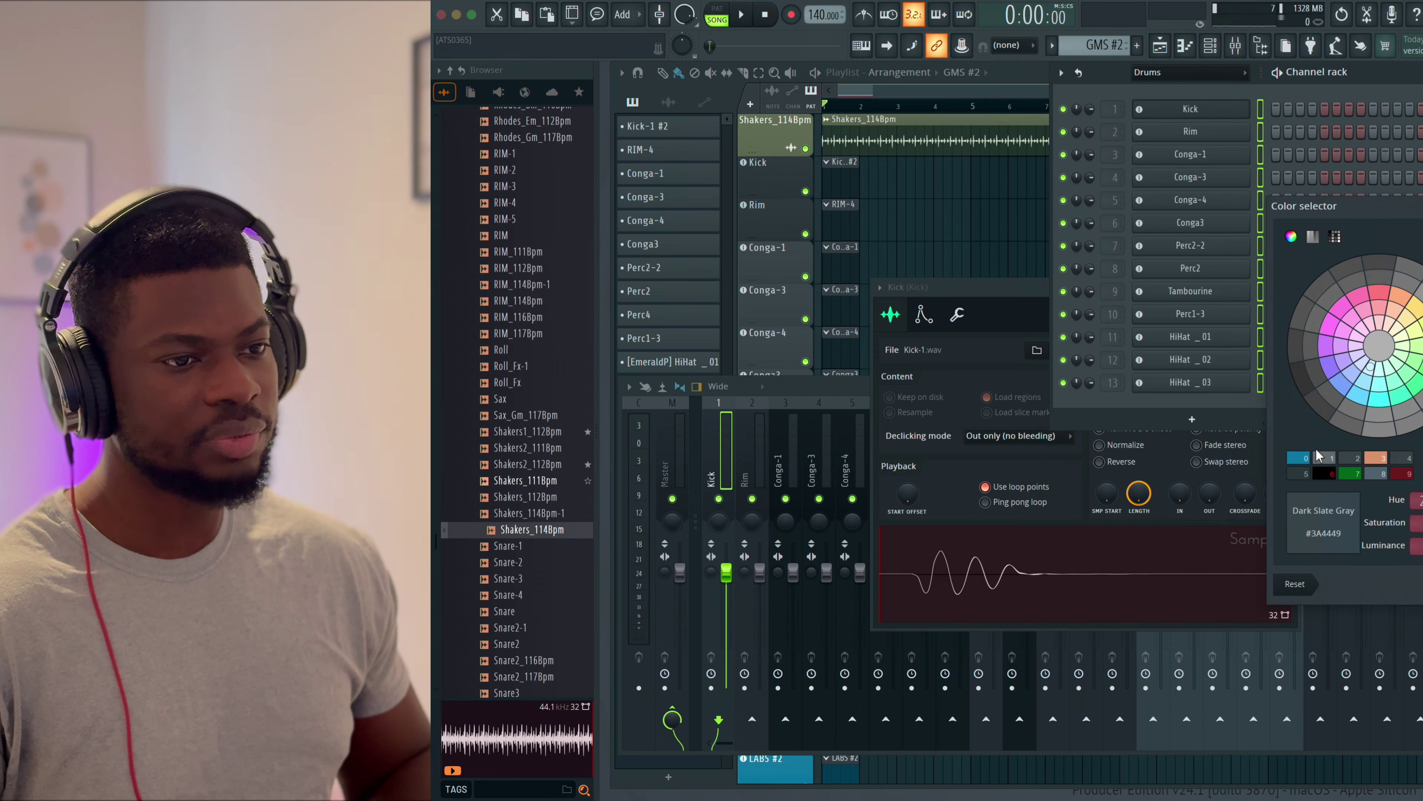
pyautogui.click(1375, 459)
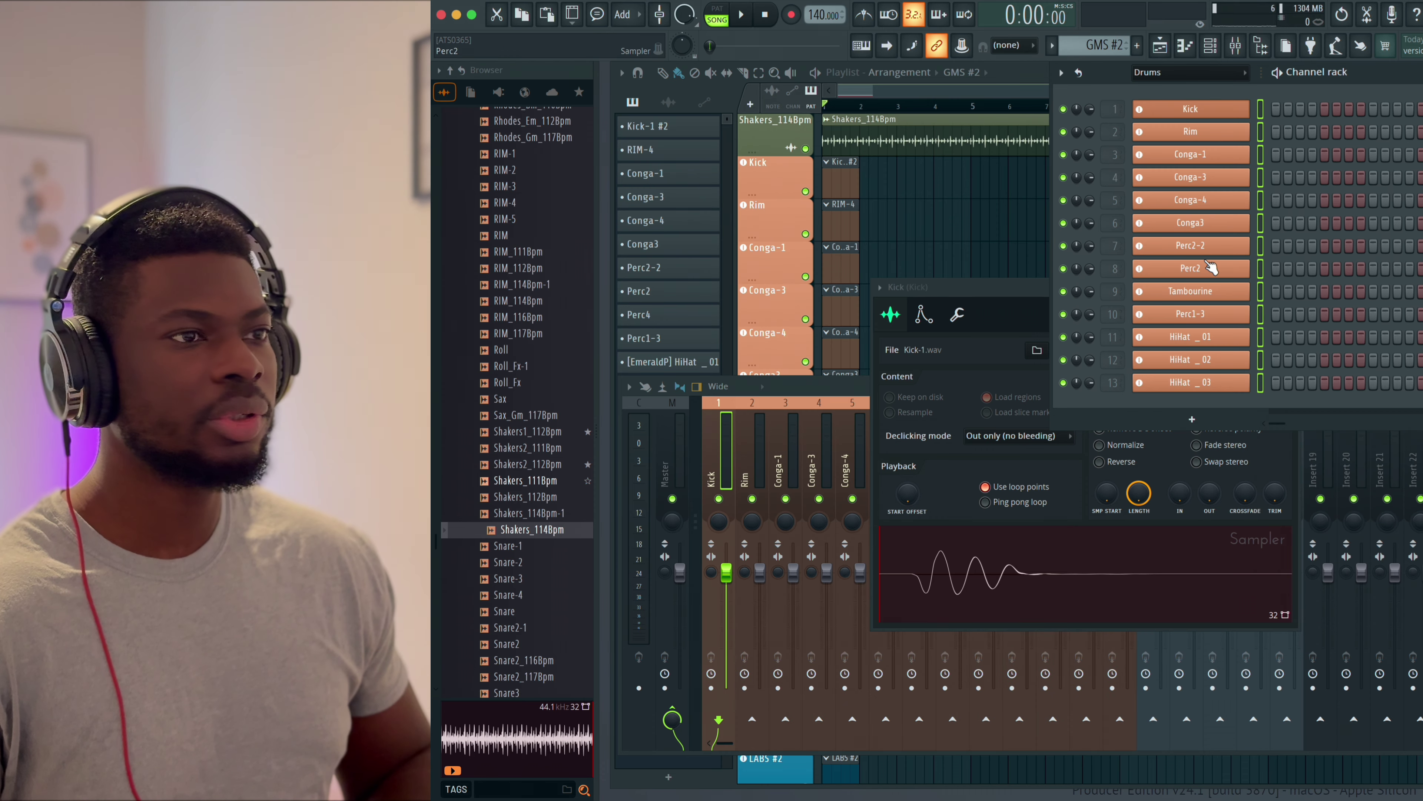
# - Switch the channel rack to the Audio group and color Shakers_114Bpm the same light orange as the drums
pyautogui.click(1208, 73)
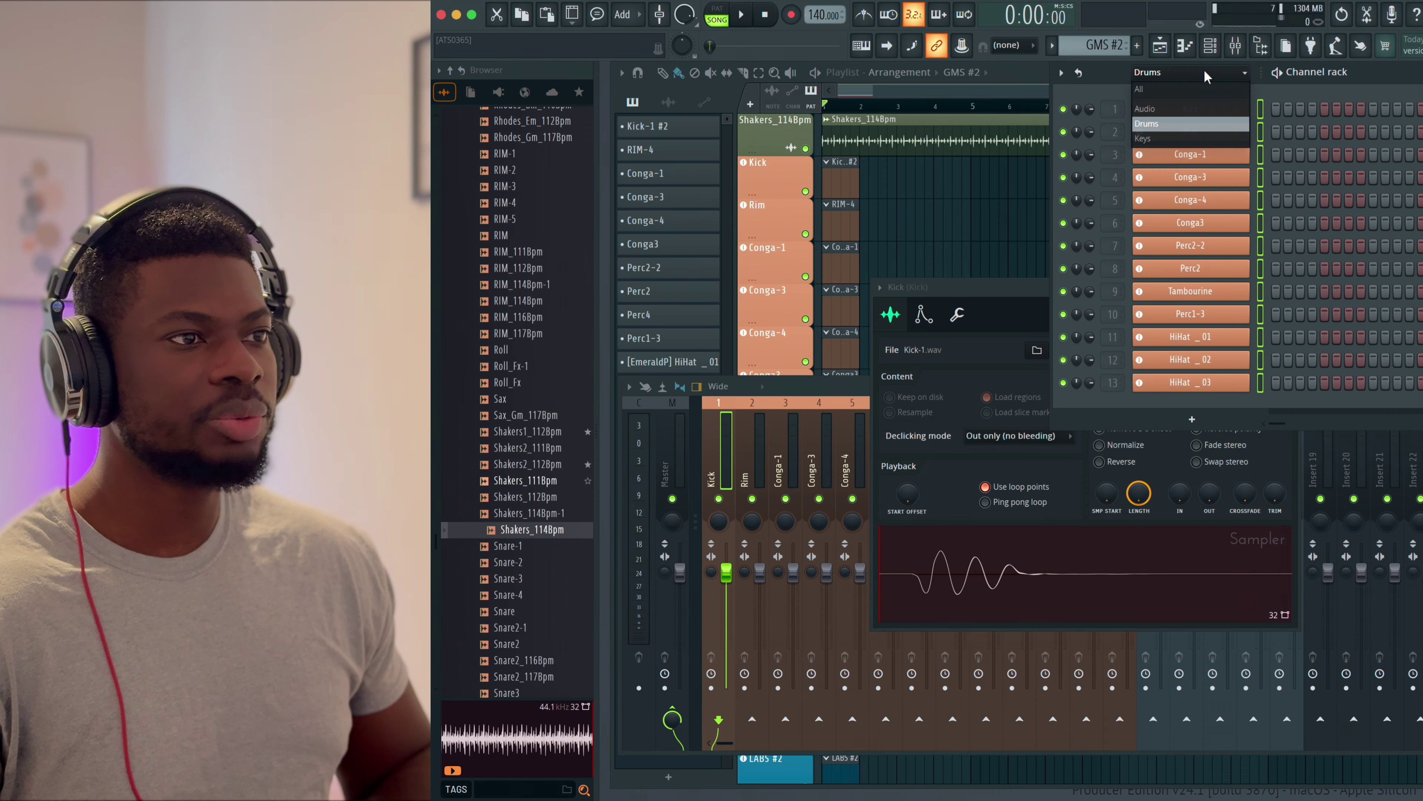
pyautogui.click(1169, 113)
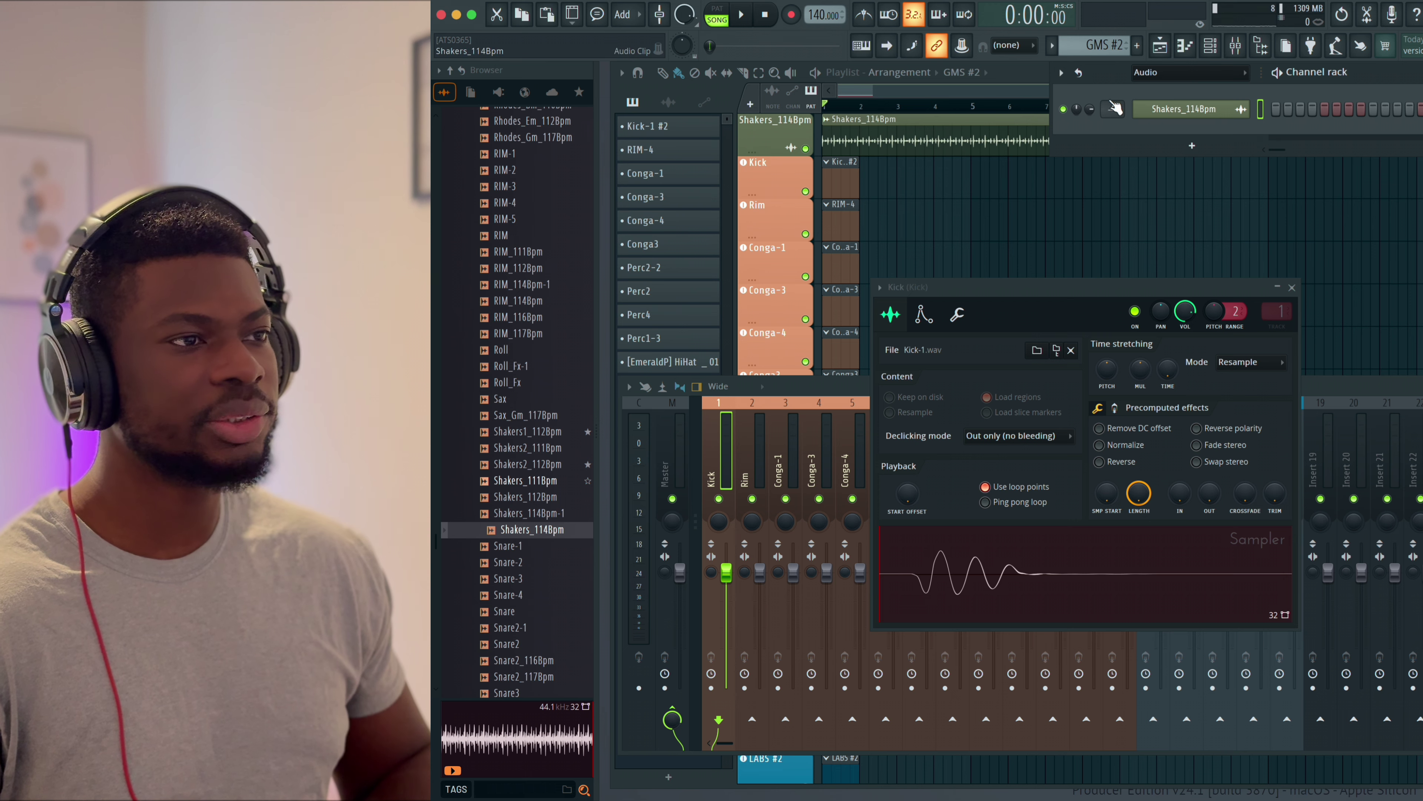
pyautogui.click(1060, 72)
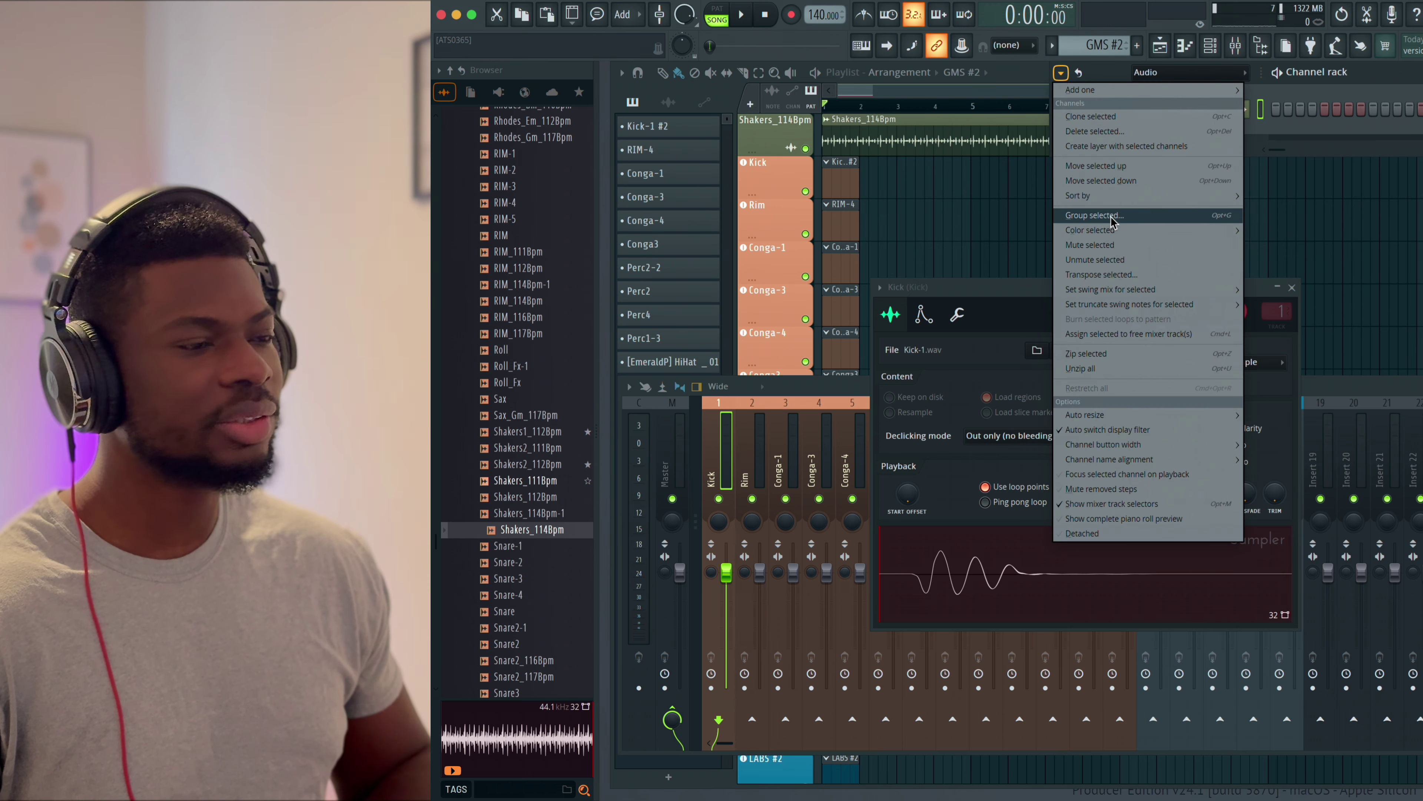
pyautogui.click(1154, 215)
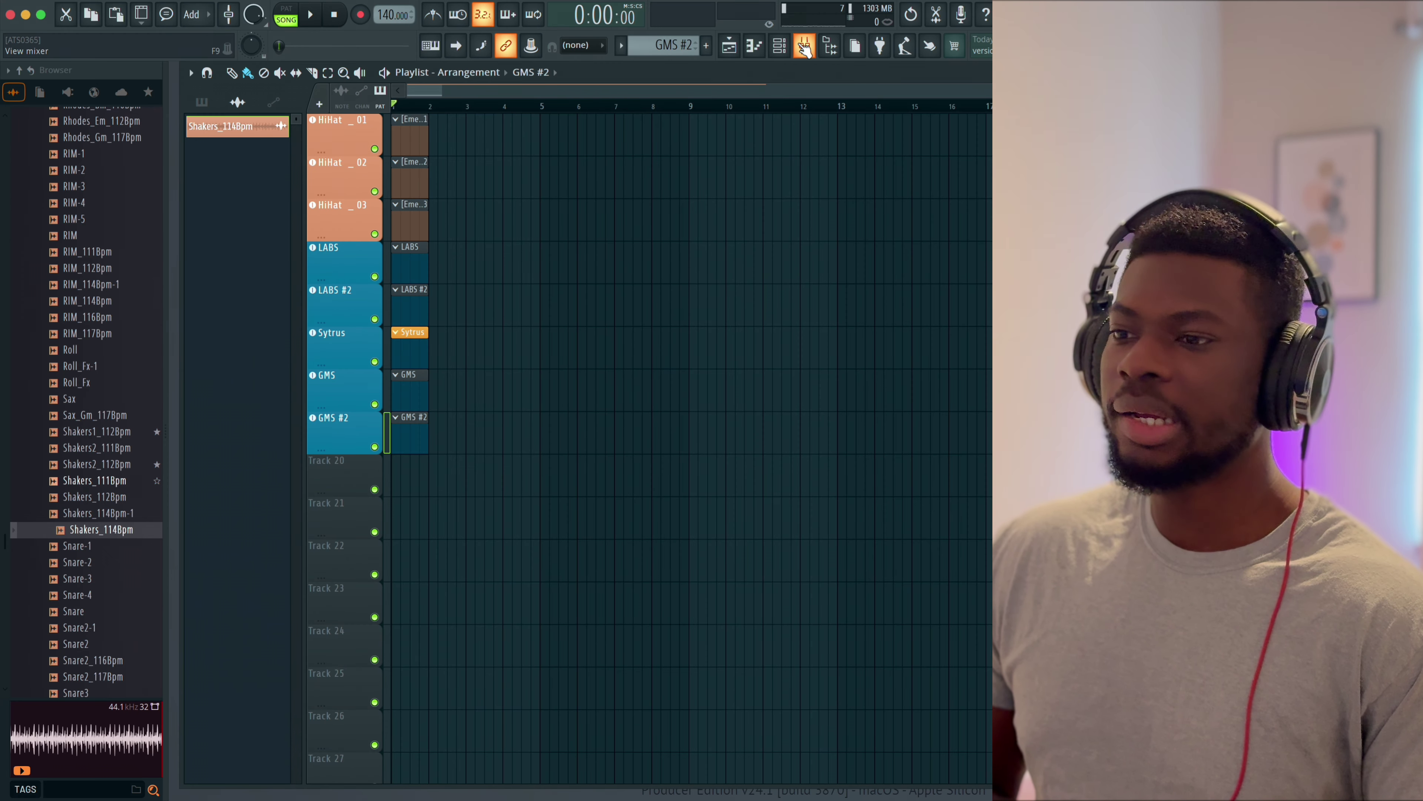
# - Reopen the mixer and rename the empty track Insert 20 as "Keys"
pyautogui.click(805, 47)
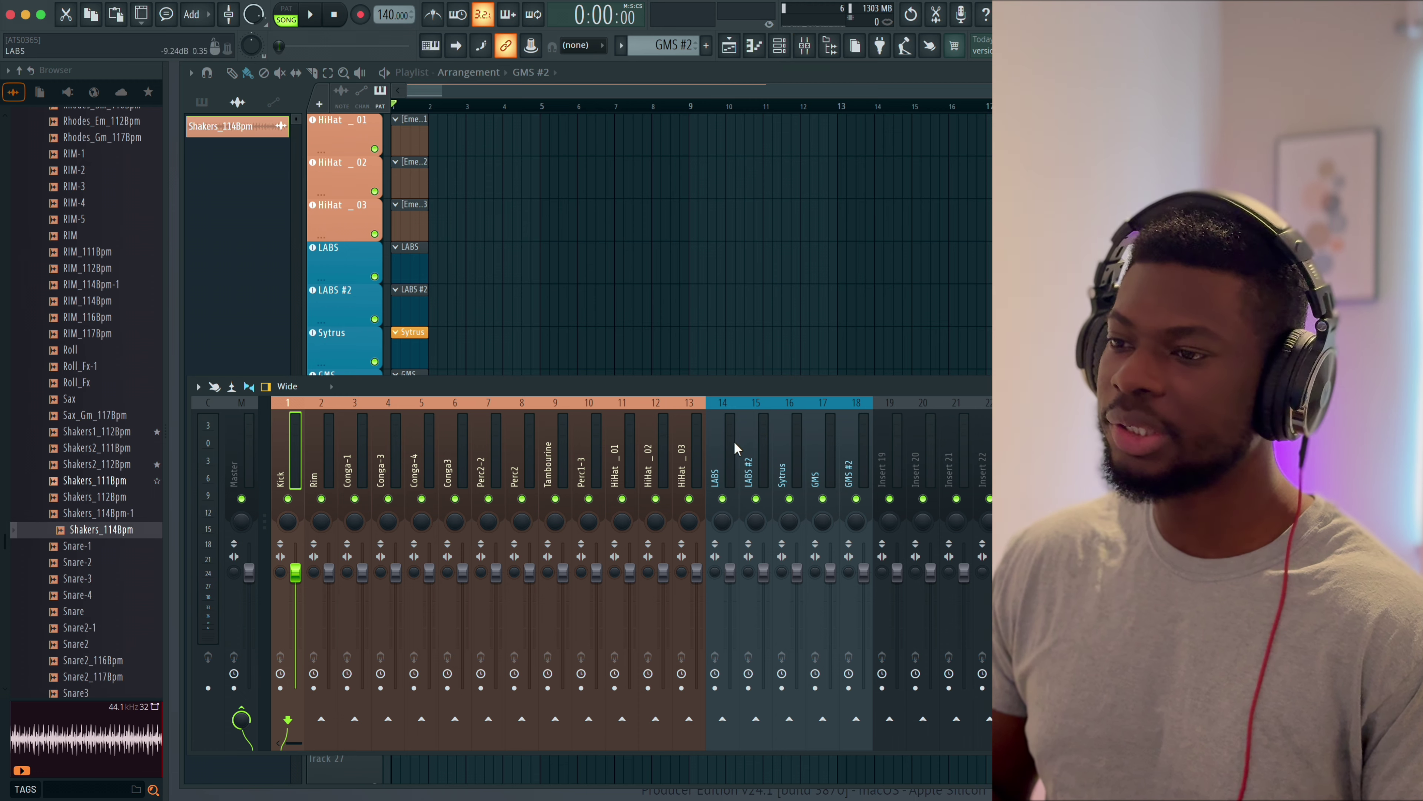
pyautogui.rightClick(920, 455)
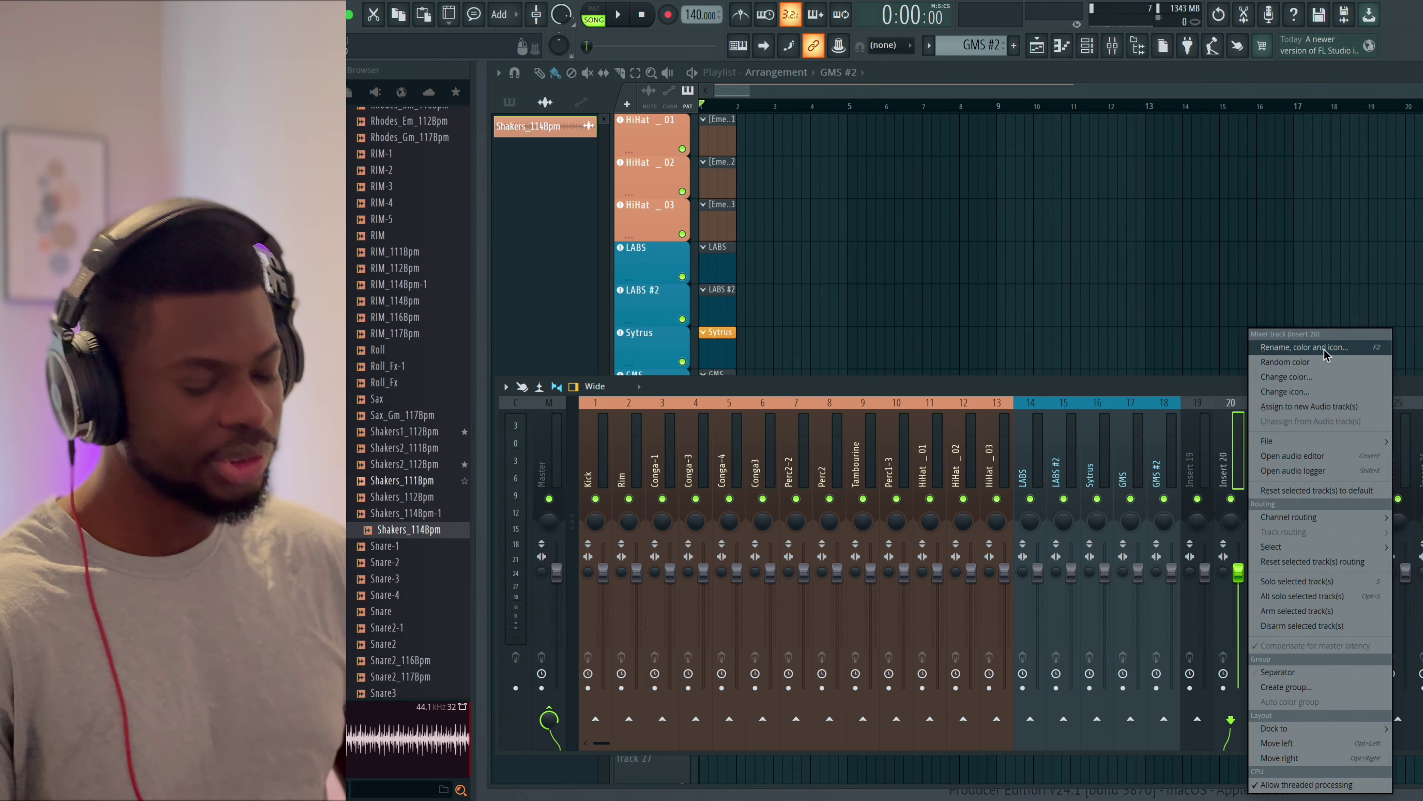
pyautogui.click(1324, 350)
pyautogui.write('K')
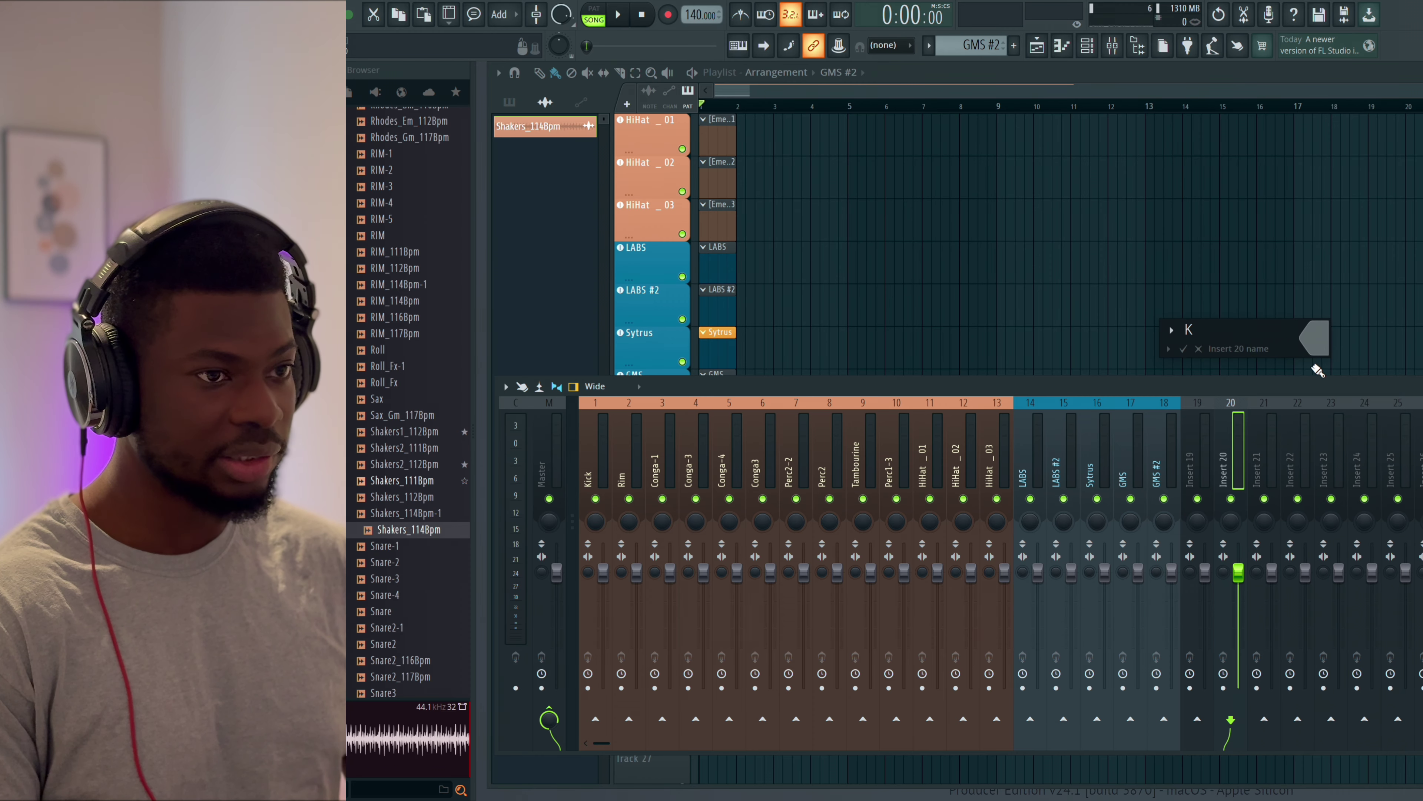
pyautogui.write('ey')
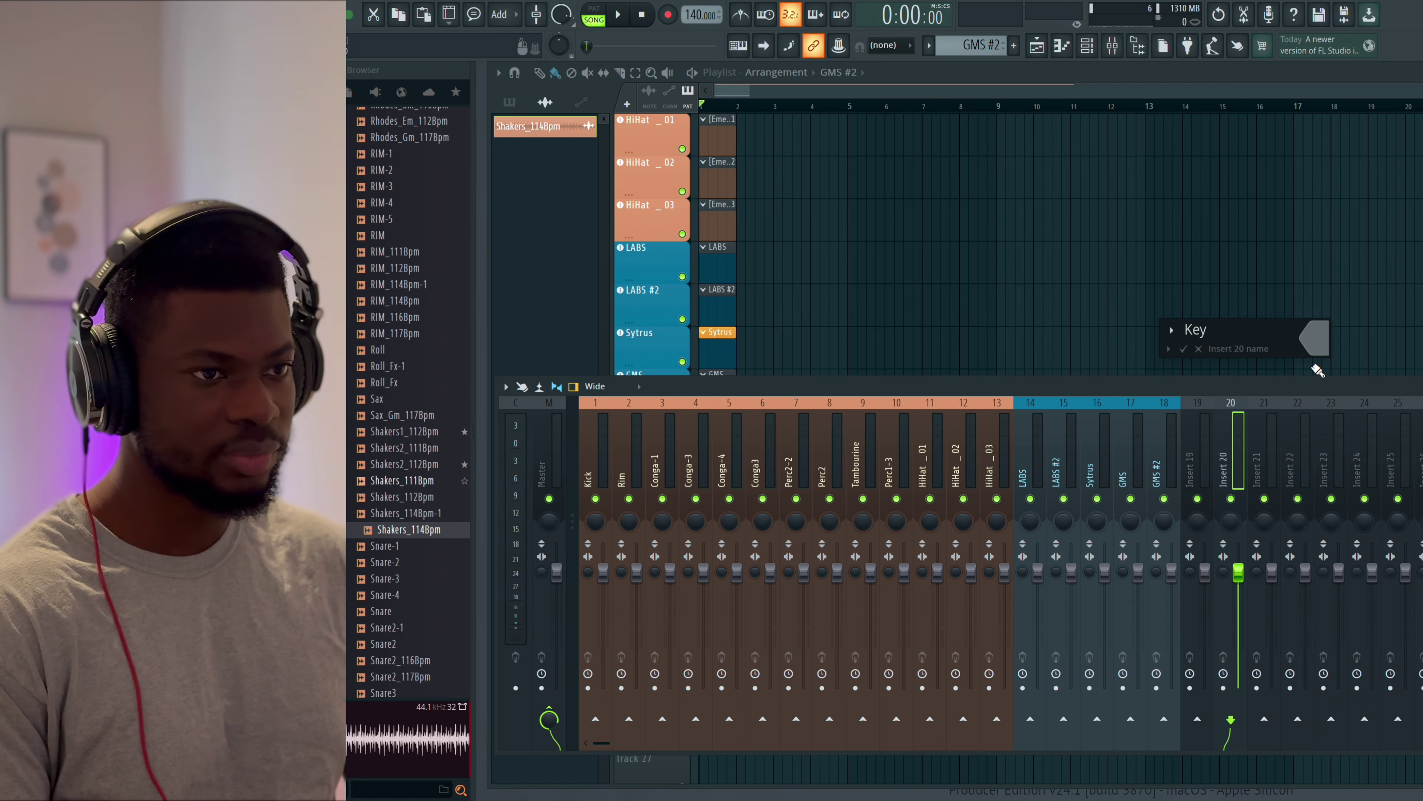
pyautogui.write('s')
pyautogui.press('Return')
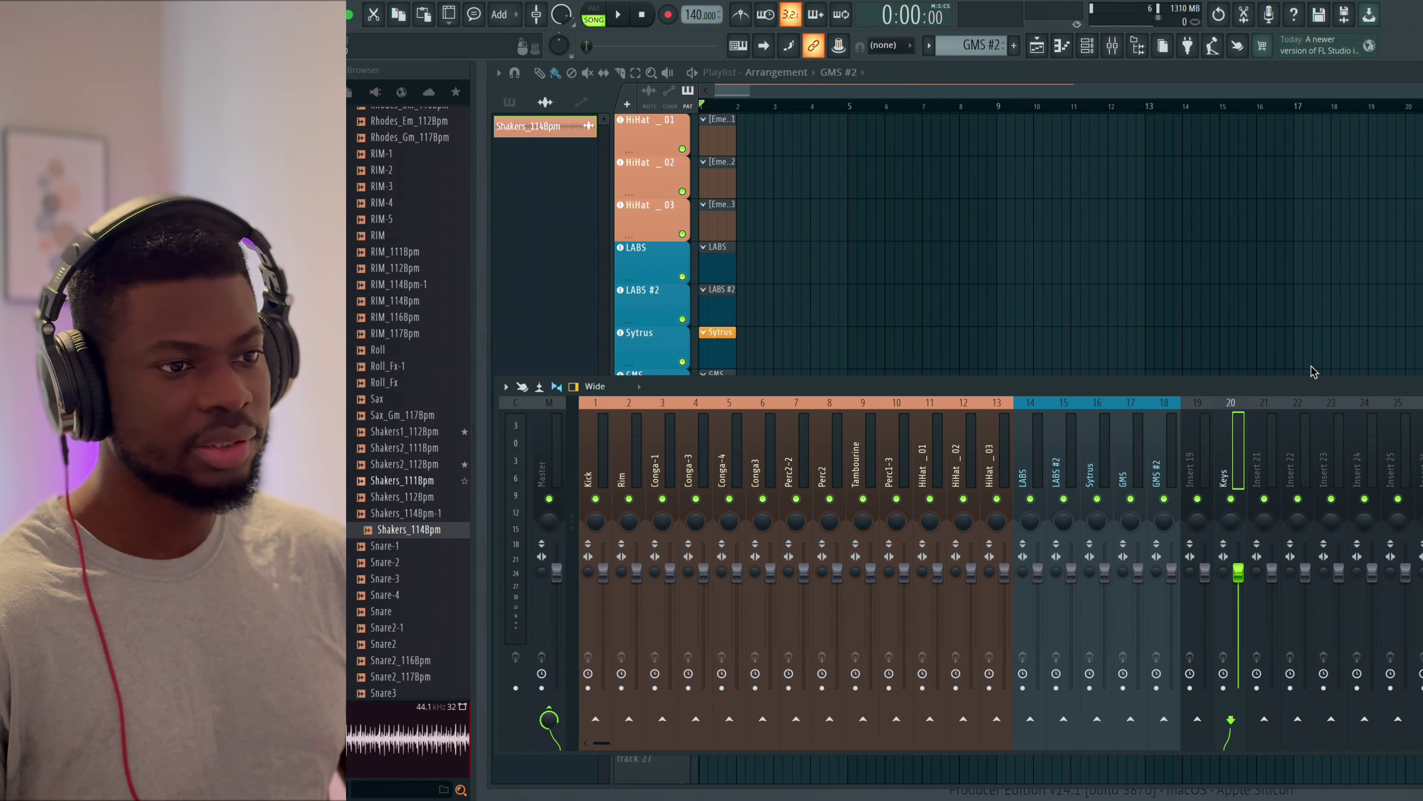
# - Color the Keys mixer track Steel Blue (#35759F) to match the instrument tracks
pyautogui.rightClick(1228, 454)
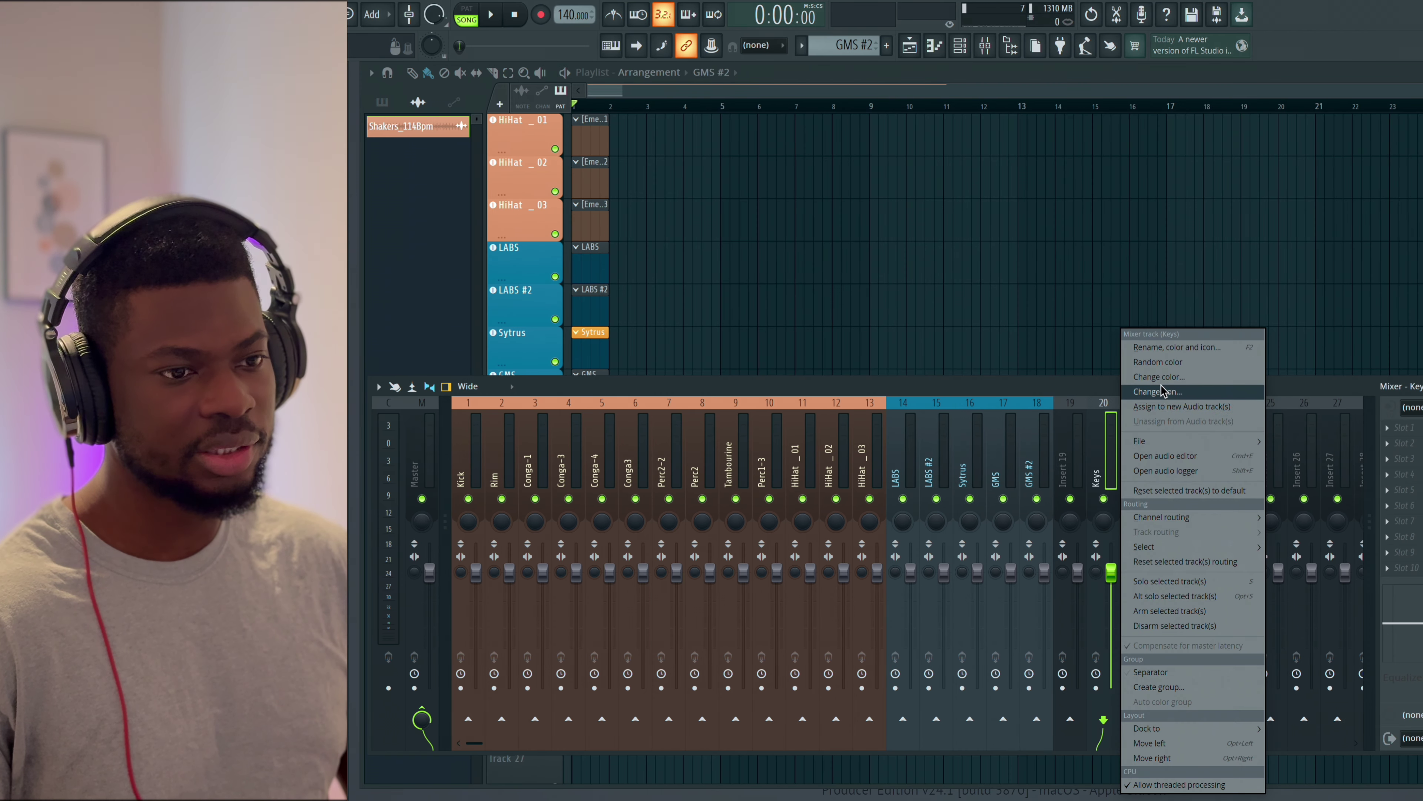
pyautogui.click(1321, 391)
pyautogui.click(1220, 586)
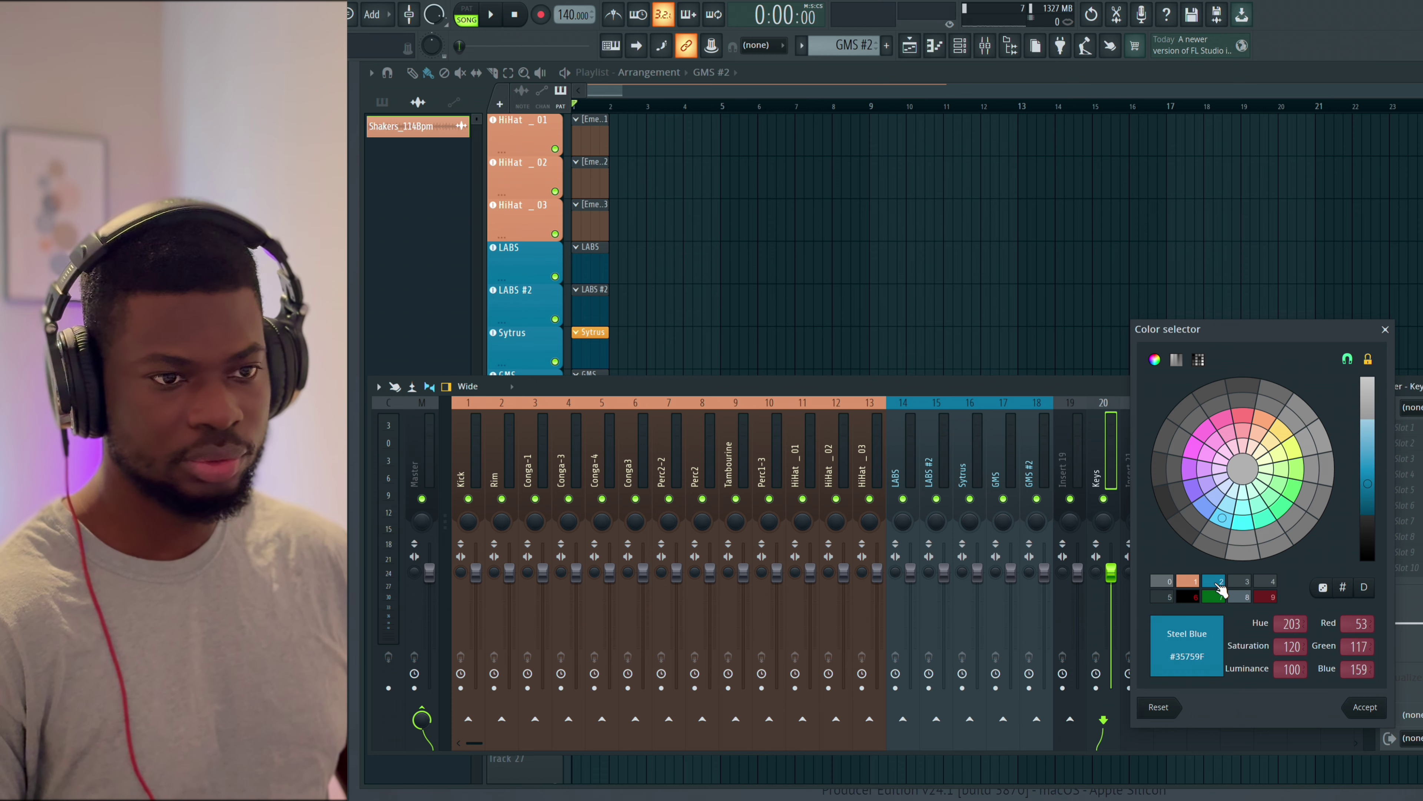
pyautogui.press('Return')
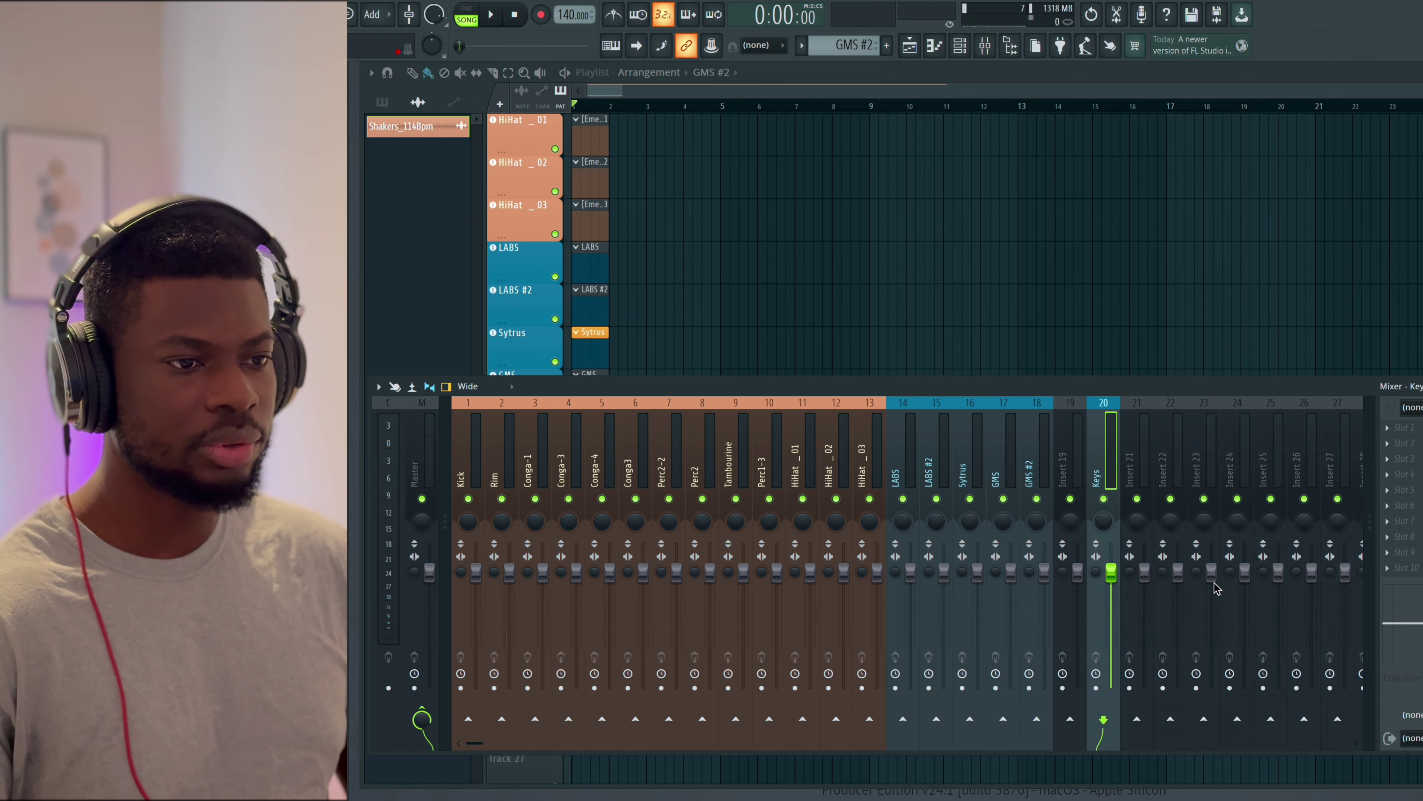
# - Dock the Keys mixer track to the left side of the mixer
pyautogui.rightClick(1115, 457)
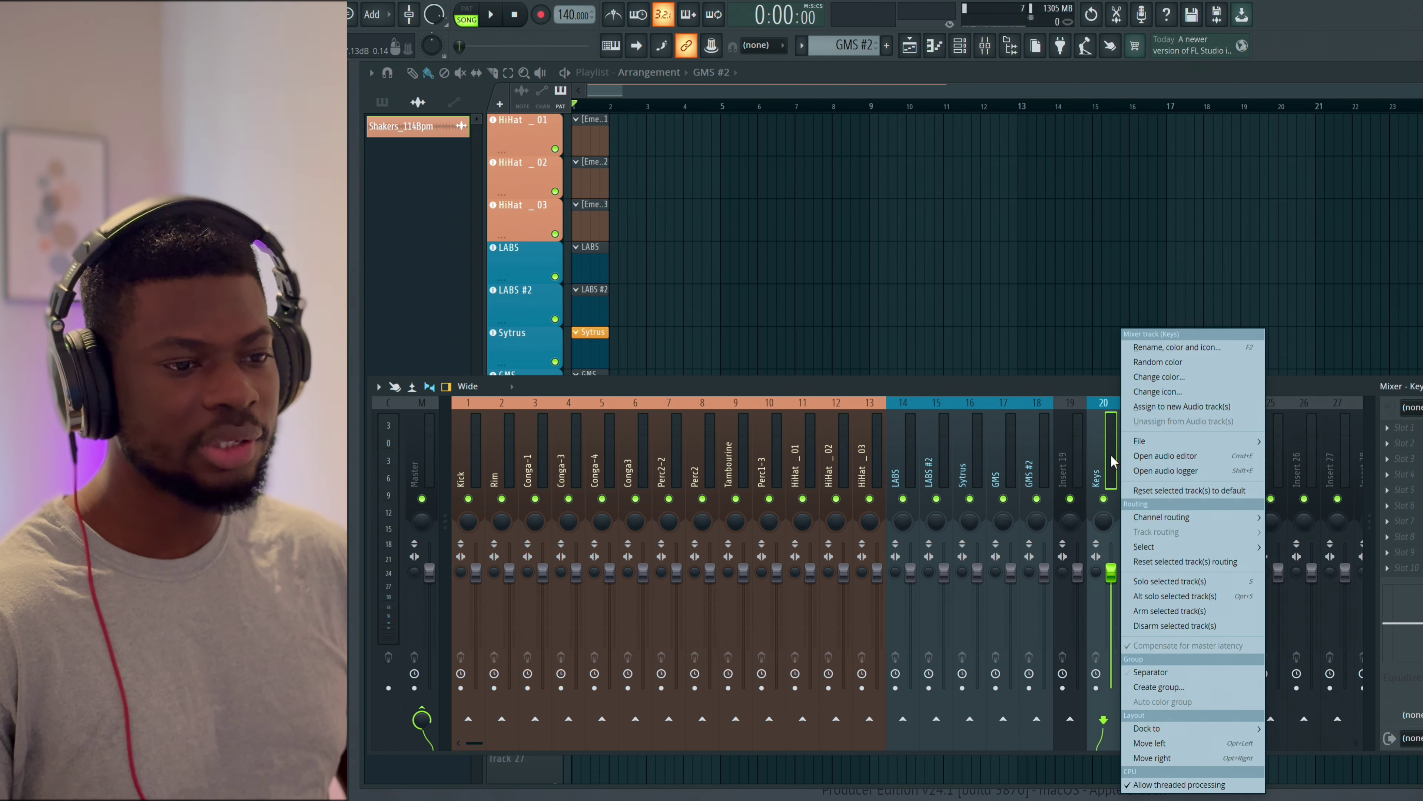
pyautogui.moveTo(1195, 731)
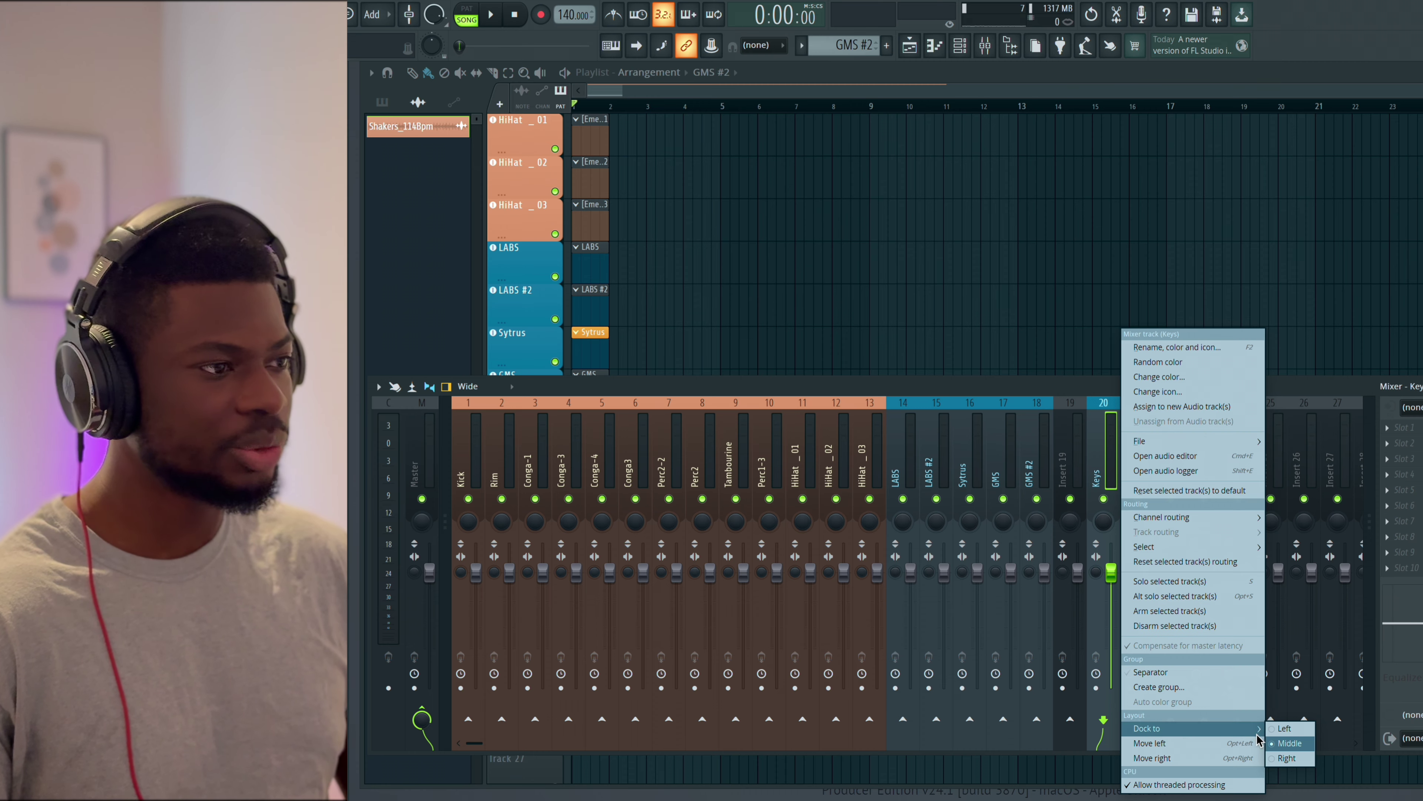
pyautogui.click(1284, 727)
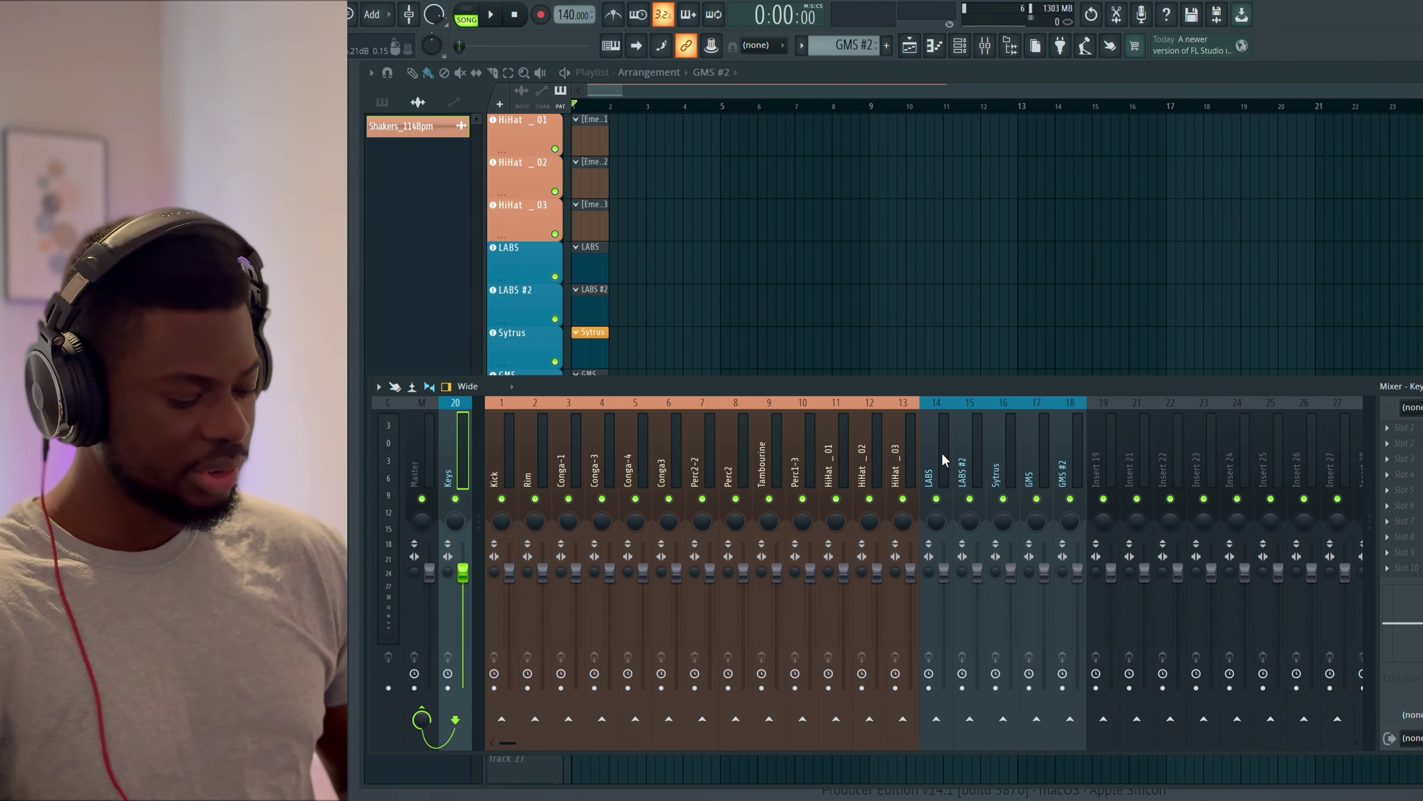
# - Route the instrument mixer tracks from LABS through GMS #2 to the Keys track only
pyautogui.click(943, 459)
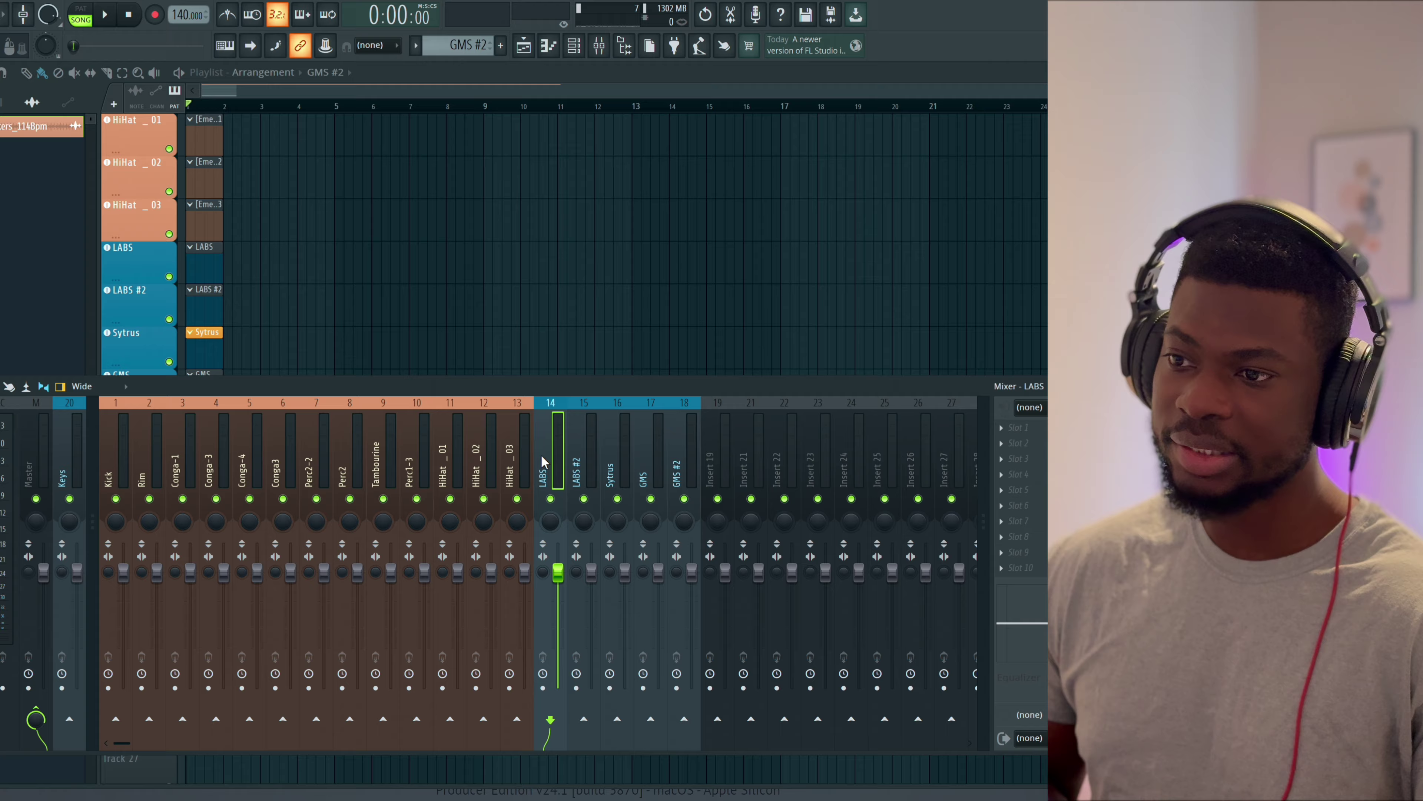
pyautogui.keyDown('shift'); pyautogui.click(676, 470); pyautogui.keyUp('shift')
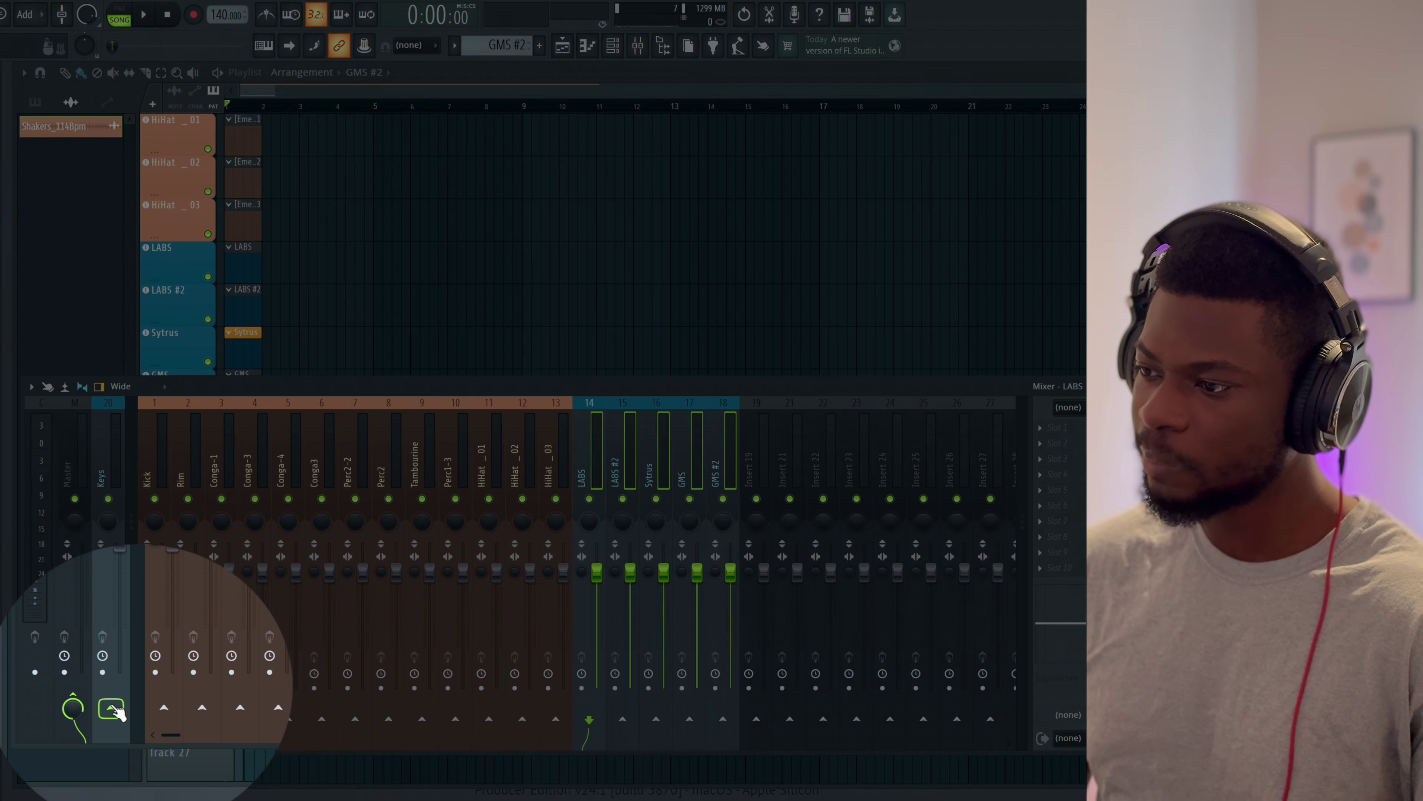
pyautogui.rightClick(112, 709)
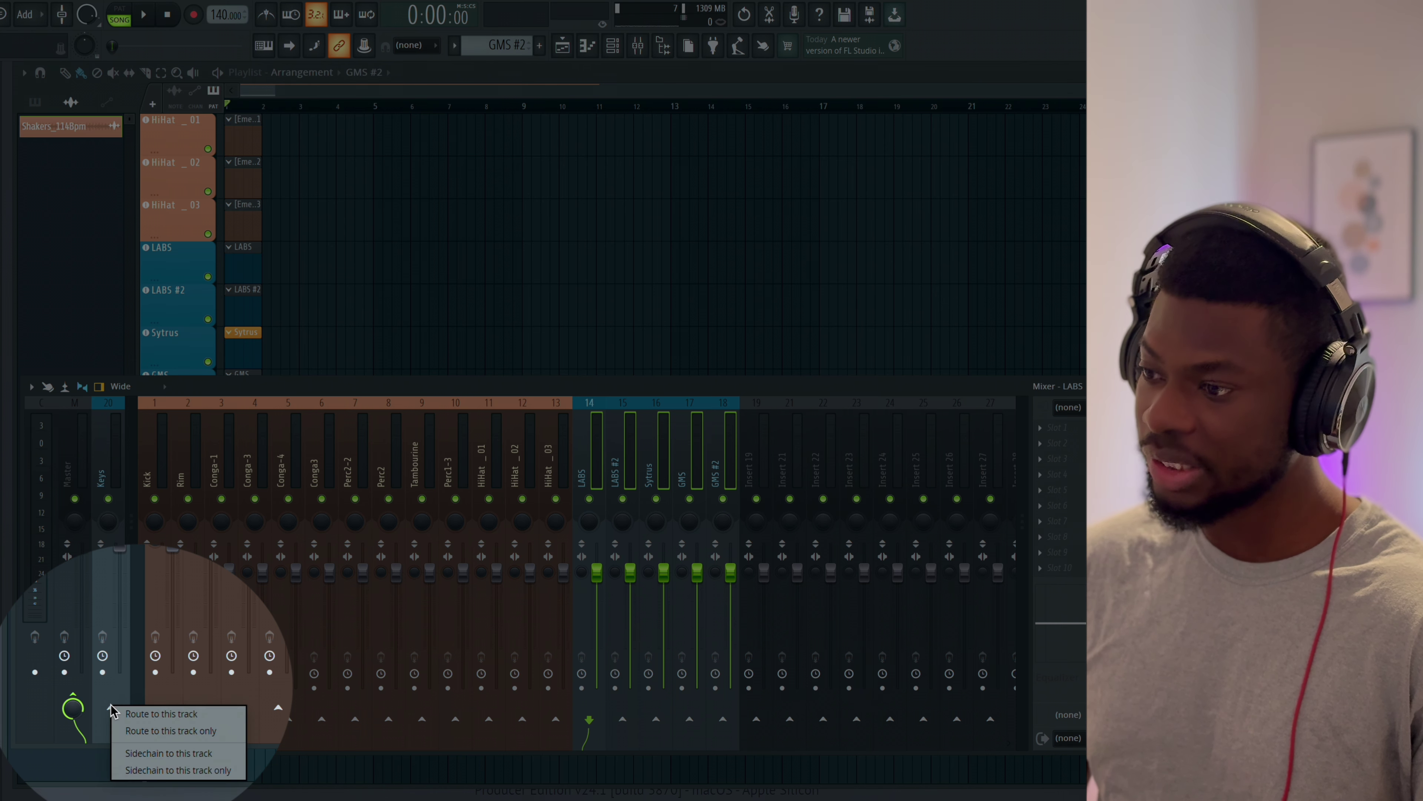
pyautogui.click(149, 731)
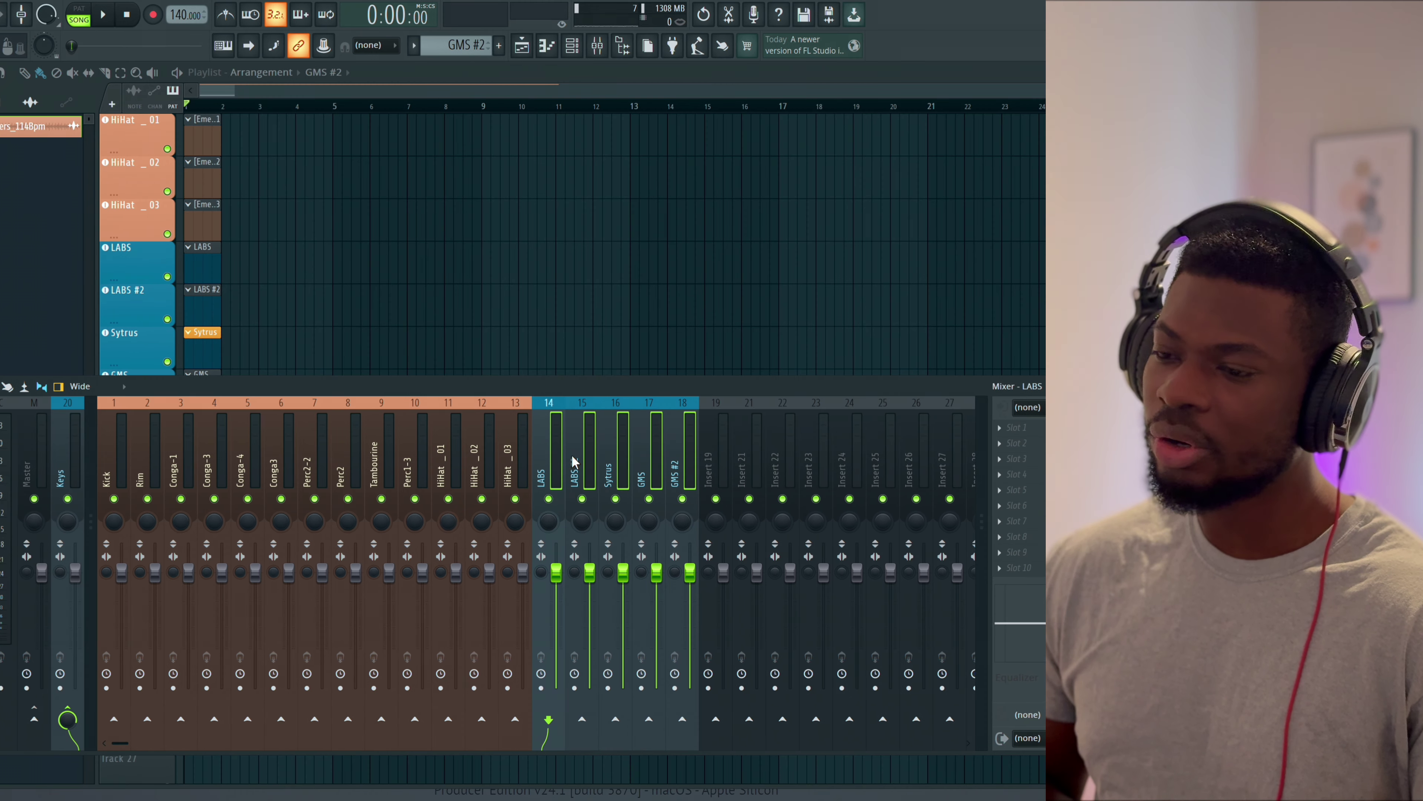
# - Check the routing of the LABS #2, Sytrus, GMS and GMS #2 mixer tracks one by one
pyautogui.click(579, 452)
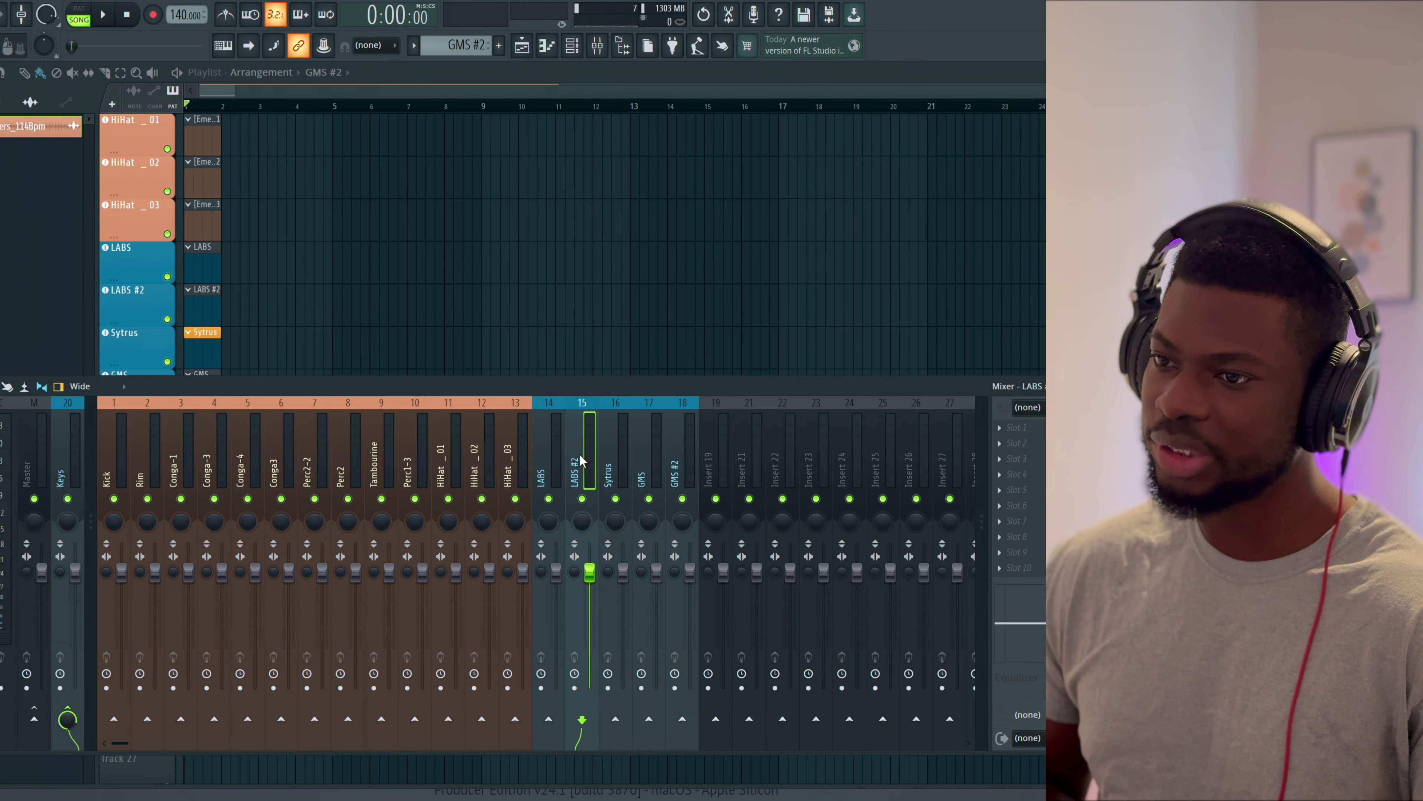
pyautogui.click(608, 453)
pyautogui.click(641, 456)
pyautogui.click(677, 464)
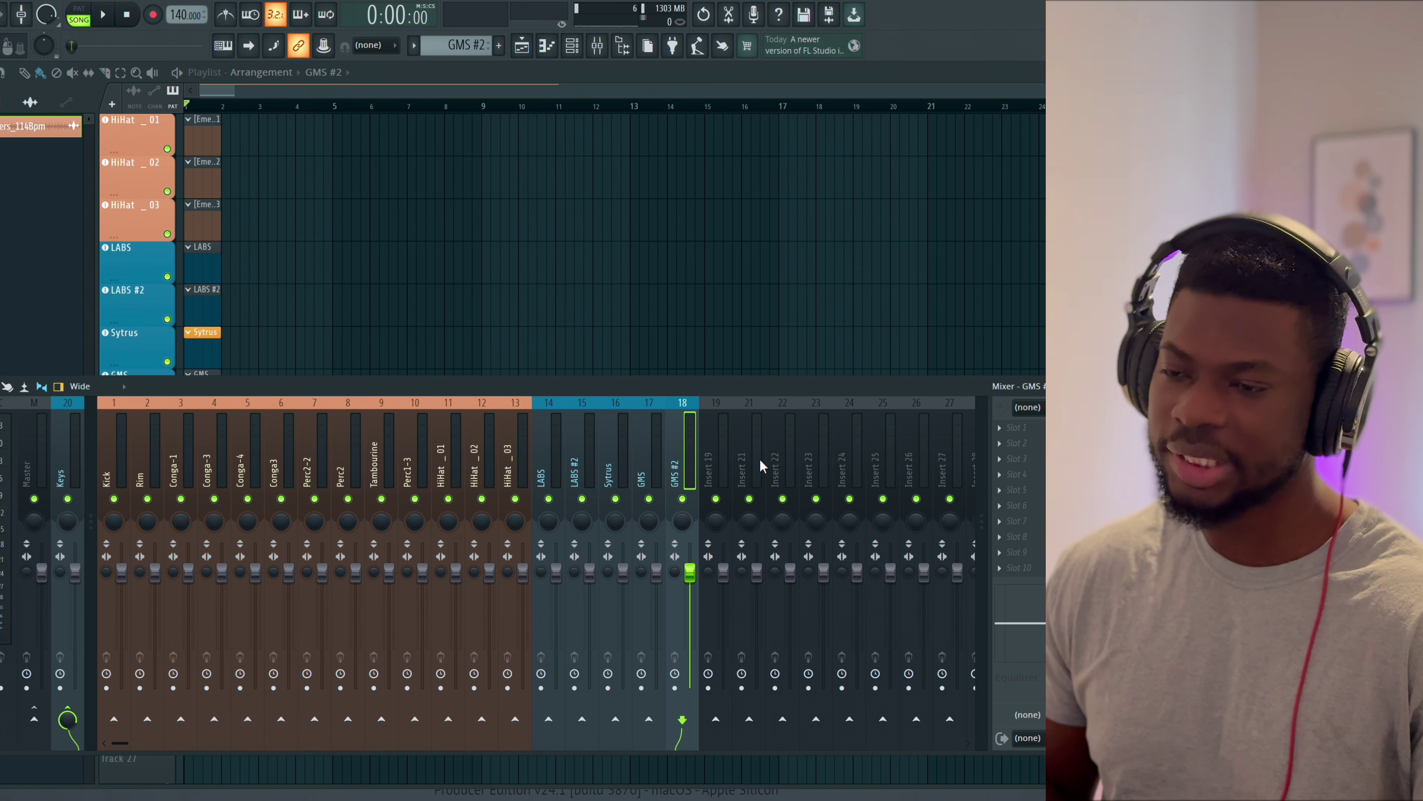
# - Rename the empty mixer track Insert 22 as "Drums" and color it the same light orange as the drum tracks
pyautogui.rightClick(779, 461)
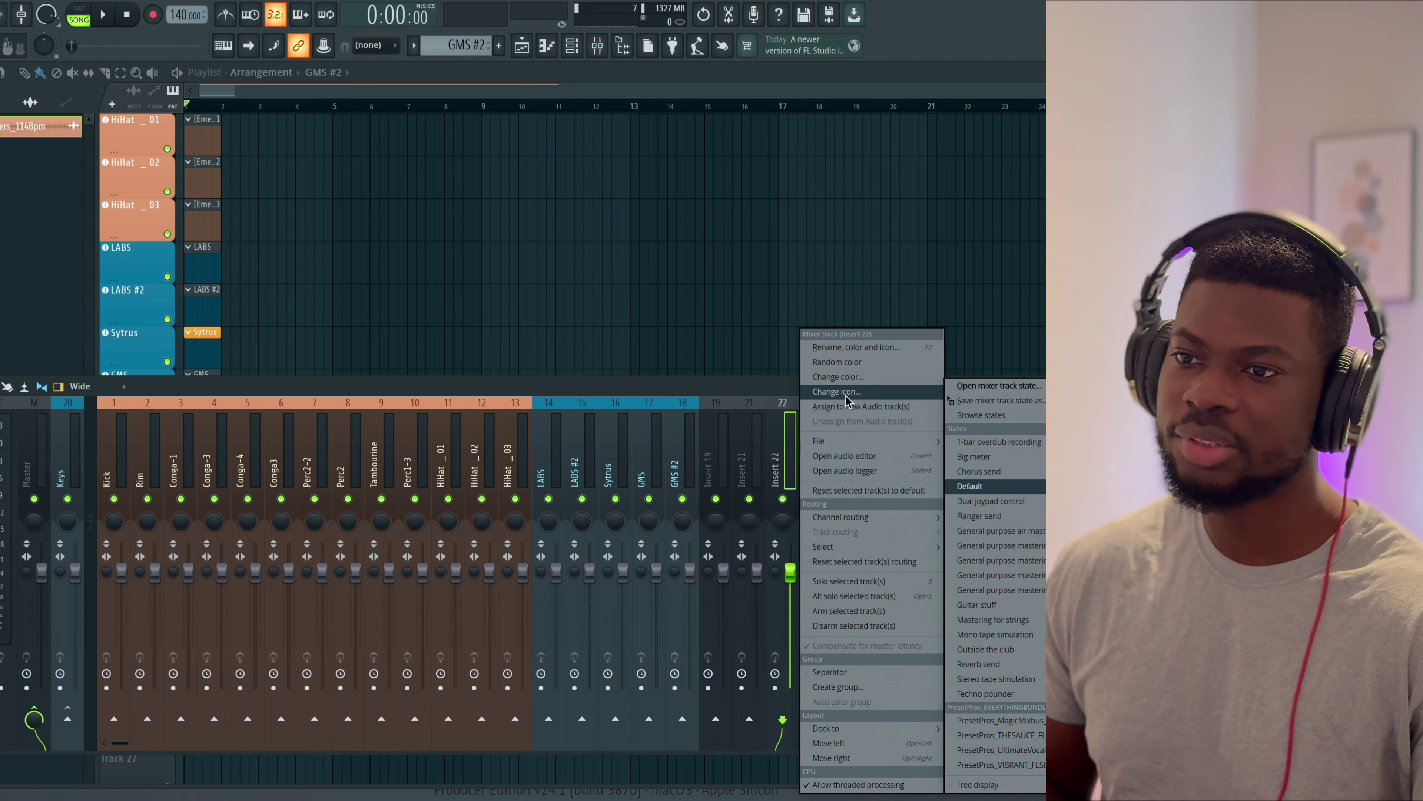
pyautogui.click(852, 347)
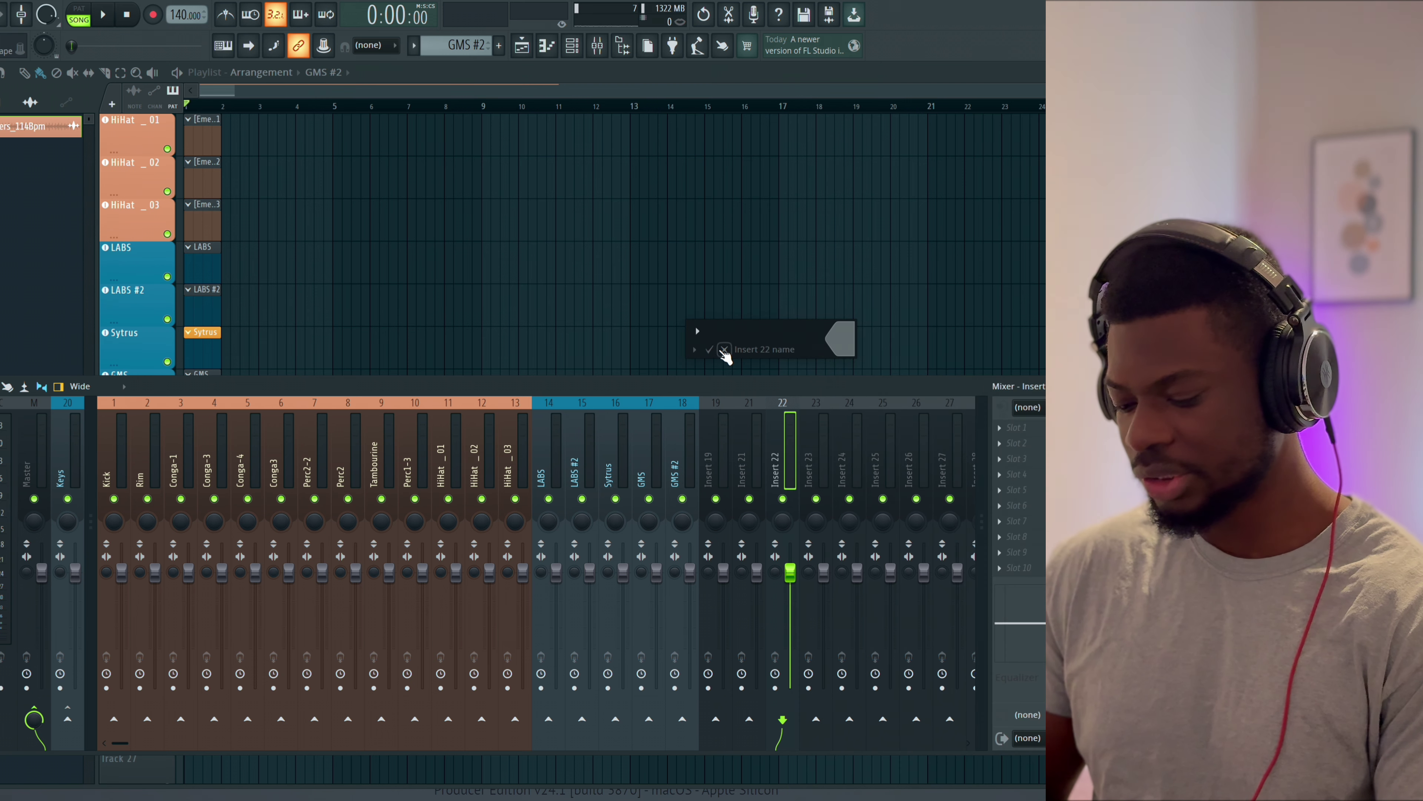
pyautogui.write('Dru')
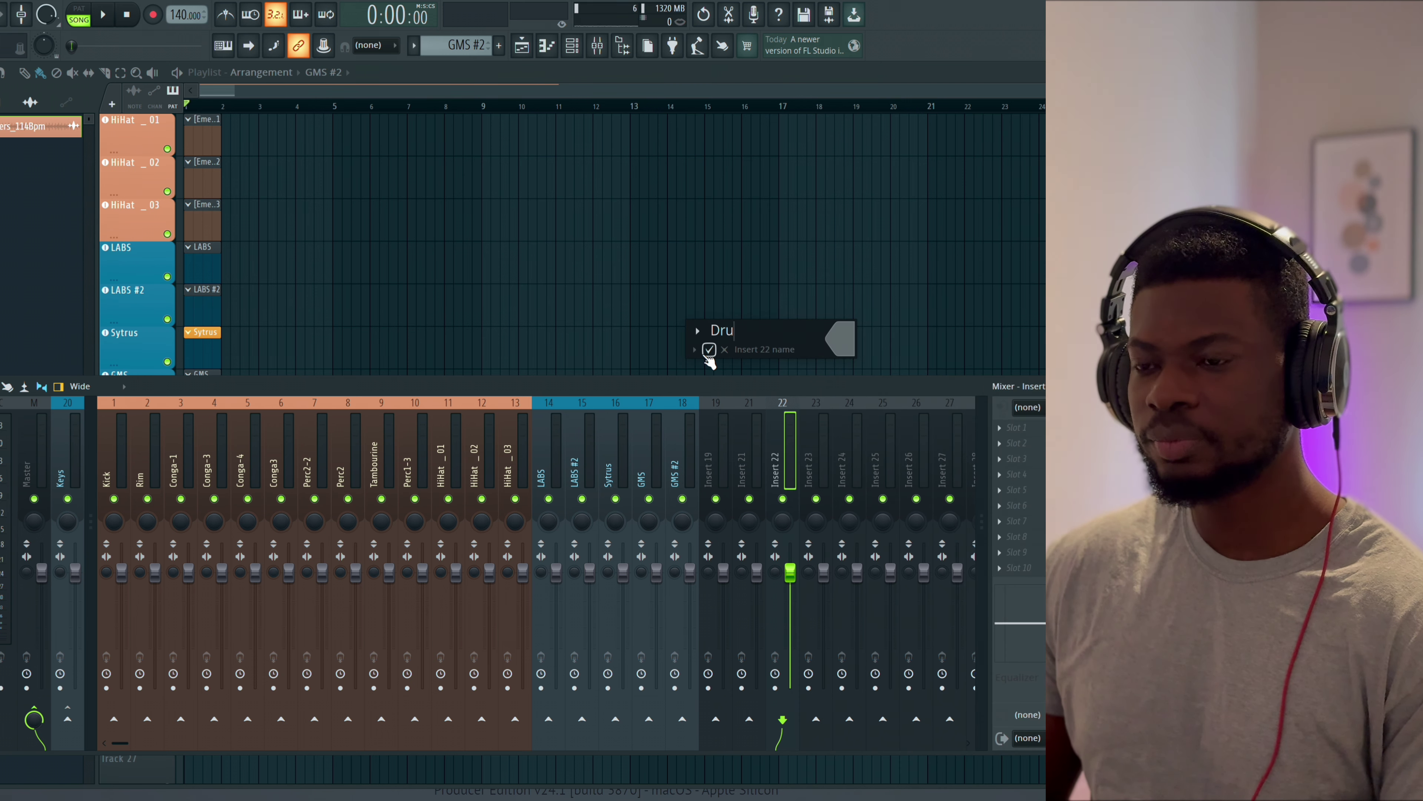
pyautogui.write('ms')
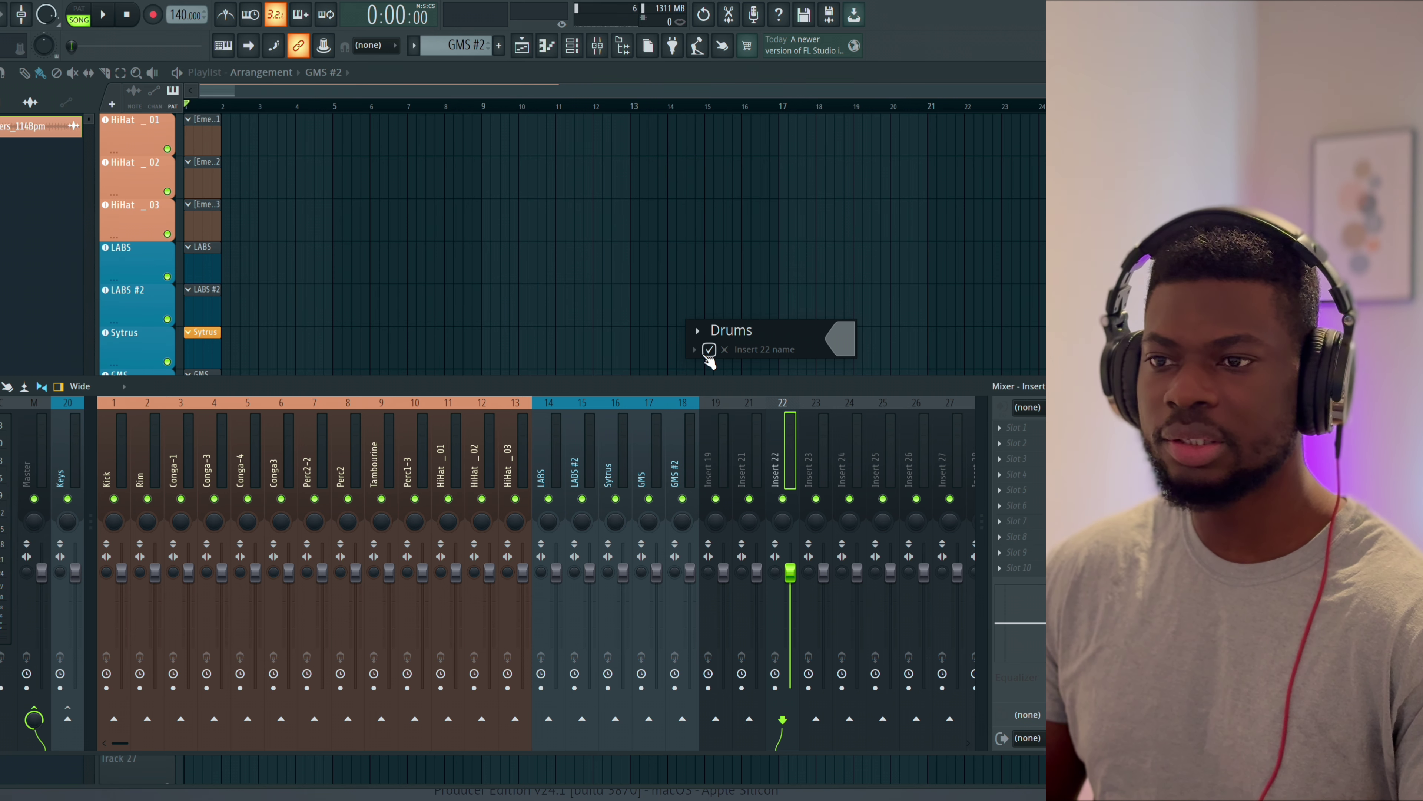
pyautogui.click(709, 358)
pyautogui.click(942, 586)
pyautogui.click(941, 586)
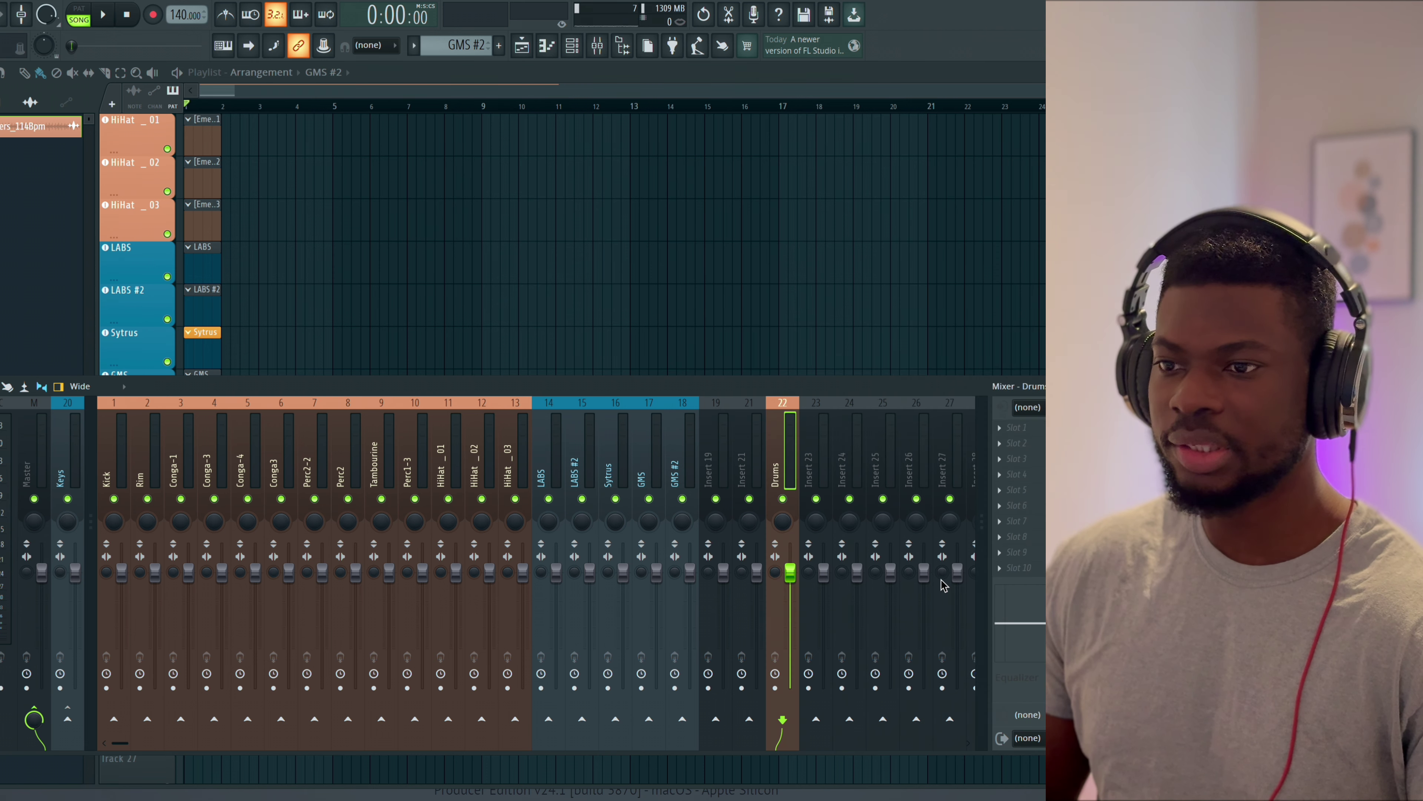
# - Dock the Drums mixer track to the left side beside Keys
pyautogui.rightClick(796, 459)
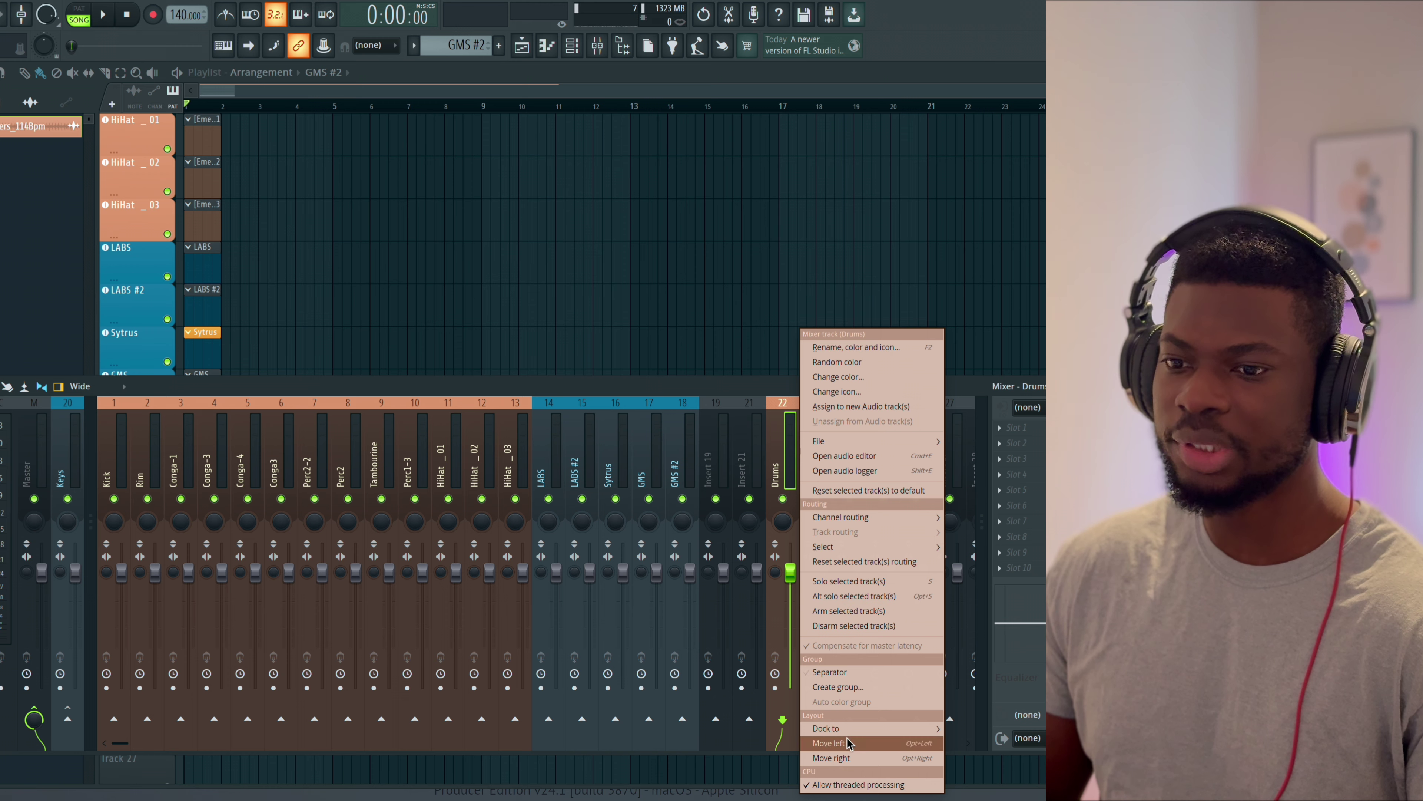
pyautogui.moveTo(849, 729)
pyautogui.click(963, 727)
# - Route all drum mixer tracks from Kick through HiHat _ 03 to the Drums track only
pyautogui.click(545, 448)
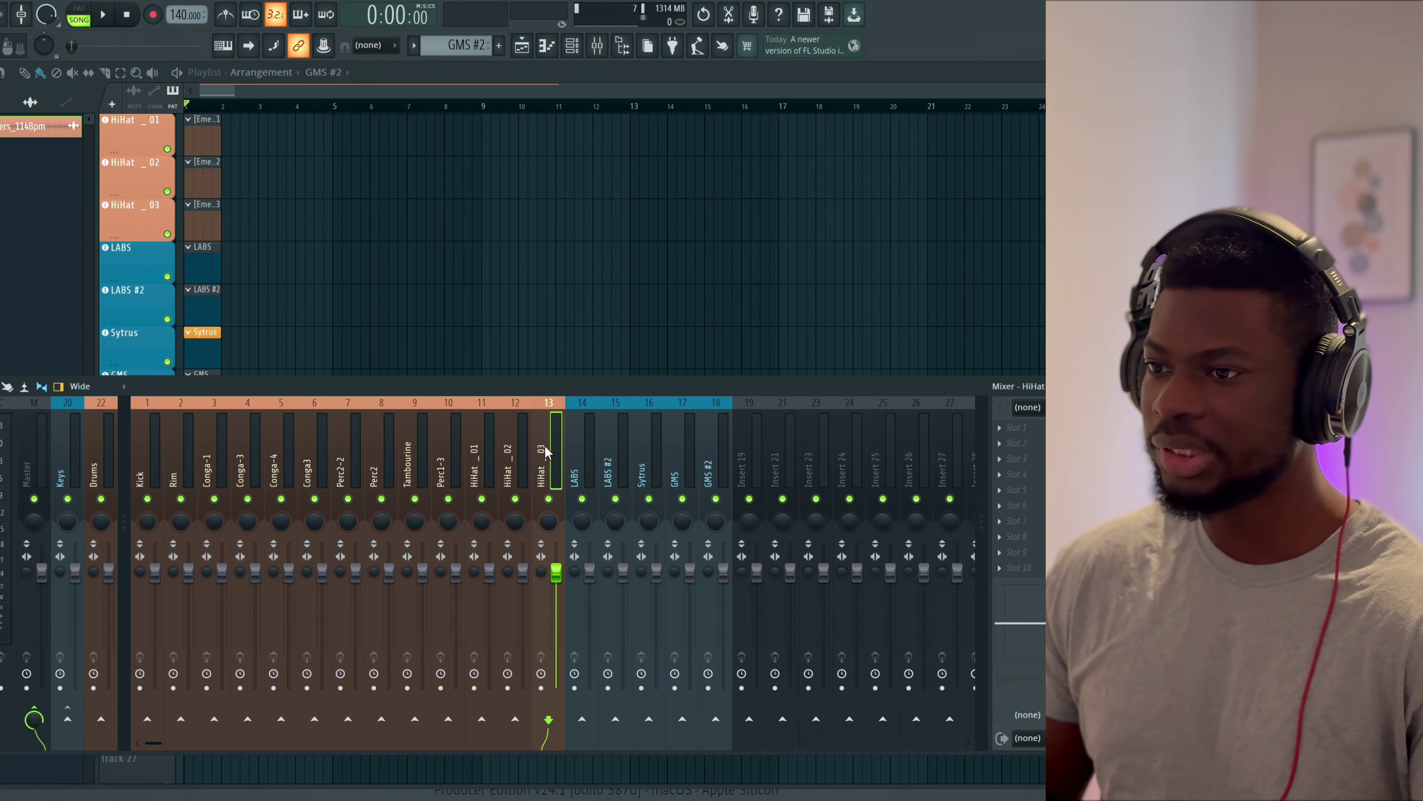
pyautogui.moveTo(545, 445); pyautogui.dragTo(128, 449)
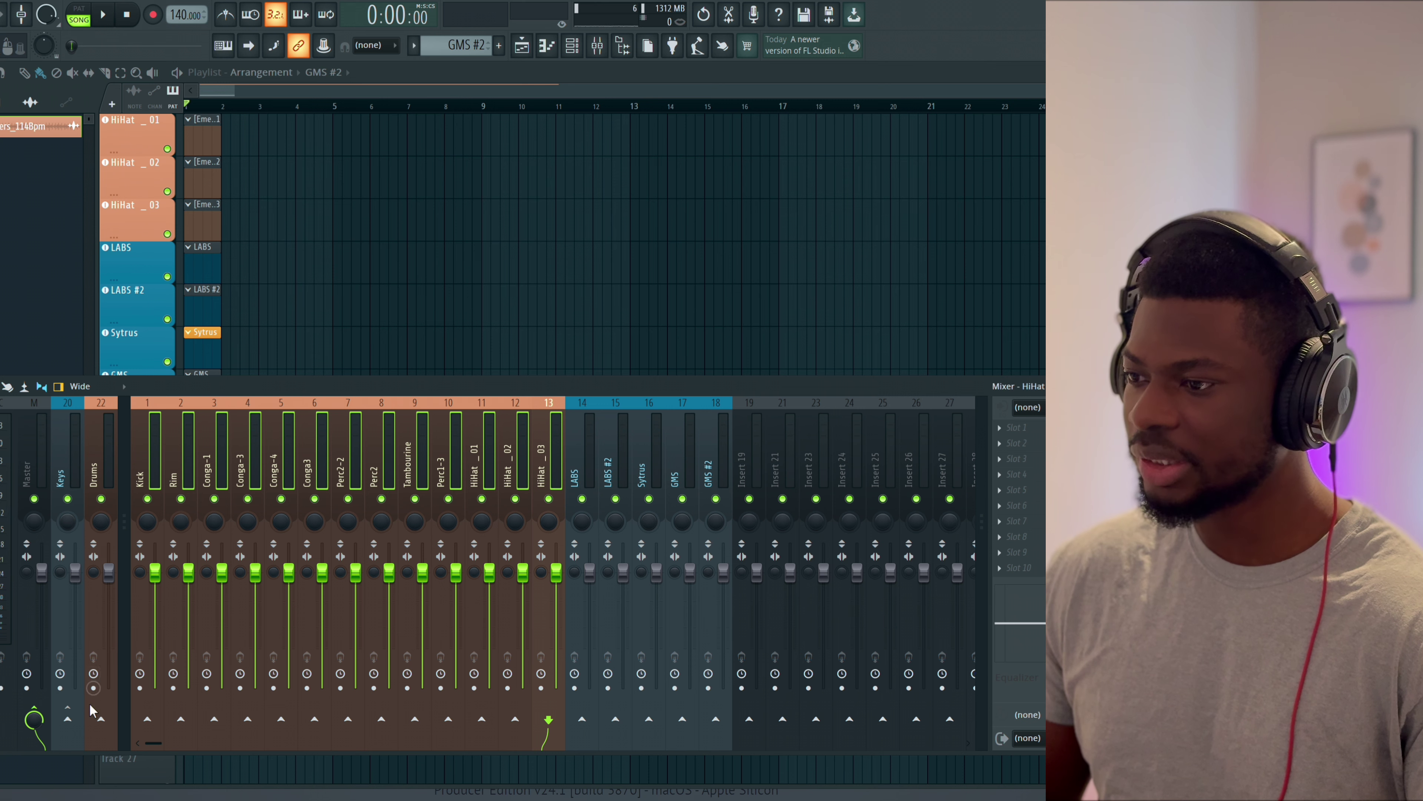
pyautogui.rightClick(102, 722)
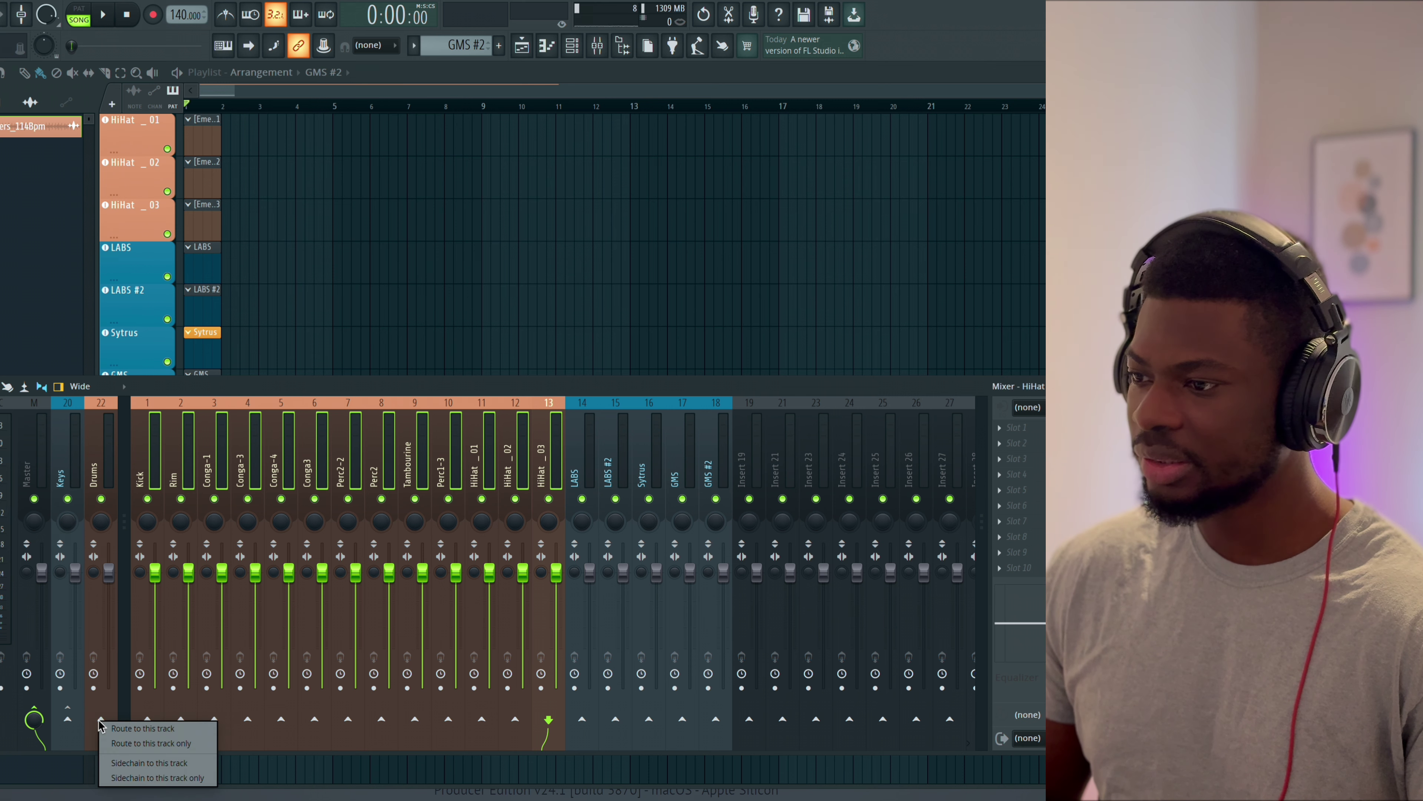
pyautogui.click(134, 744)
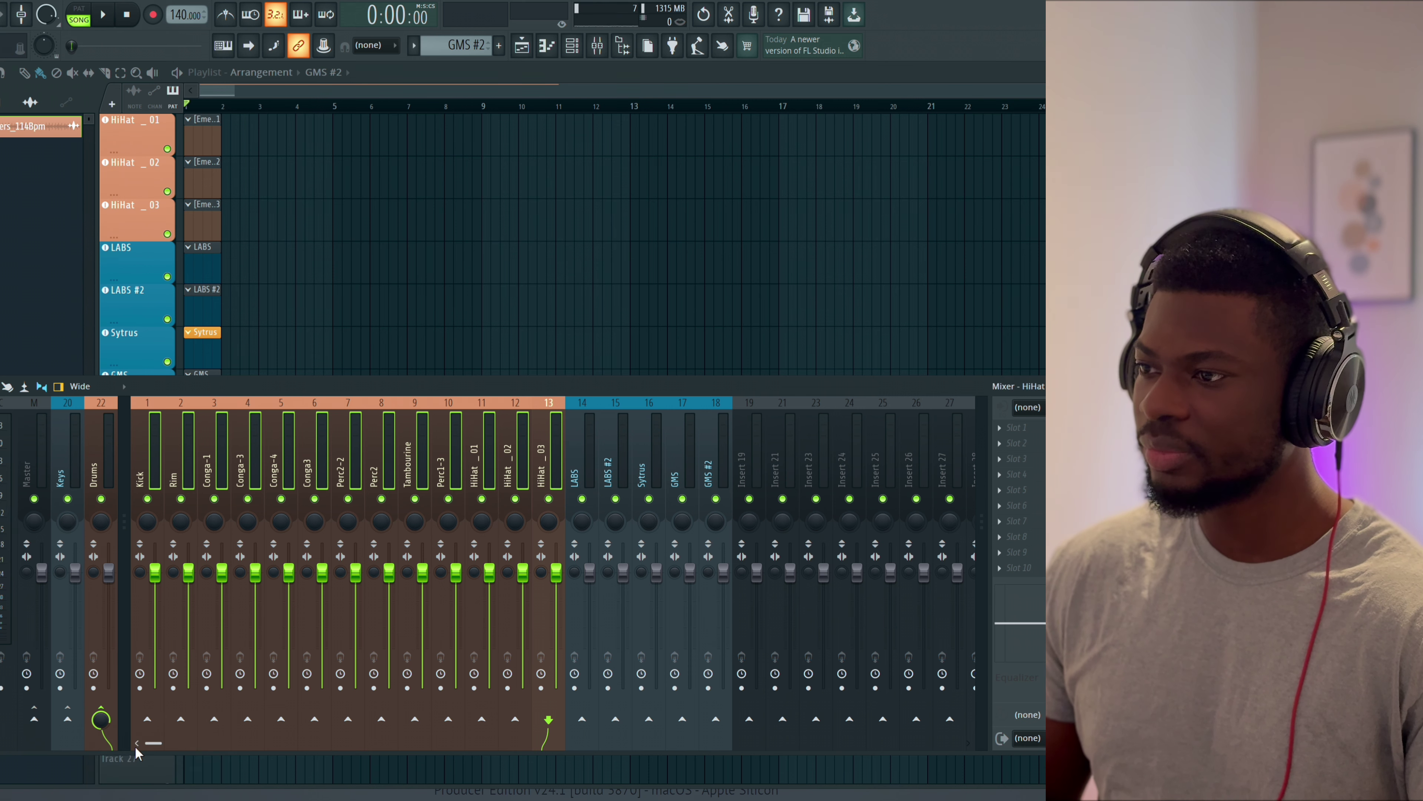
# - Check the routing of every drum mixer track in turn, from Kick through HiHat _ 03
pyautogui.click(147, 473)
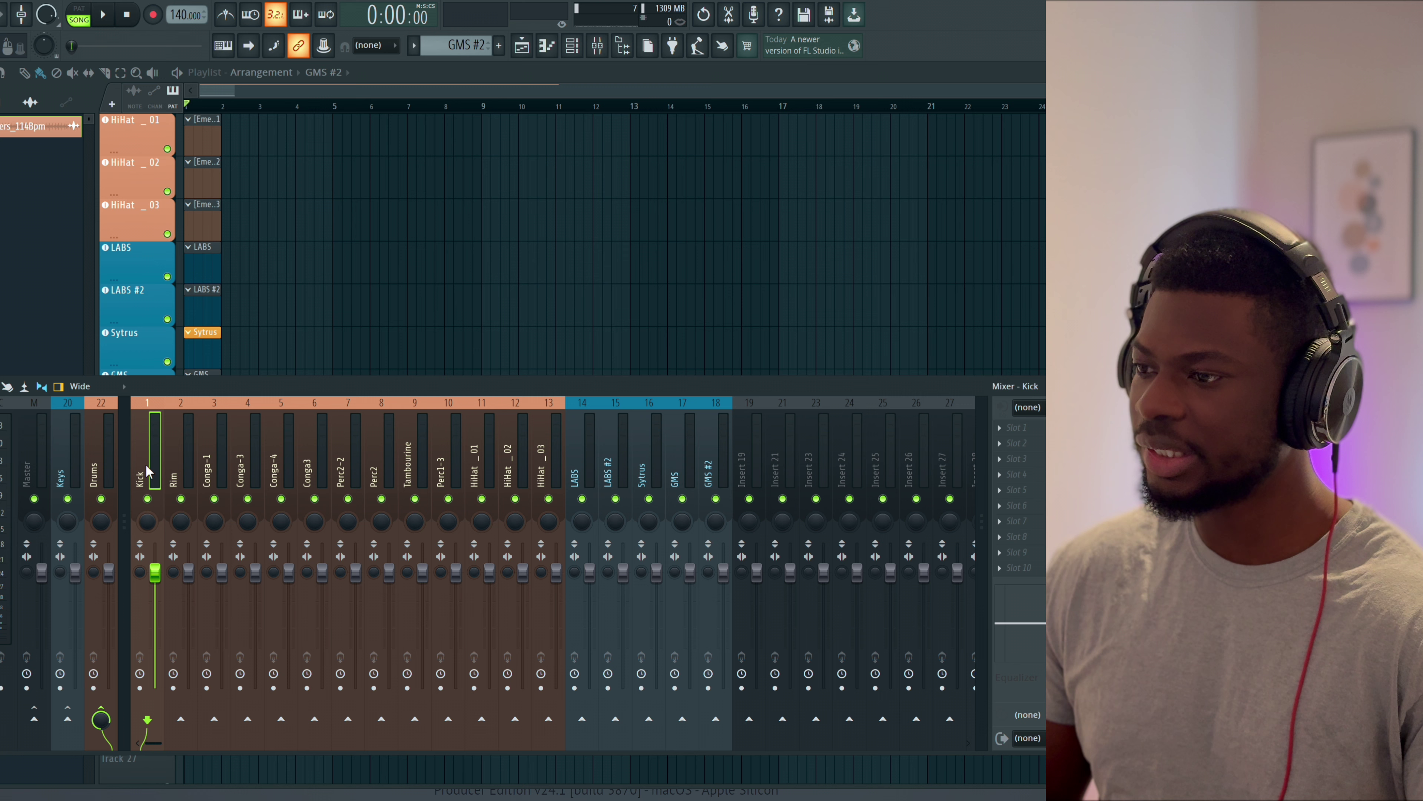
pyautogui.click(184, 472)
pyautogui.click(207, 470)
pyautogui.click(241, 470)
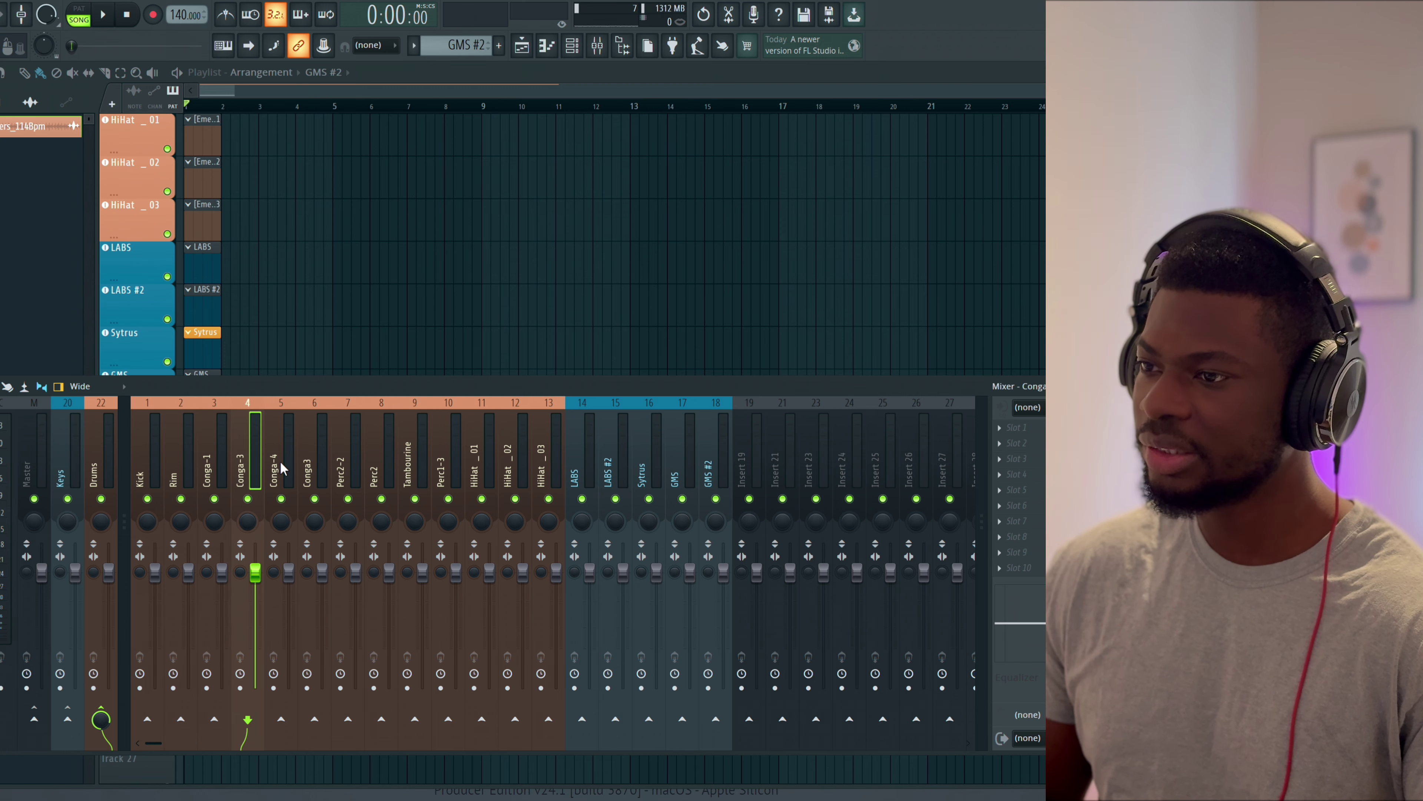
pyautogui.click(274, 465)
pyautogui.click(308, 460)
pyautogui.click(336, 459)
pyautogui.click(372, 455)
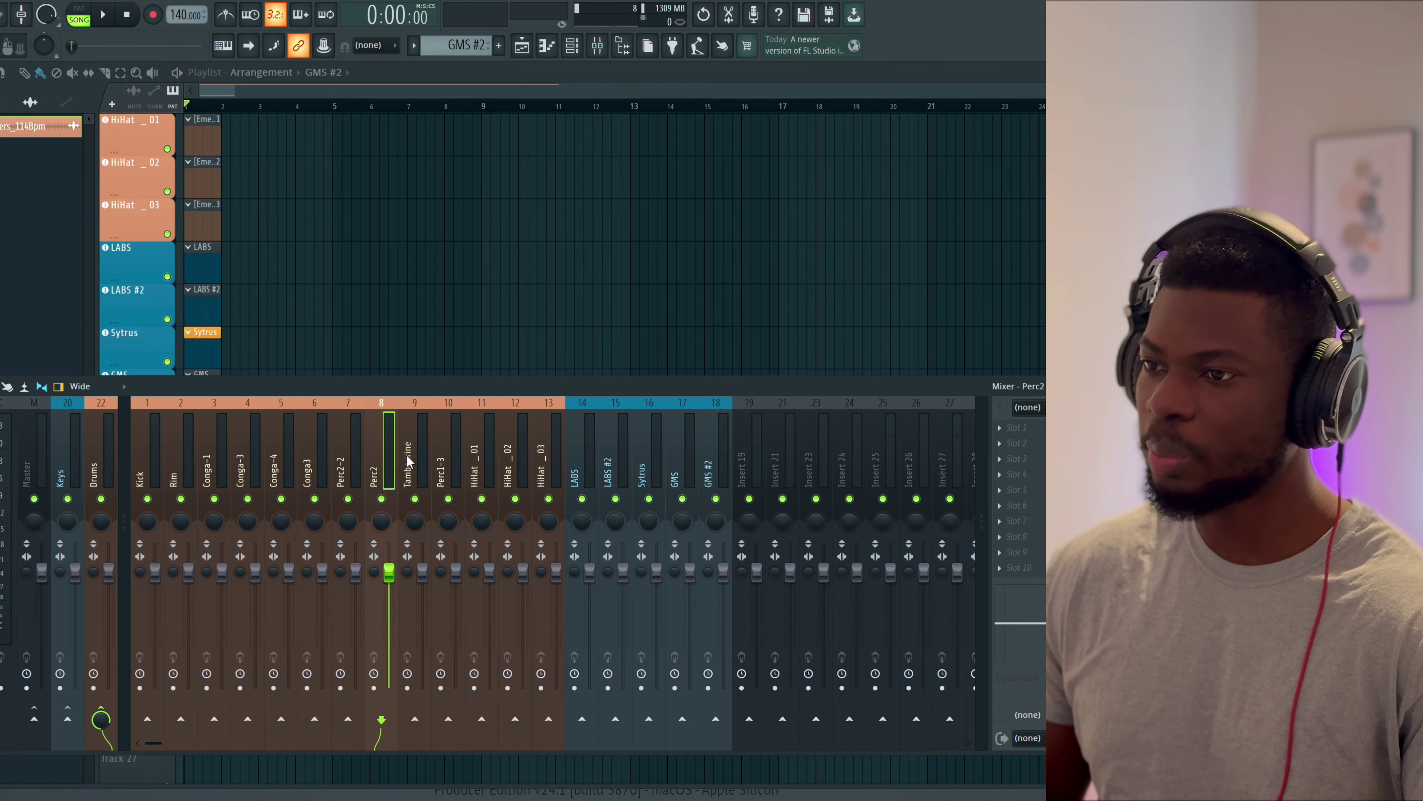
pyautogui.click(423, 457)
pyautogui.click(445, 457)
pyautogui.click(478, 457)
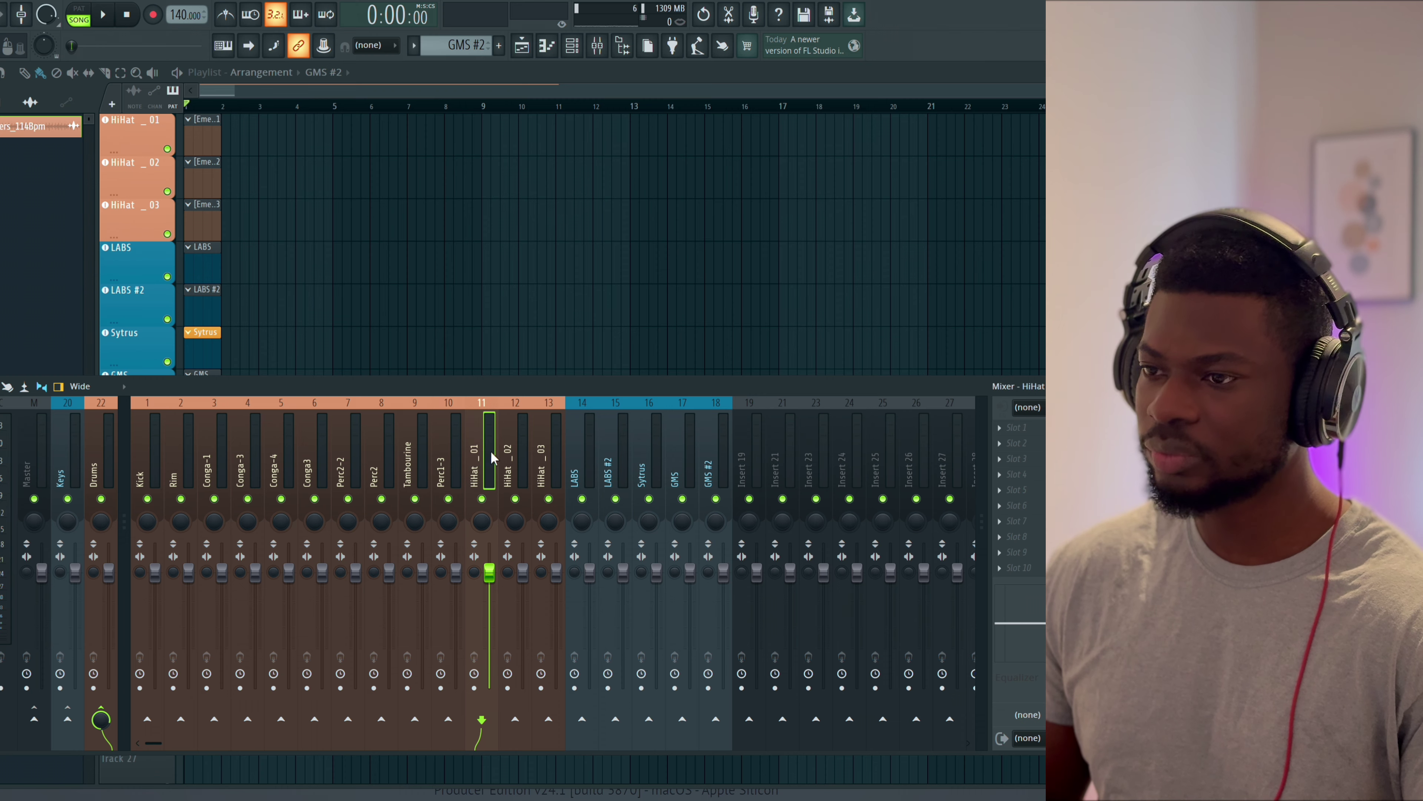
pyautogui.click(511, 457)
pyautogui.click(552, 457)
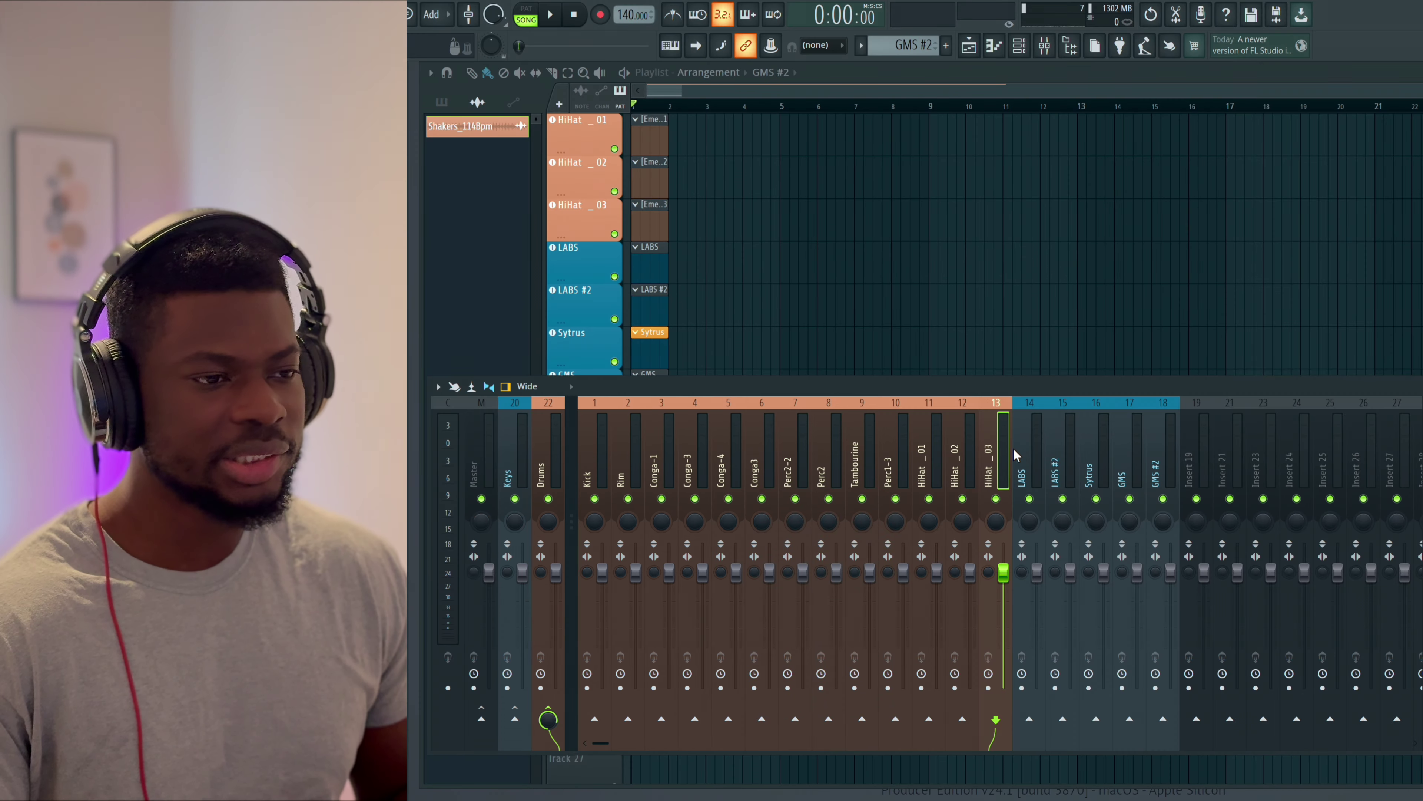
# - Add a separator before the LABS mixer track and try to add another before the Kick track
pyautogui.rightClick(573, 449)
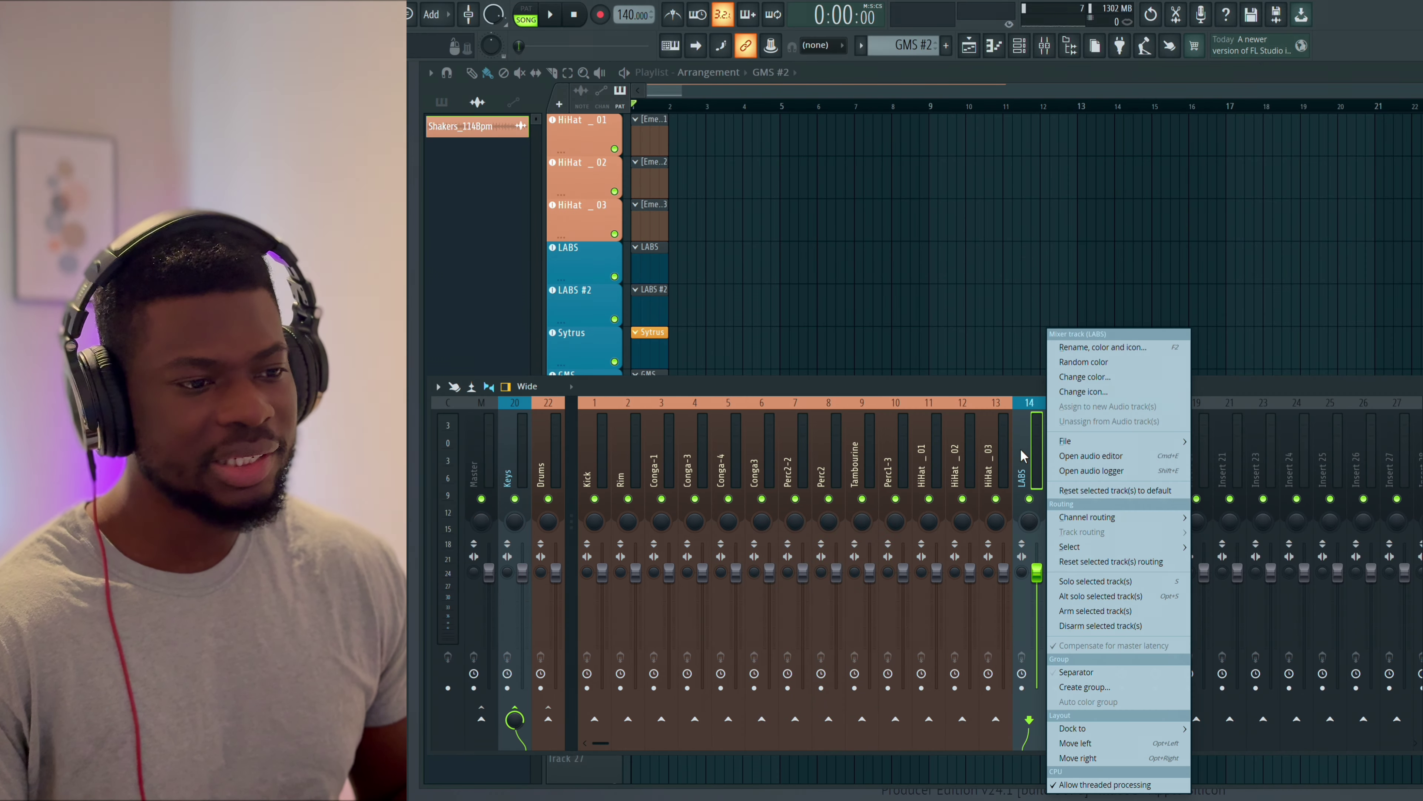
pyautogui.click(1084, 673)
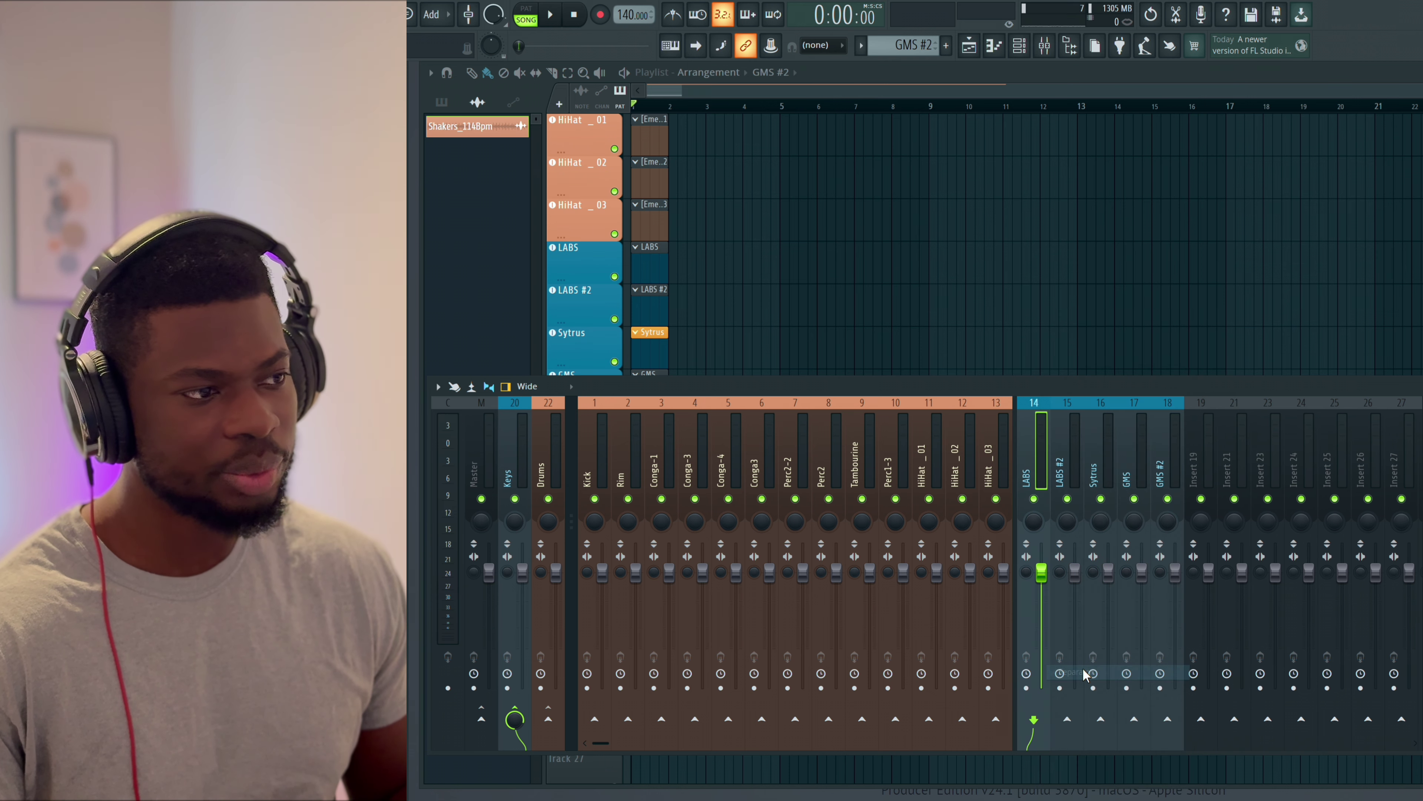
pyautogui.rightClick(602, 505)
pyautogui.click(658, 674)
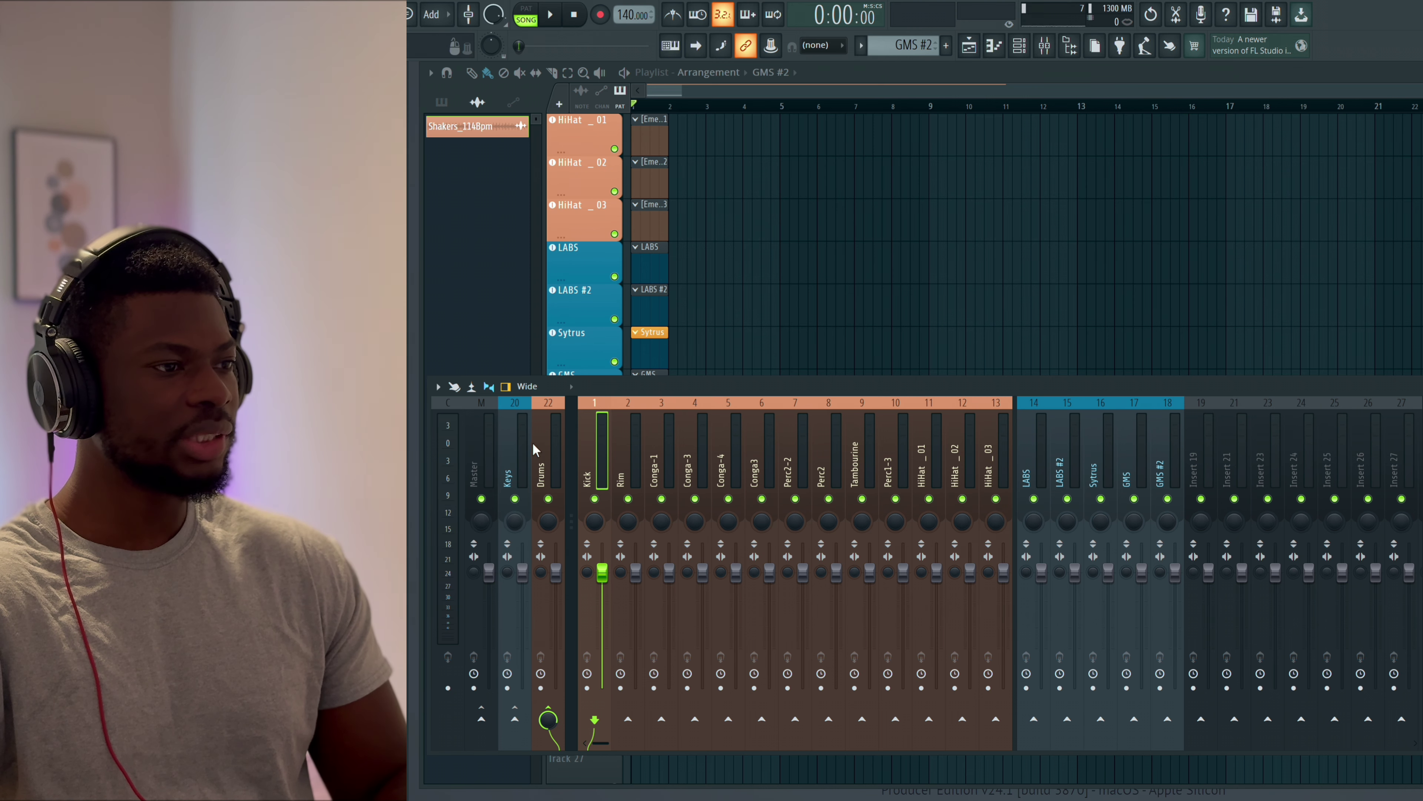
# - Select the Drums bus to view its routing, and show the Drums group in the channel rack
pyautogui.click(539, 462)
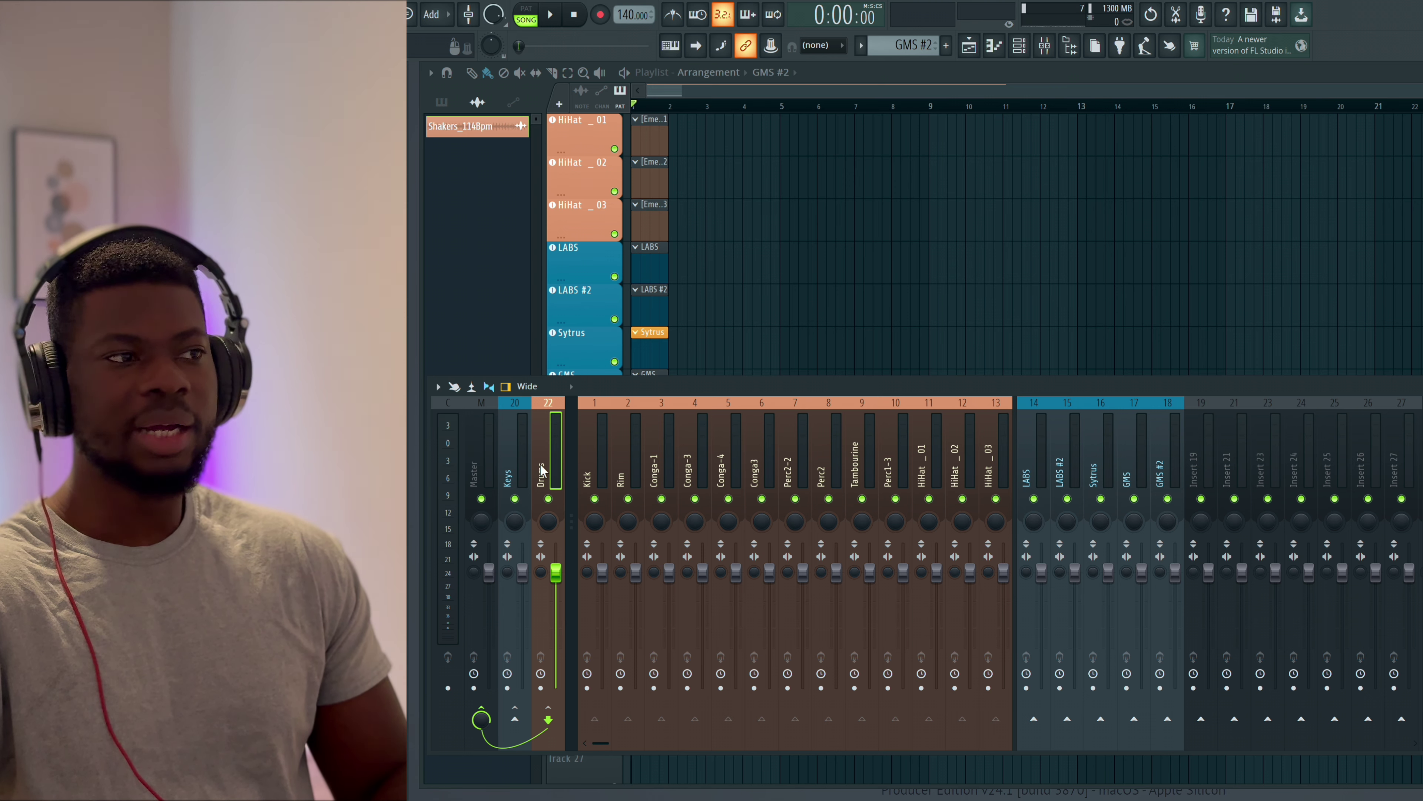
pyautogui.click(1019, 48)
pyautogui.click(999, 73)
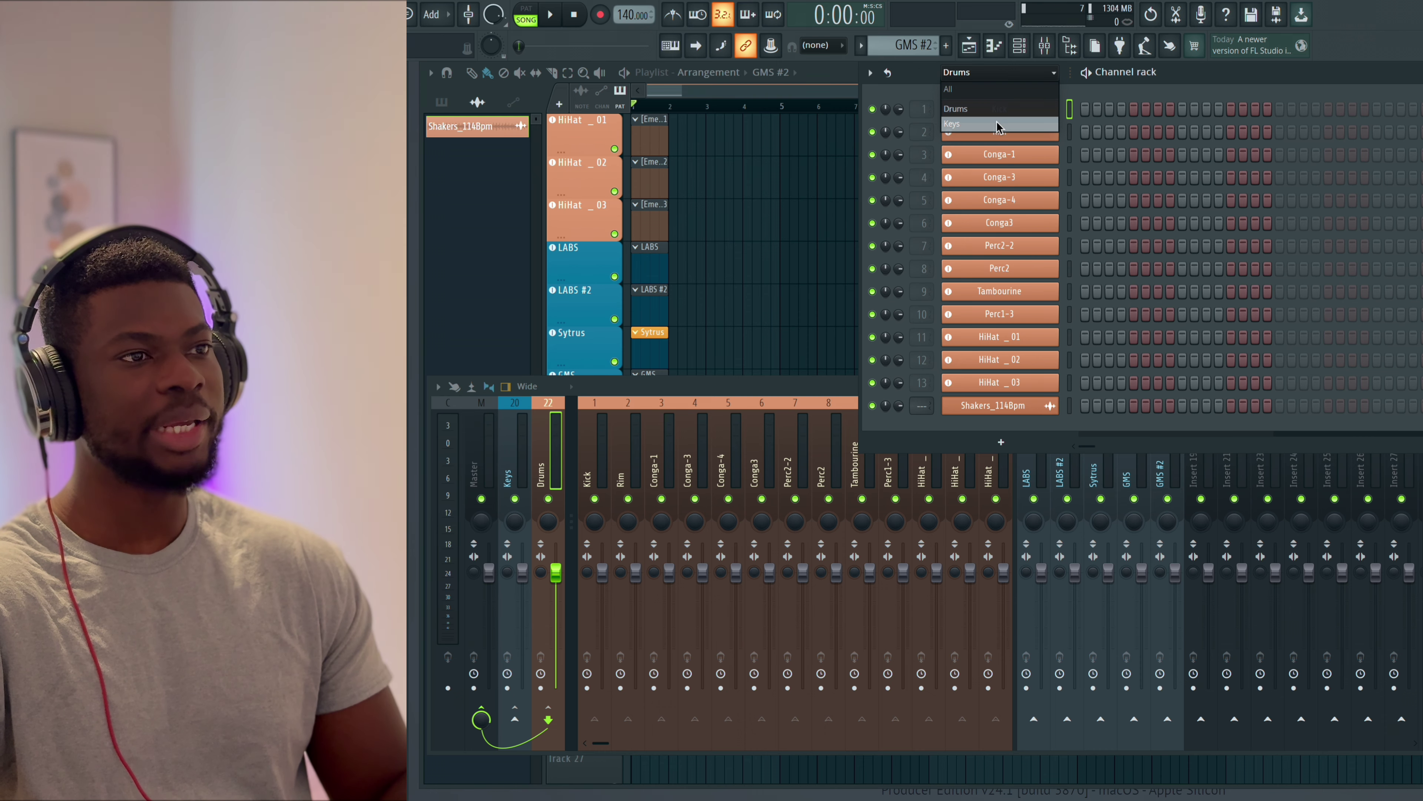
pyautogui.click(986, 108)
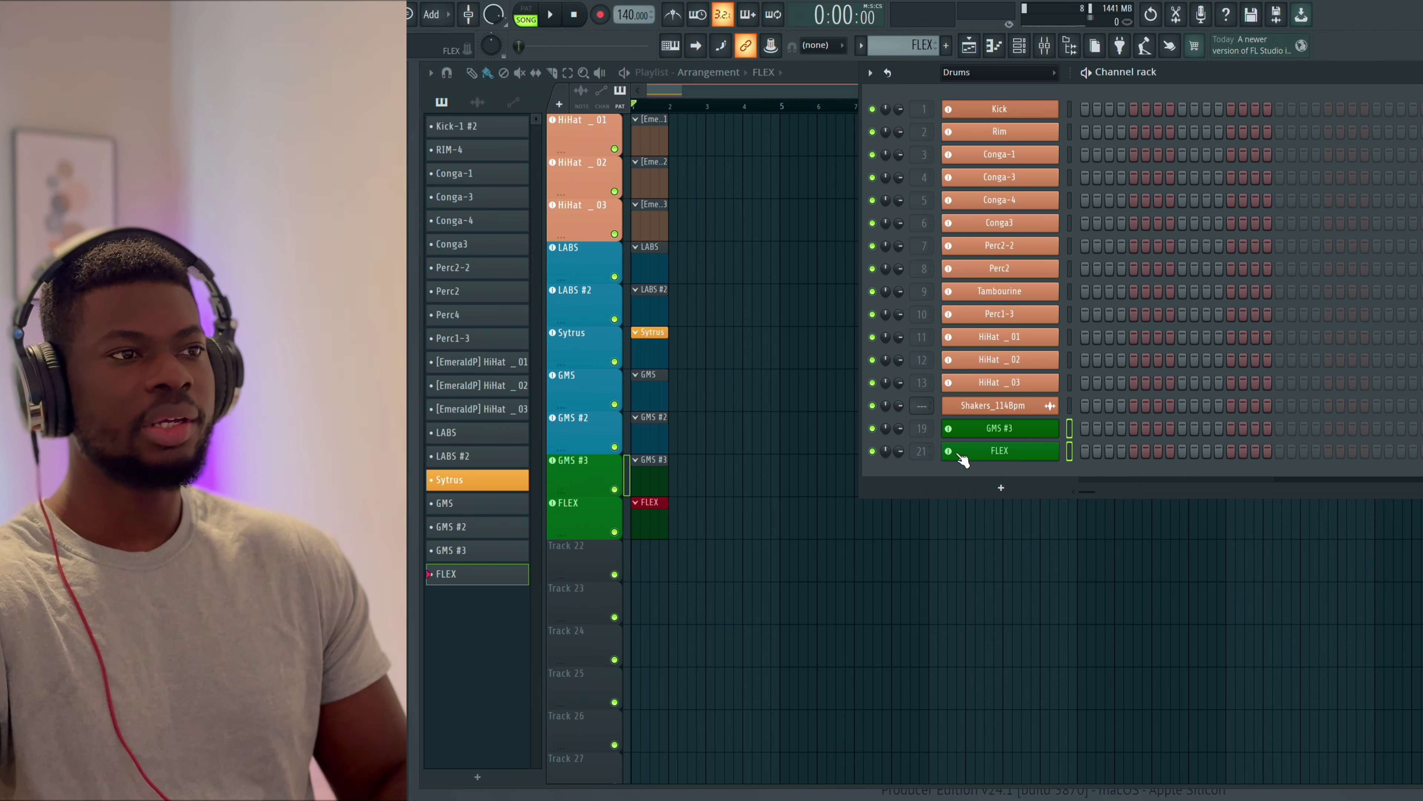
# - Group the selected GMS #3 and FLEX channels under the name "Bass" and open the list of channel groups
pyautogui.click(869, 73)
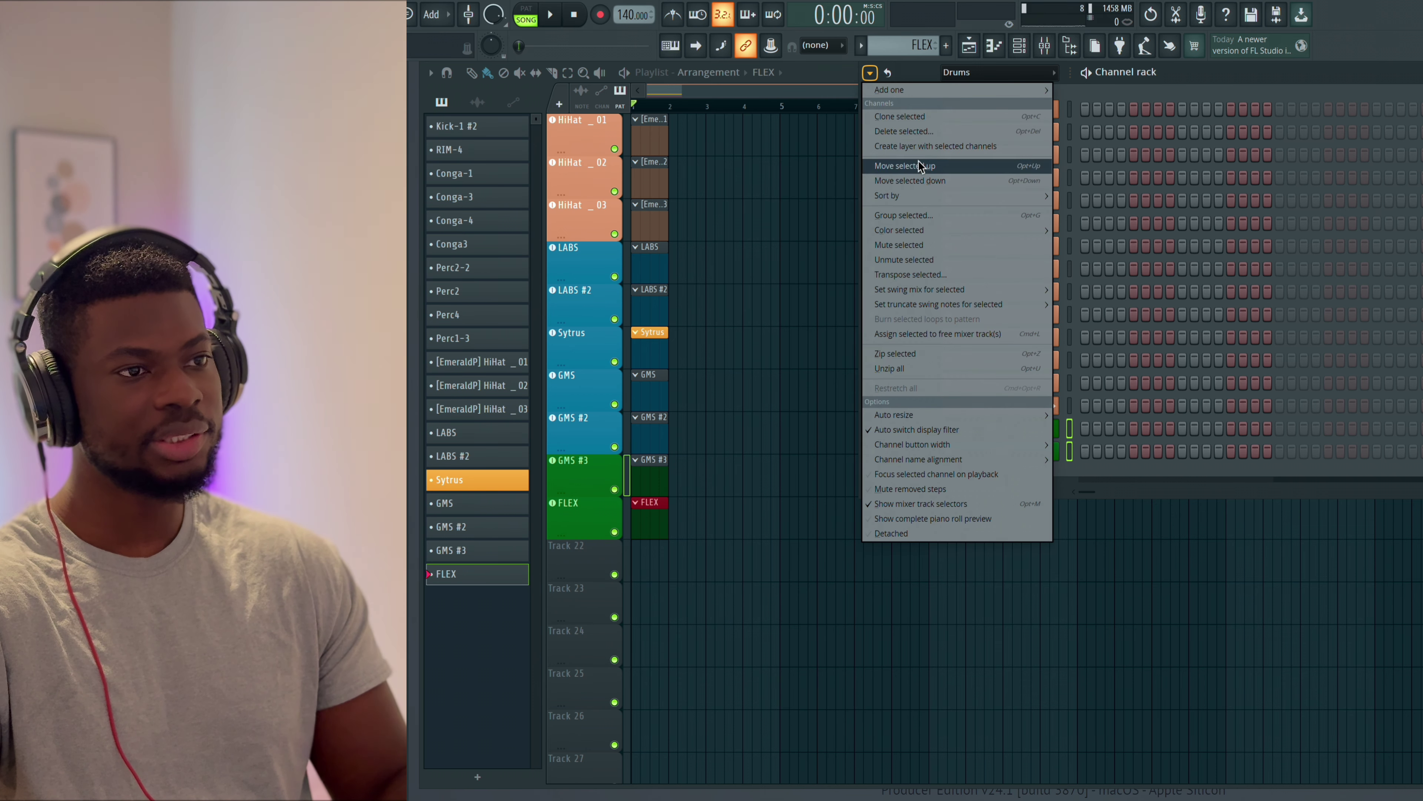
pyautogui.click(907, 217)
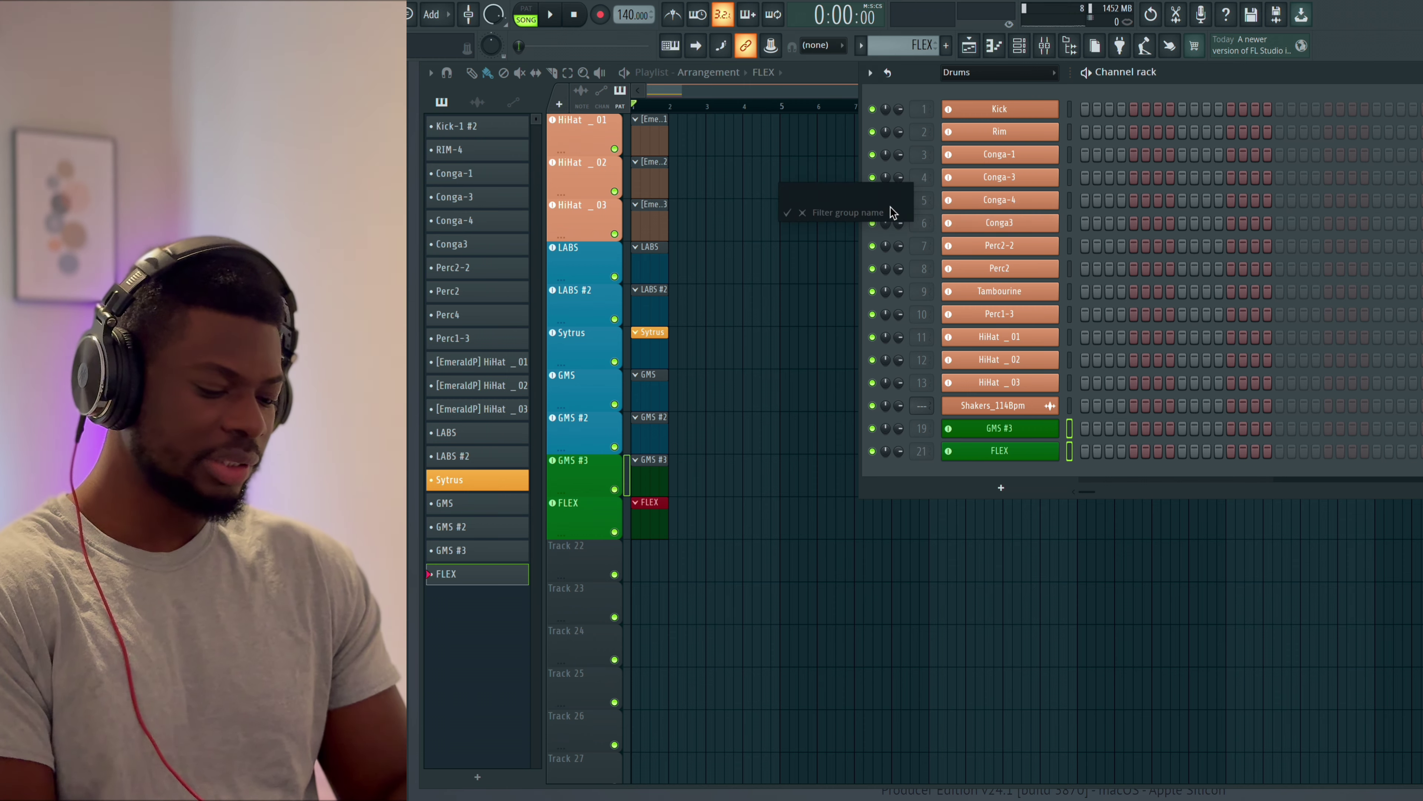
pyautogui.write('Bass')
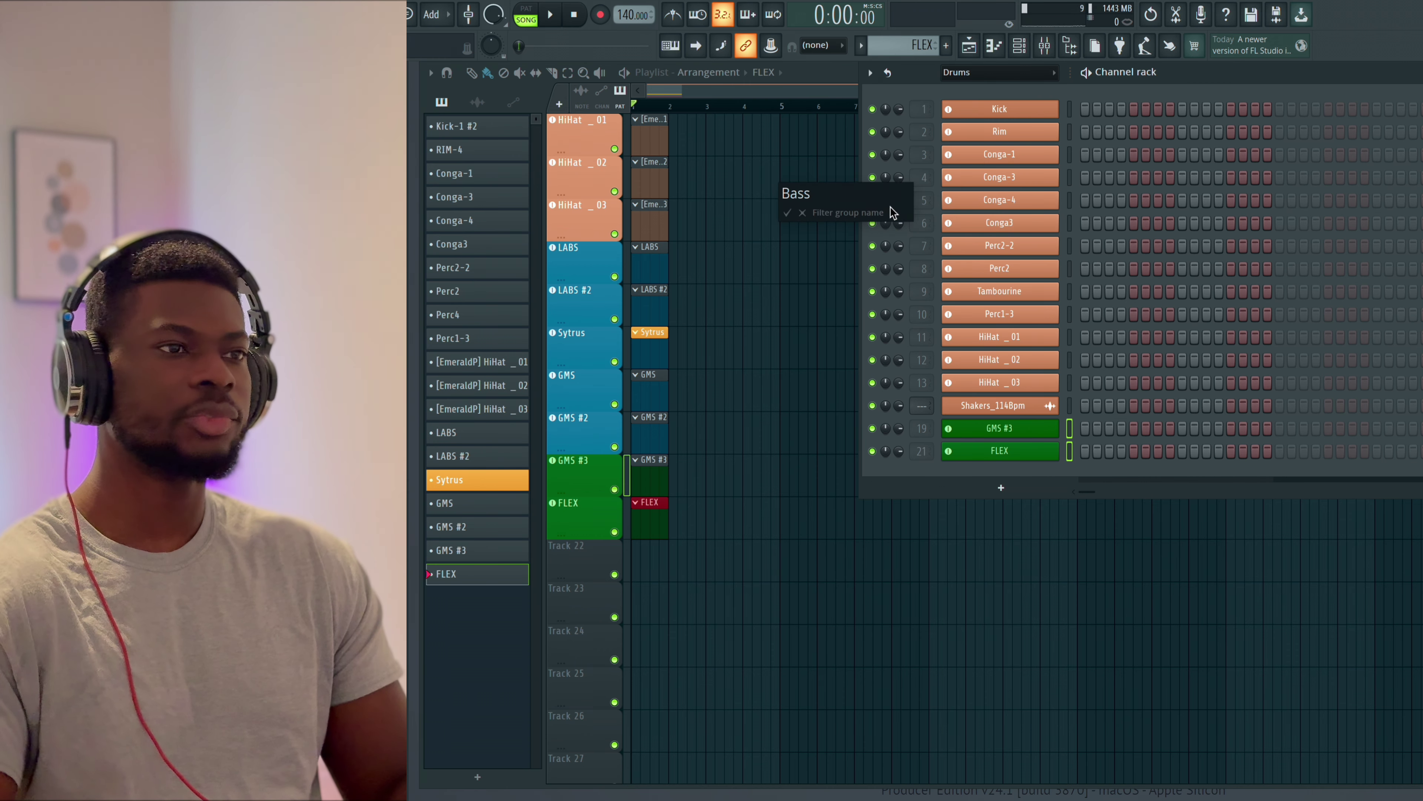
pyautogui.press('Return')
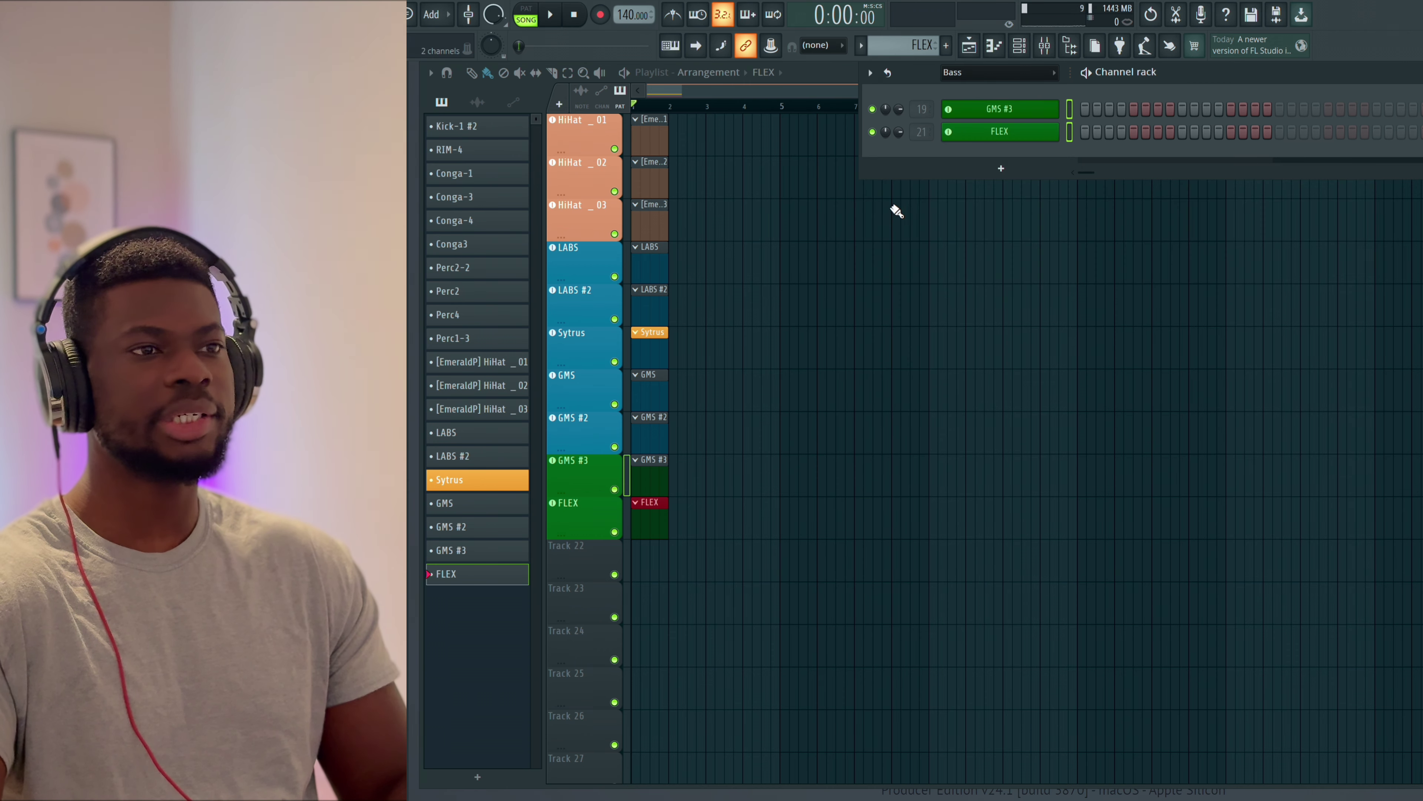
pyautogui.click(989, 74)
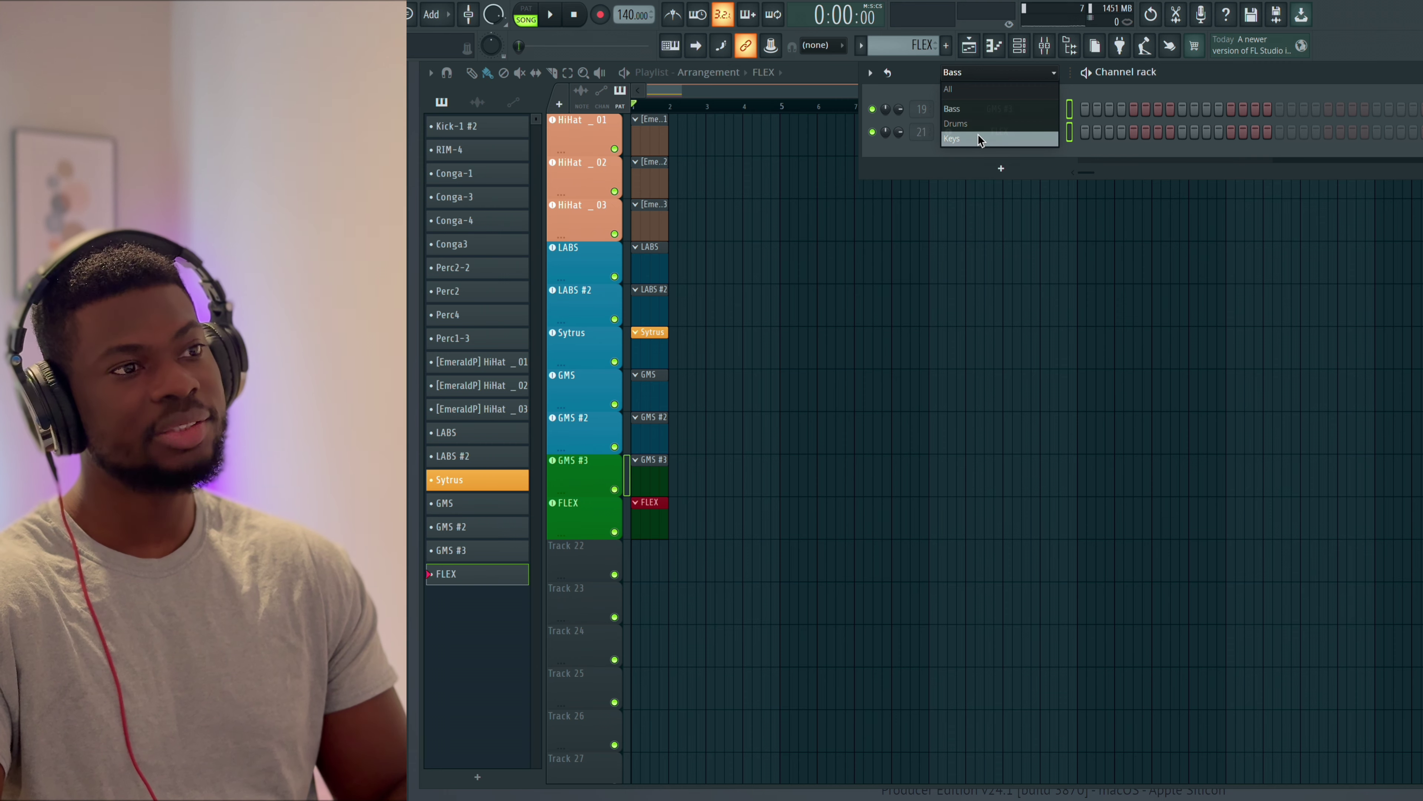
# - Show the Keys channel group, and load Fruity Parametric EQ 2 and Fruity Limiter on the Keys mixer bus
pyautogui.click(934, 165)
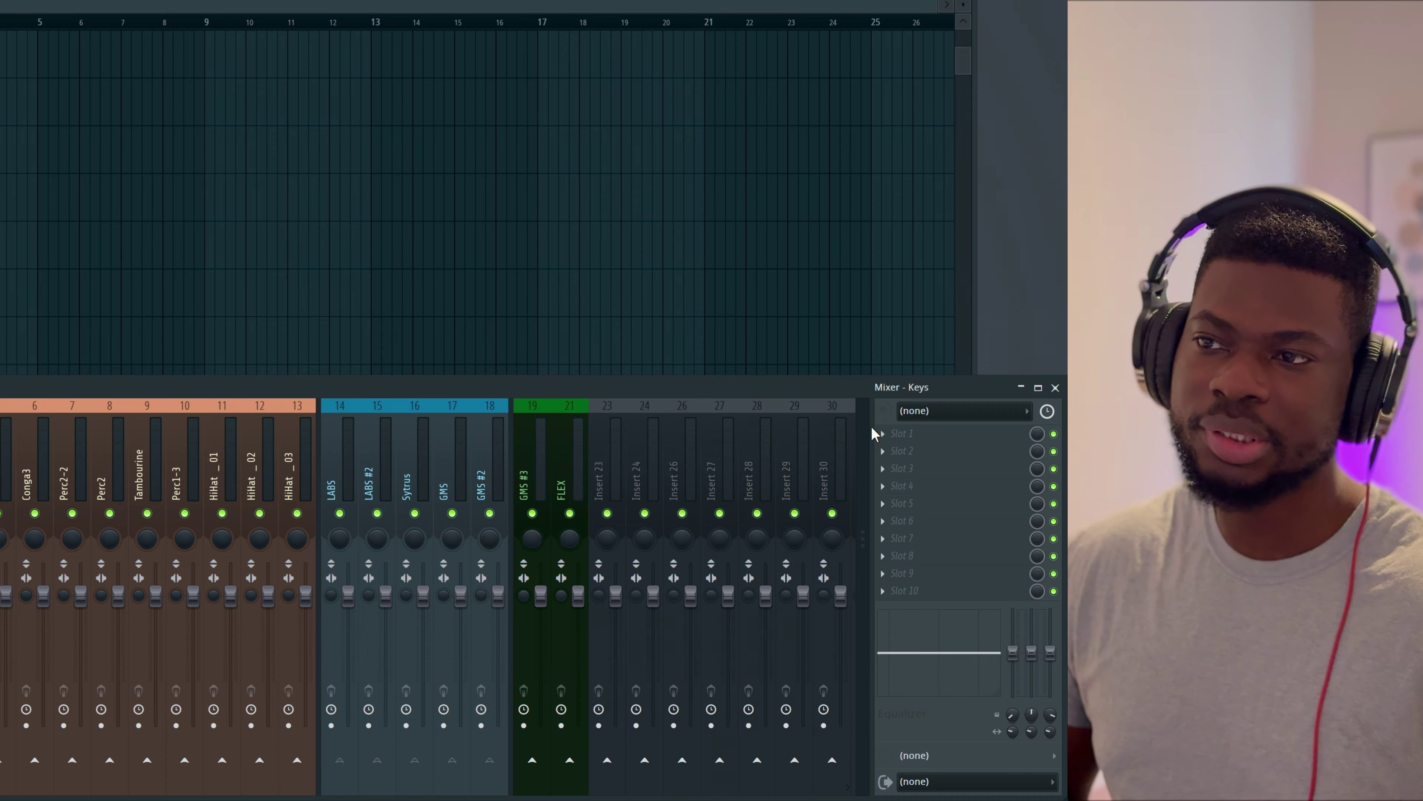
pyautogui.click(890, 433)
pyautogui.click(533, 351)
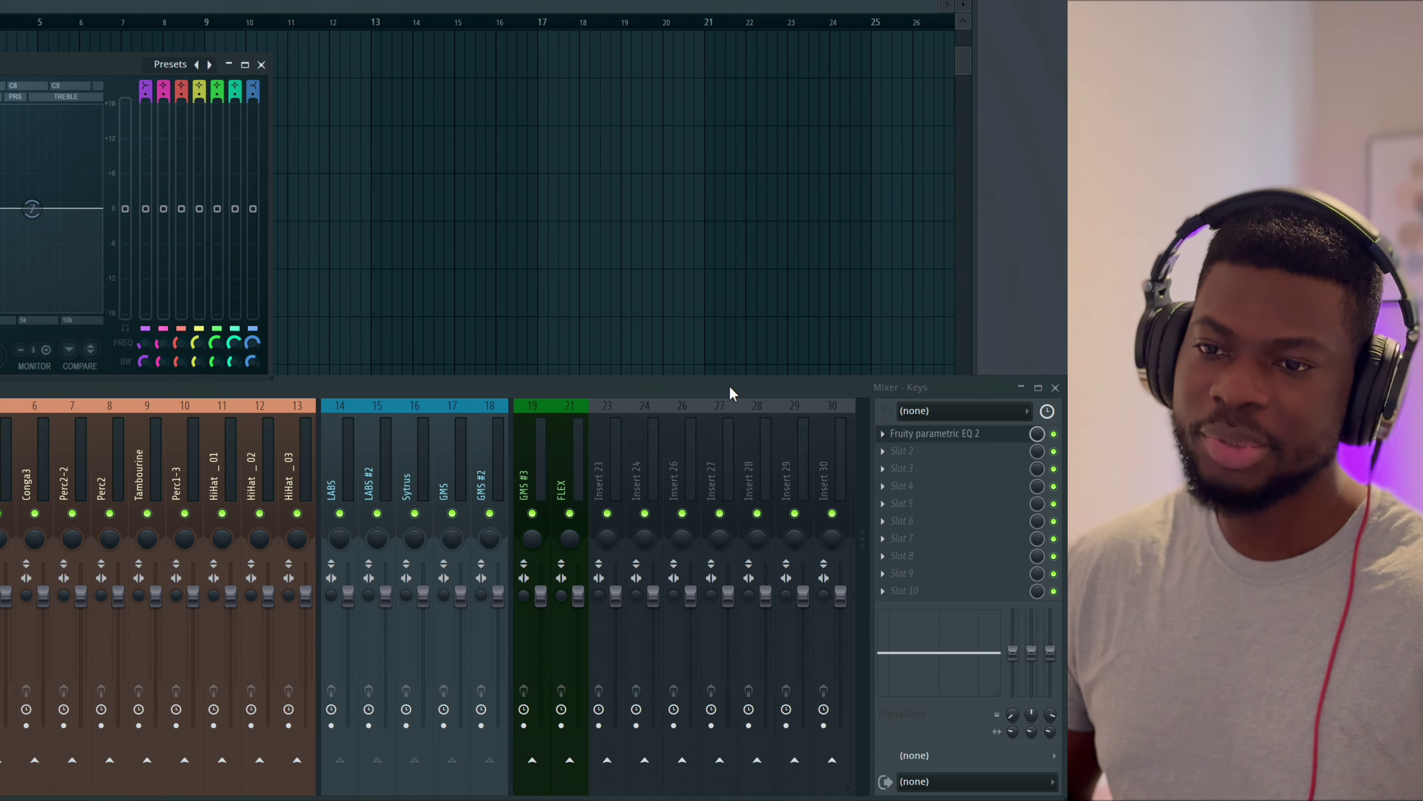
pyautogui.click(885, 459)
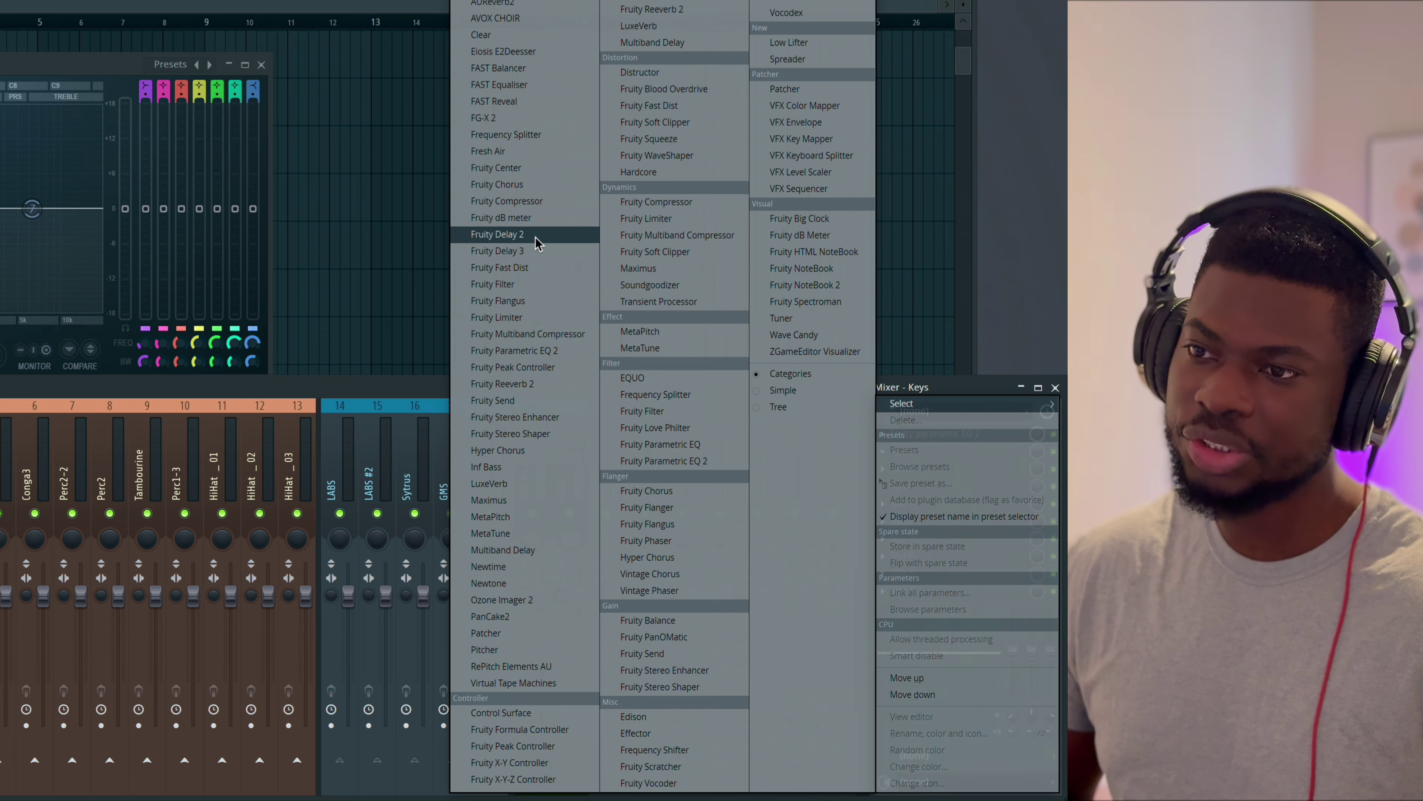
pyautogui.click(516, 318)
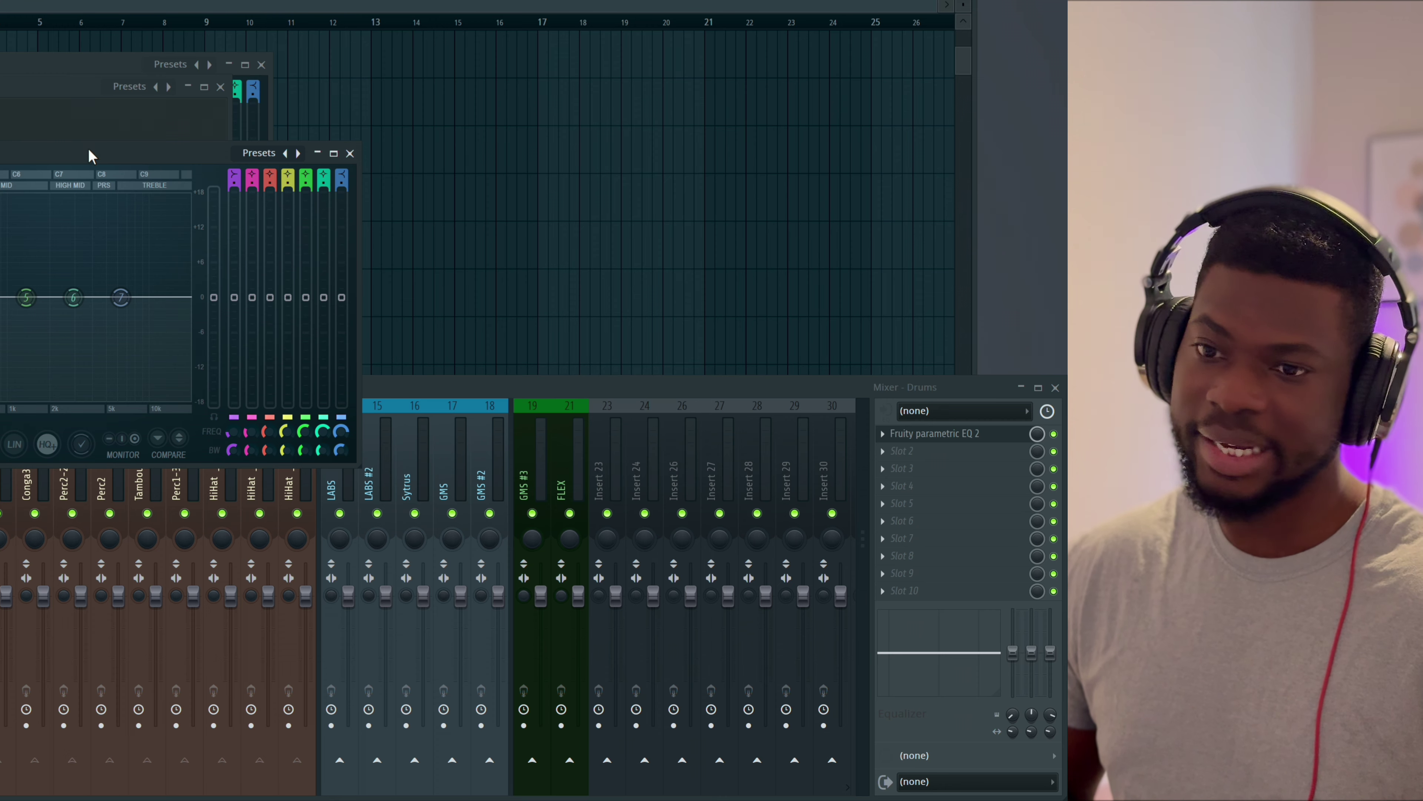
# - Move the Drums bus's EQ window out of the way and load Fruity Limiter in the bus's second effect slot
pyautogui.moveTo(90, 154); pyautogui.dragTo(177, 39)
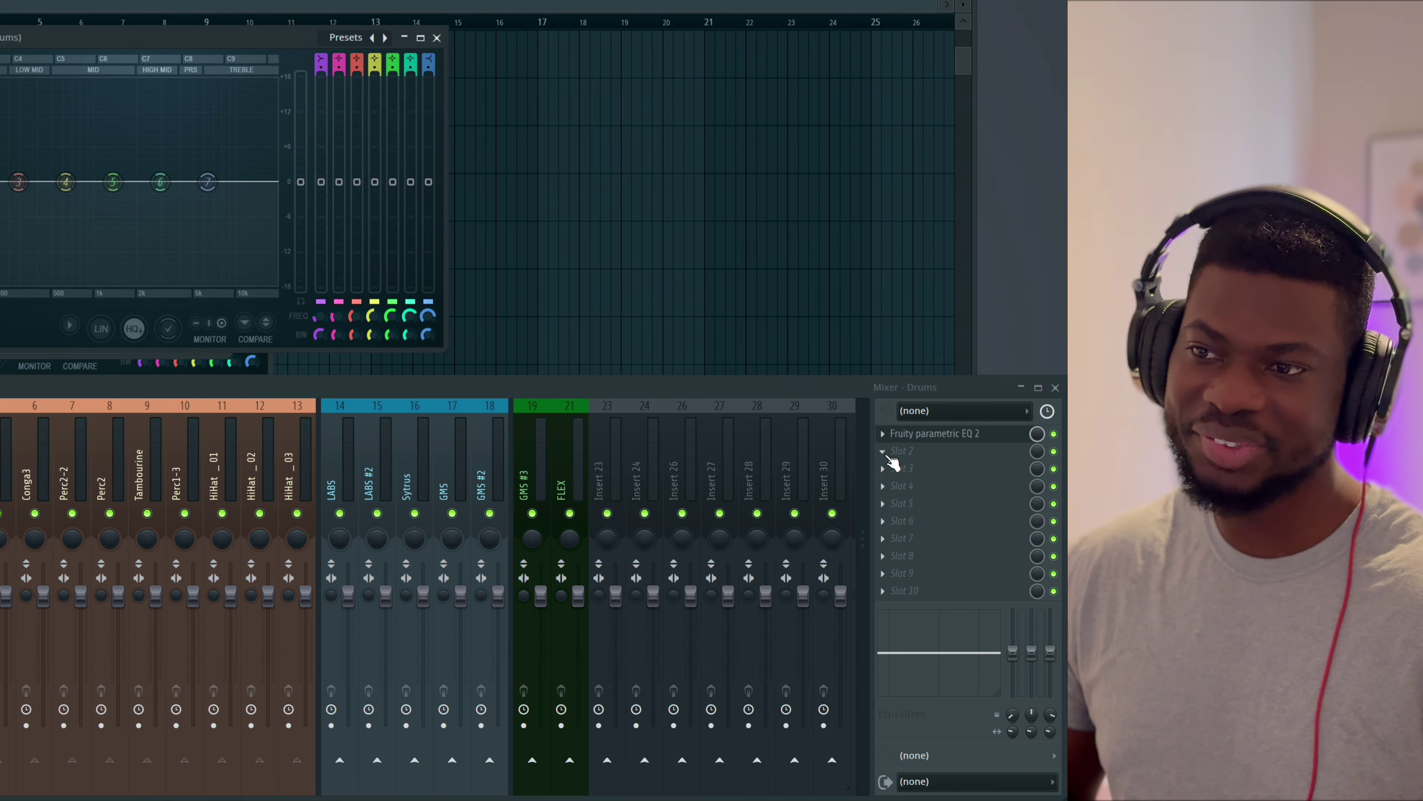
pyautogui.click(886, 460)
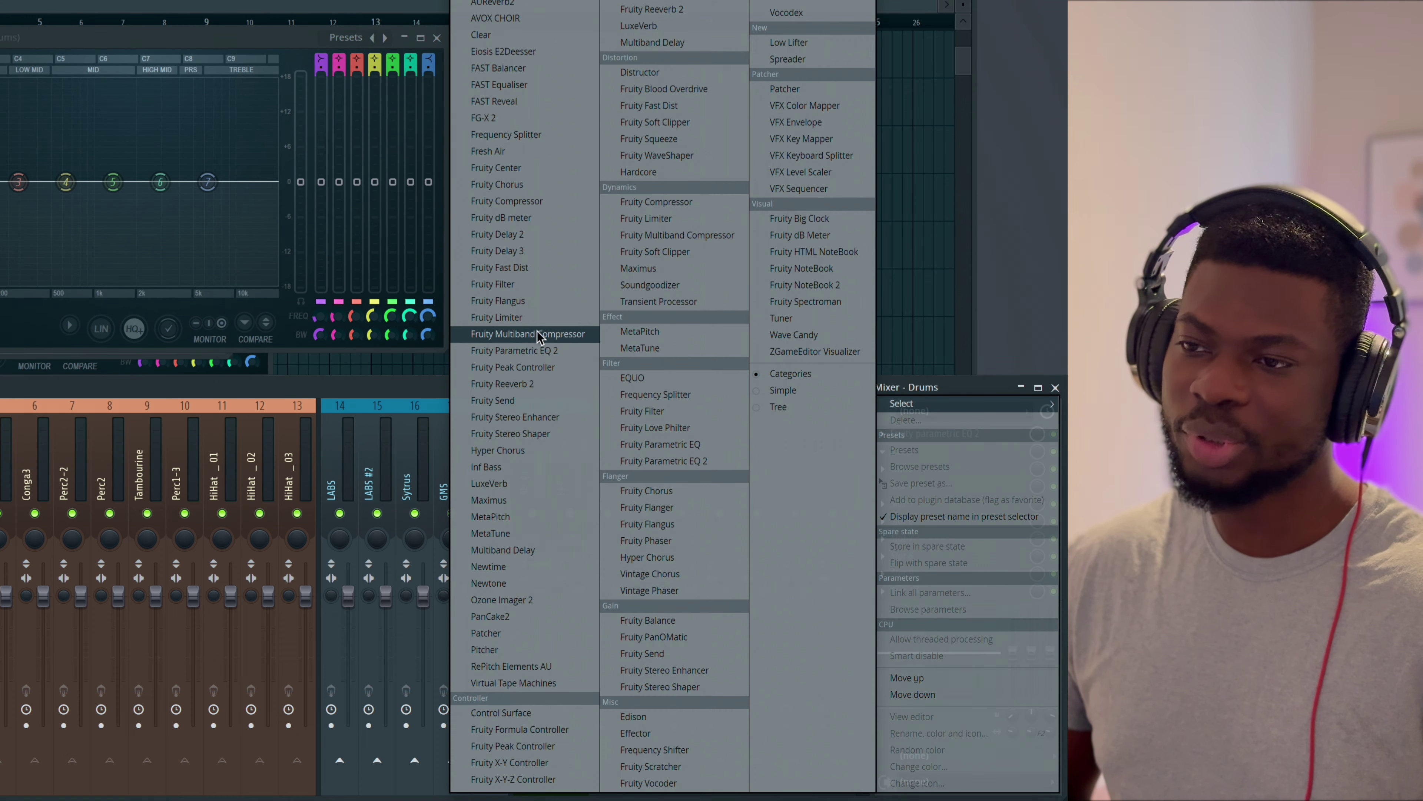
pyautogui.click(531, 319)
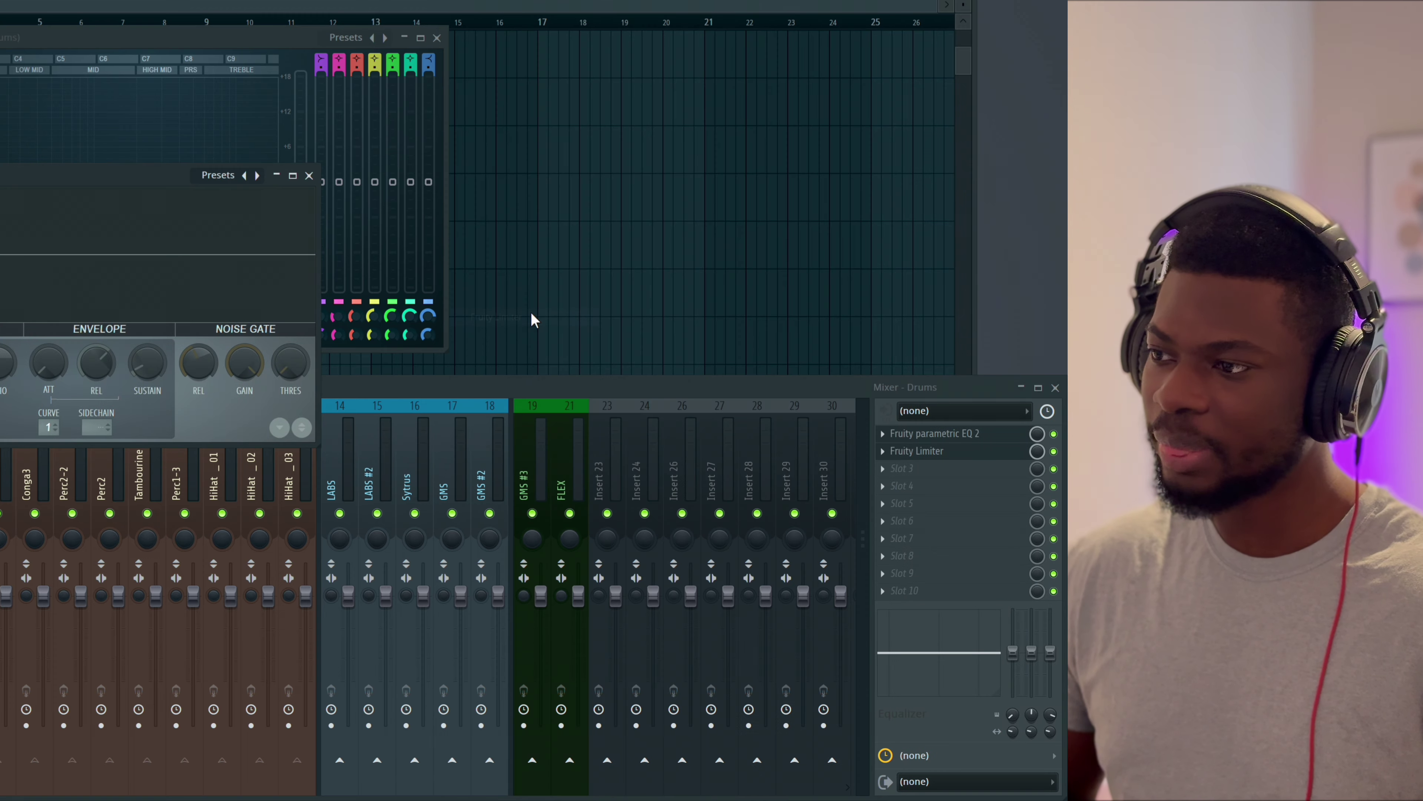
pyautogui.click(0, 487)
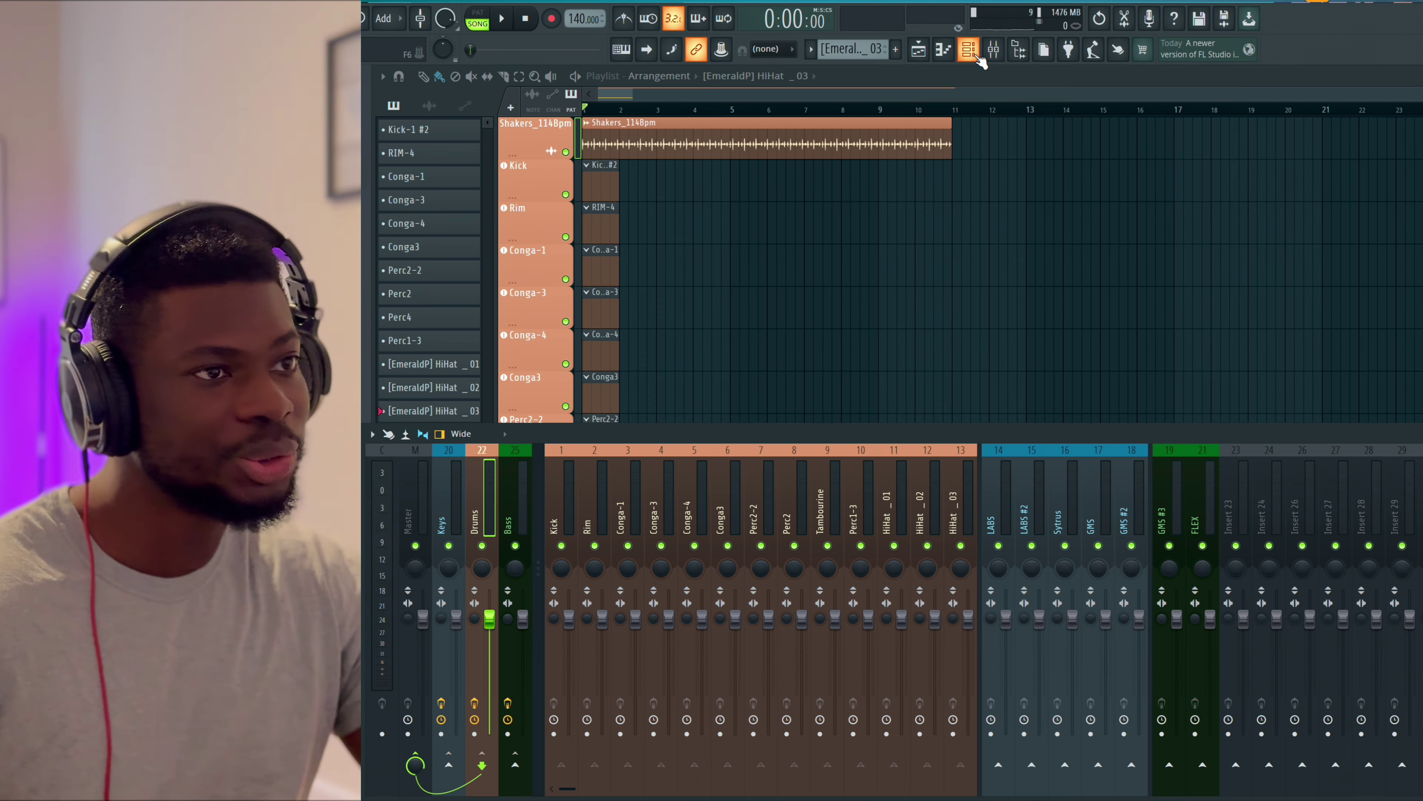
# - Show the Drums group in the channel rack and open the Kick channel's sampler settings
pyautogui.press('F6')
pyautogui.click(1001, 79)
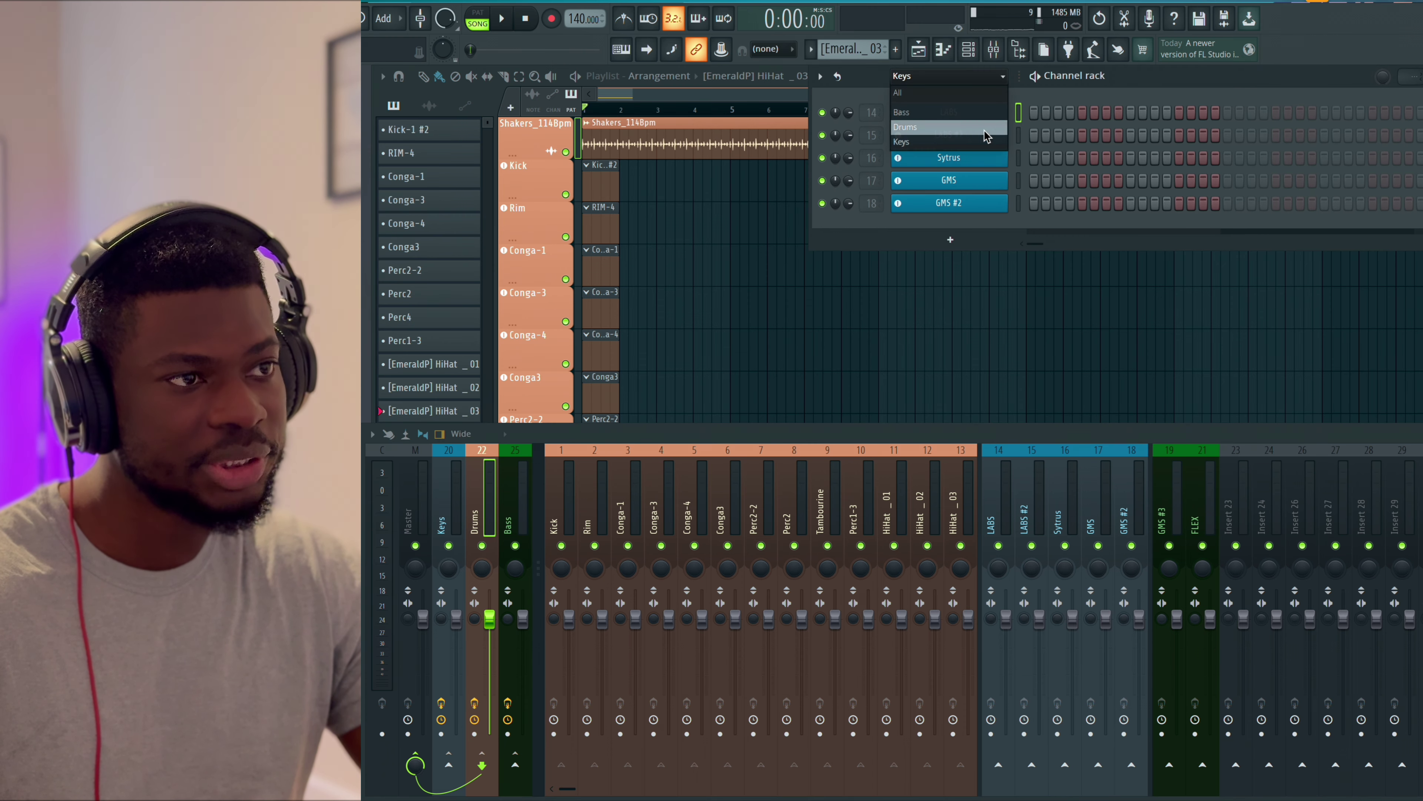
pyautogui.click(930, 131)
pyautogui.click(931, 117)
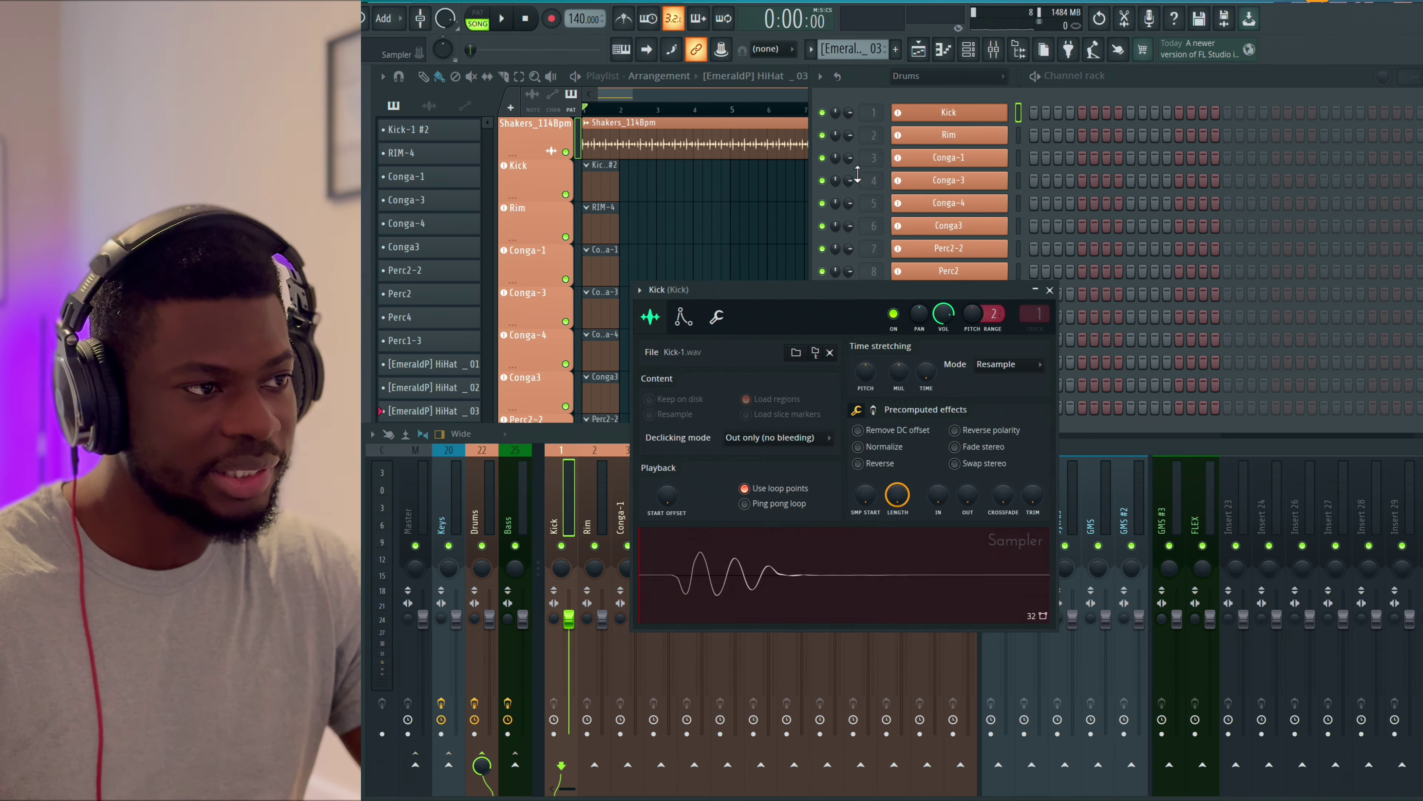
# - Shape the Kick's volume envelope with no attack and full hold, and turn on its tempo-based timing
pyautogui.click(681, 317)
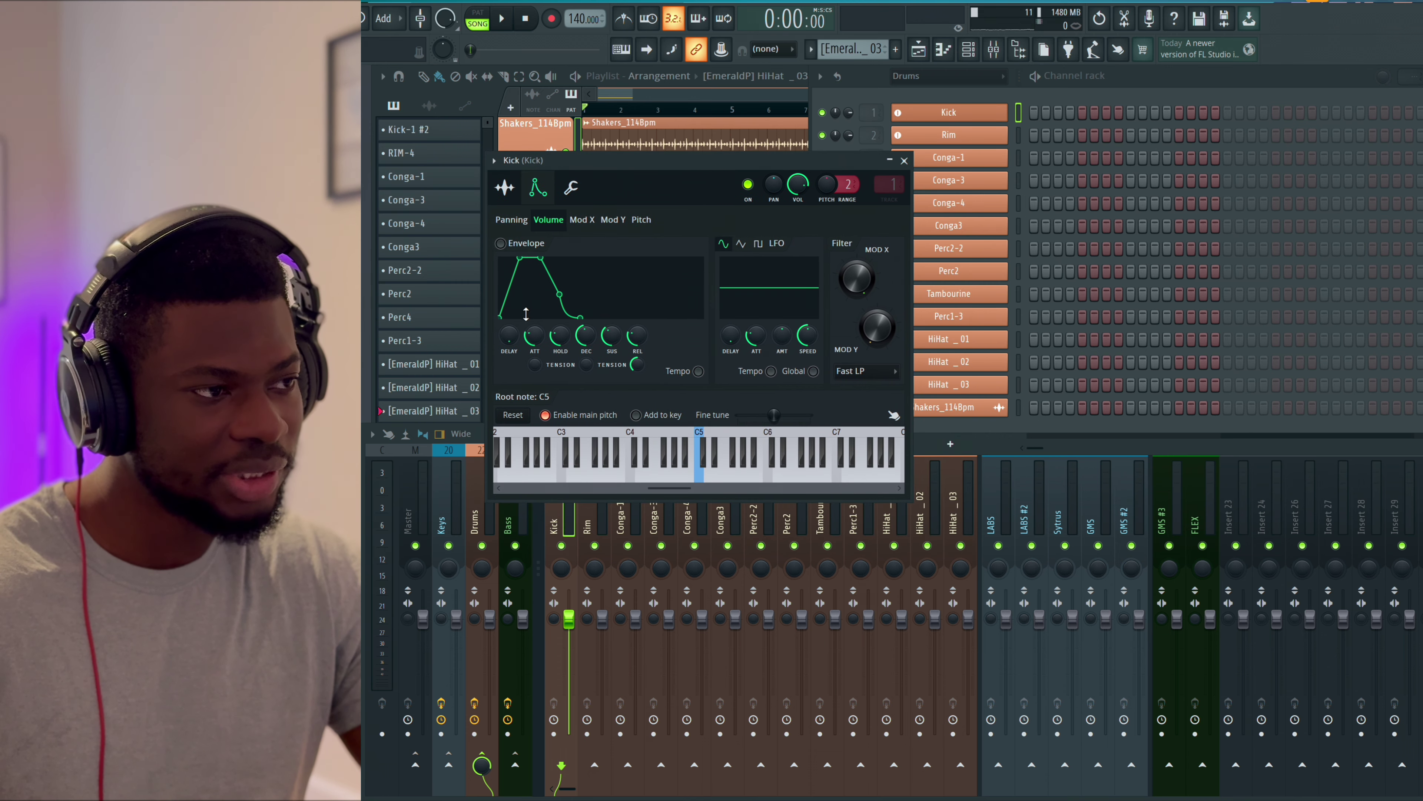
pyautogui.moveTo(528, 342); pyautogui.dragTo(585, 345)
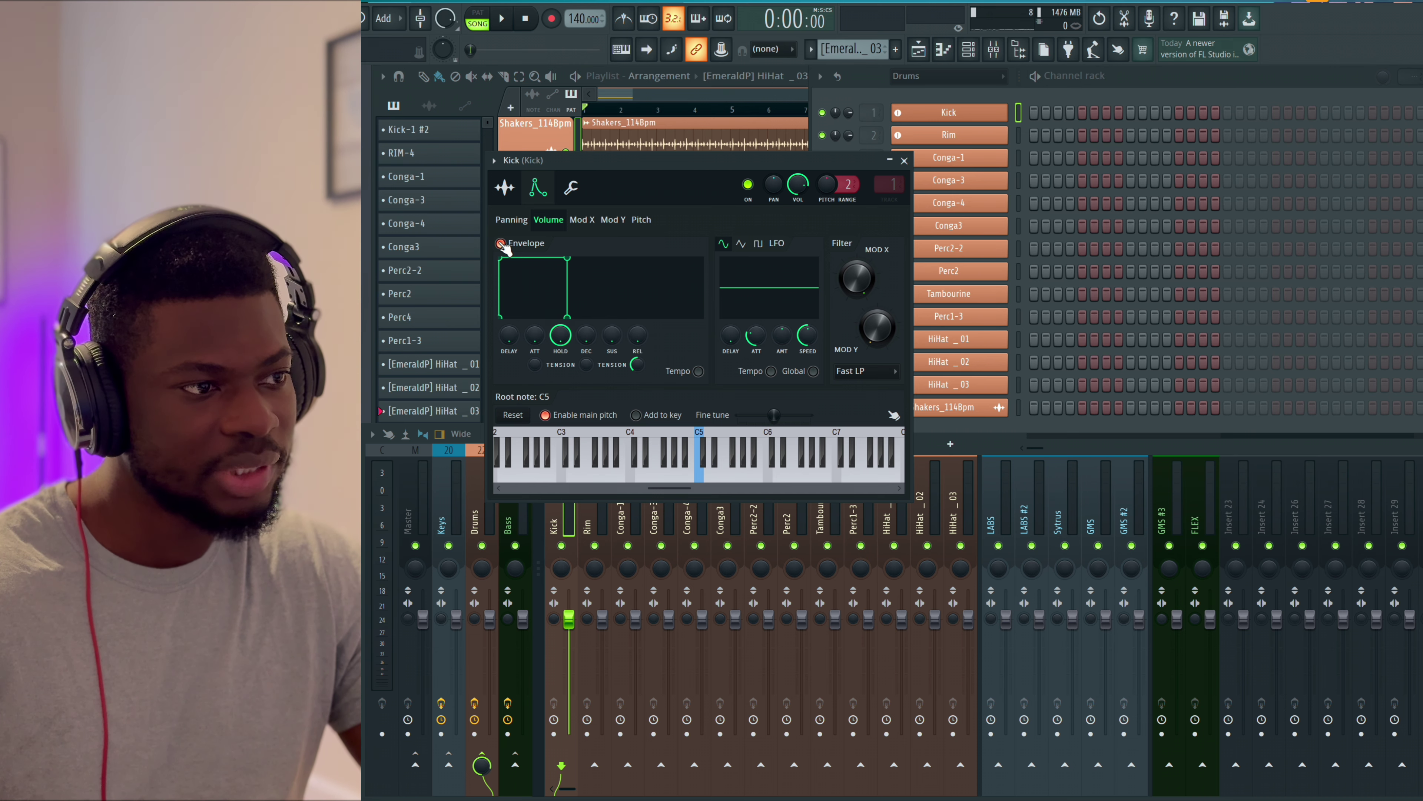
pyautogui.click(698, 370)
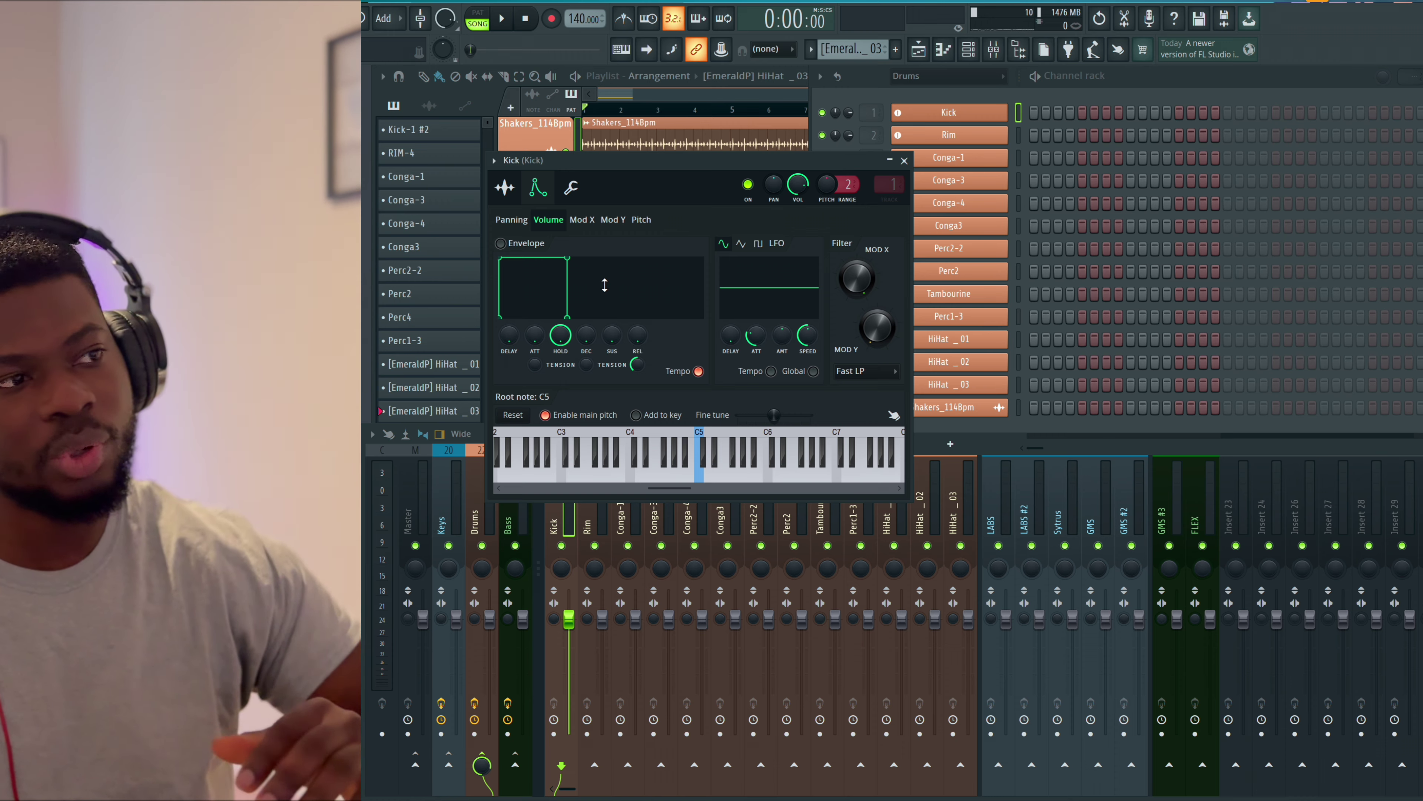
pyautogui.moveTo(887, 183); pyautogui.dragTo(835, 185)
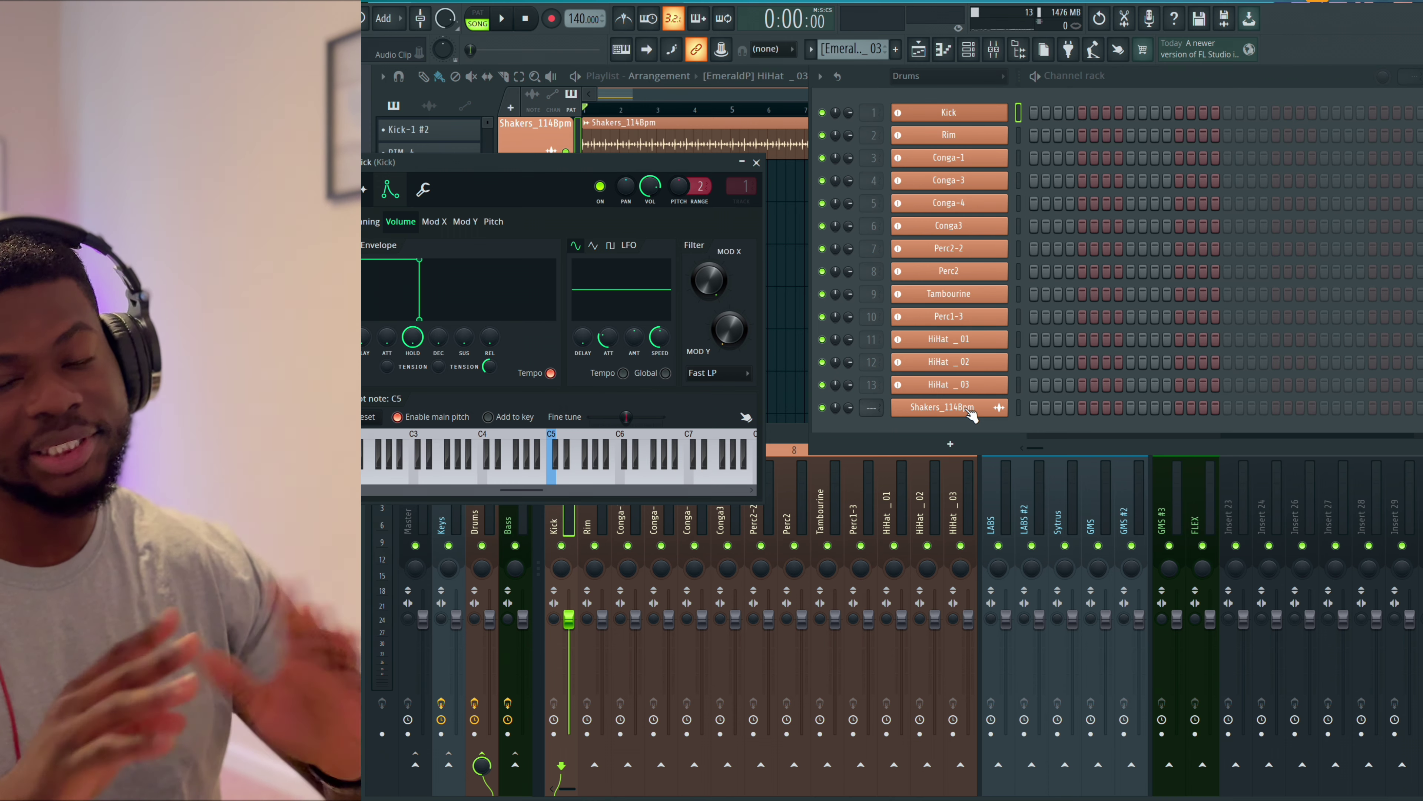
# - Open the Conga-3 and Conga-4 channels to inspect their sampler settings
pyautogui.click(949, 180)
pyautogui.click(949, 180)
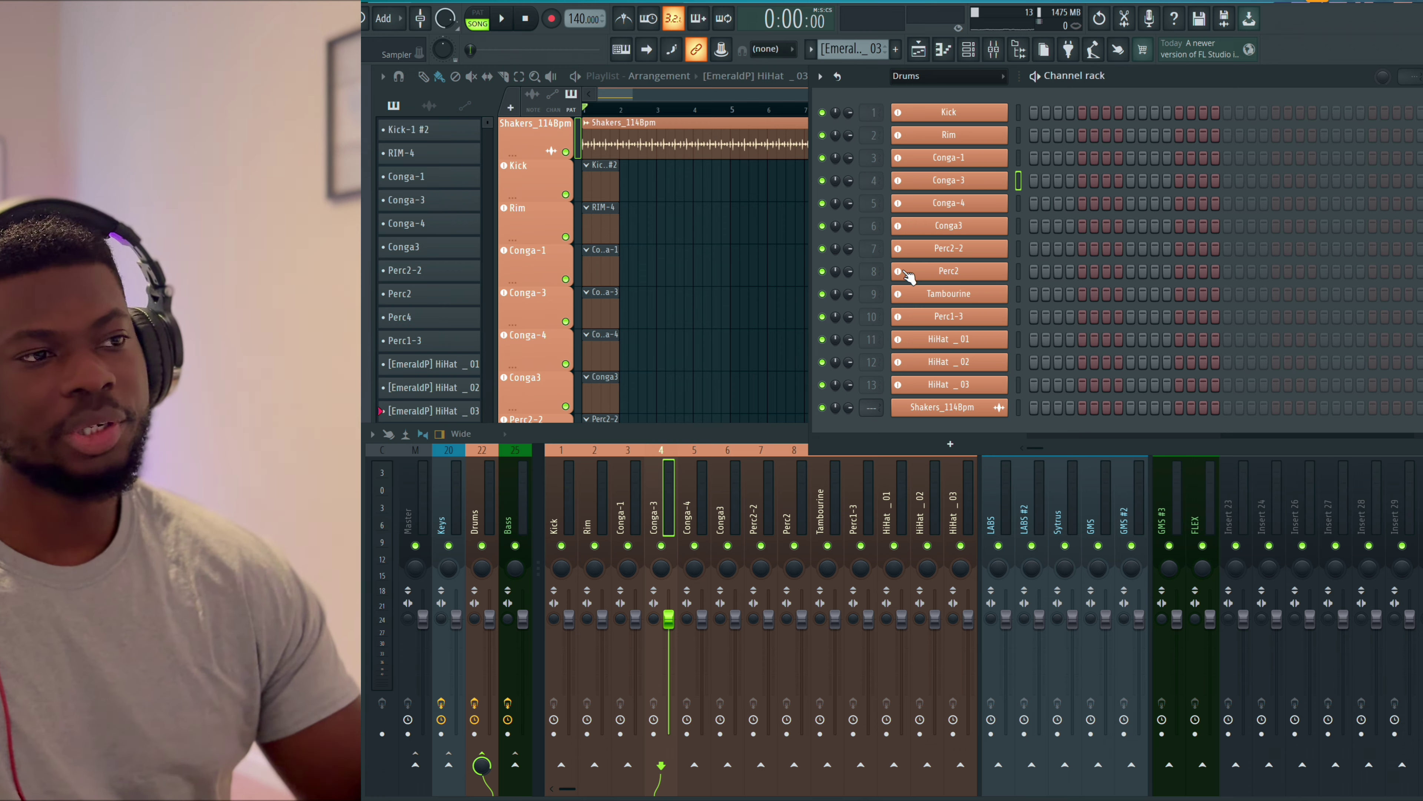
pyautogui.click(937, 205)
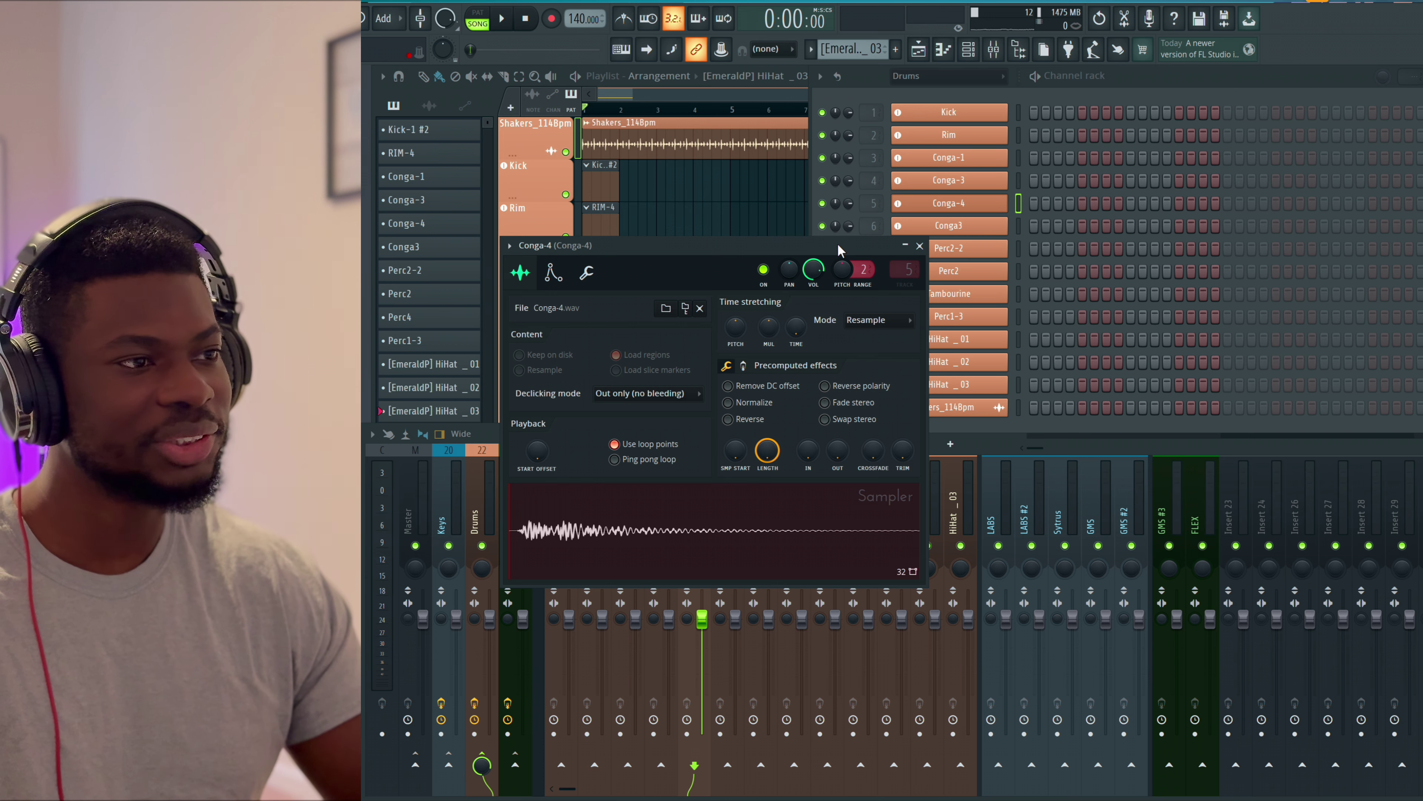
pyautogui.moveTo(748, 237); pyautogui.dragTo(677, 254)
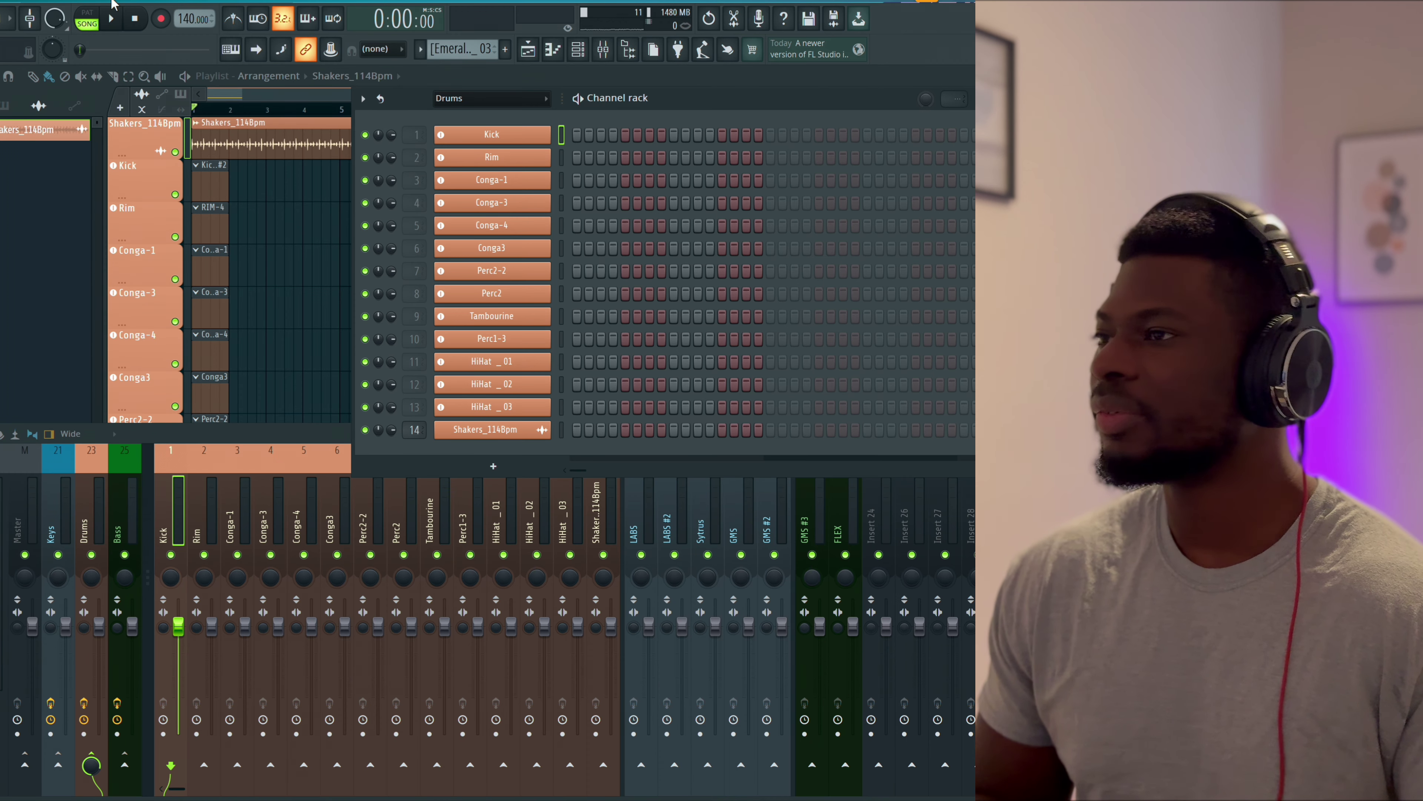
# - Switch all audio clips in the project to Stretch Pro mode and accept the confirmation
pyautogui.click(116, 2)
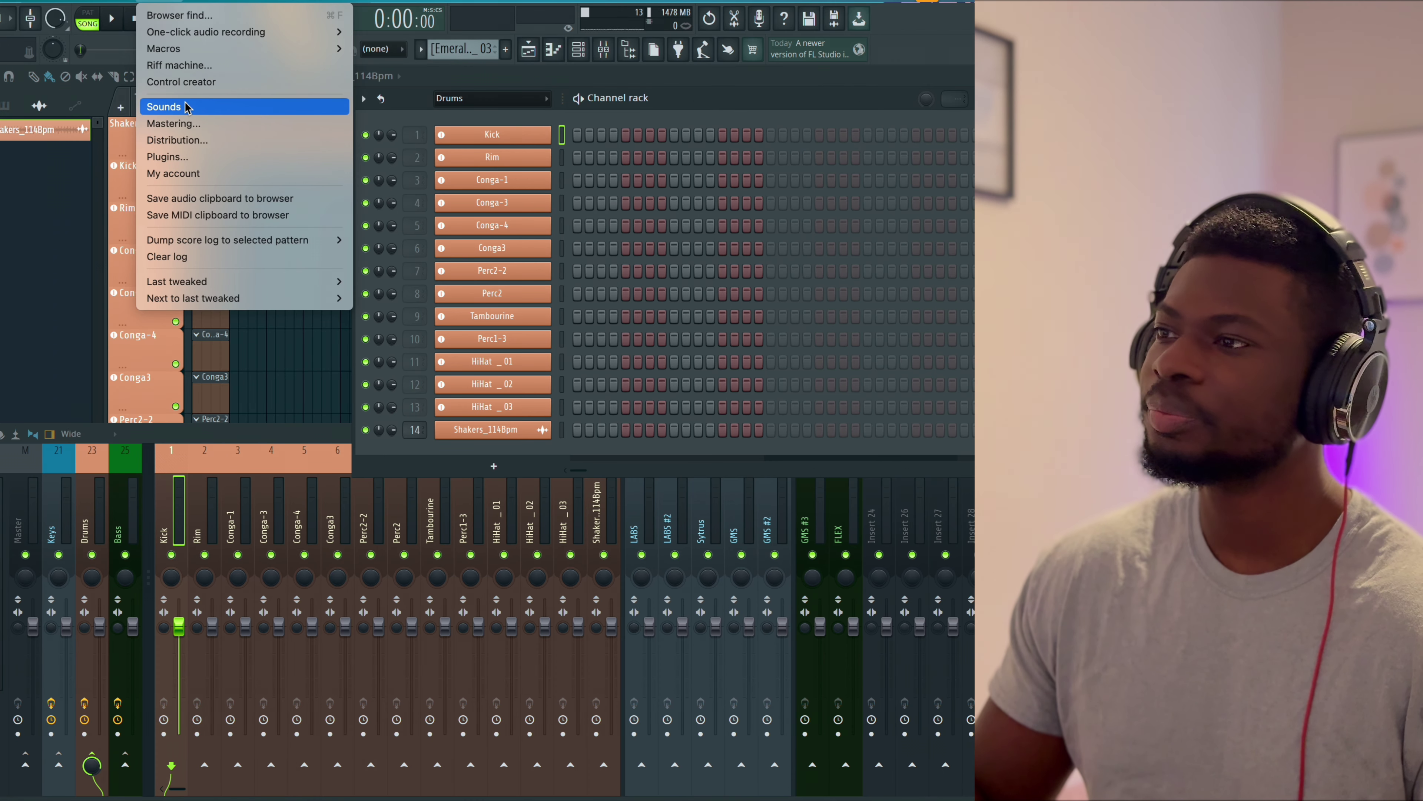
pyautogui.click(176, 65)
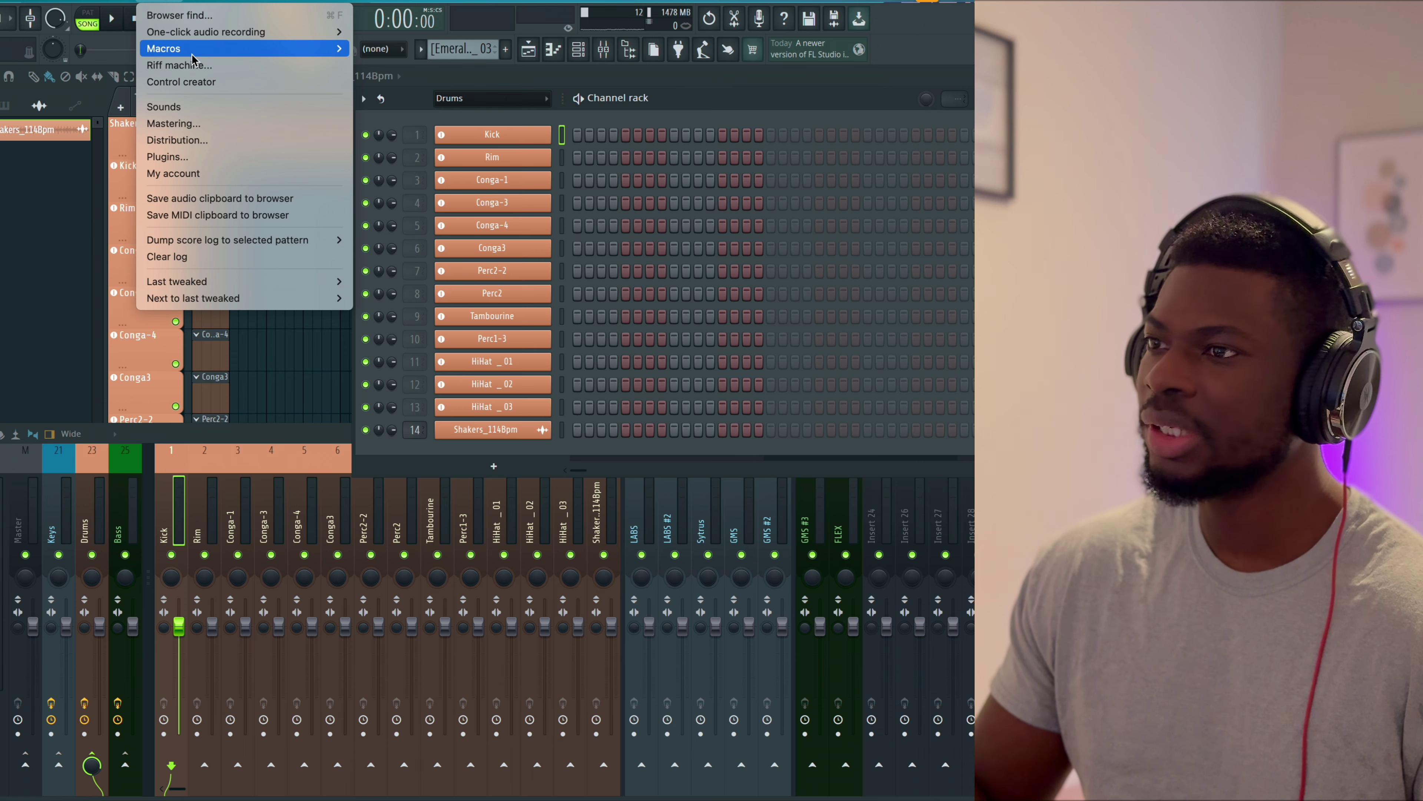
pyautogui.moveTo(216, 53)
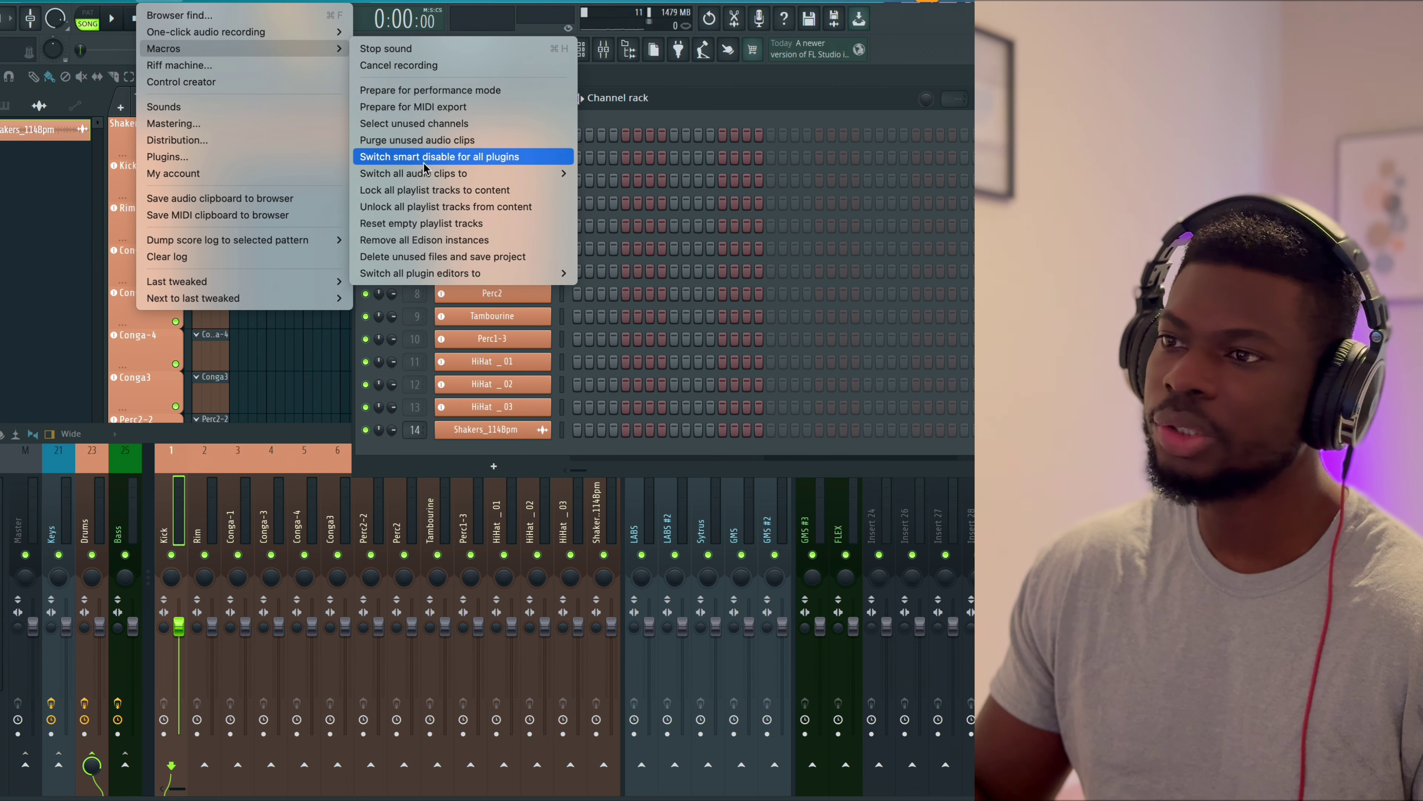
pyautogui.moveTo(438, 178)
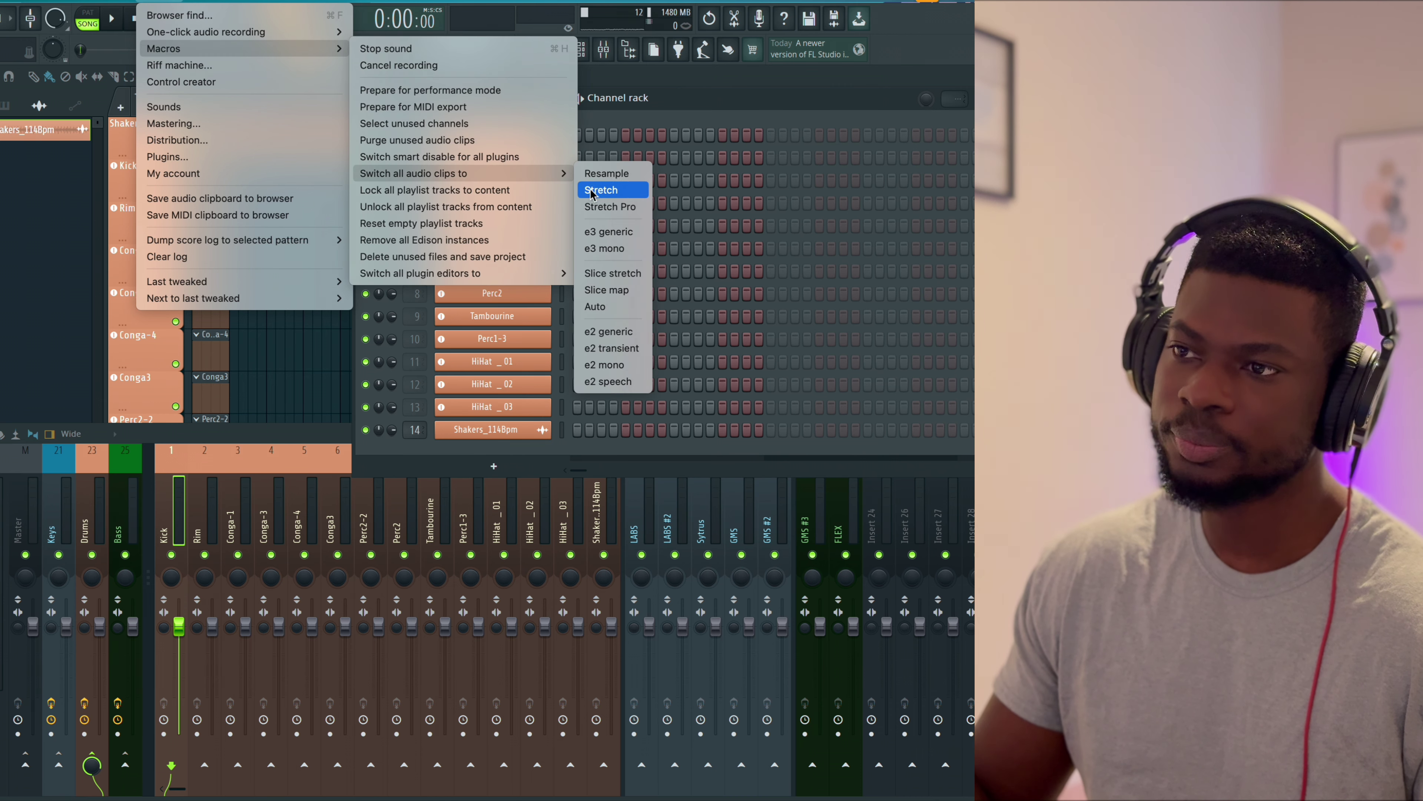
pyautogui.click(598, 207)
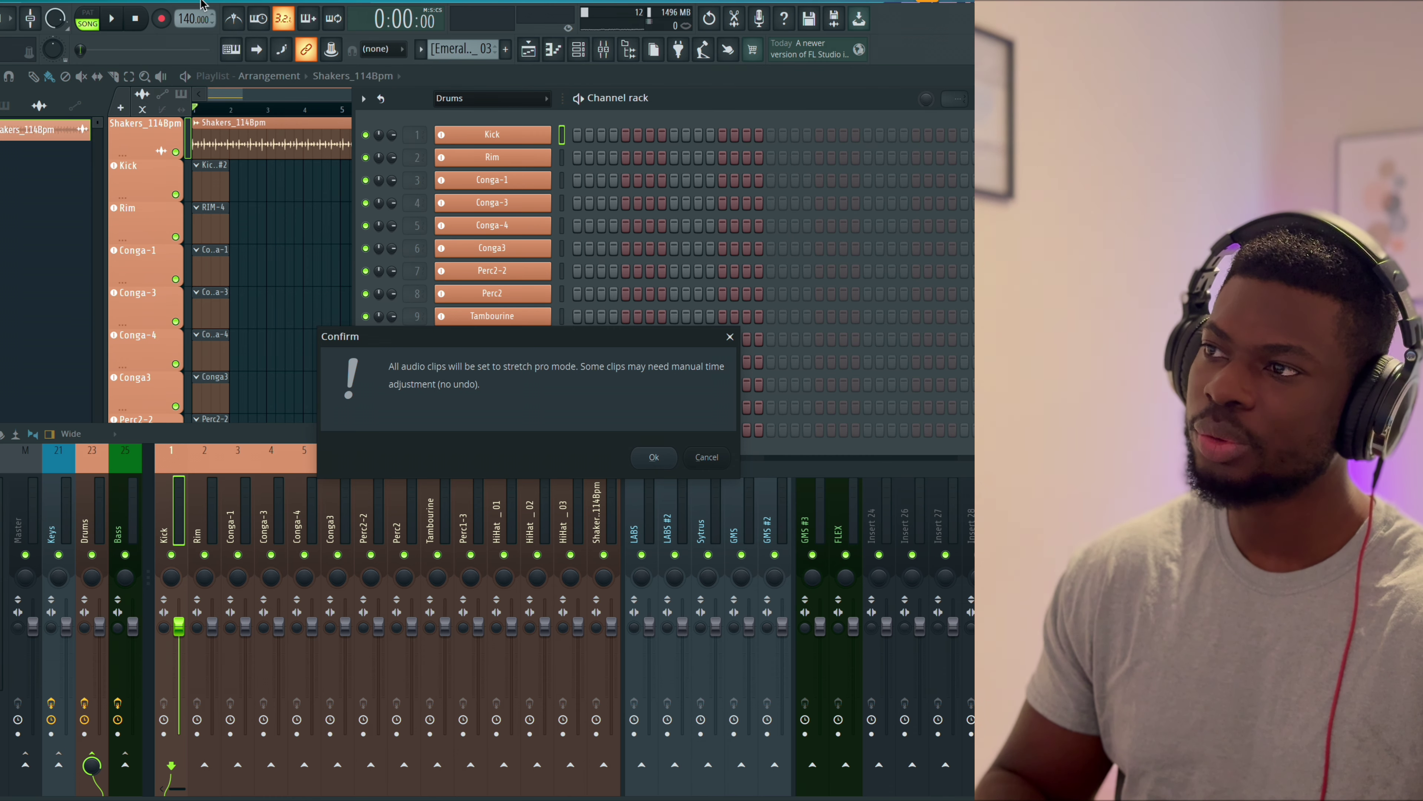
pyautogui.click(652, 457)
# - Hide the channel rack and mixer, and look over the full track layout in the playlist
pyautogui.press('F6')
pyautogui.press('F9')
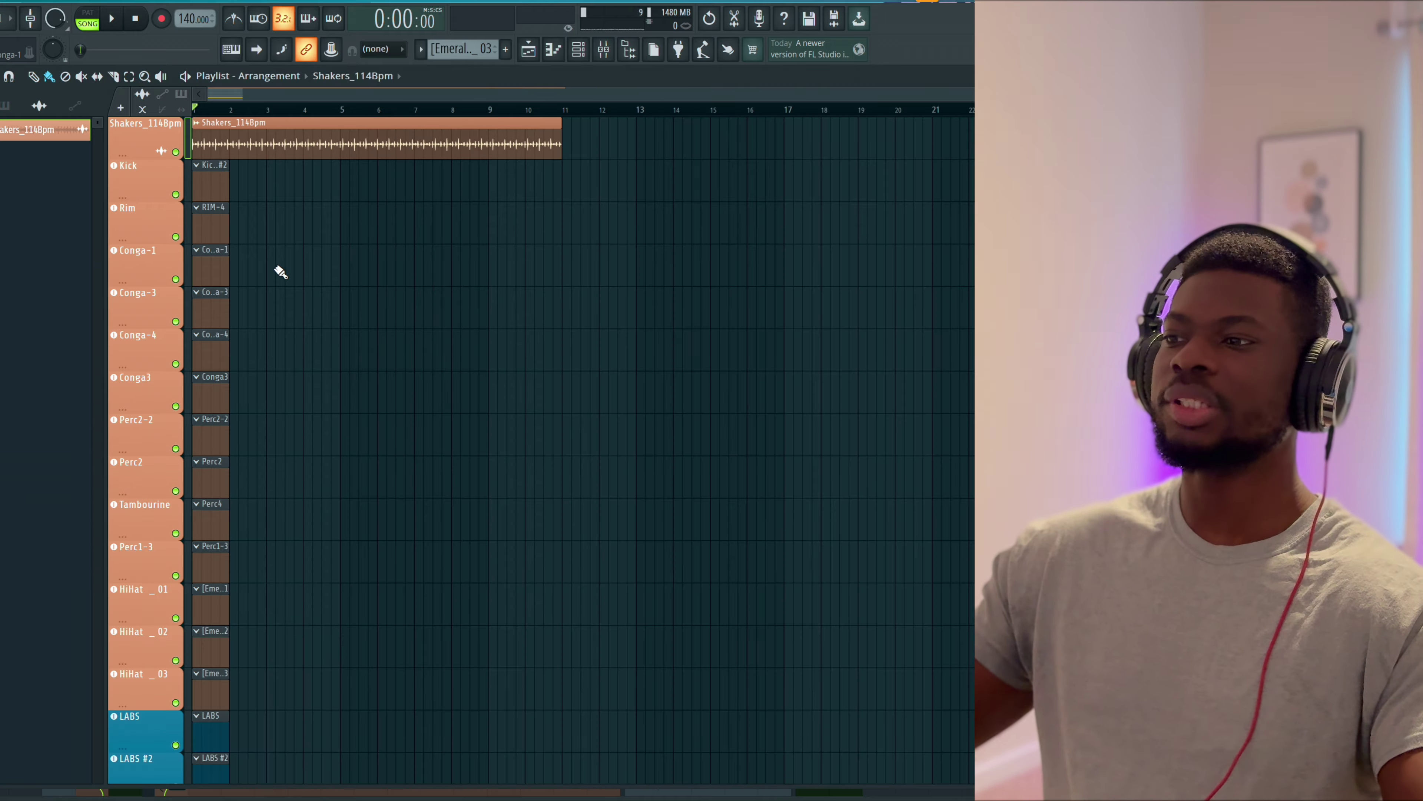
pyautogui.scroll(-5, 334, 340)
pyautogui.scroll(5, 321, 328)
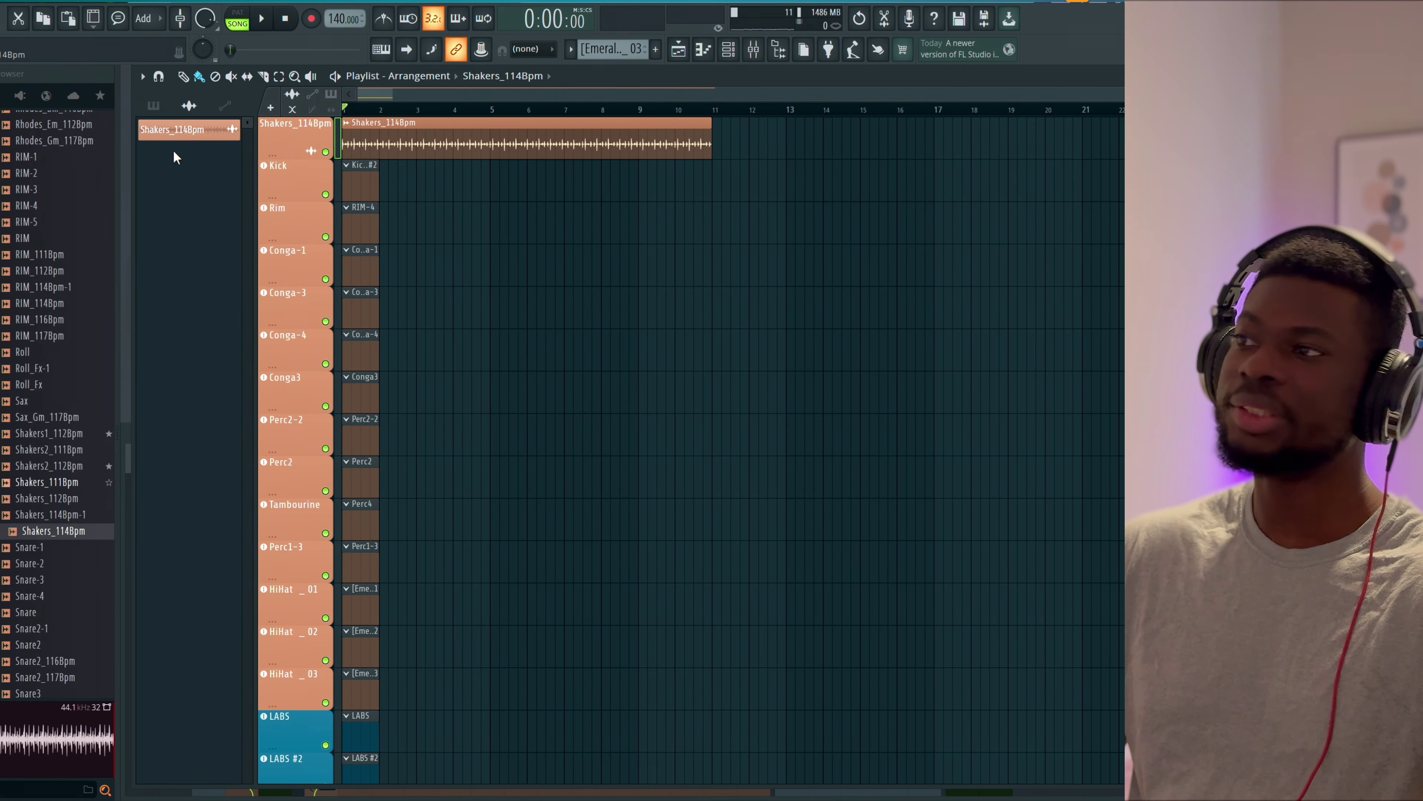
# - Save the project as a template named "Afrobeats Session"
pyautogui.click(8, 1)
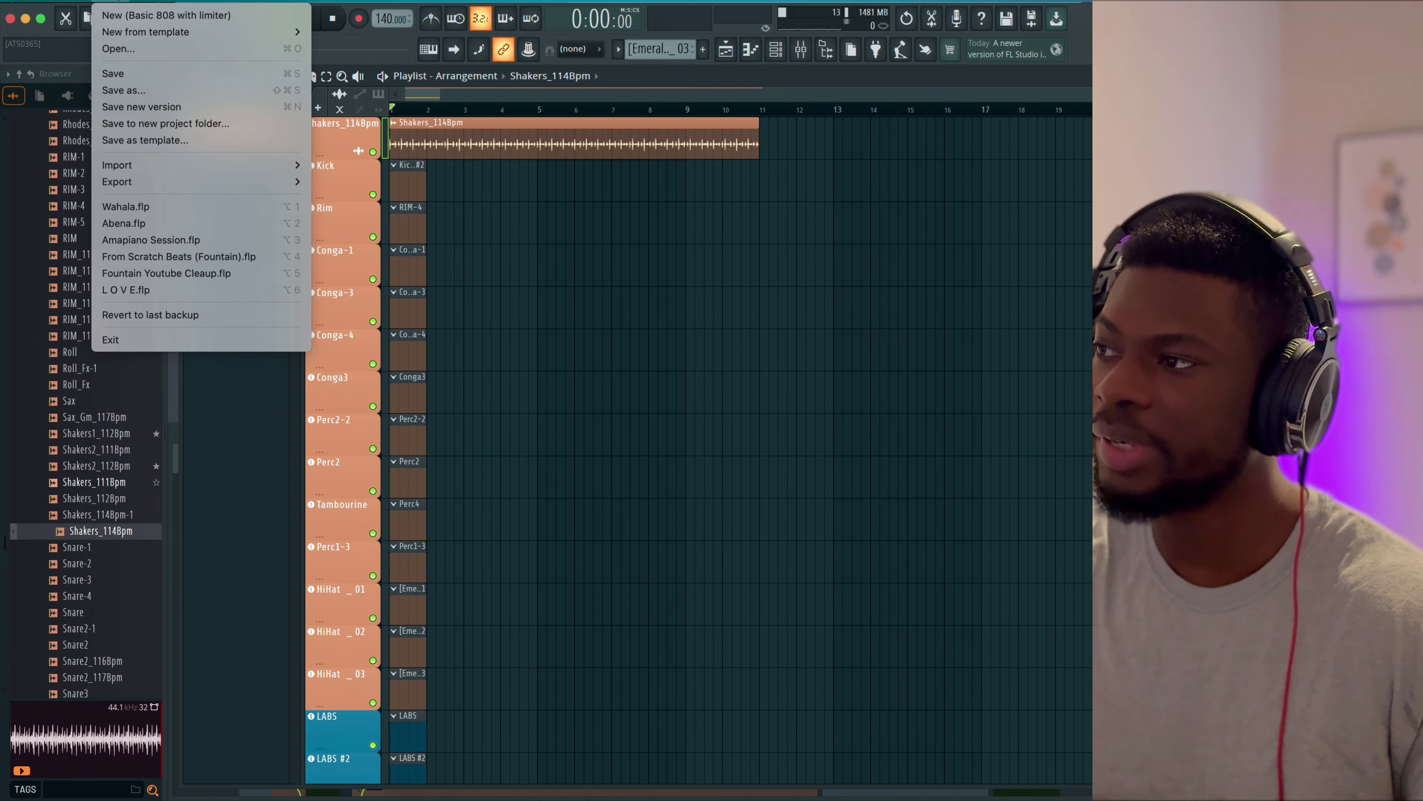
pyautogui.click(177, 140)
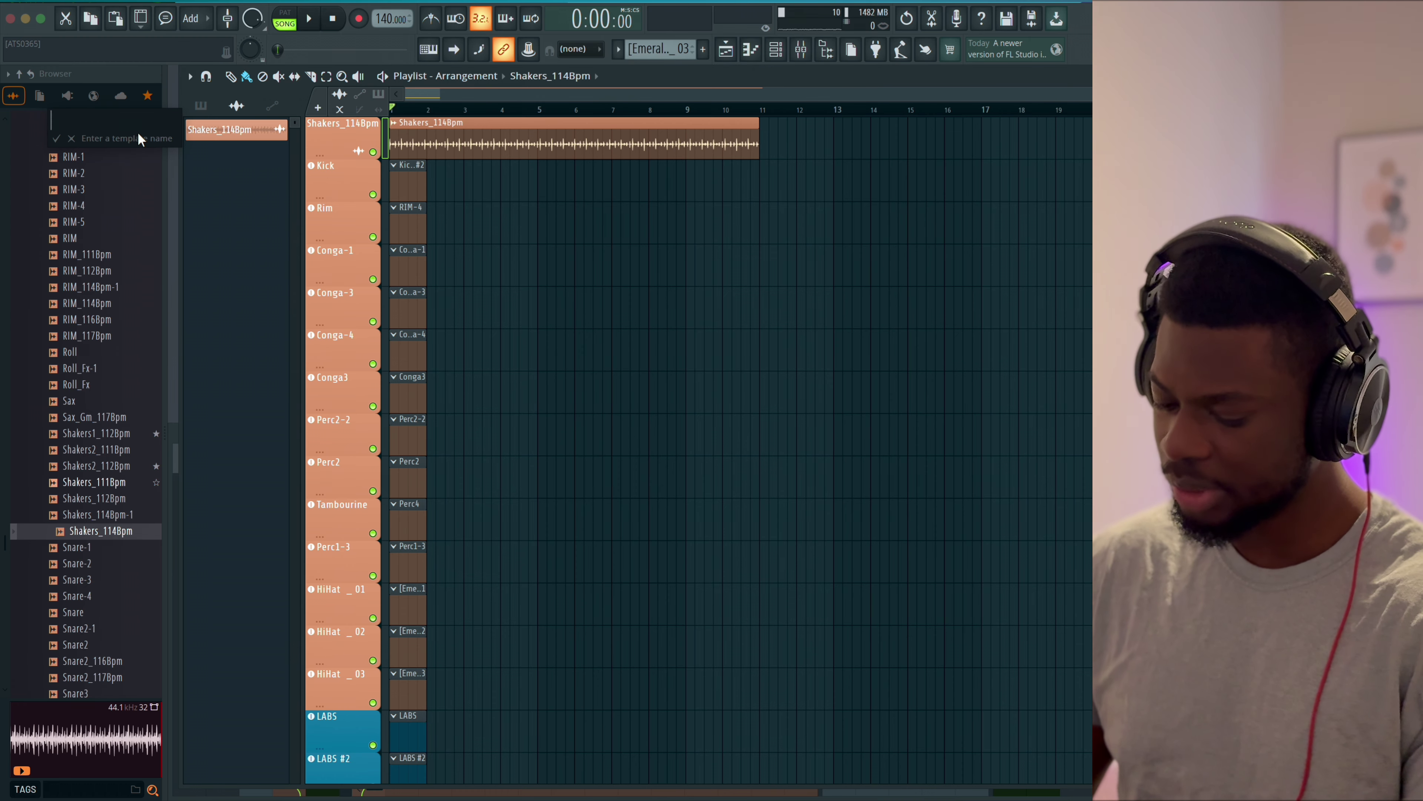
pyautogui.write('Afrobeats ')
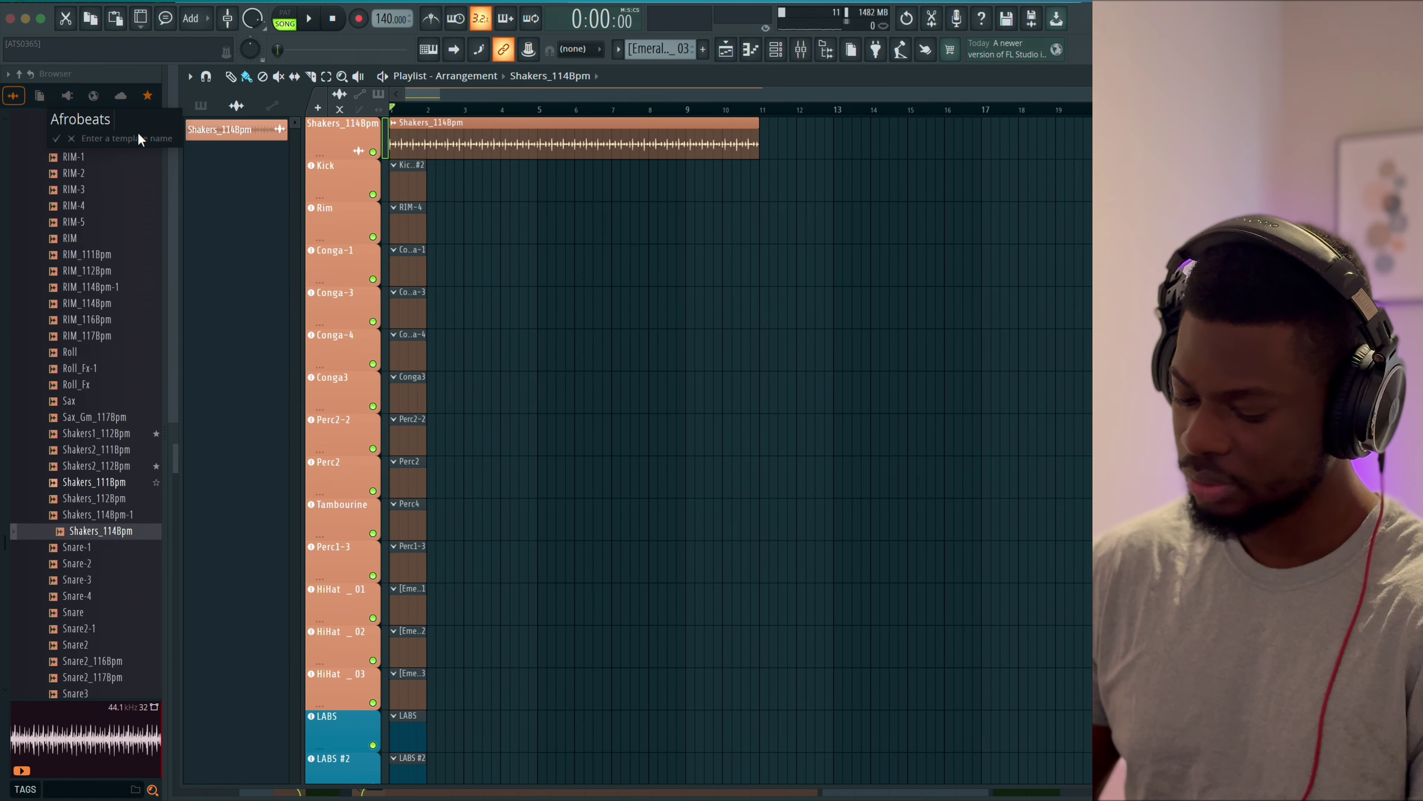
pyautogui.write('Session')
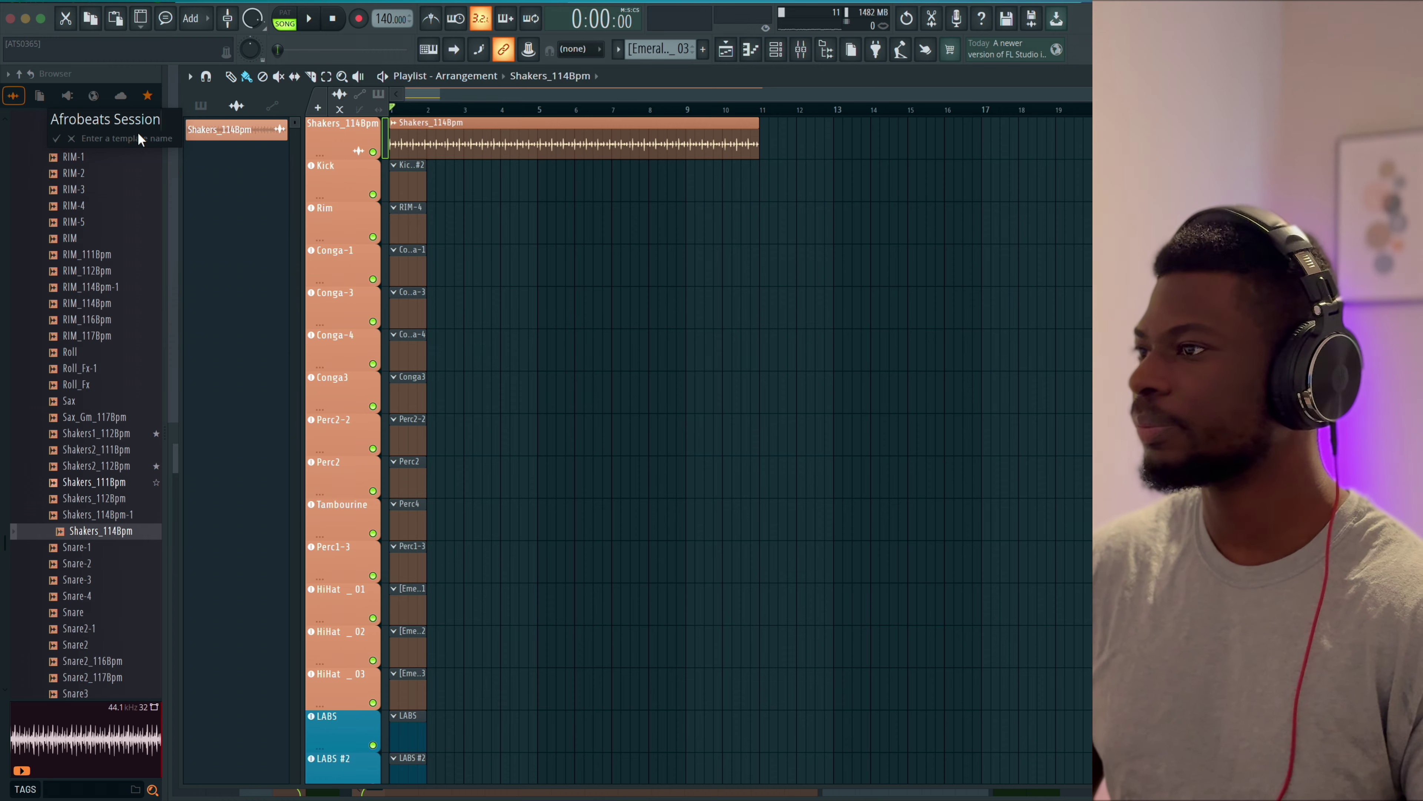
pyautogui.press('Return')
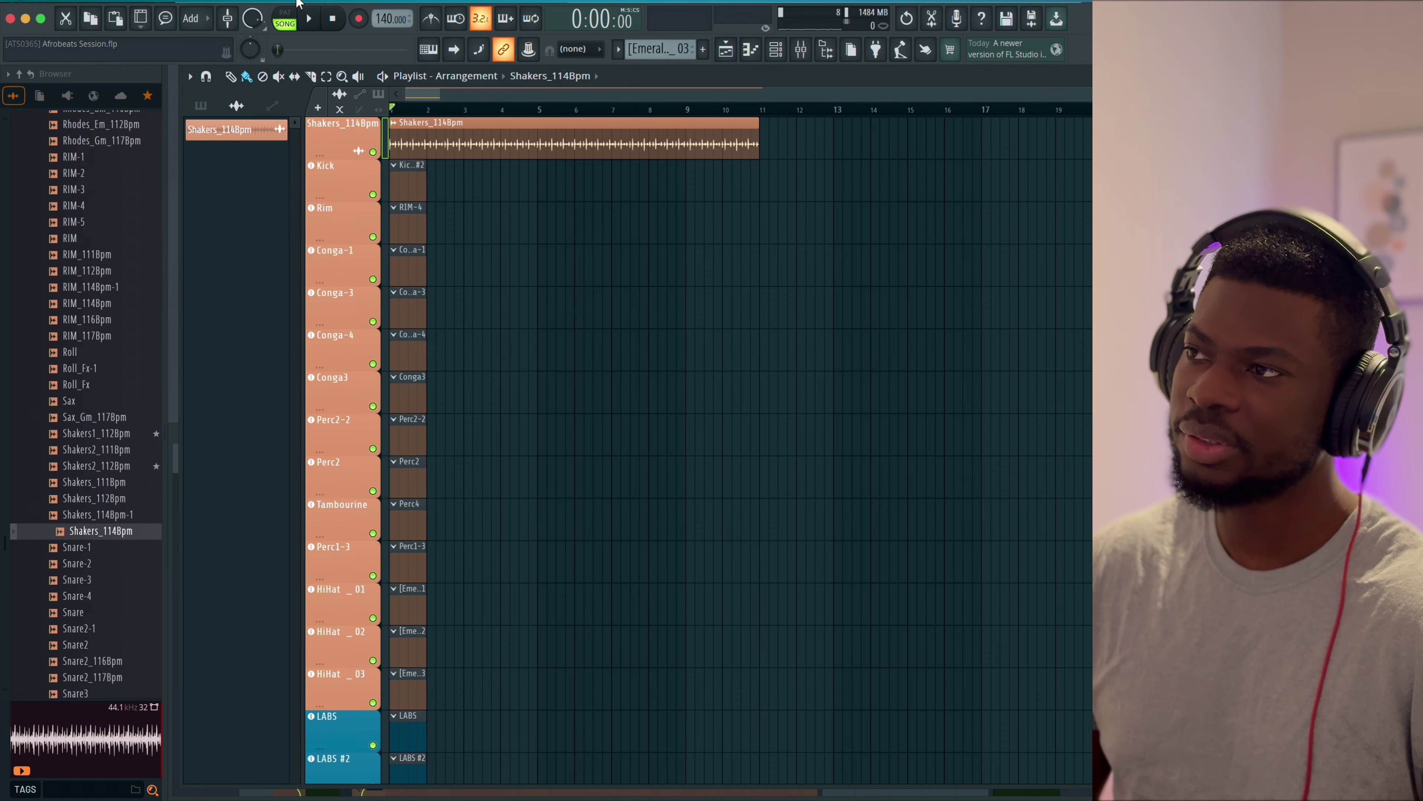